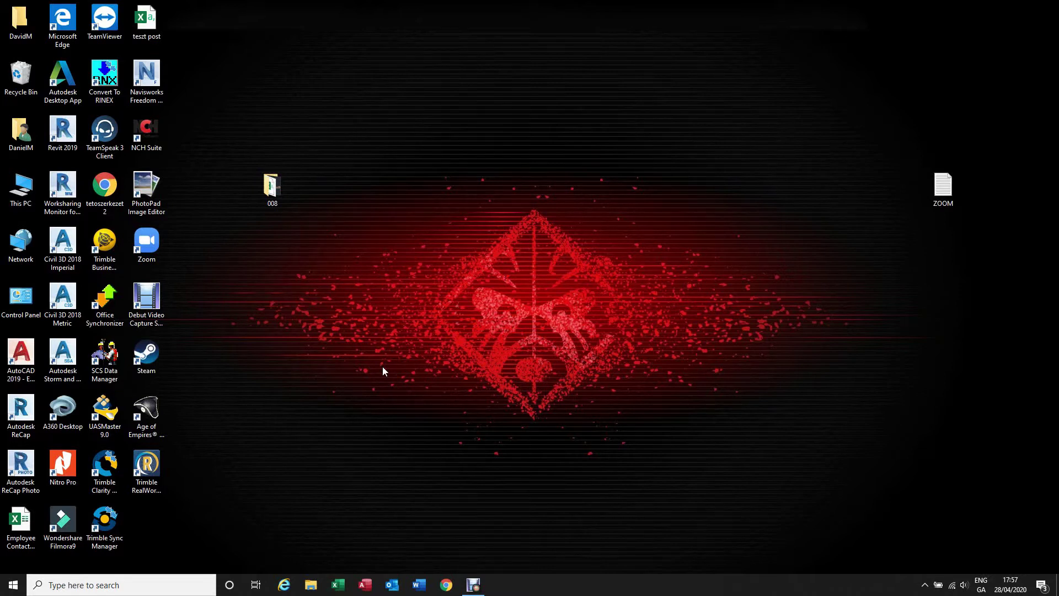
Launch Civil 3D 2018 Metric from the desktop.
{"action": "left_click", "coordinate": [391, 395]}
{"action": "left_click", "coordinate": [243, 389]}
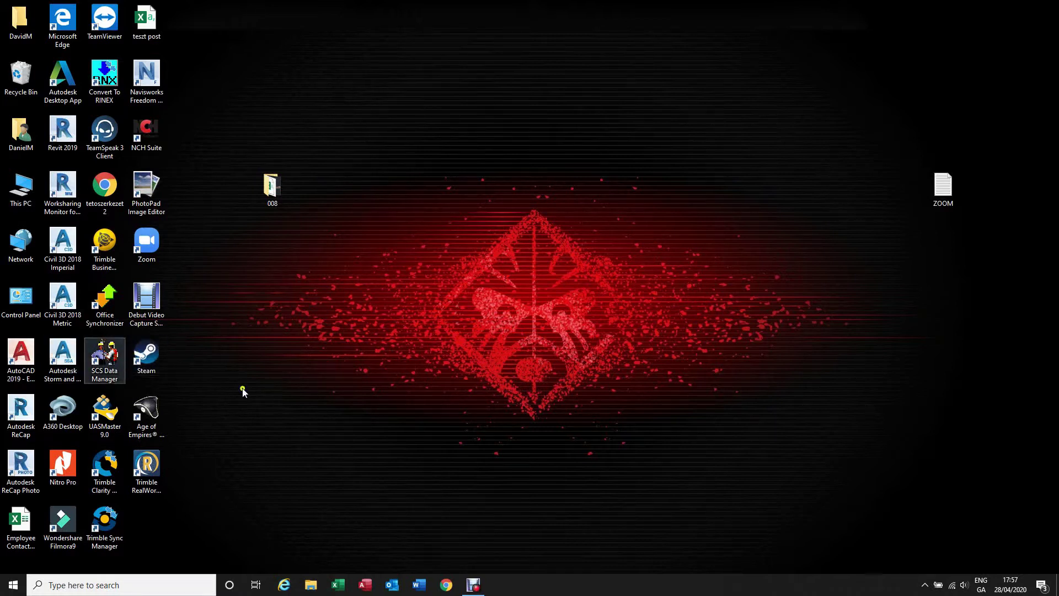
{"action": "double_click", "coordinate": [71, 295]}
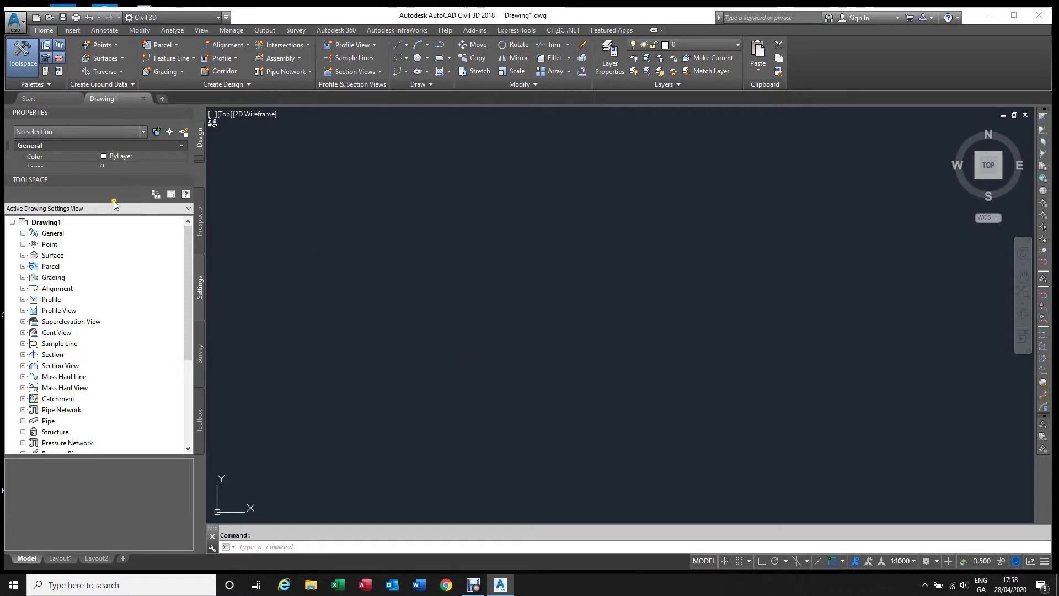
Close the default Drawing1 and start a new drawing from a template.
{"action": "left_click", "coordinate": [143, 99]}
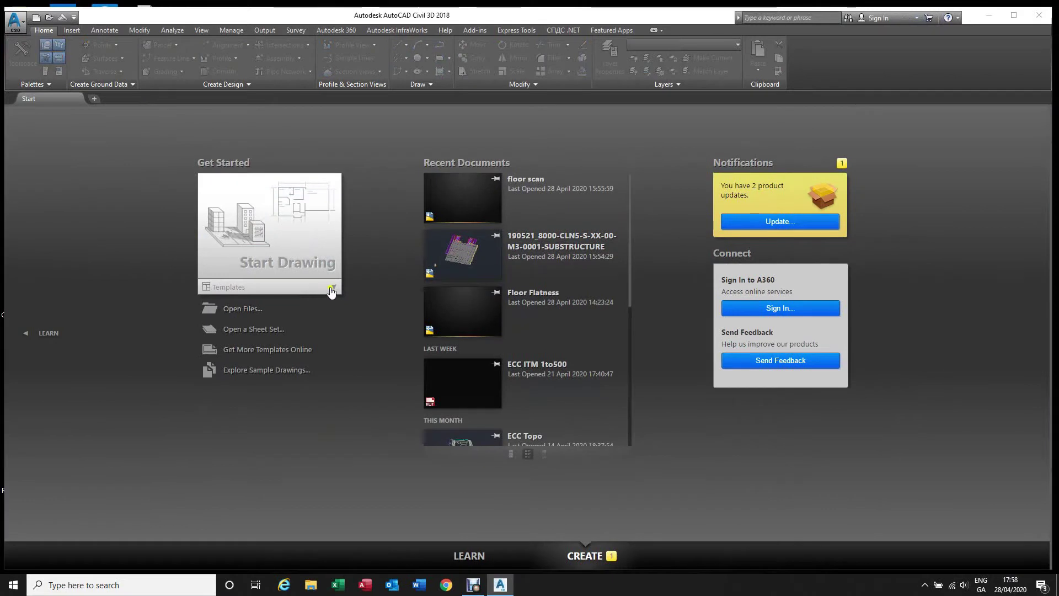
{"action": "left_click", "coordinate": [331, 286]}
{"action": "left_click", "coordinate": [249, 330]}
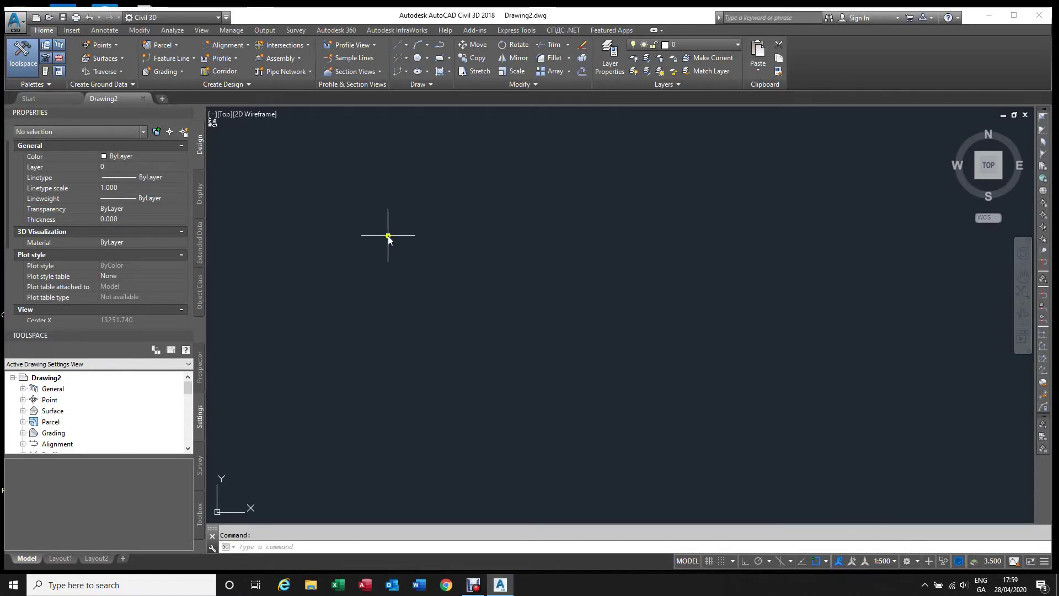
Open the drawing 190521_8000-CLN5-S-XX-00-M3-0001-SUBSTRUCTURE from the Structural folder inside CLN5 on the D: drive.
{"action": "left_click", "coordinate": [49, 18]}
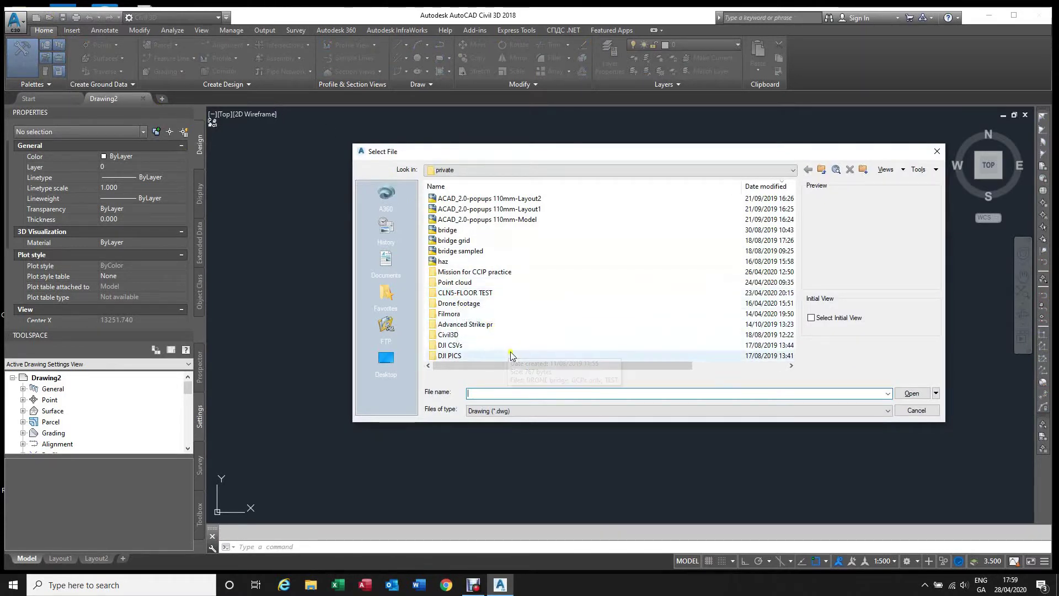
{"action": "left_click", "coordinate": [794, 172]}
{"action": "left_click", "coordinate": [476, 208]}
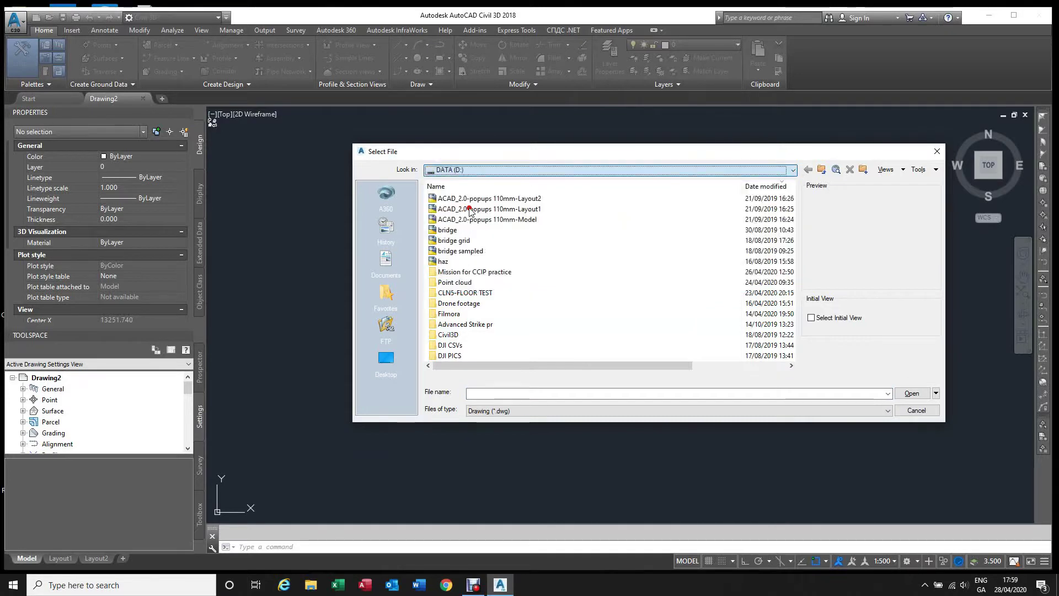
{"action": "double_click", "coordinate": [458, 251]}
{"action": "double_click", "coordinate": [459, 209]}
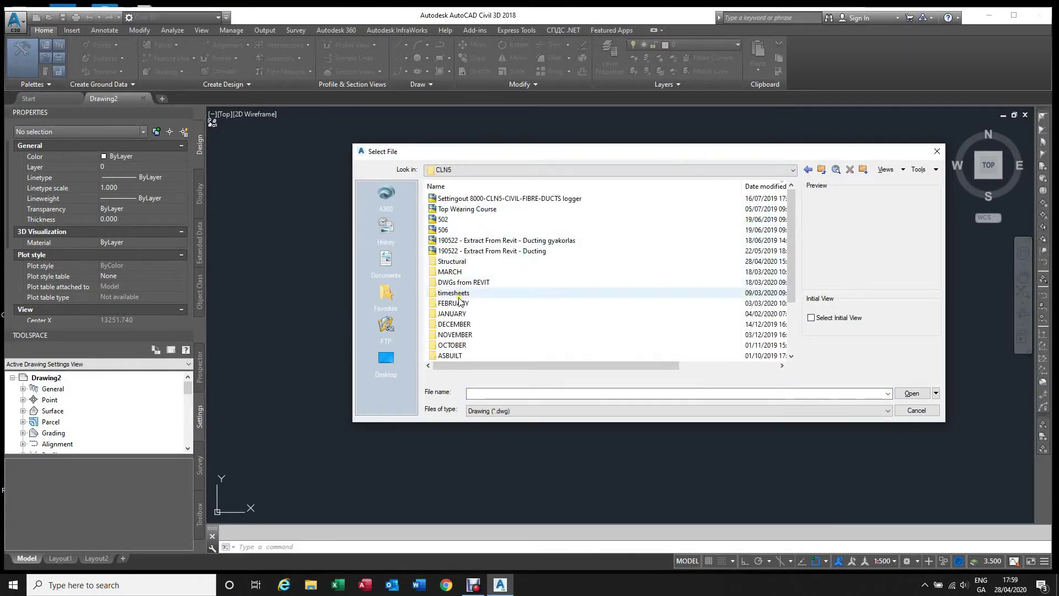
{"action": "double_click", "coordinate": [452, 261]}
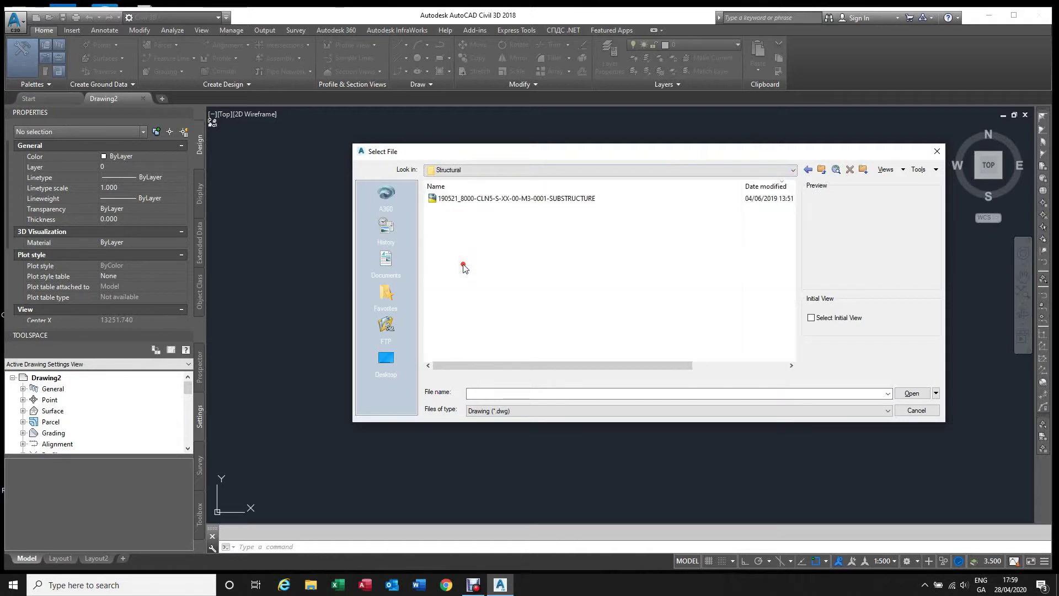
{"action": "left_click", "coordinate": [501, 199]}
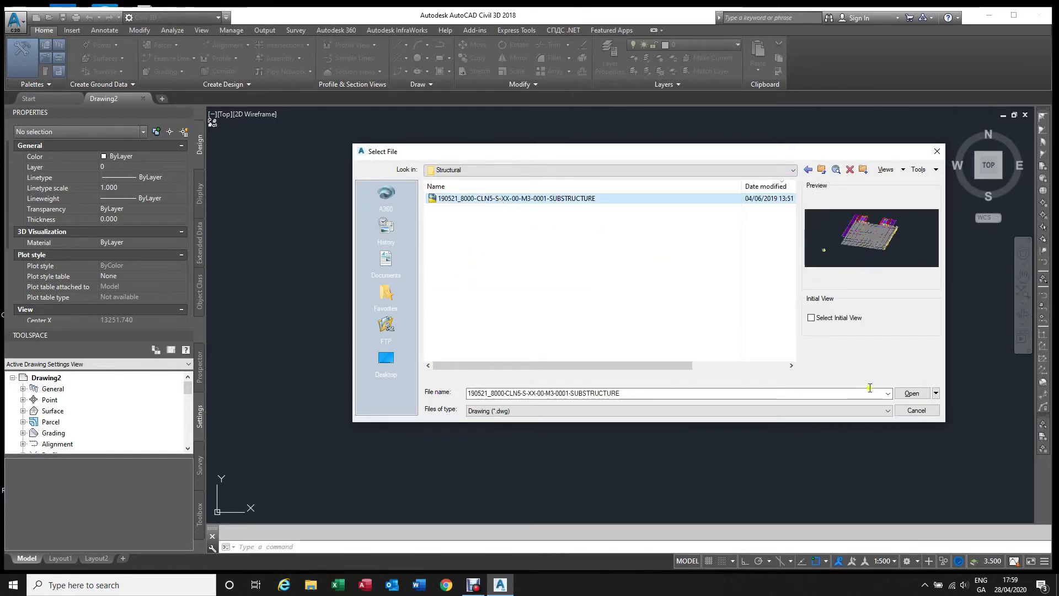
{"action": "left_click", "coordinate": [908, 393]}
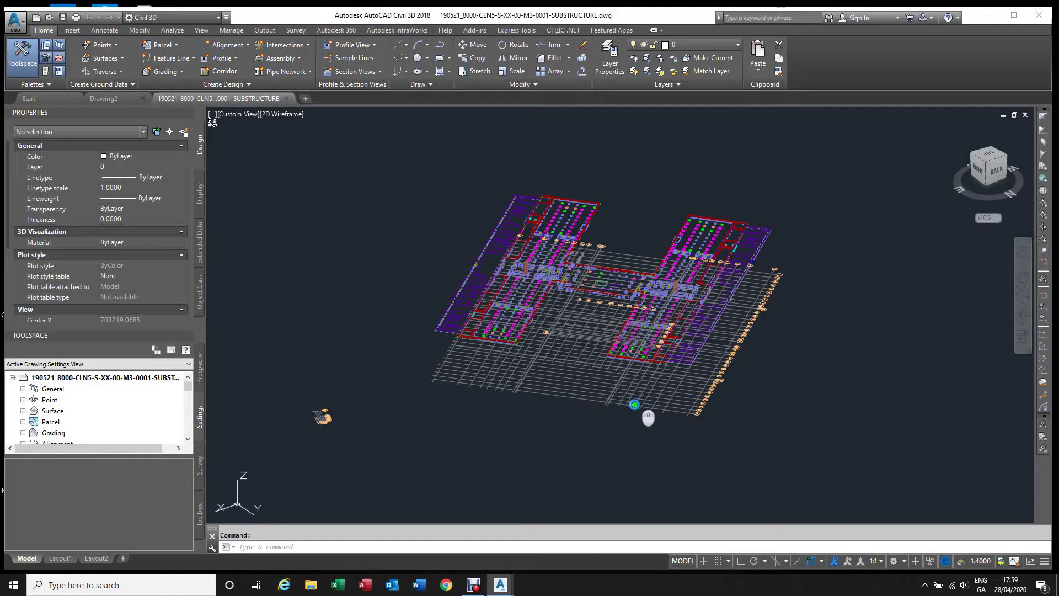
Select the entire flat grid lying below the coloured structure in a side view and copy it to the clipboard.
{"action": "middle_click_drag", "start_coordinate": [634, 405], "coordinate": [649, 348], "text": "shift"}
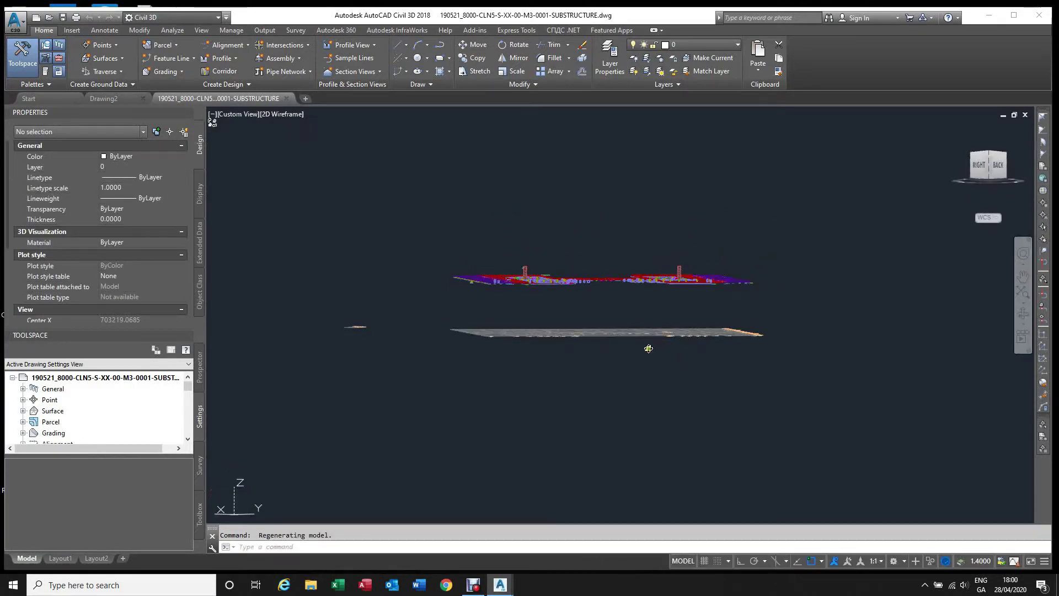
{"action": "left_click", "coordinate": [428, 306]}
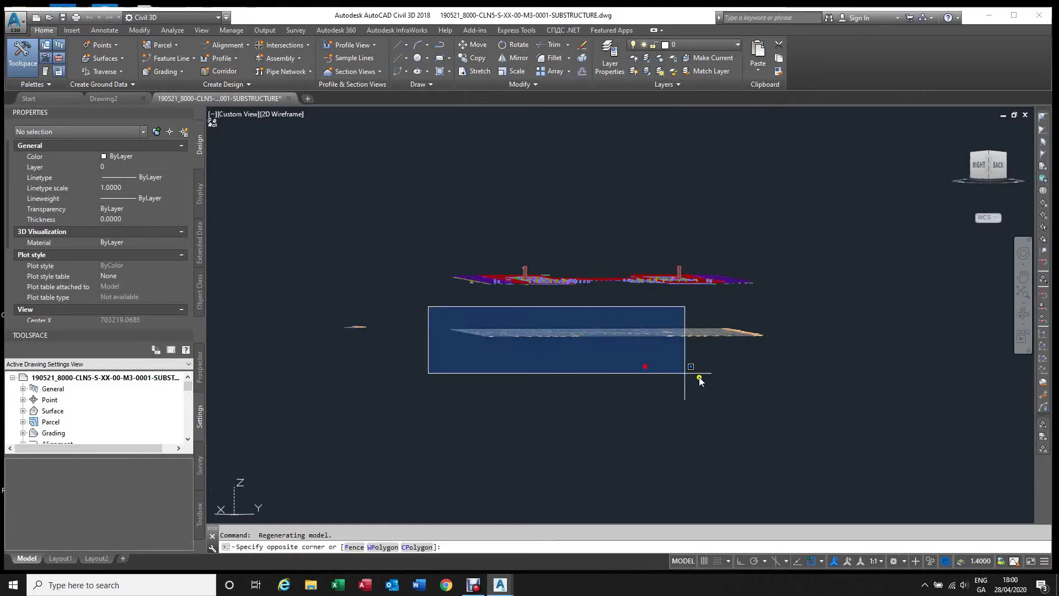
{"action": "left_click", "coordinate": [805, 381]}
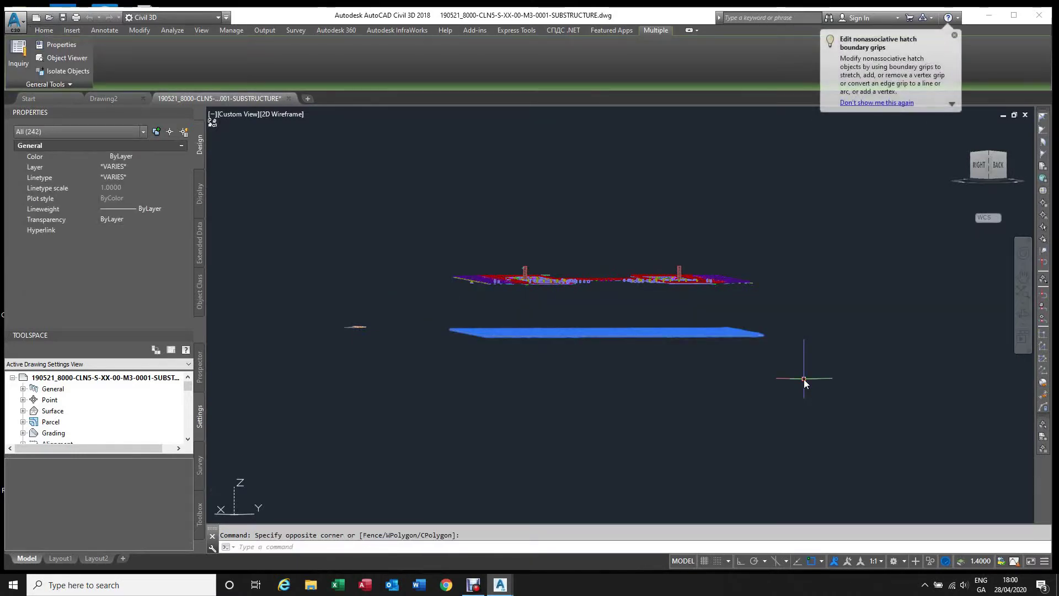
{"action": "key", "text": "ctrl+c"}
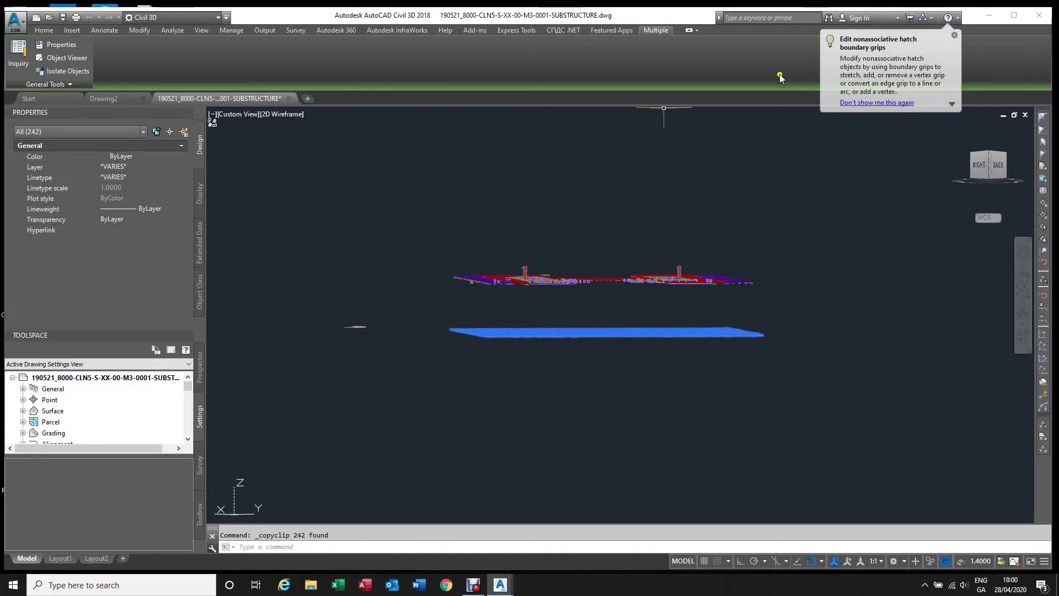
Paste the copied grid into Drawing2 at its original coordinates and zoom to the extents.
{"action": "left_click", "coordinate": [44, 30]}
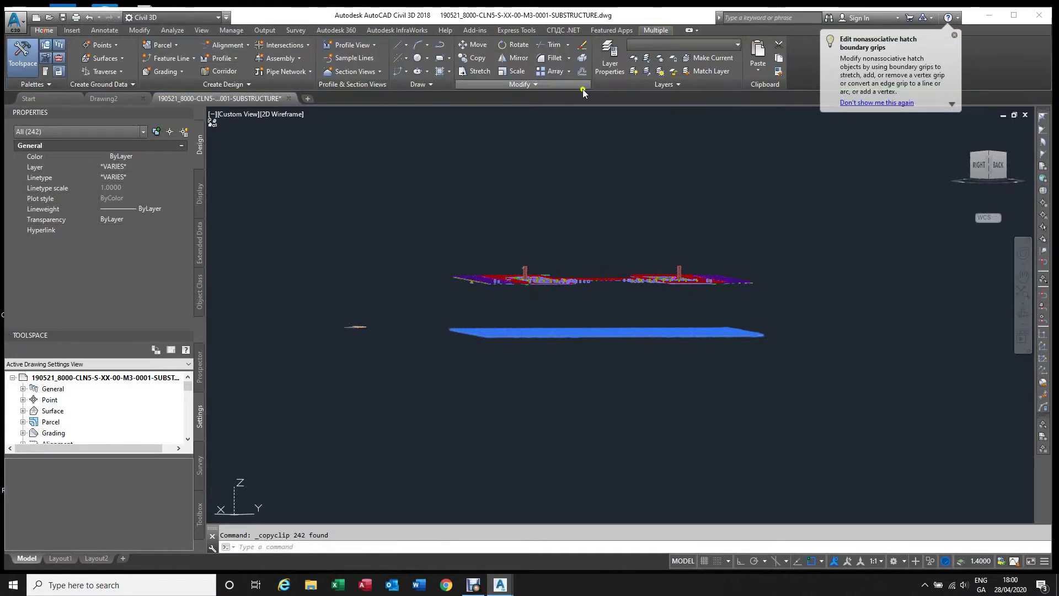
{"action": "left_click", "coordinate": [122, 97]}
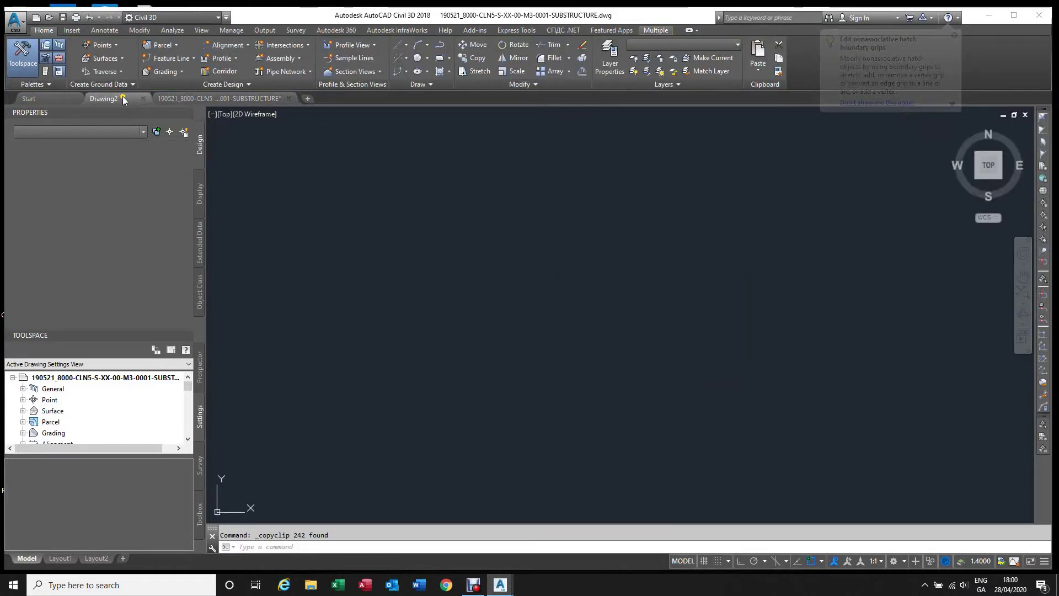
{"action": "left_click", "coordinate": [760, 73]}
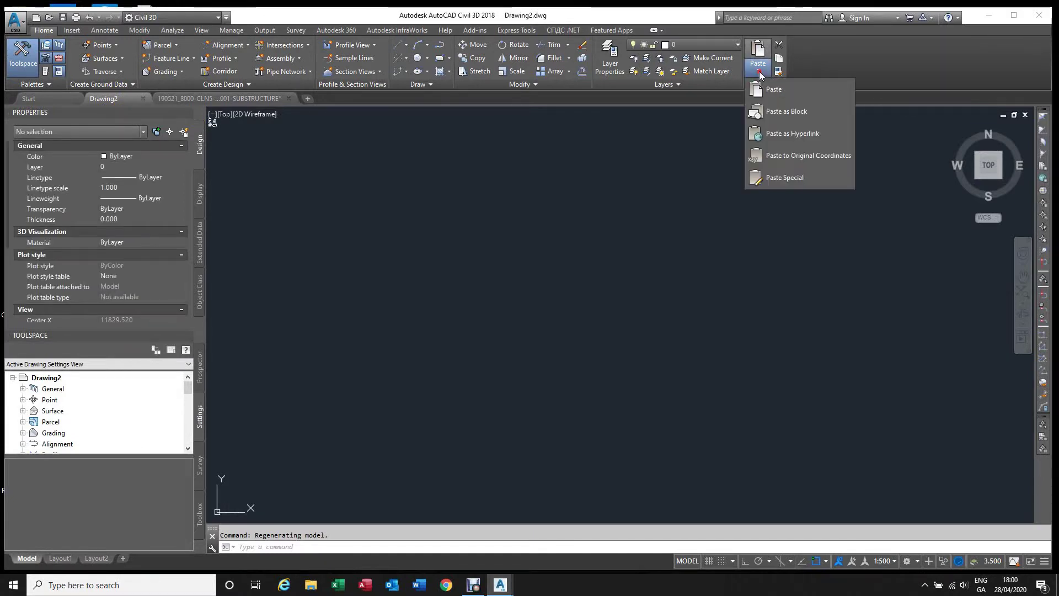
{"action": "left_click", "coordinate": [793, 155]}
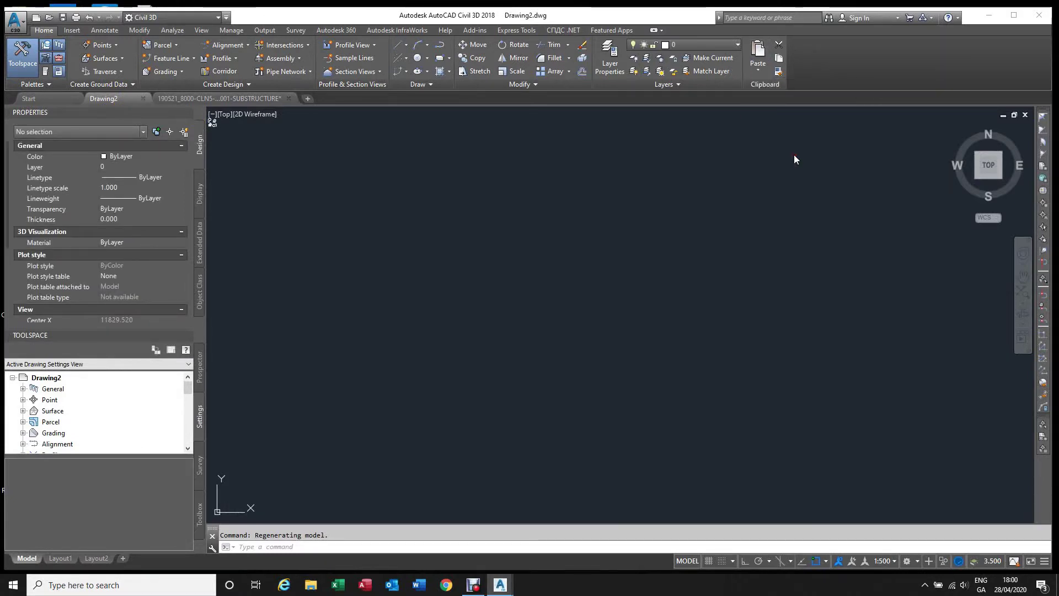
{"action": "middle_click", "coordinate": [717, 224]}
{"action": "middle_click", "coordinate": [717, 224]}
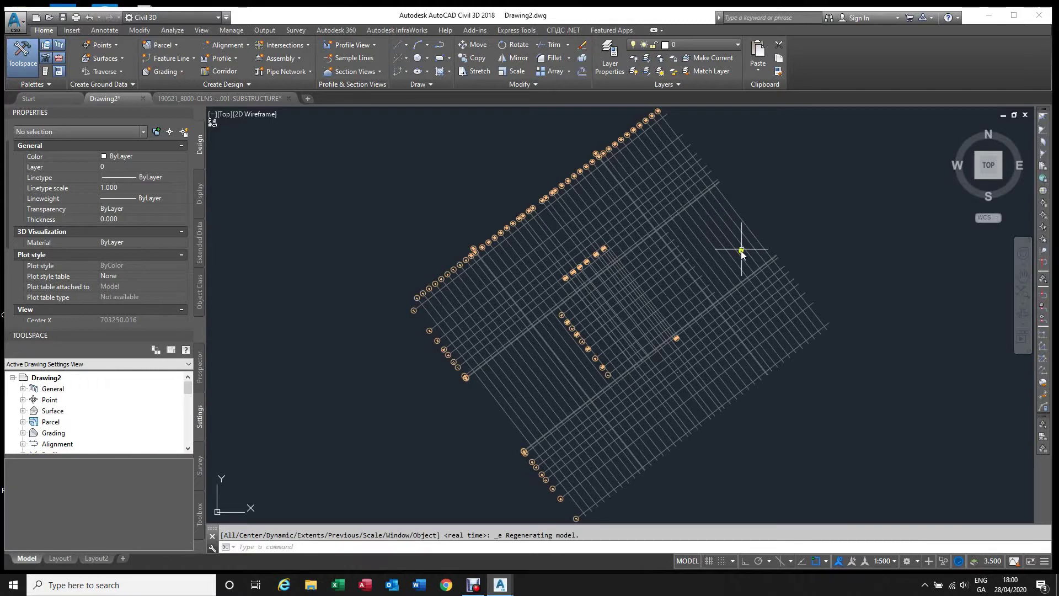
Close the SUBSTRUCTURE drawing and return to Drawing2.
{"action": "left_click", "coordinate": [241, 98]}
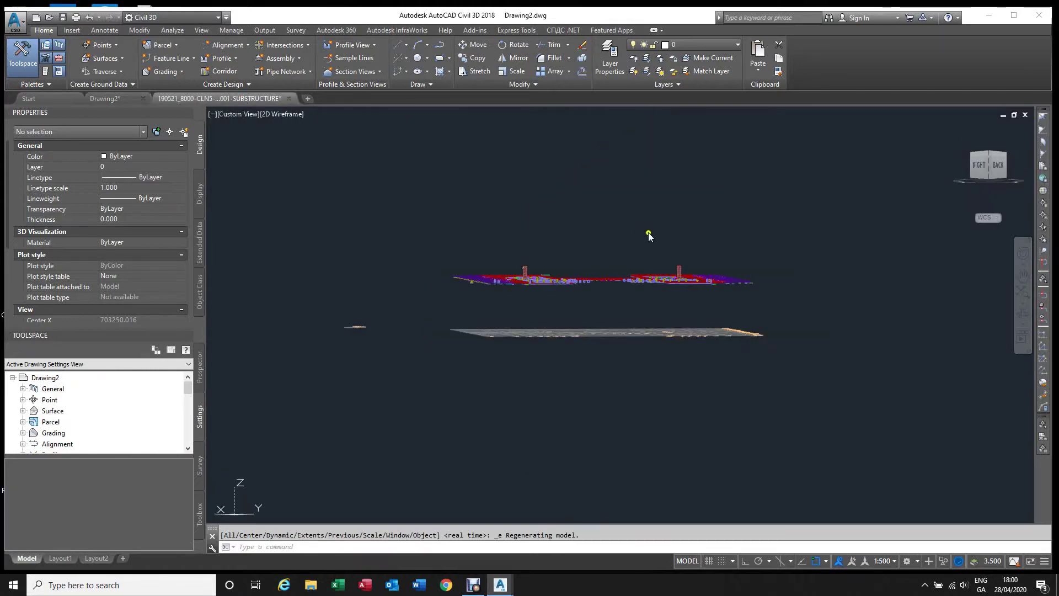
{"action": "left_click", "coordinate": [291, 98]}
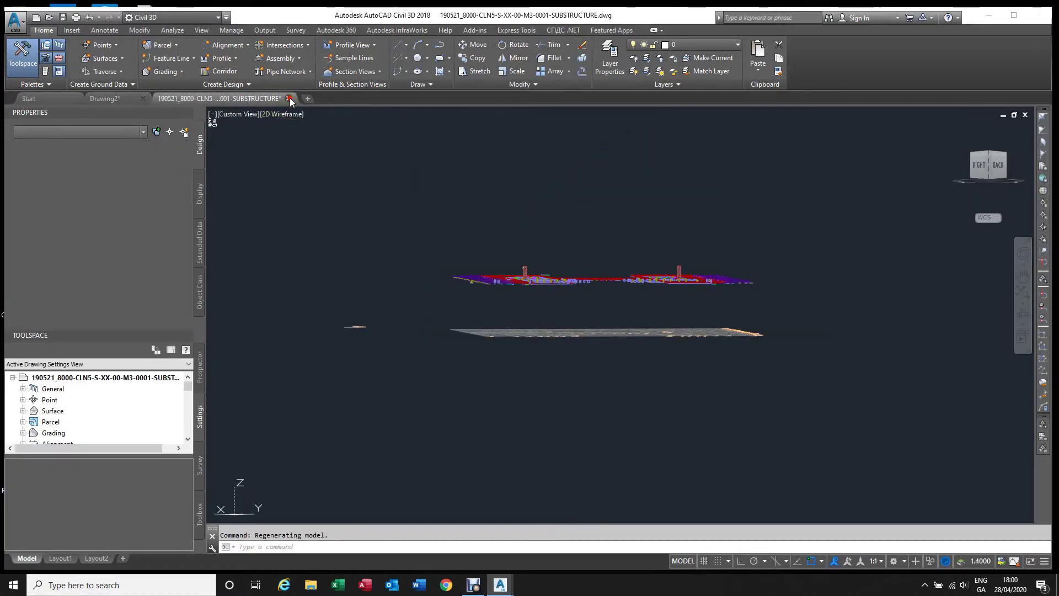
{"action": "left_click", "coordinate": [577, 320]}
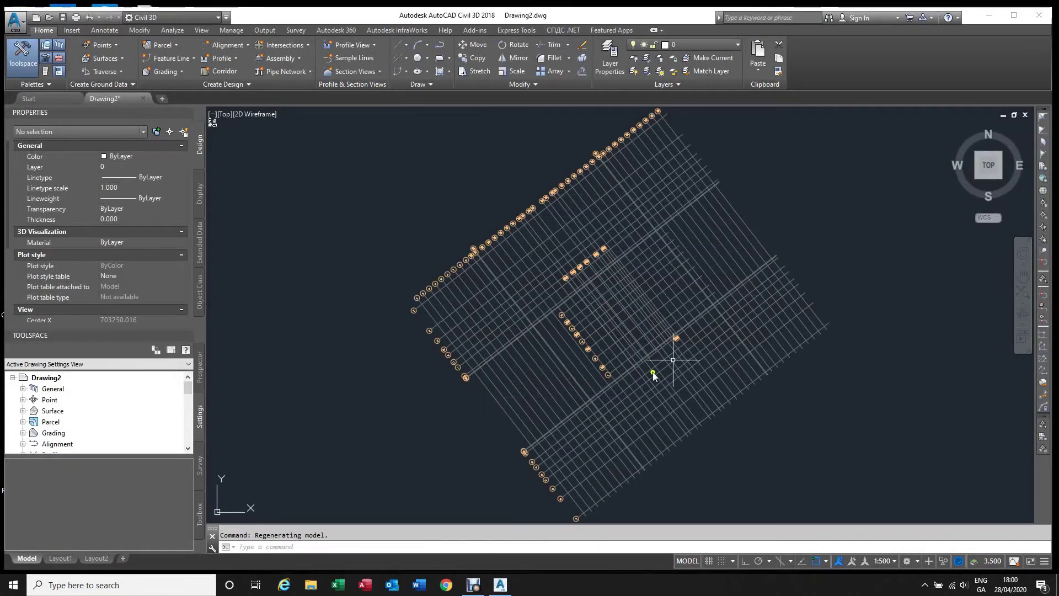
Erase the two tiny stray objects lying between the grid lines in the grid's lower part.
{"action": "scroll", "coordinate": [676, 389], "scroll_direction": "up", "scroll_amount": 5}
{"action": "scroll", "coordinate": [677, 388], "scroll_direction": "up", "scroll_amount": 6}
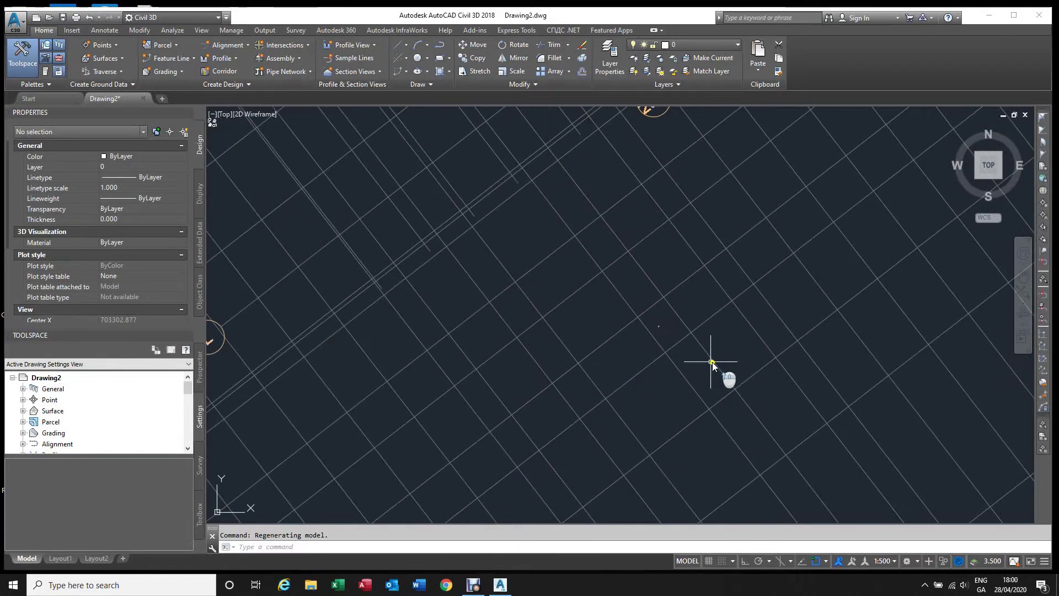
{"action": "left_click", "coordinate": [630, 227]}
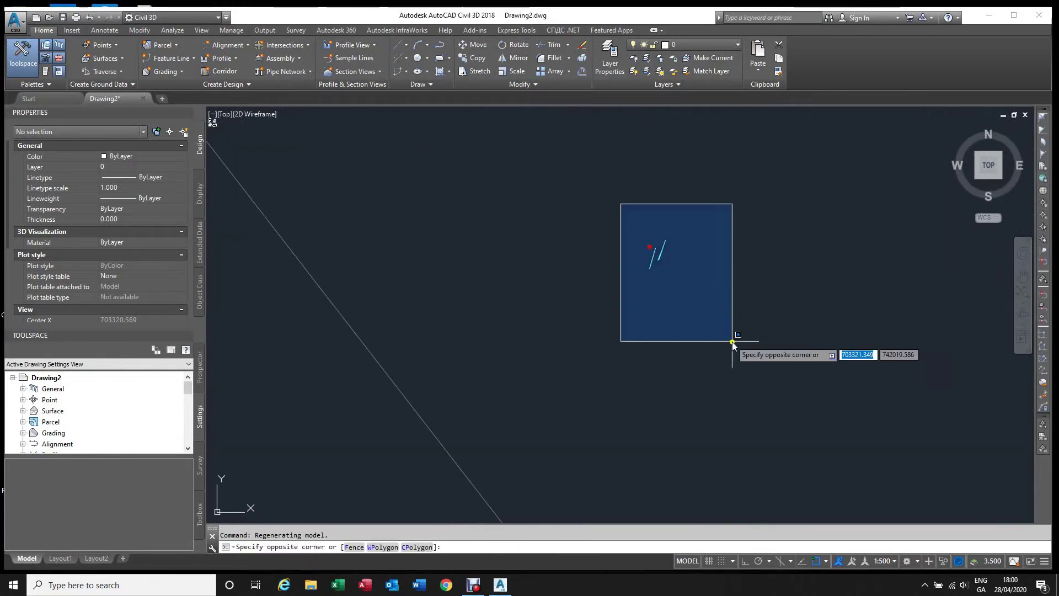
{"action": "left_click", "coordinate": [740, 348]}
{"action": "key", "text": "Delete"}
{"action": "scroll", "coordinate": [740, 349], "scroll_direction": "down", "scroll_amount": 10}
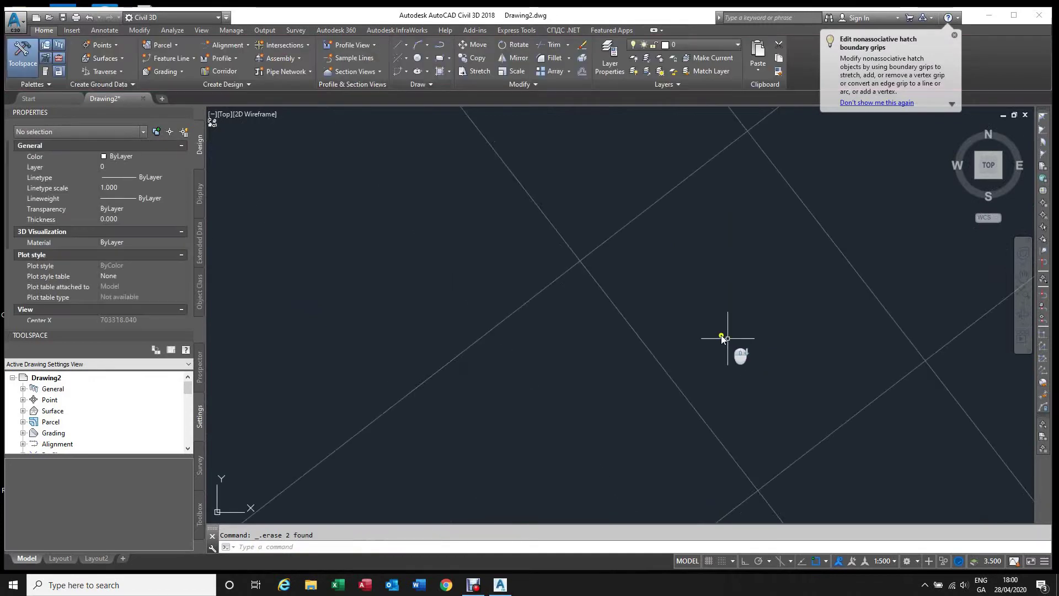
{"action": "scroll", "coordinate": [646, 268], "scroll_direction": "up", "scroll_amount": 6}
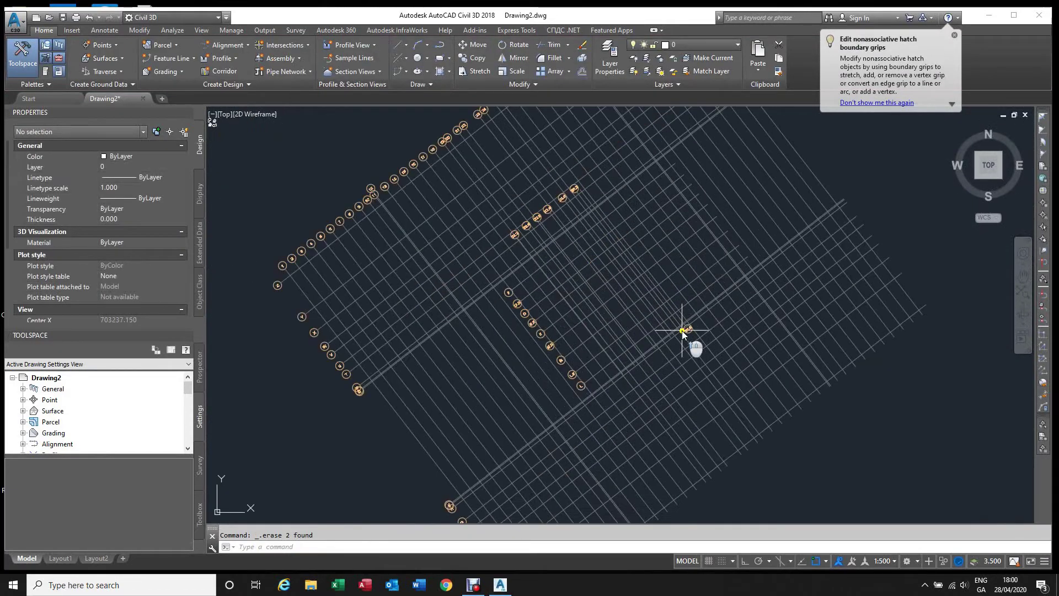
{"action": "scroll", "coordinate": [607, 279], "scroll_direction": "down", "scroll_amount": 4}
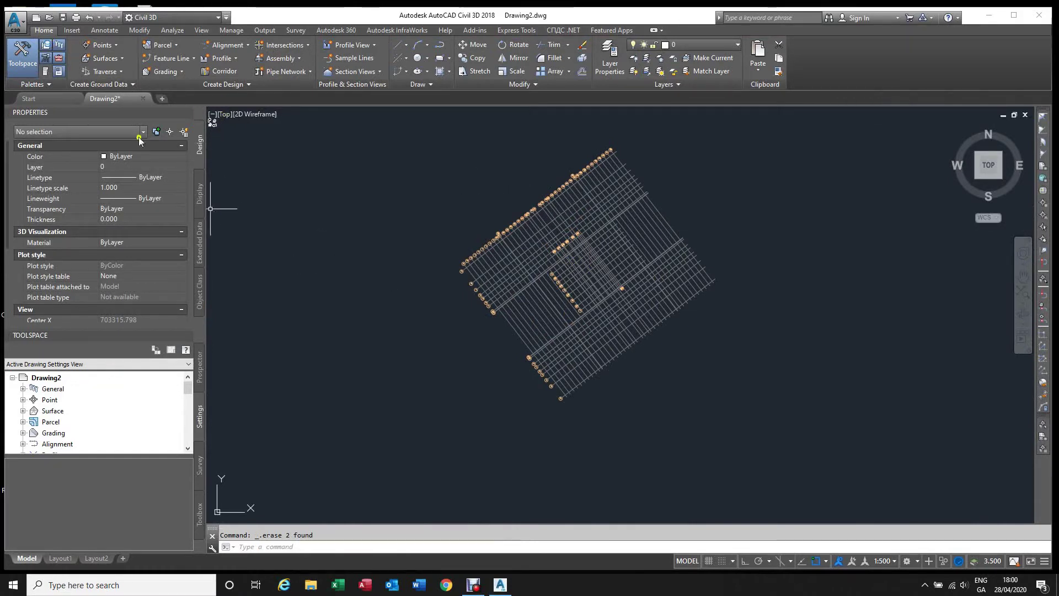
Start attaching a point cloud and browse to the Final Cleaned Floor - 0.05 m Support folder inside CLN5-FLOOR TEST.
{"action": "left_click", "coordinate": [72, 30]}
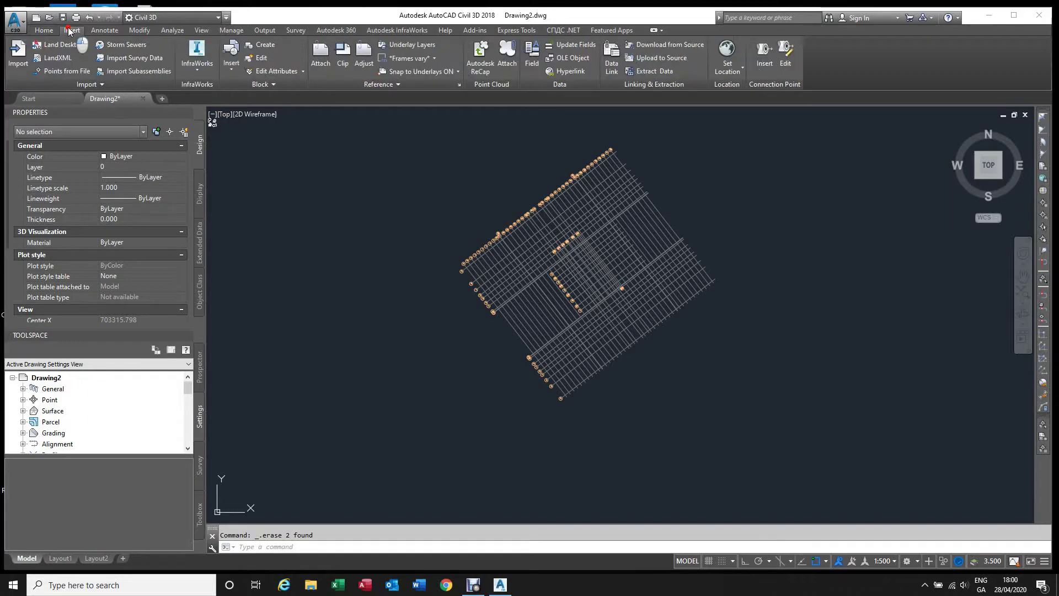
{"action": "left_click", "coordinate": [504, 74]}
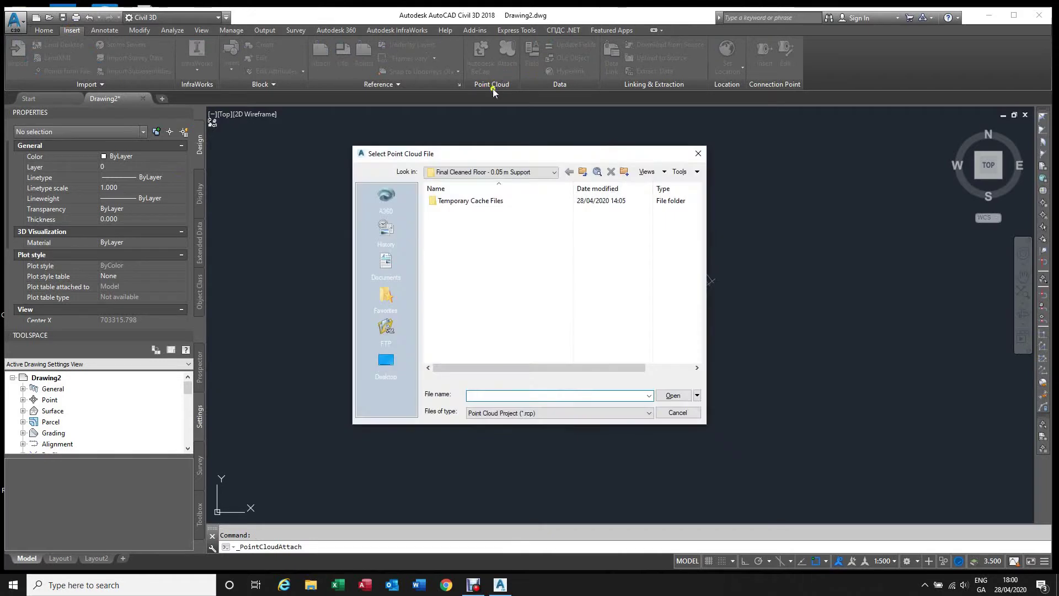
{"action": "left_click", "coordinate": [553, 173]}
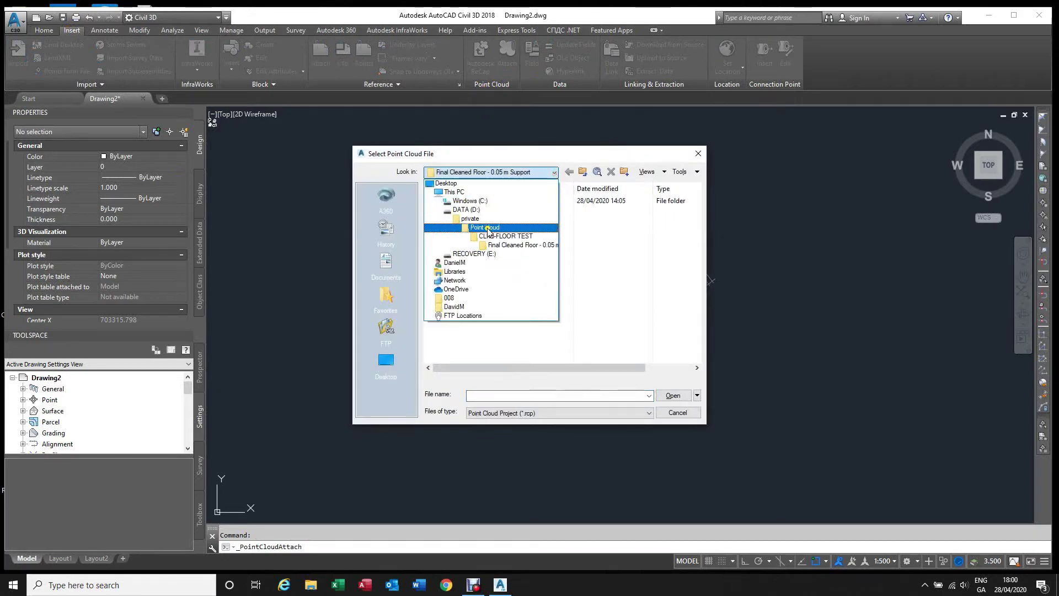
{"action": "left_click", "coordinate": [497, 231]}
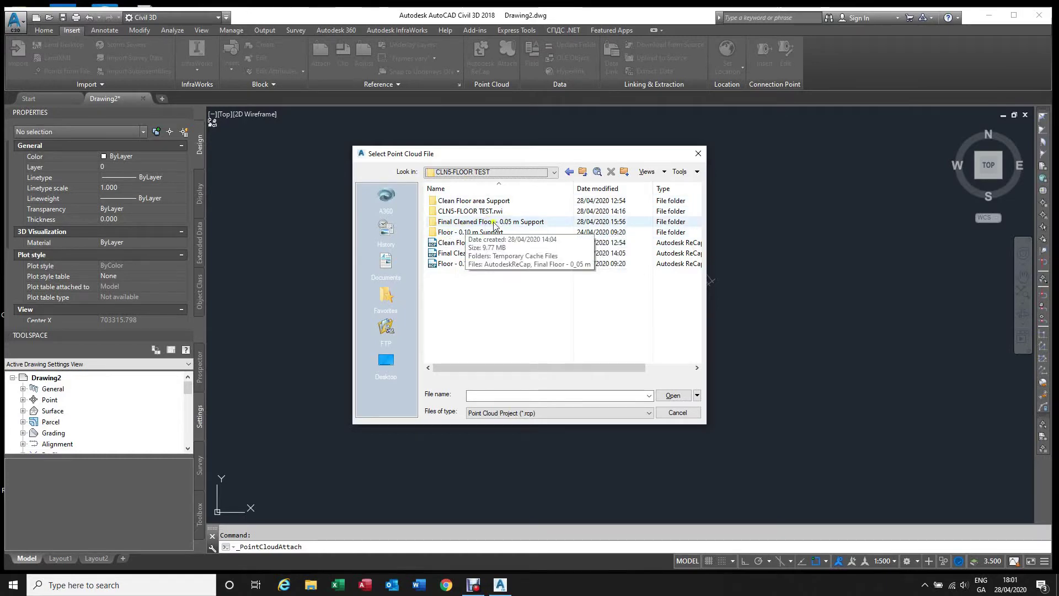
{"action": "double_click", "coordinate": [474, 224]}
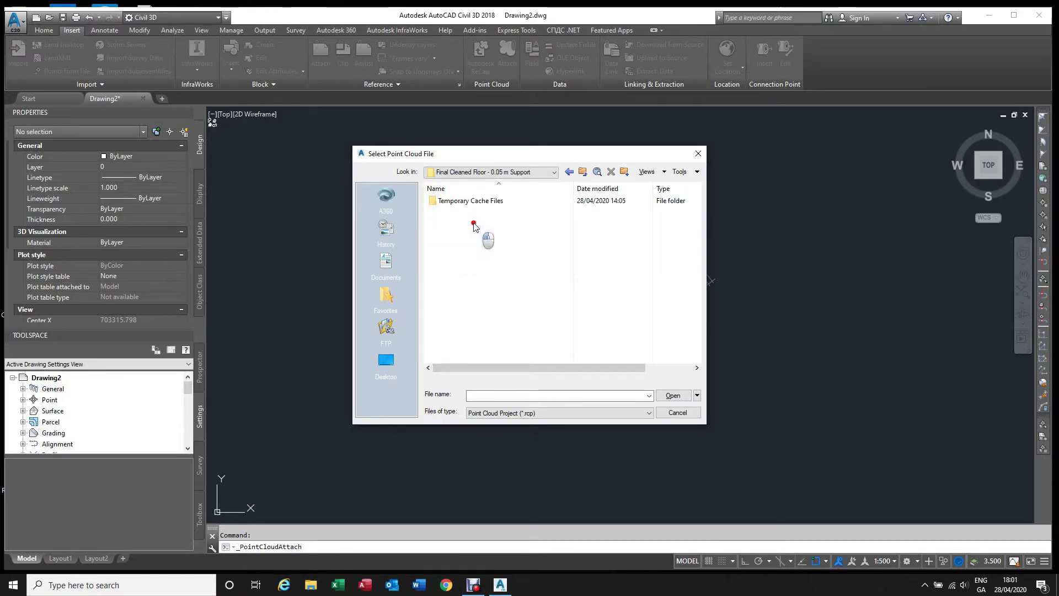
Choose the Point Cloud Scan (*.rcs) file Final Floor - 0_05 m and attach it locked, with insertion point 0,0,0 and scale 1.
{"action": "left_click", "coordinate": [549, 414]}
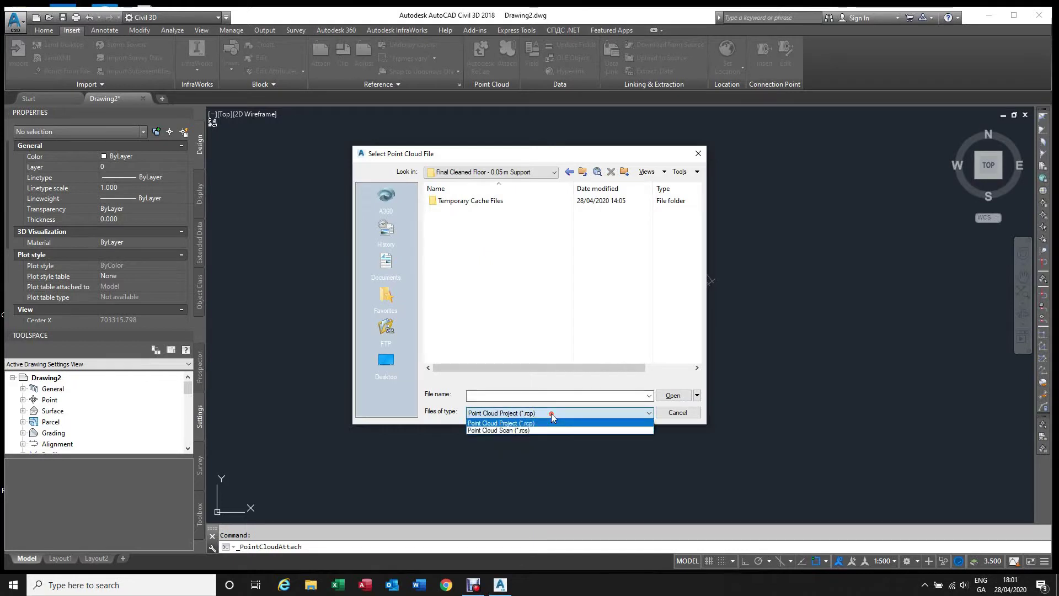
{"action": "left_click", "coordinate": [524, 431]}
{"action": "left_click", "coordinate": [475, 212]}
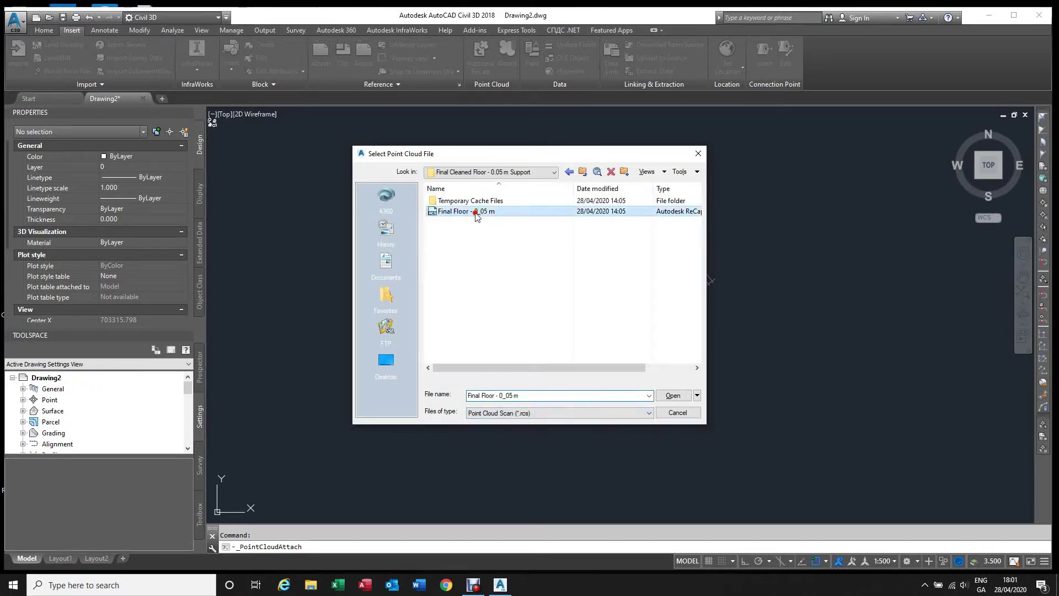
{"action": "left_click", "coordinate": [679, 397]}
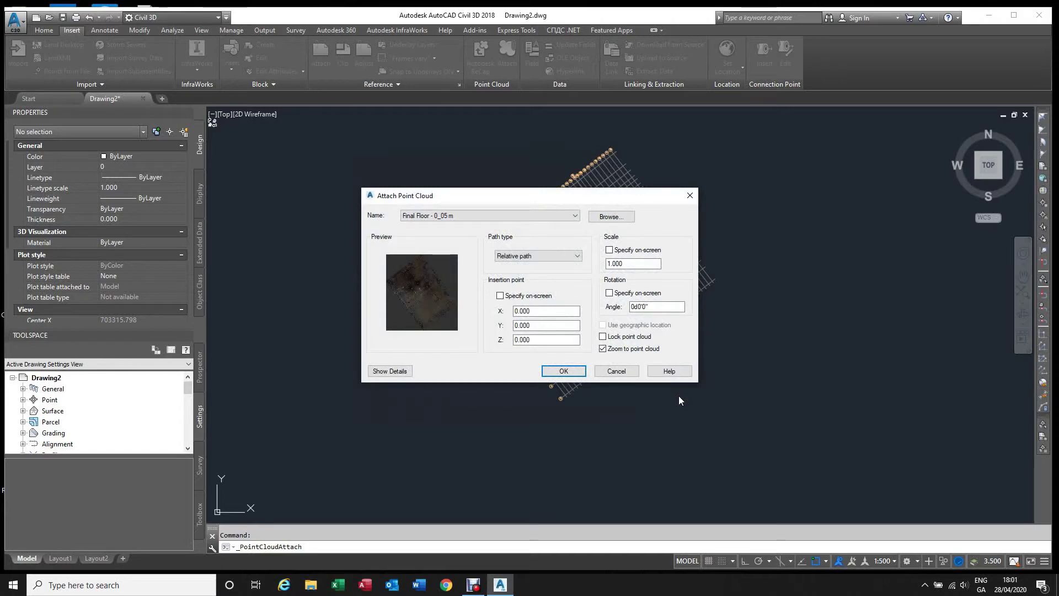
{"action": "left_click", "coordinate": [603, 337]}
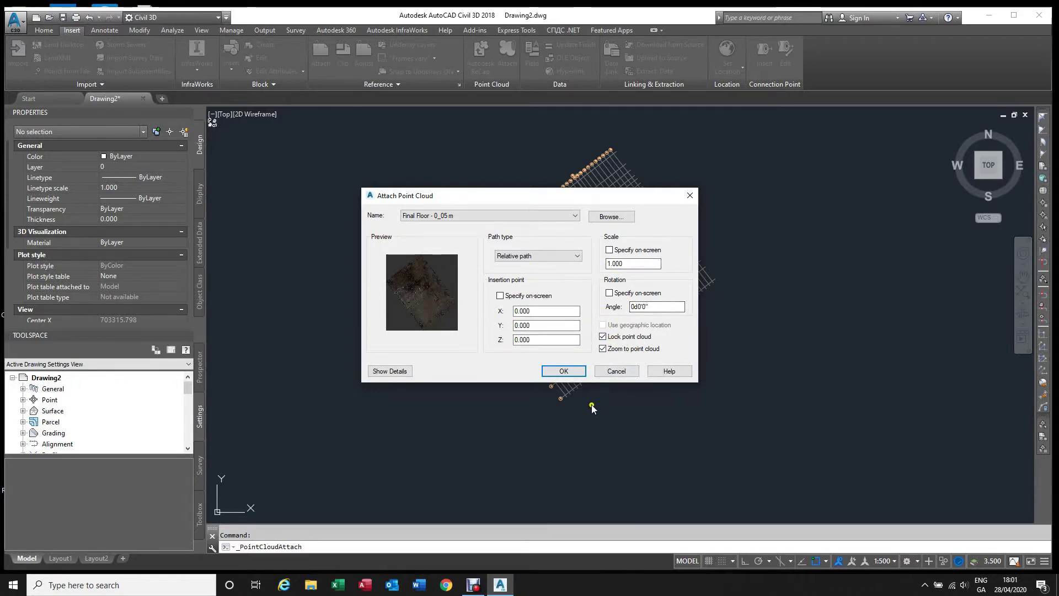
{"action": "left_click", "coordinate": [564, 371]}
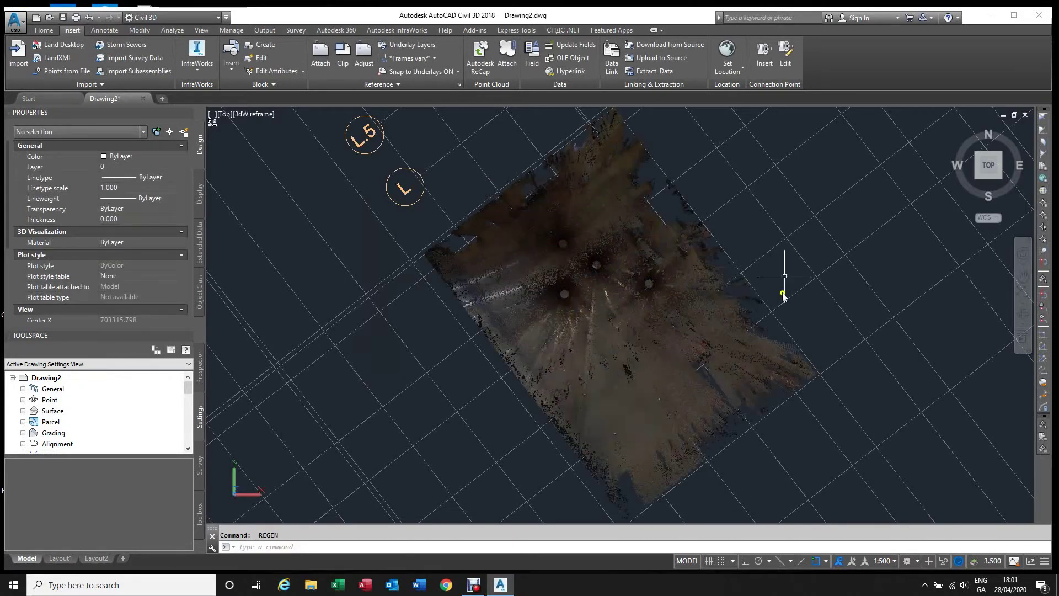
Set the attached floor point cloud's transparency to 54 and its point size to 1.
{"action": "scroll", "coordinate": [425, 260], "scroll_direction": "down", "scroll_amount": 6}
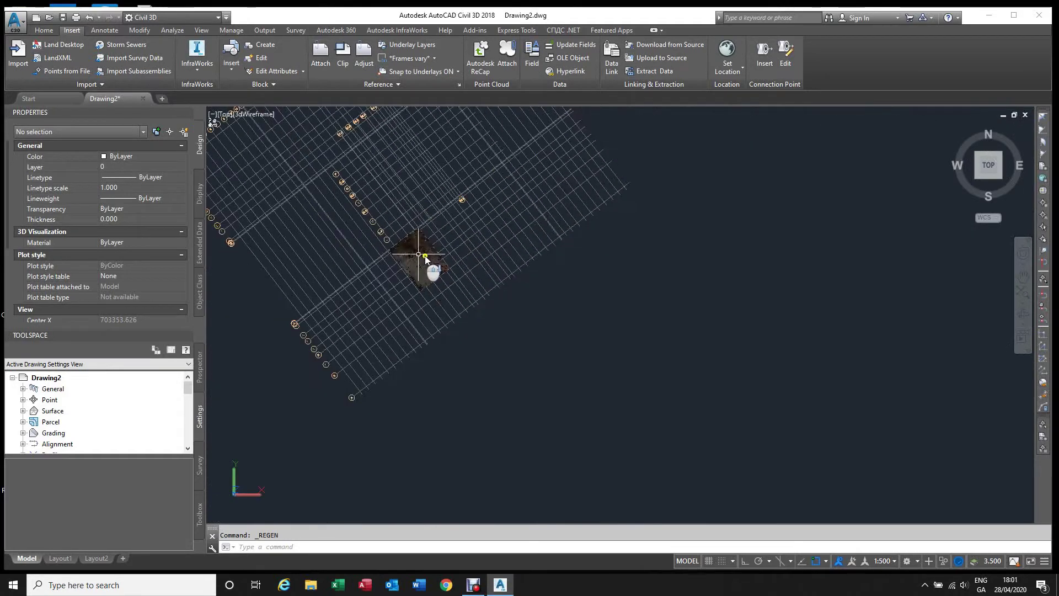
{"action": "scroll", "coordinate": [452, 201], "scroll_direction": "up", "scroll_amount": 2}
{"action": "scroll", "coordinate": [522, 295], "scroll_direction": "up", "scroll_amount": 5}
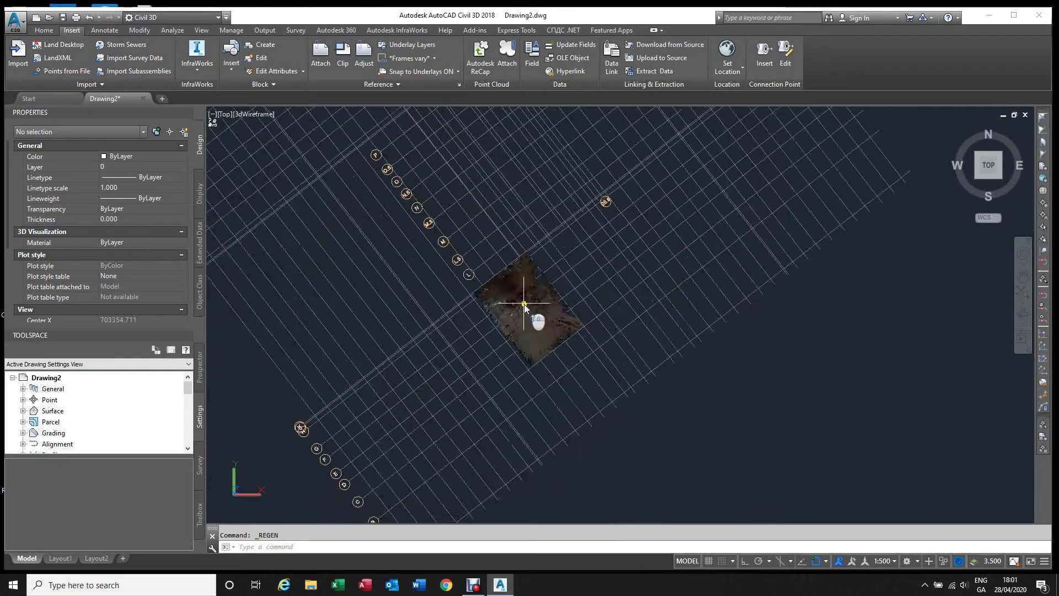
{"action": "scroll", "coordinate": [522, 297], "scroll_direction": "down", "scroll_amount": 5}
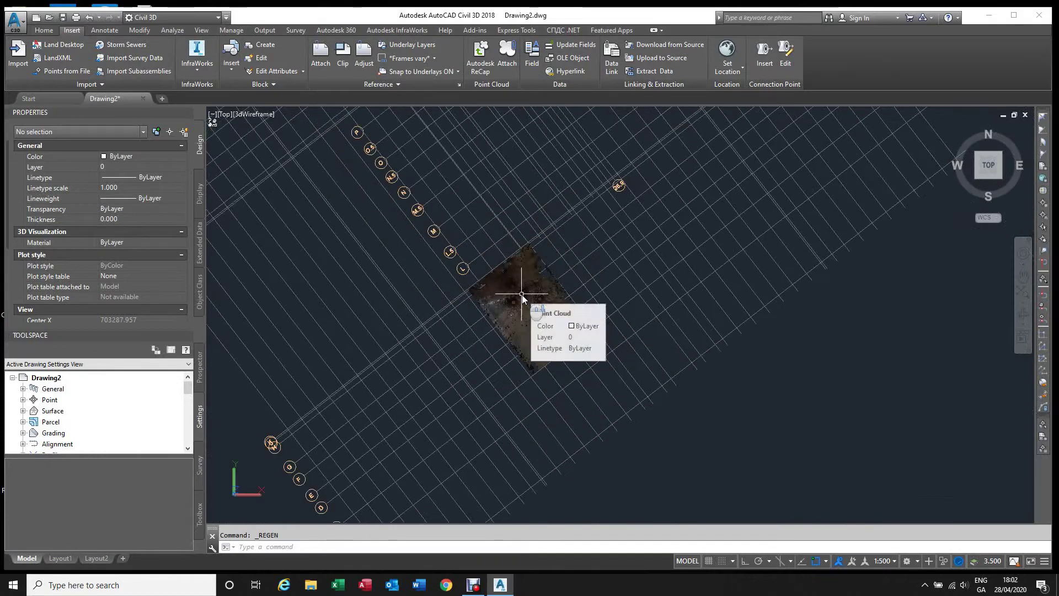
{"action": "scroll", "coordinate": [522, 307], "scroll_direction": "up", "scroll_amount": 3}
{"action": "scroll", "coordinate": [522, 307], "scroll_direction": "up", "scroll_amount": 2}
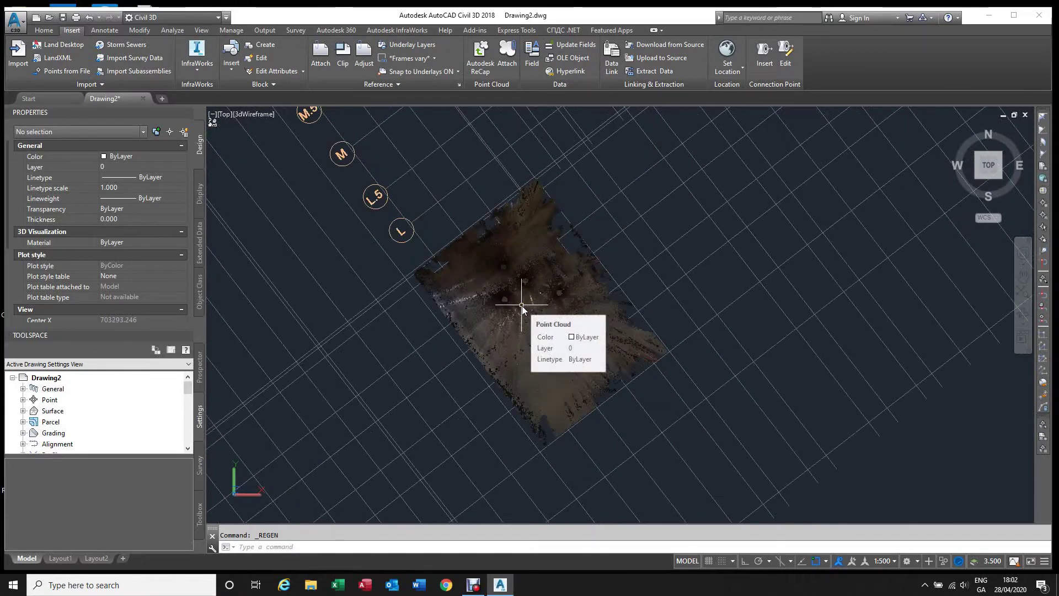
{"action": "left_click", "coordinate": [524, 246]}
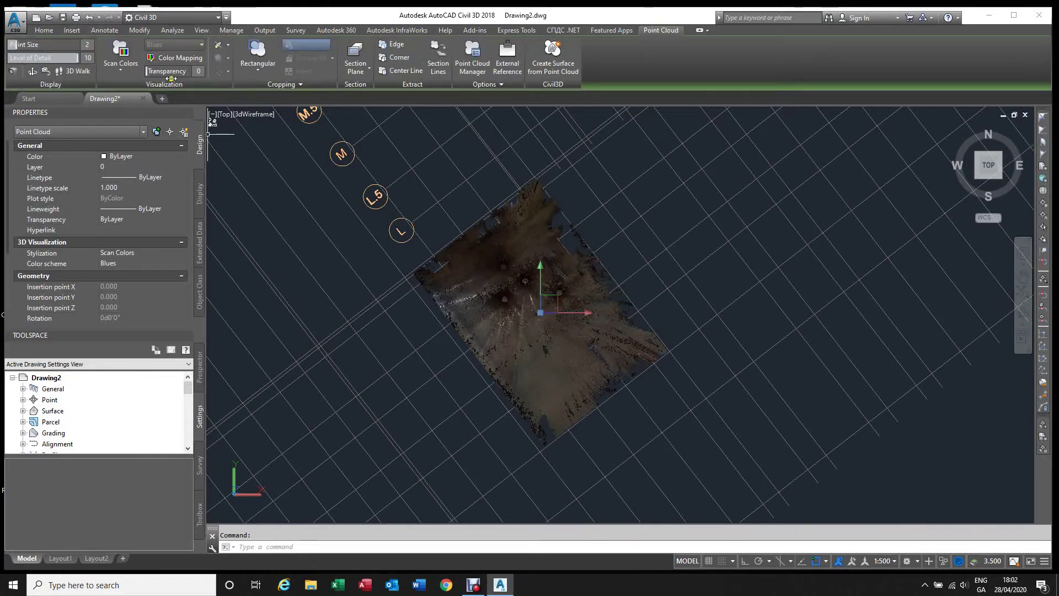
{"action": "left_click_drag", "start_coordinate": [171, 78], "coordinate": [155, 67]}
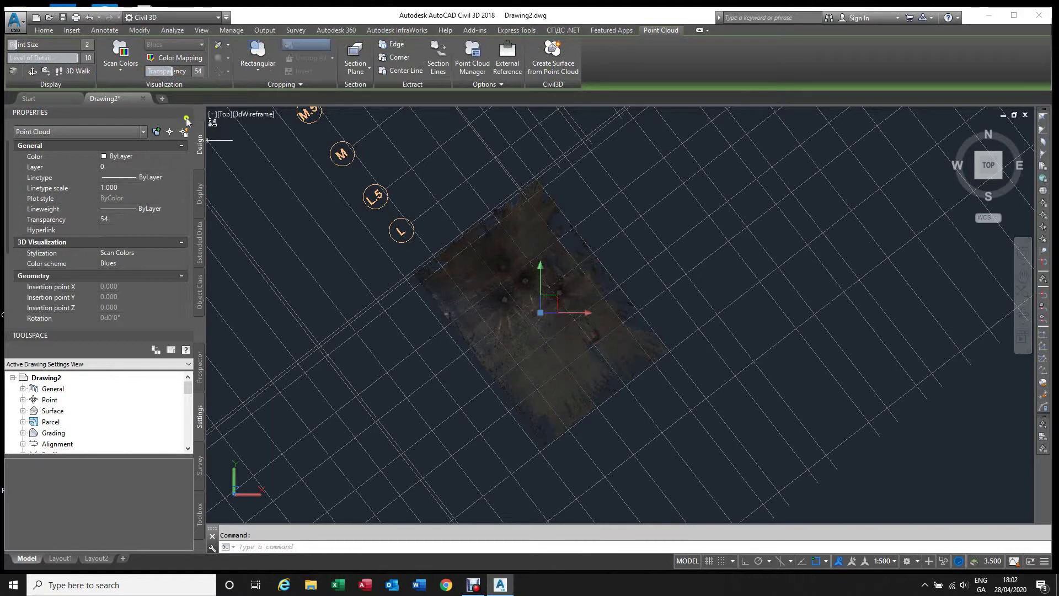
{"action": "left_click_drag", "start_coordinate": [20, 44], "coordinate": [14, 44]}
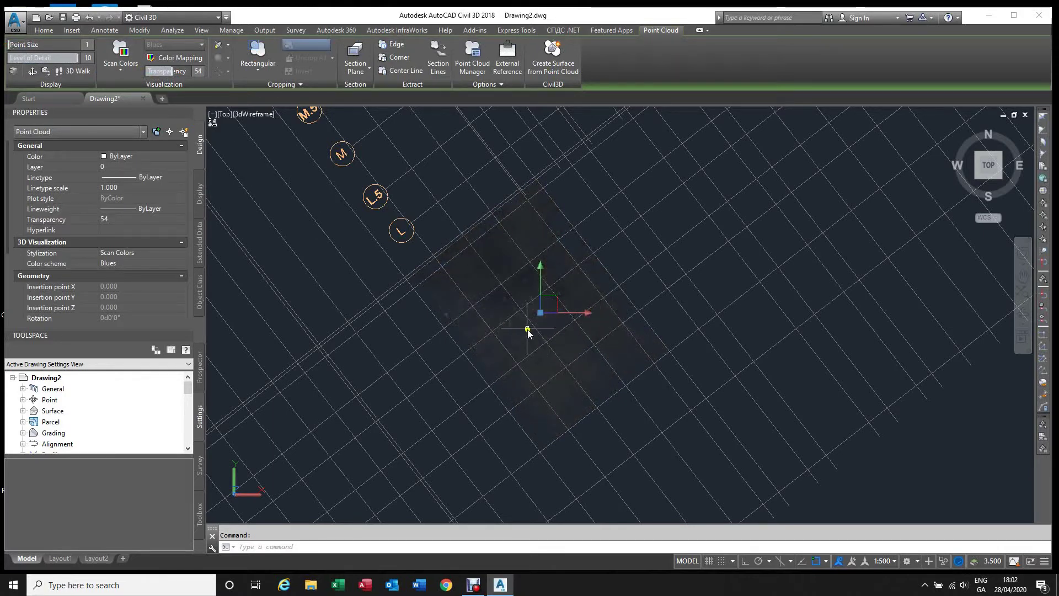
{"action": "key", "text": "Escape"}
Draw a rectangular polyline boundary around the point cloud, roughly parallel to the grid lines, with its first edge about 65 units long.
{"action": "scroll", "coordinate": [512, 264], "scroll_direction": "down", "scroll_amount": 2}
{"action": "scroll", "coordinate": [512, 264], "scroll_direction": "up", "scroll_amount": 3}
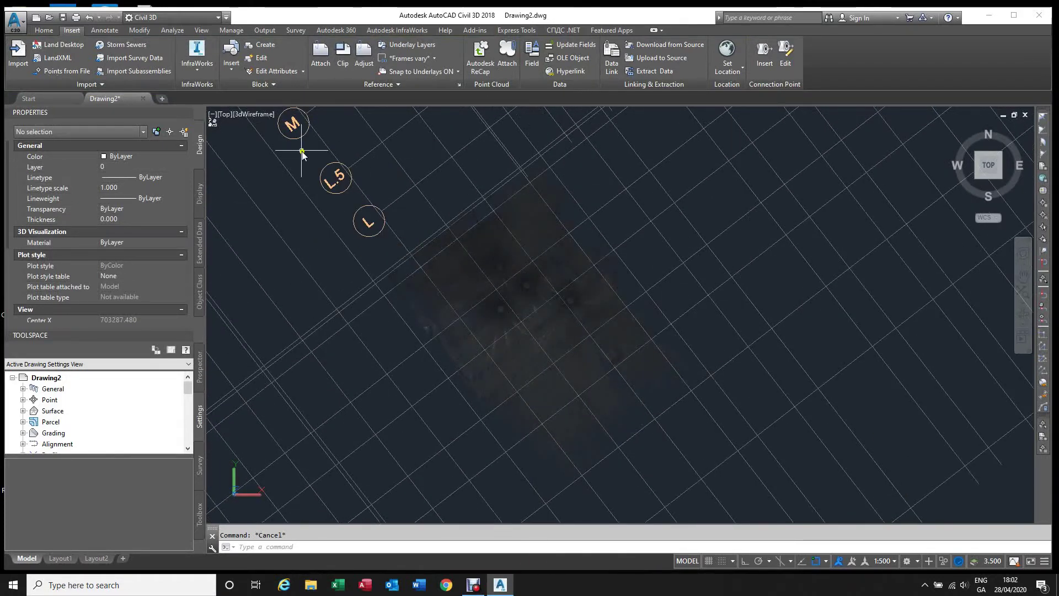
{"action": "left_click", "coordinate": [44, 31]}
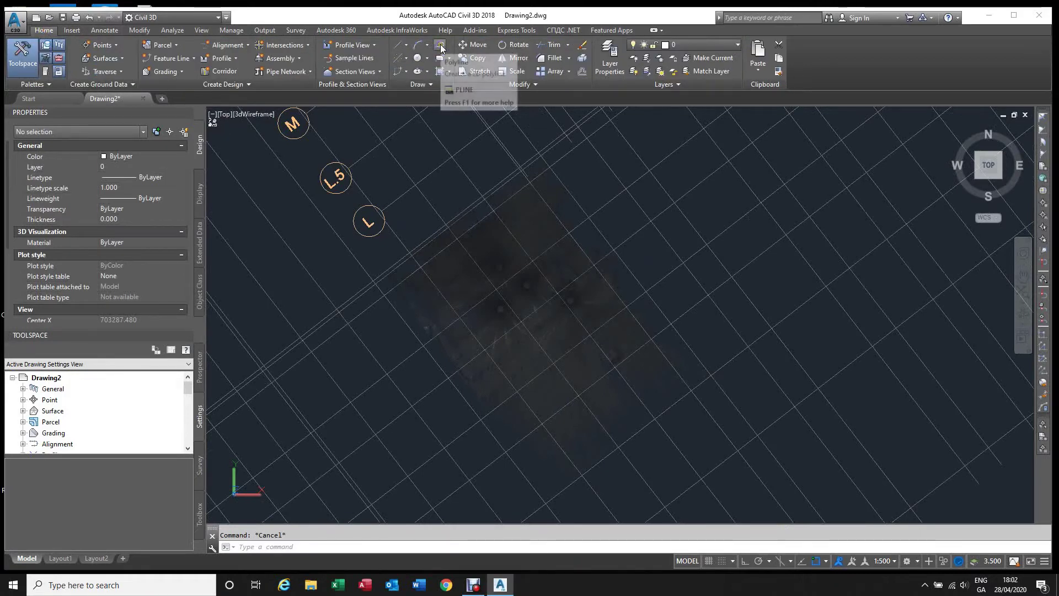
{"action": "left_click", "coordinate": [441, 46]}
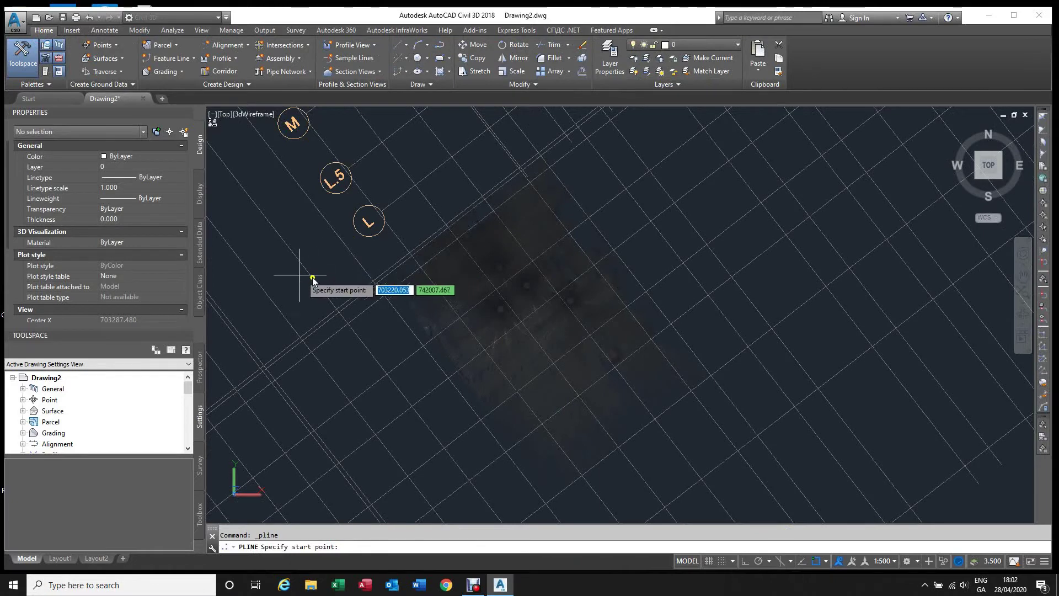
{"action": "scroll", "coordinate": [429, 217], "scroll_direction": "down", "scroll_amount": 4}
{"action": "scroll", "coordinate": [423, 222], "scroll_direction": "up", "scroll_amount": 3}
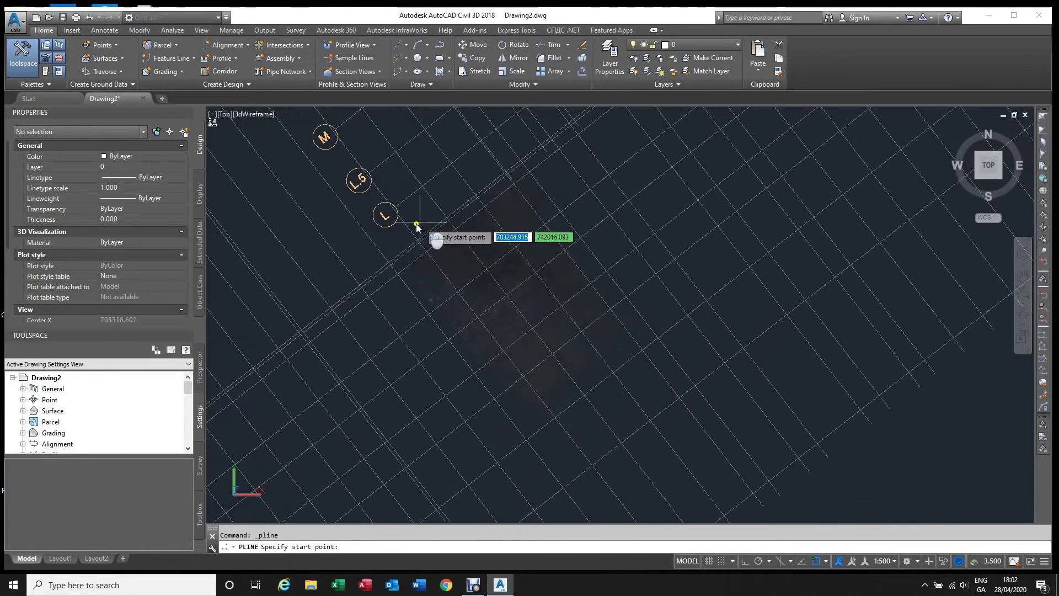
{"action": "left_click", "coordinate": [323, 257]}
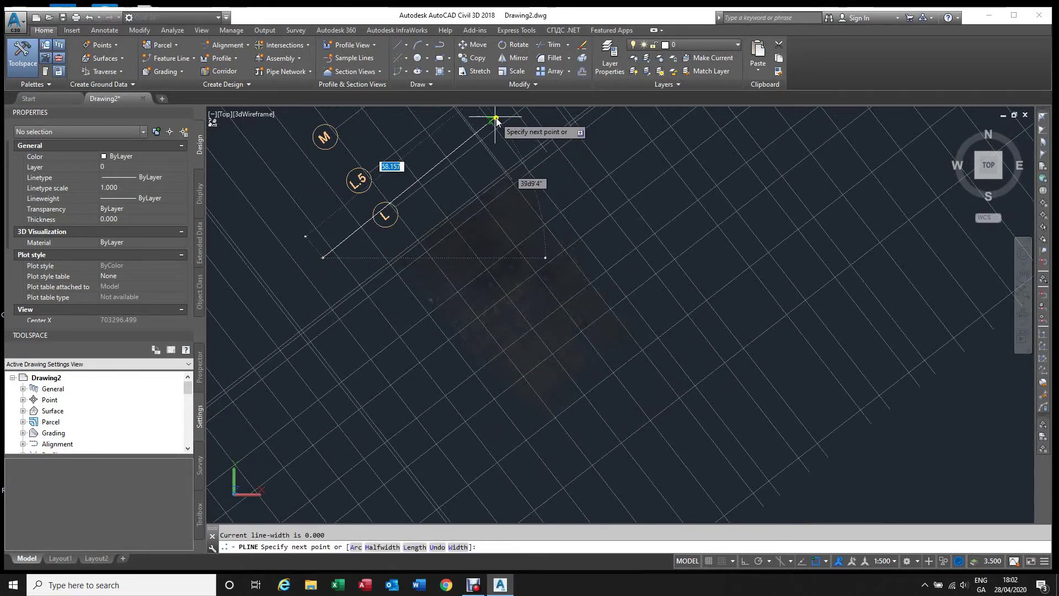
{"action": "scroll", "coordinate": [504, 122], "scroll_direction": "down", "scroll_amount": 2}
{"action": "scroll", "coordinate": [502, 132], "scroll_direction": "up", "scroll_amount": 2}
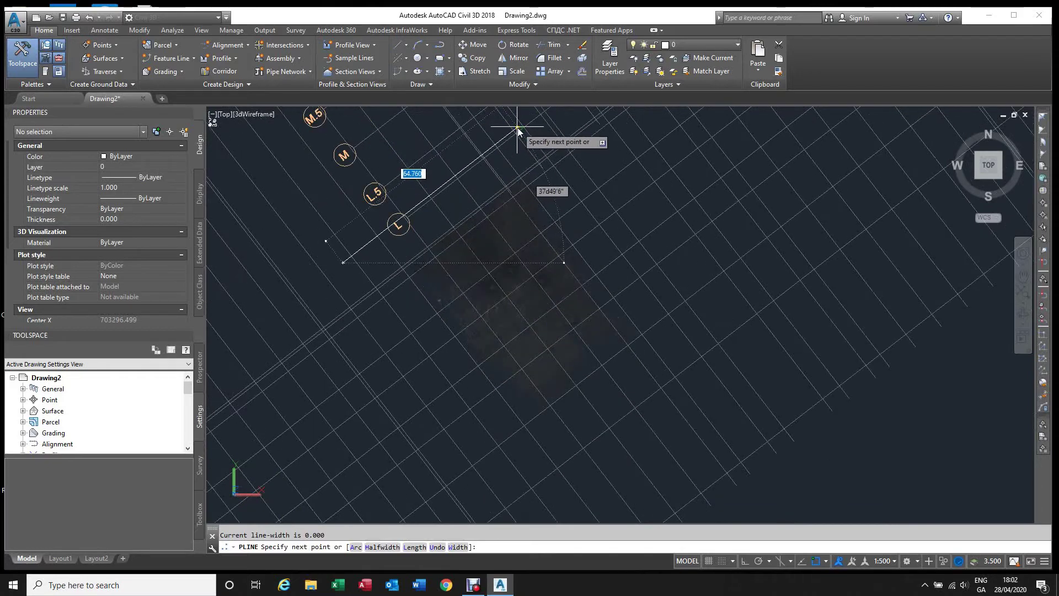
{"action": "left_click", "coordinate": [523, 128]}
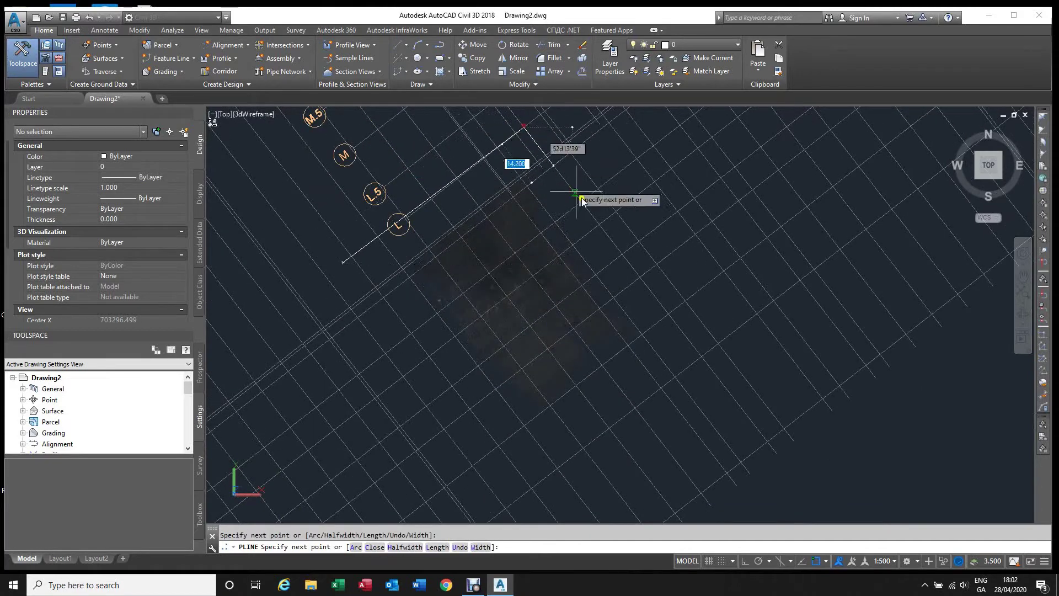
{"action": "left_click", "coordinate": [694, 359]}
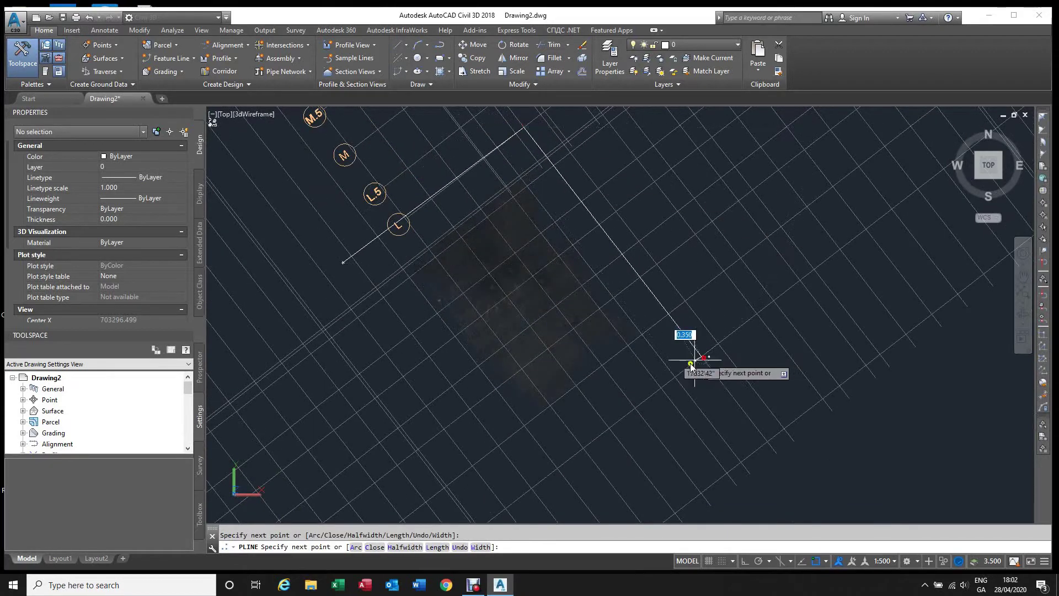
{"action": "left_click", "coordinate": [532, 486]}
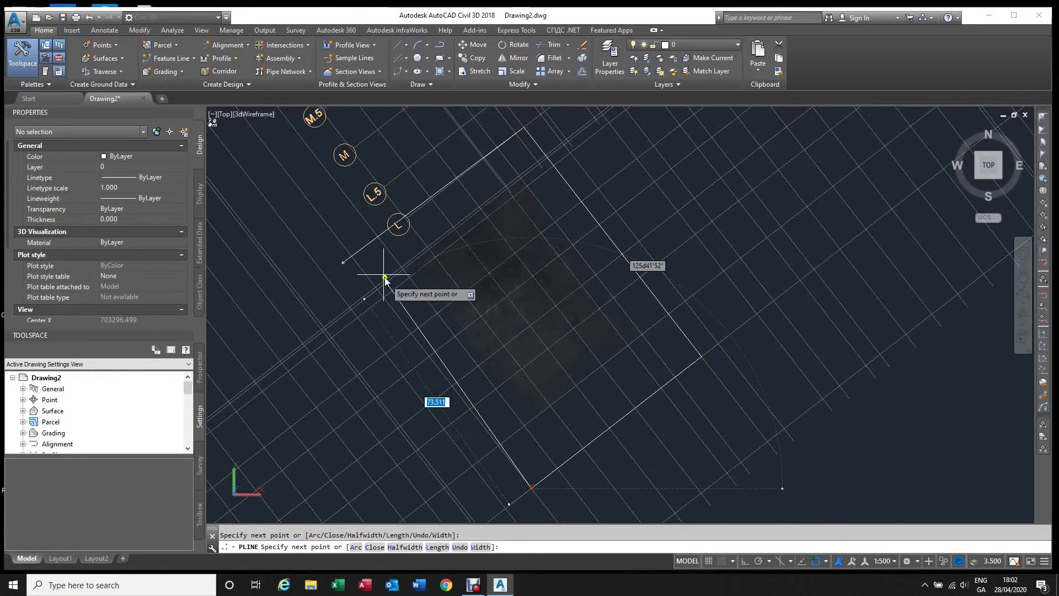
{"action": "left_click", "coordinate": [352, 256]}
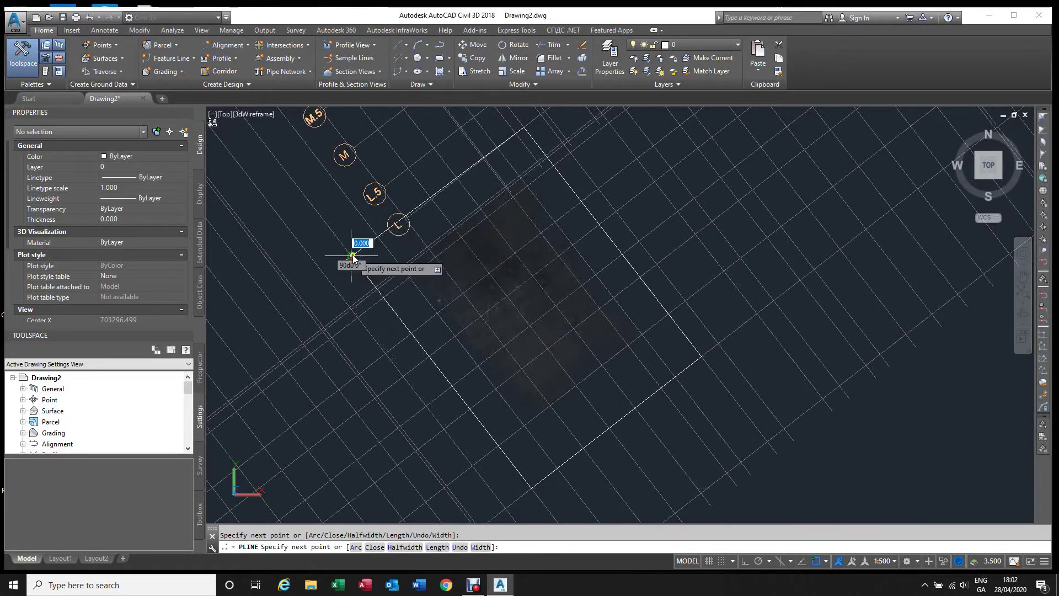
{"action": "key", "text": "Escape"}
Use the polyline boundary as cutting edge to trim the grid lines that run from its southwest side toward the lower letter bubbles.
{"action": "left_click", "coordinate": [361, 251]}
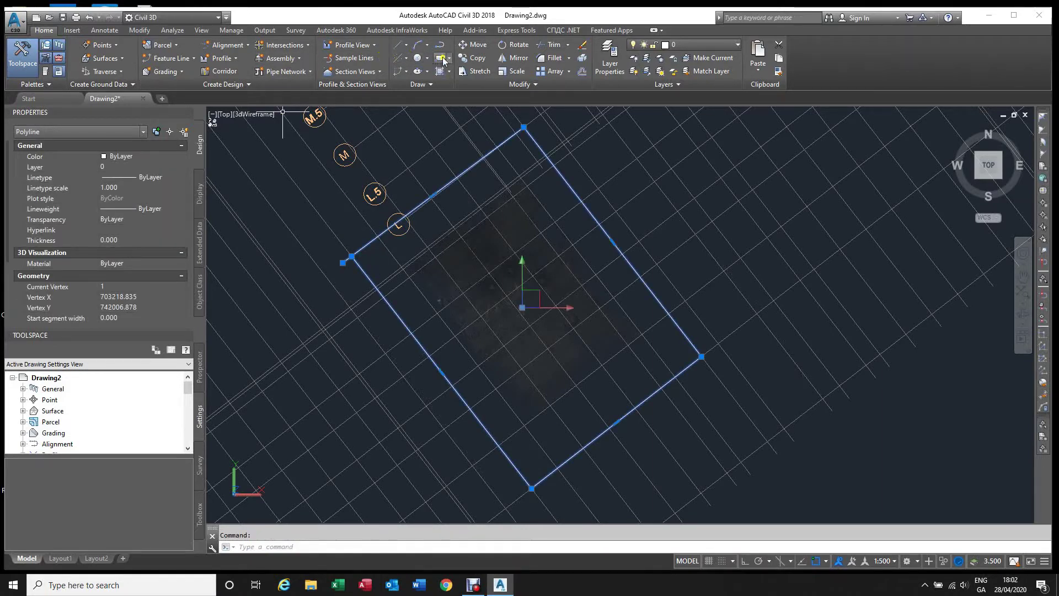
{"action": "left_click", "coordinate": [552, 46]}
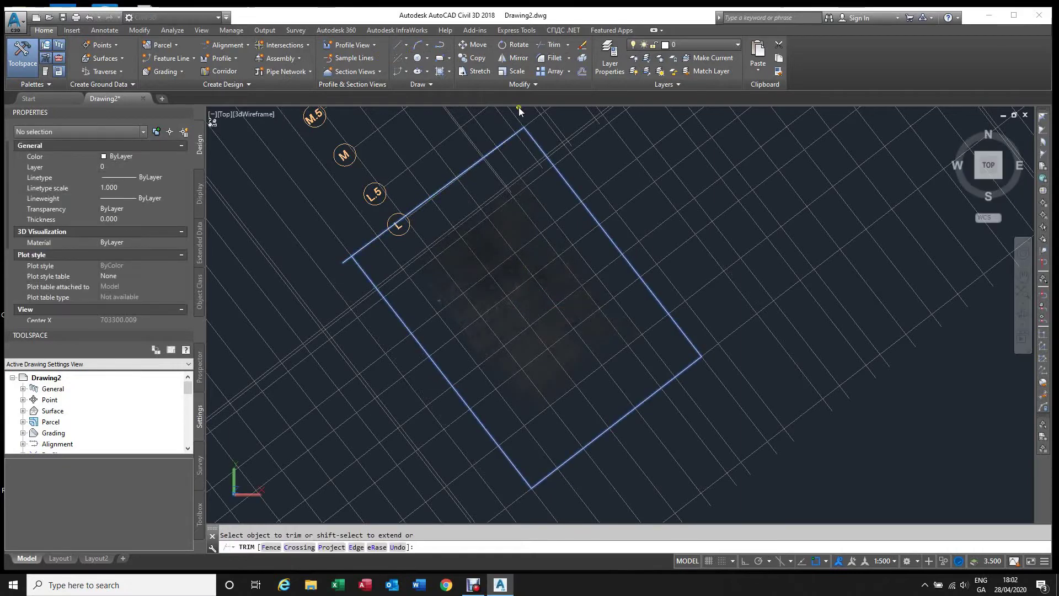
{"action": "scroll", "coordinate": [520, 126], "scroll_direction": "down", "scroll_amount": 2}
{"action": "left_click", "coordinate": [558, 478]}
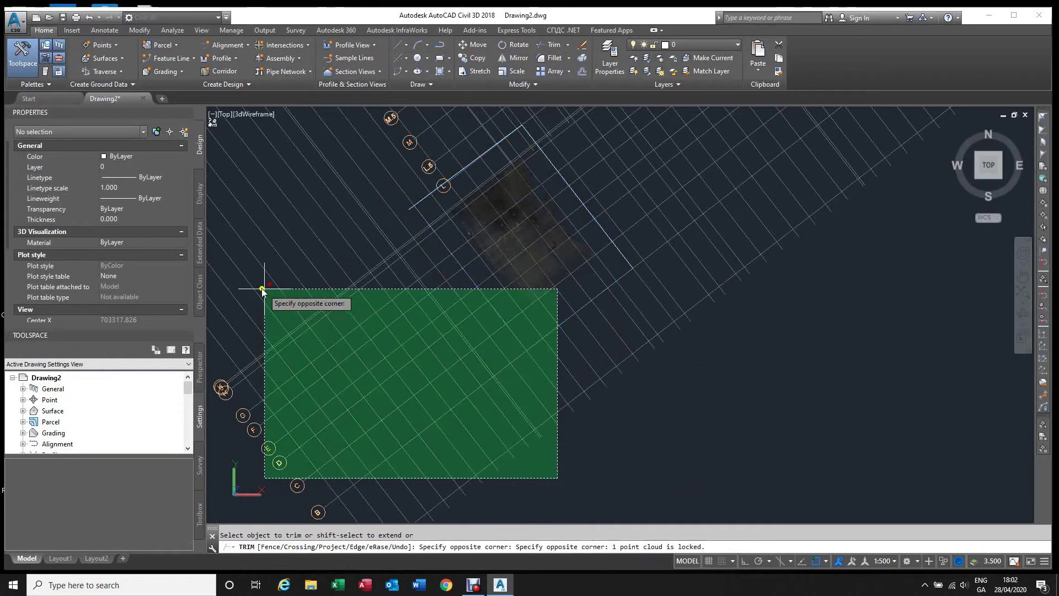
{"action": "left_click", "coordinate": [291, 360]}
{"action": "left_click", "coordinate": [491, 479]}
{"action": "left_click", "coordinate": [318, 379]}
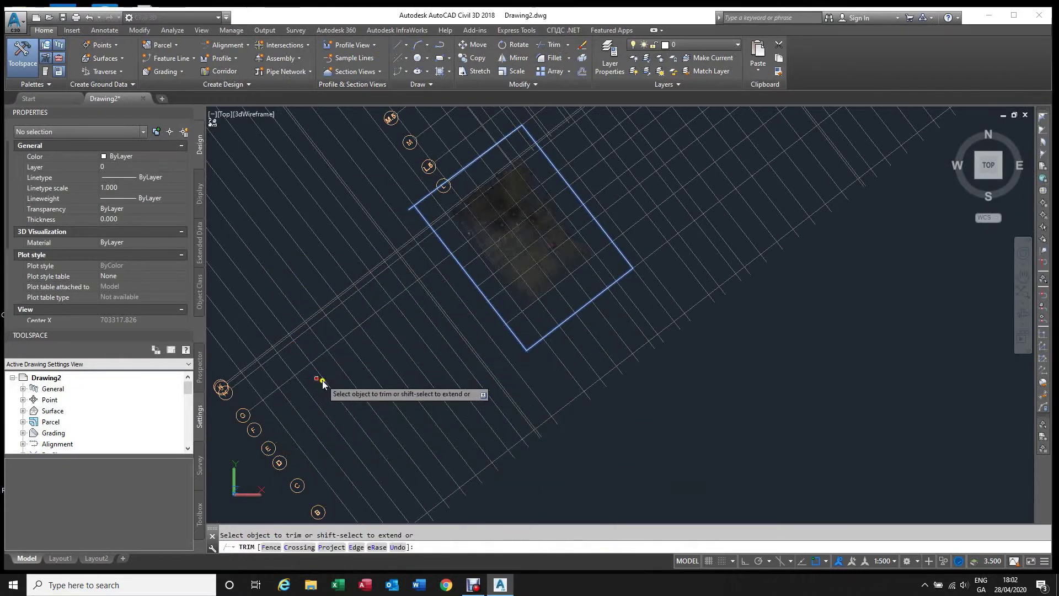
{"action": "left_click", "coordinate": [420, 424]}
{"action": "left_click", "coordinate": [328, 231]}
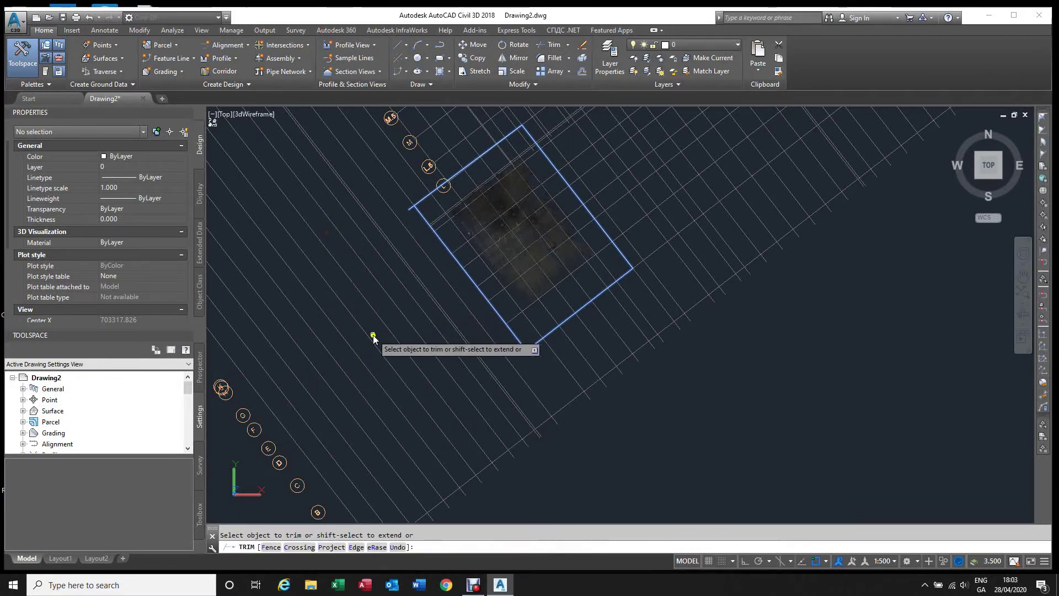
Trim the grid lines extending beyond the boundary's northwest edge, around the L to N grid bubbles.
{"action": "scroll", "coordinate": [373, 336], "scroll_direction": "down", "scroll_amount": 3}
{"action": "scroll", "coordinate": [460, 190], "scroll_direction": "up", "scroll_amount": 2}
{"action": "left_click", "coordinate": [477, 191]}
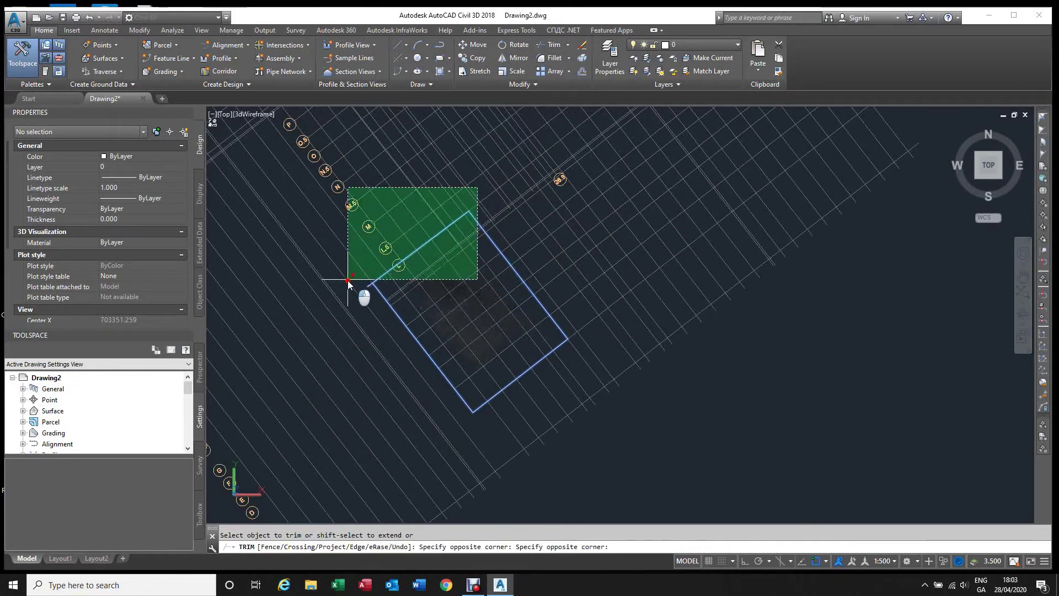
{"action": "left_click", "coordinate": [349, 286]}
{"action": "left_click", "coordinate": [478, 187]}
{"action": "left_click", "coordinate": [360, 201]}
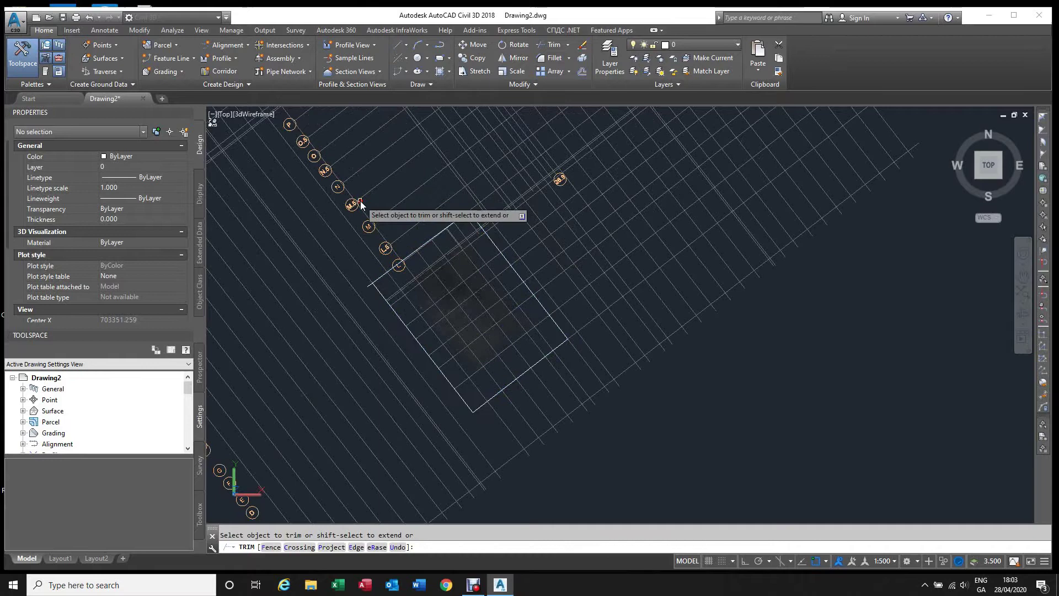
{"action": "left_click", "coordinate": [420, 228]}
{"action": "left_click", "coordinate": [279, 194]}
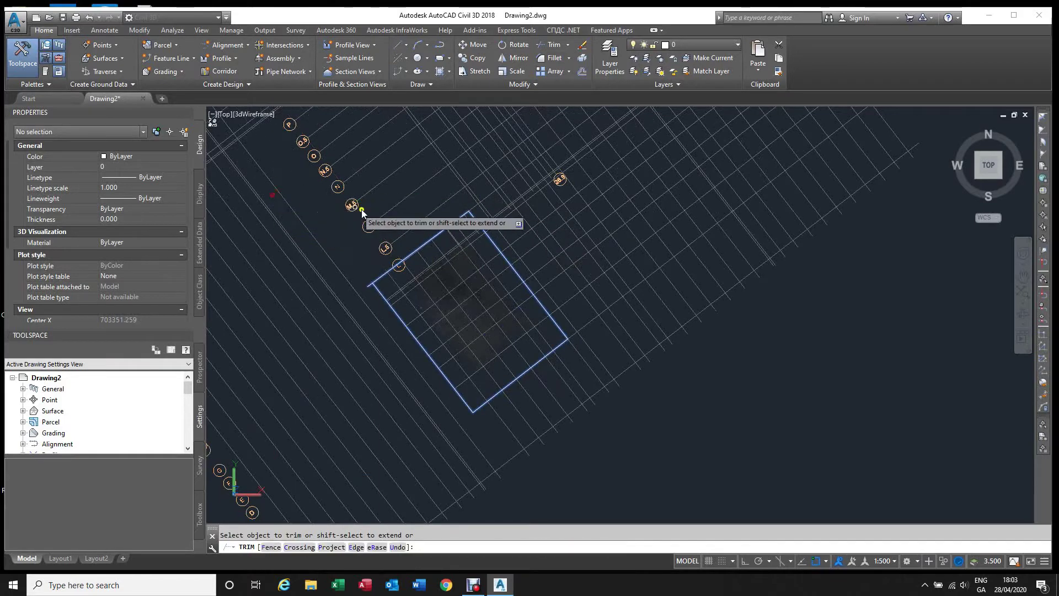
Trim the grid lines extending beyond the boundary's northeast edge, toward the 26.9 grid bubble.
{"action": "left_click", "coordinate": [646, 332]}
{"action": "left_click", "coordinate": [577, 225]}
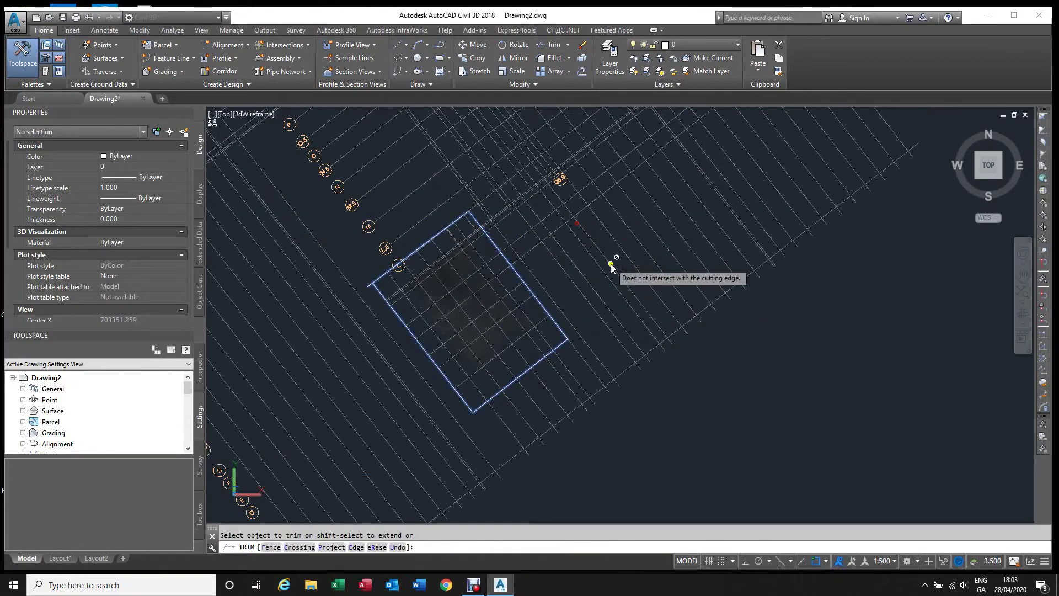
{"action": "left_click", "coordinate": [613, 238]}
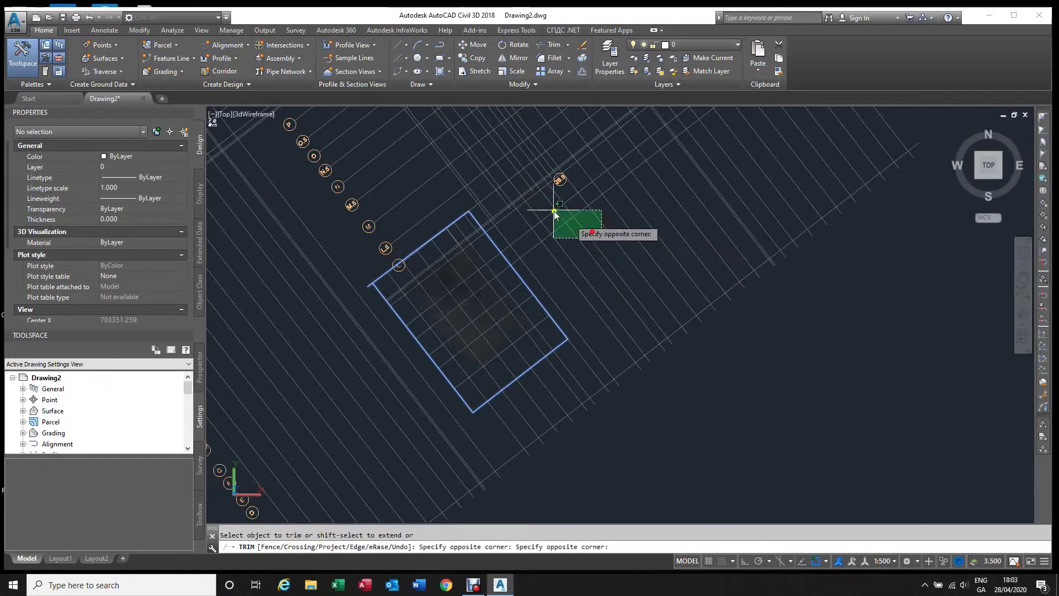
{"action": "left_click", "coordinate": [518, 170]}
Trim the grid lines extending beyond the boundary's southeast edge and end the Trim command.
{"action": "left_click", "coordinate": [680, 459]}
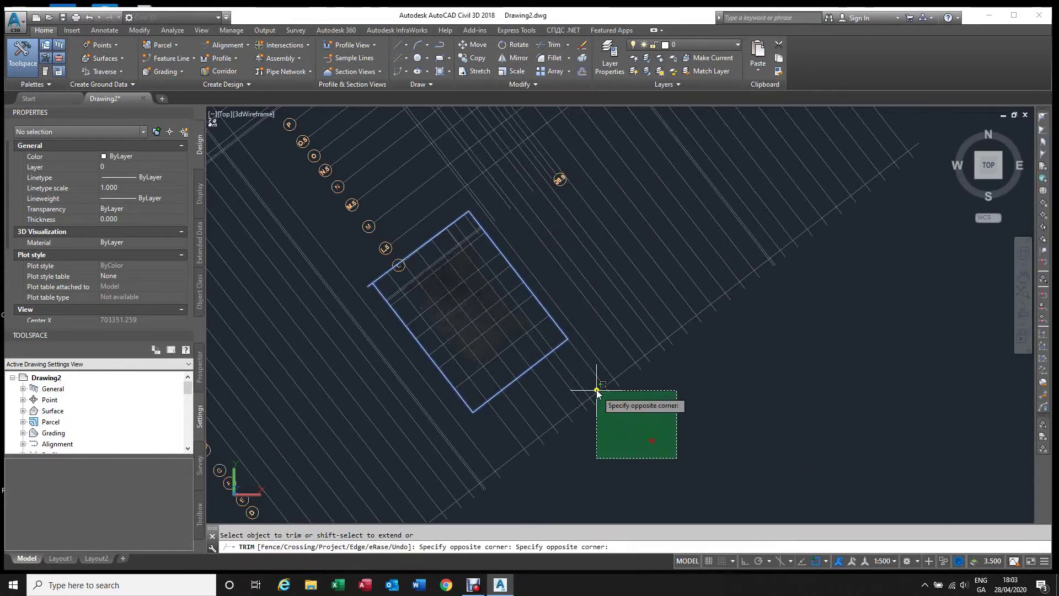
{"action": "left_click", "coordinate": [579, 356]}
{"action": "left_click", "coordinate": [597, 433]}
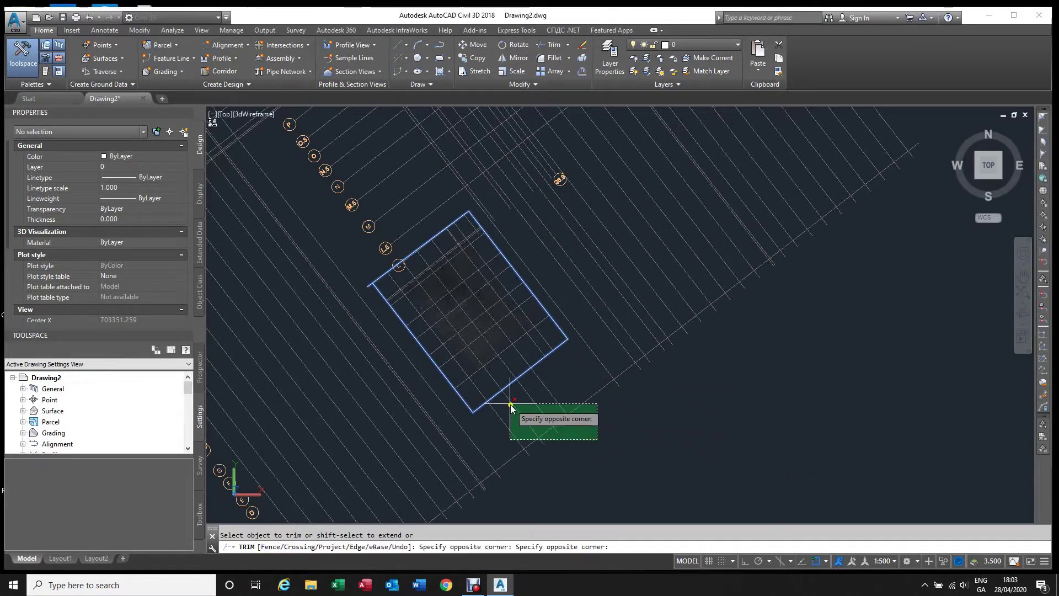
{"action": "left_click", "coordinate": [489, 381]}
{"action": "key", "text": "Escape"}
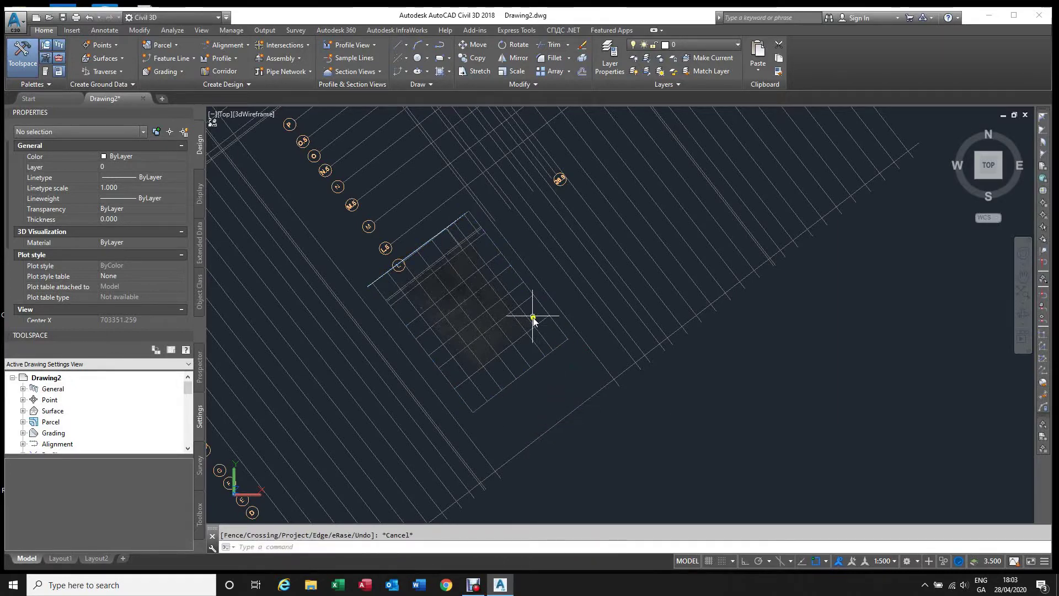
Delete the boundary polyline around the point cloud.
{"action": "scroll", "coordinate": [384, 277], "scroll_direction": "up", "scroll_amount": 8}
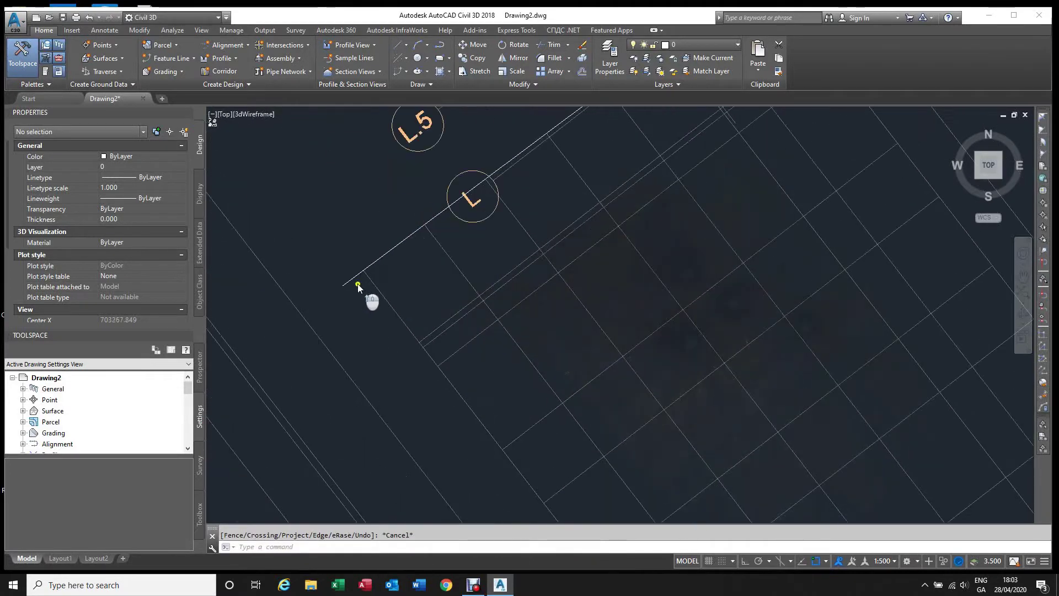
{"action": "left_click", "coordinate": [352, 270]}
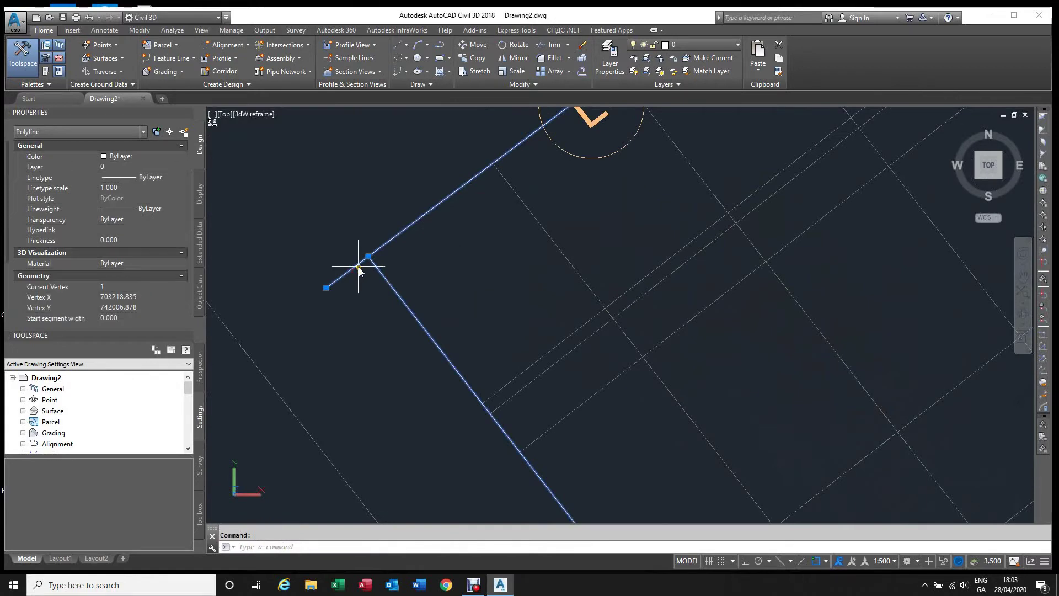
{"action": "key", "text": "Delete"}
Erase the leftover grid lines east and north of the trimmed grid, along with the grid bubbles caught among the northern lines.
{"action": "scroll", "coordinate": [359, 276], "scroll_direction": "down", "scroll_amount": 6}
{"action": "scroll", "coordinate": [605, 329], "scroll_direction": "down", "scroll_amount": 2}
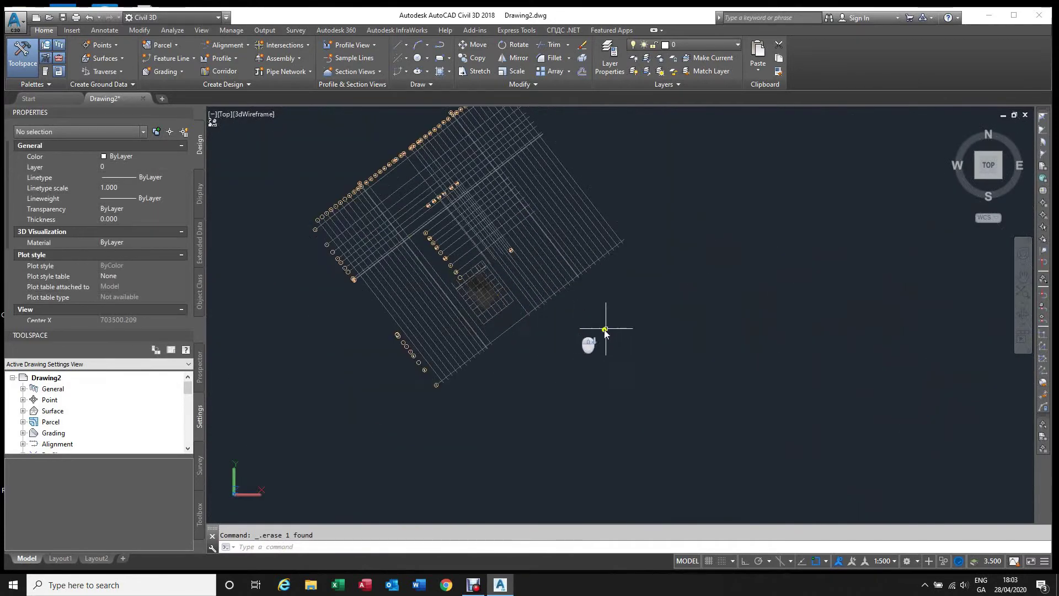
{"action": "left_click", "coordinate": [678, 328]}
{"action": "left_click", "coordinate": [522, 158]}
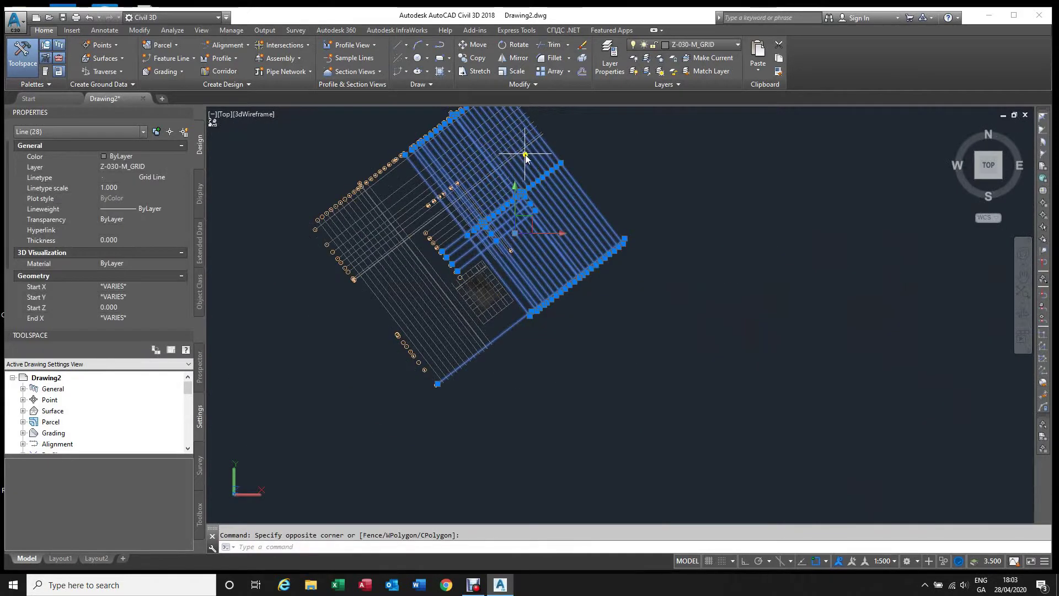
{"action": "key", "text": "Delete"}
{"action": "left_click", "coordinate": [525, 217]}
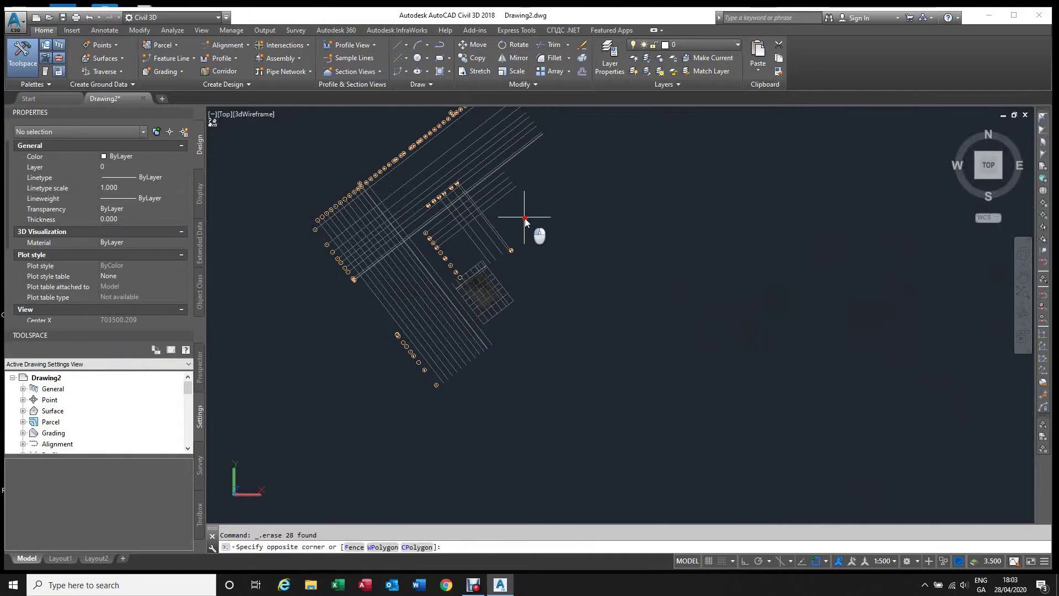
{"action": "left_click", "coordinate": [336, 141]}
{"action": "key", "text": "Delete"}
Erase the remaining long grid lines and the bubble rows west and southwest of the trimmed grid.
{"action": "left_click", "coordinate": [466, 406]}
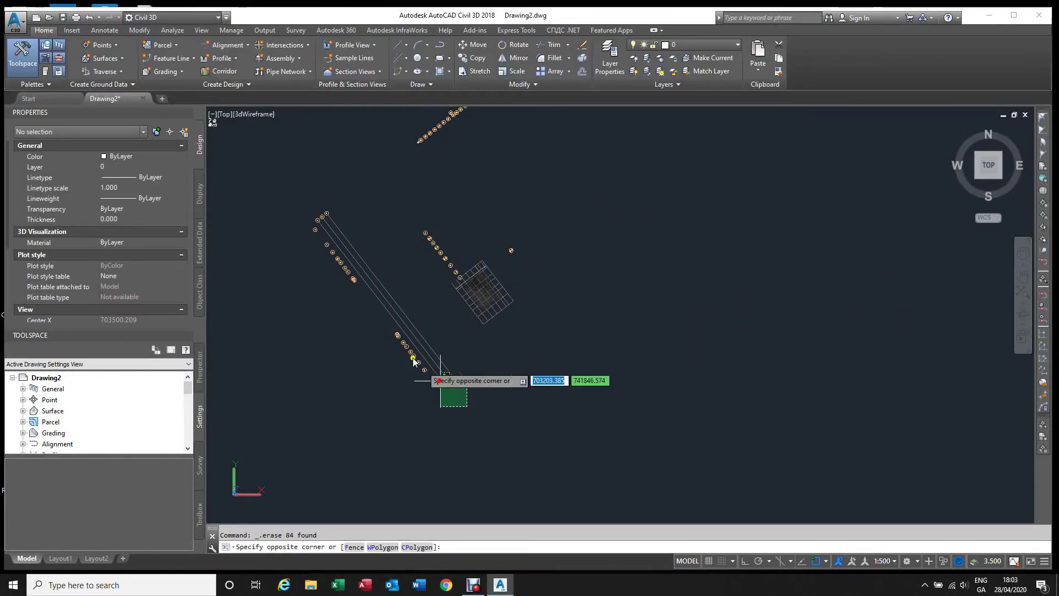
{"action": "left_click", "coordinate": [369, 326]}
{"action": "key", "text": "Delete"}
{"action": "left_click", "coordinate": [394, 327]}
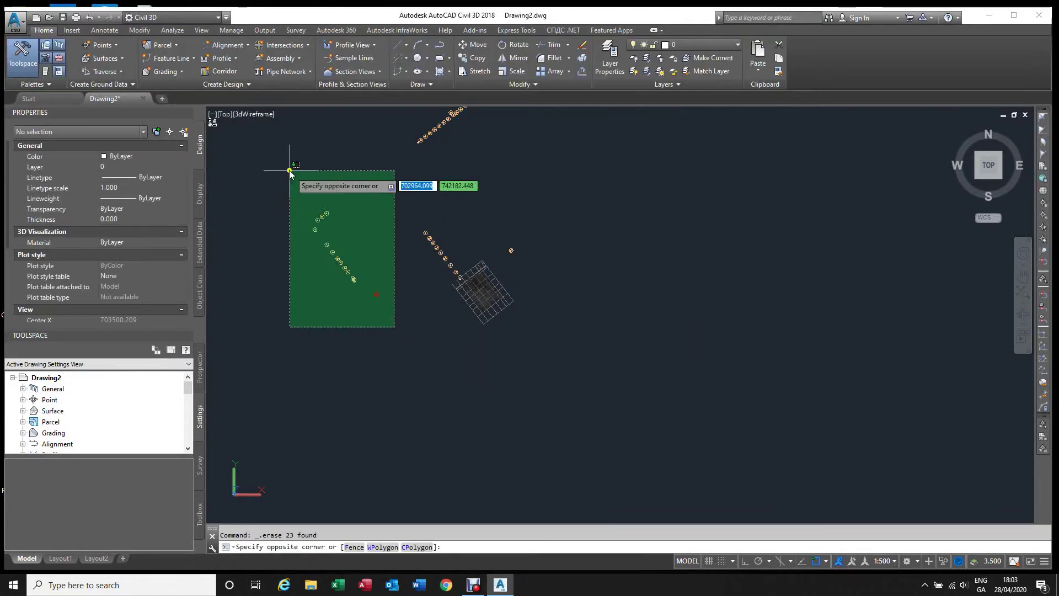
{"action": "left_click", "coordinate": [290, 171]}
{"action": "key", "text": "Delete"}
Erase the column of letter bubbles from L to P beside the trimmed grid's northwest corner.
{"action": "scroll", "coordinate": [449, 271], "scroll_direction": "up", "scroll_amount": 4}
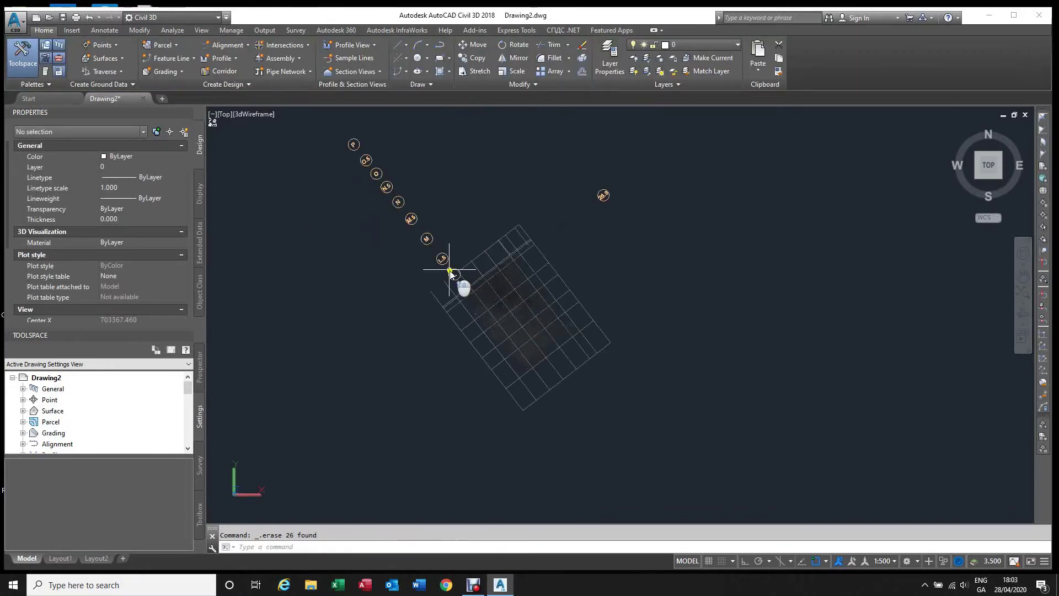
{"action": "scroll", "coordinate": [449, 271], "scroll_direction": "up", "scroll_amount": 3}
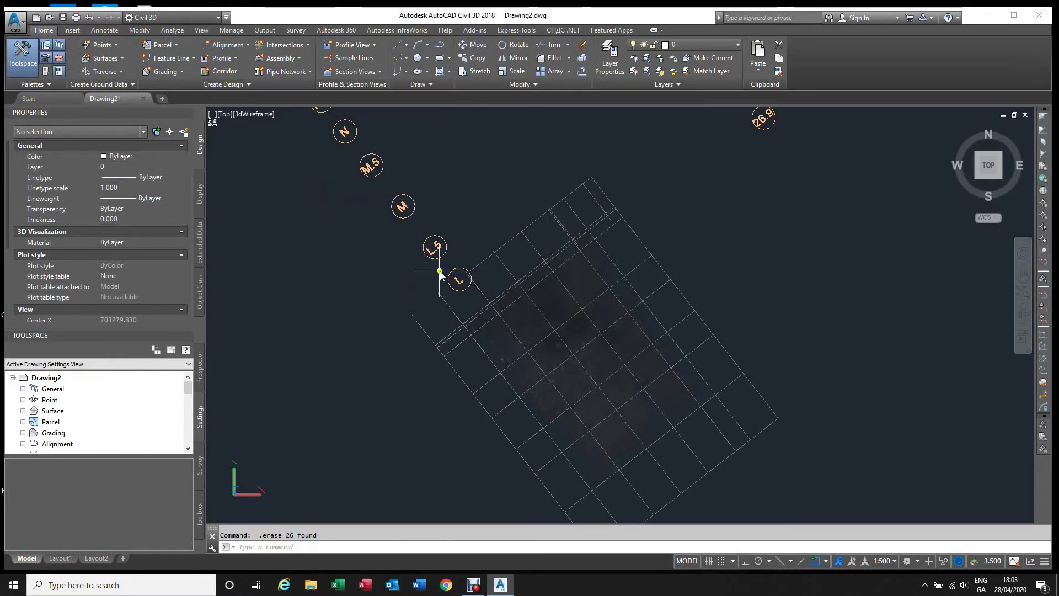
{"action": "left_click", "coordinate": [407, 231]}
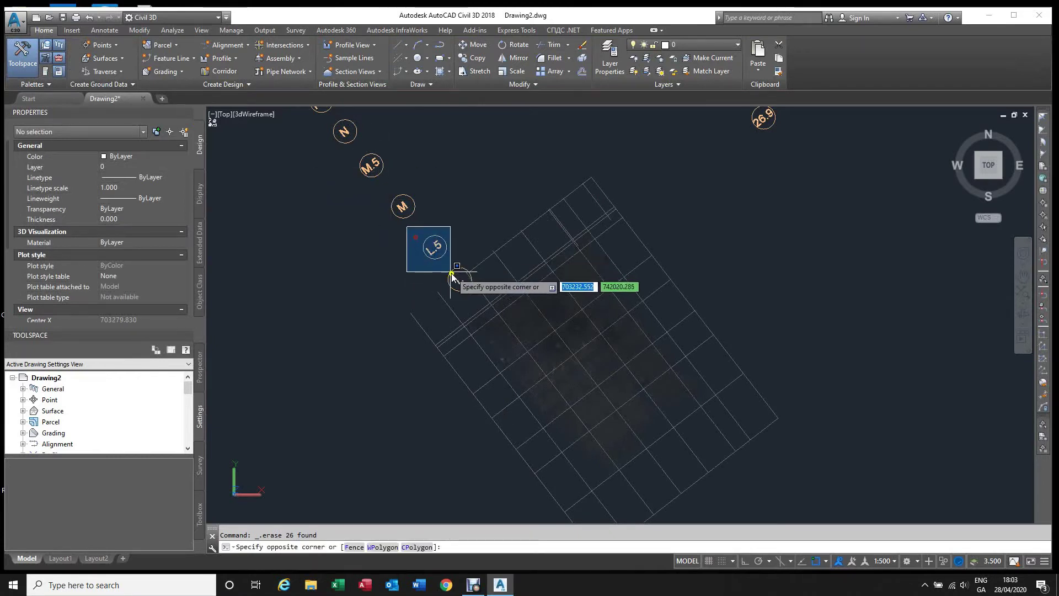
{"action": "left_click", "coordinate": [475, 298]}
{"action": "key", "text": "Delete"}
{"action": "scroll", "coordinate": [468, 300], "scroll_direction": "down", "scroll_amount": 4}
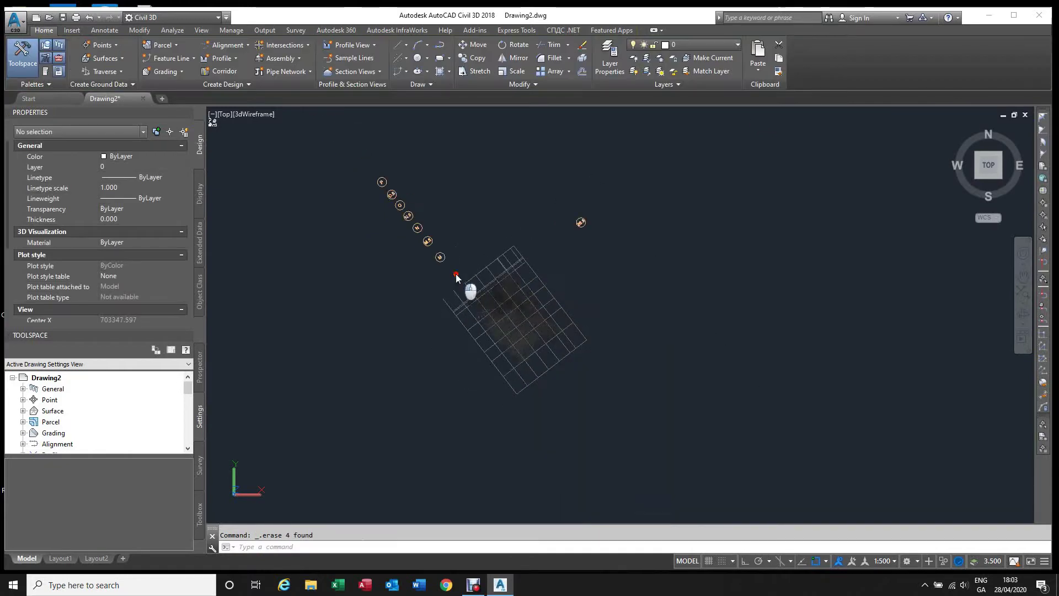
{"action": "left_click", "coordinate": [456, 273]}
{"action": "left_click", "coordinate": [366, 168]}
{"action": "key", "text": "Delete"}
Erase the 26.9 grid bubble and the remaining diagonal row of bubbles north of the trimmed grid.
{"action": "left_click", "coordinate": [548, 197]}
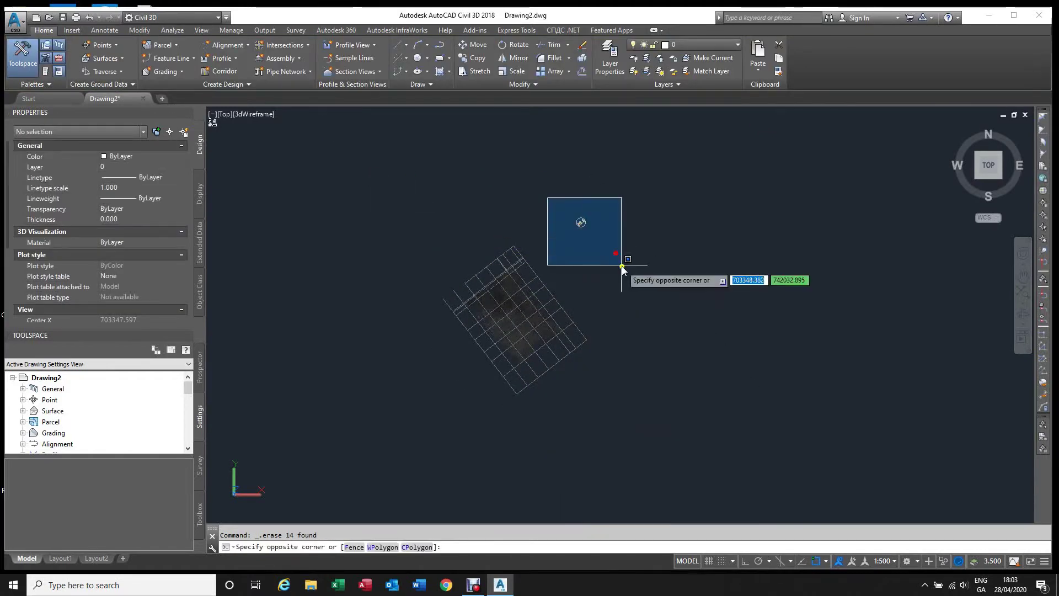
{"action": "left_click", "coordinate": [643, 291]}
{"action": "scroll", "coordinate": [652, 323], "scroll_direction": "down", "scroll_amount": 3}
{"action": "left_click", "coordinate": [561, 189]}
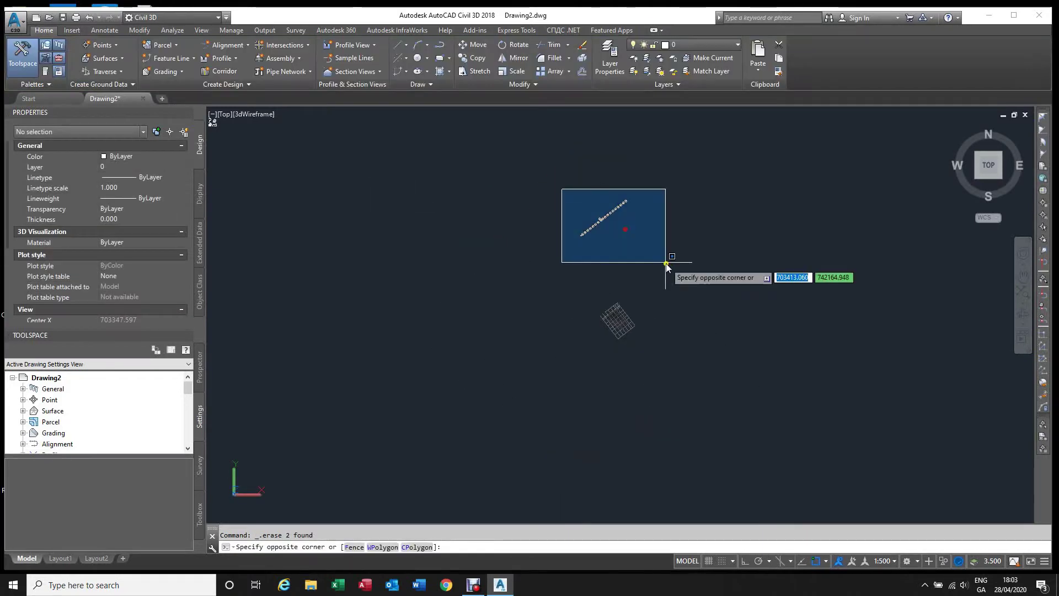
{"action": "left_click", "coordinate": [665, 262]}
{"action": "key", "text": "Delete"}
Start creating a TIN surface from the attached floor point cloud and name it floor1.
{"action": "scroll", "coordinate": [587, 265], "scroll_direction": "up", "scroll_amount": 5}
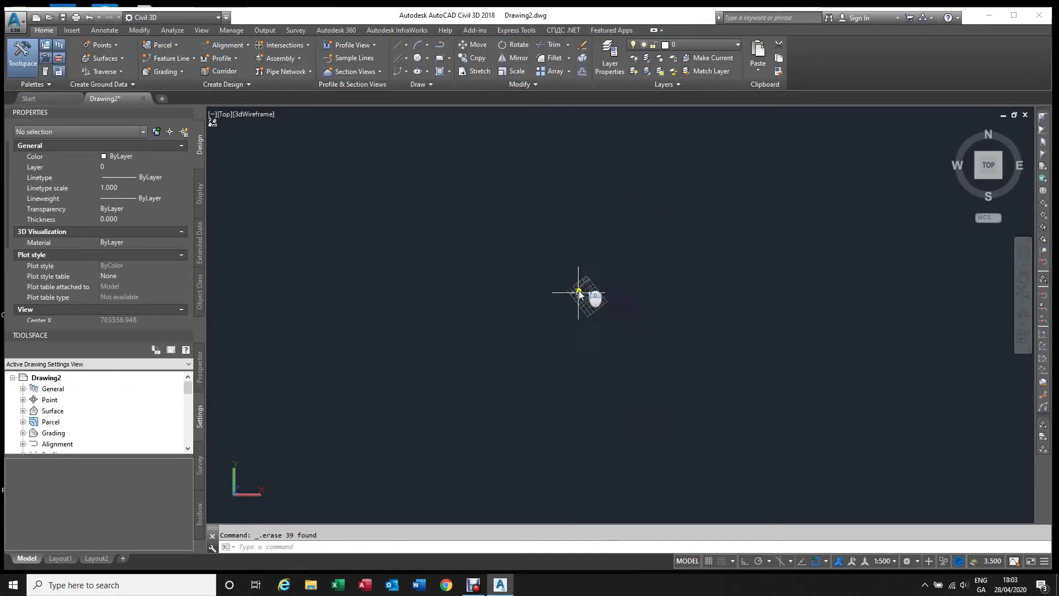
{"action": "scroll", "coordinate": [614, 305], "scroll_direction": "up", "scroll_amount": 6}
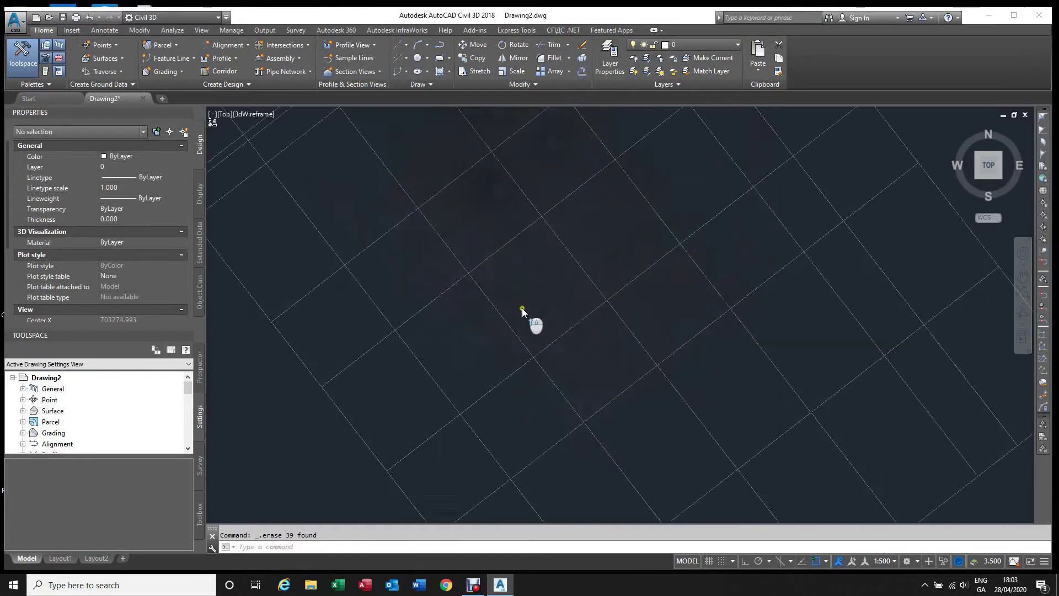
{"action": "scroll", "coordinate": [522, 297], "scroll_direction": "down", "scroll_amount": 3}
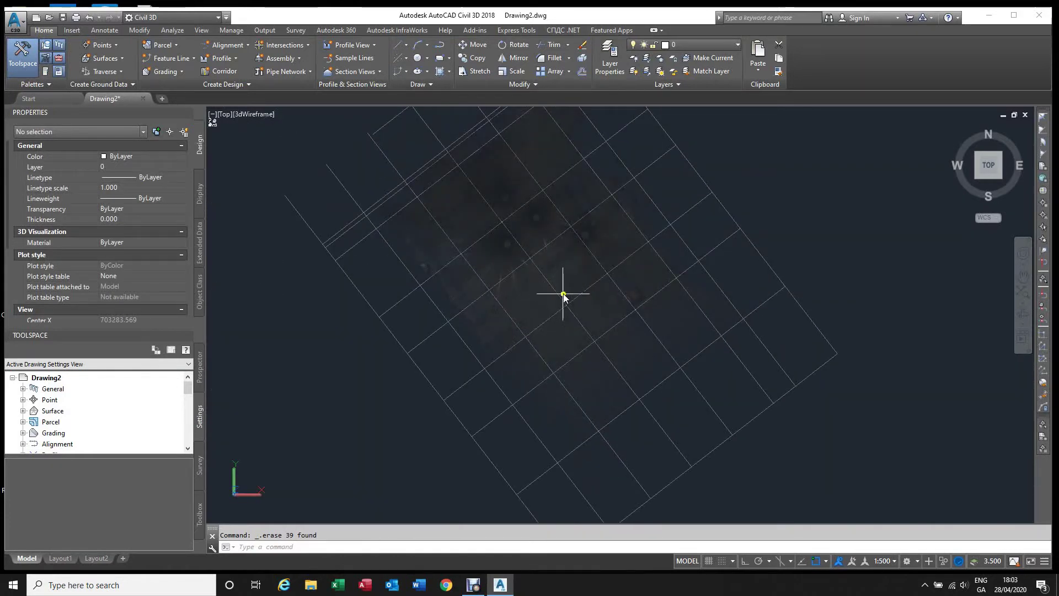
{"action": "left_click", "coordinate": [531, 293]}
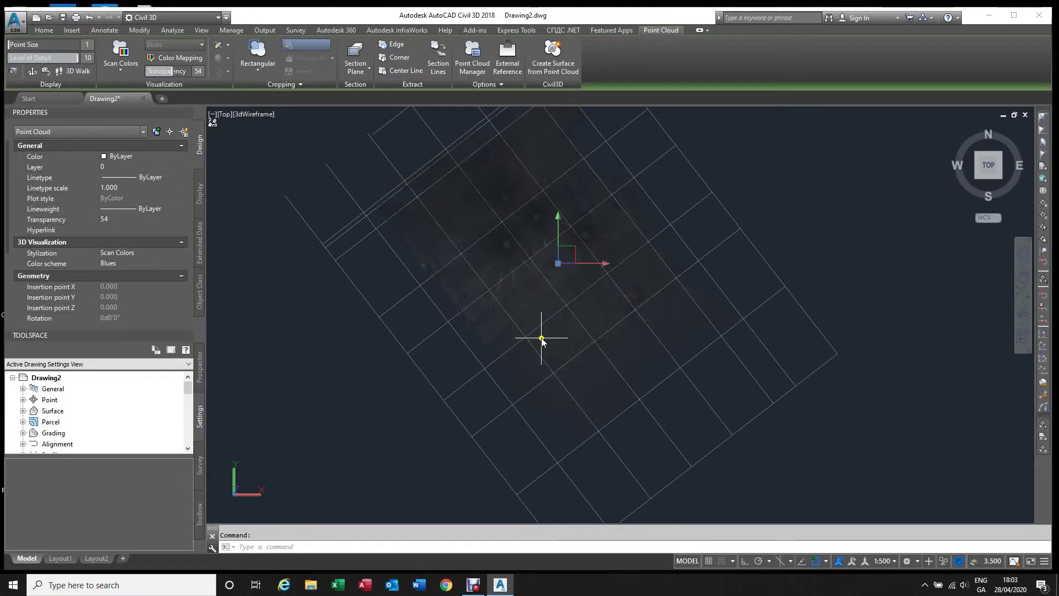
{"action": "scroll", "coordinate": [513, 397], "scroll_direction": "down", "scroll_amount": 3}
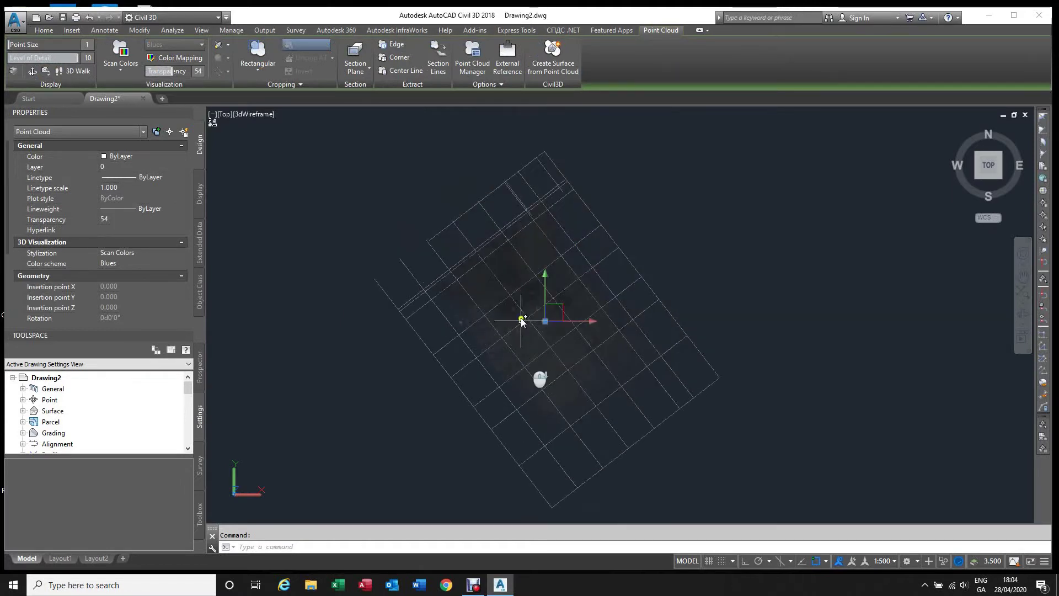
{"action": "scroll", "coordinate": [518, 284], "scroll_direction": "up", "scroll_amount": 3}
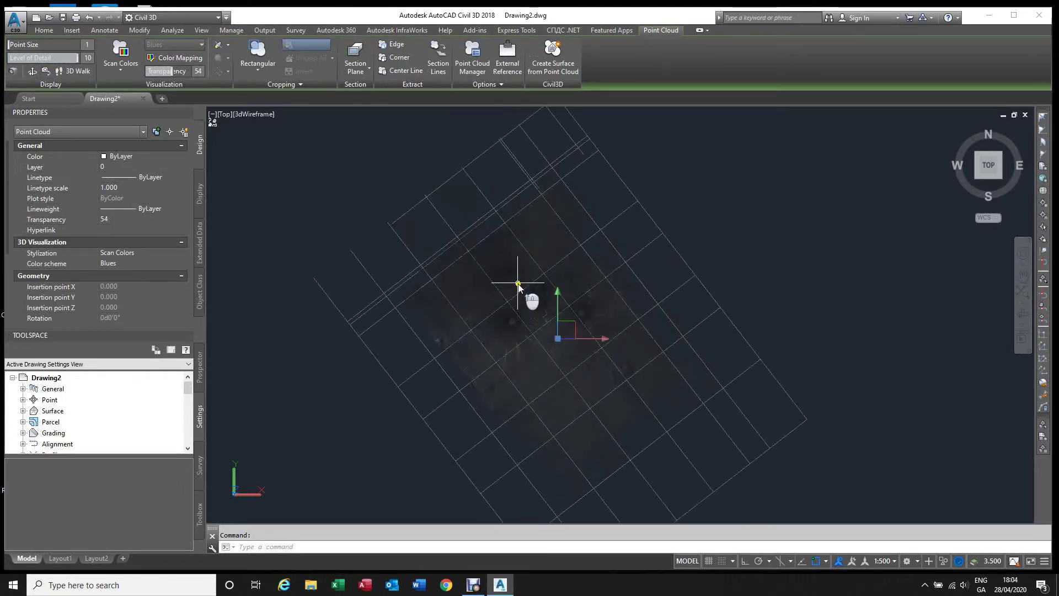
{"action": "left_click", "coordinate": [550, 52]}
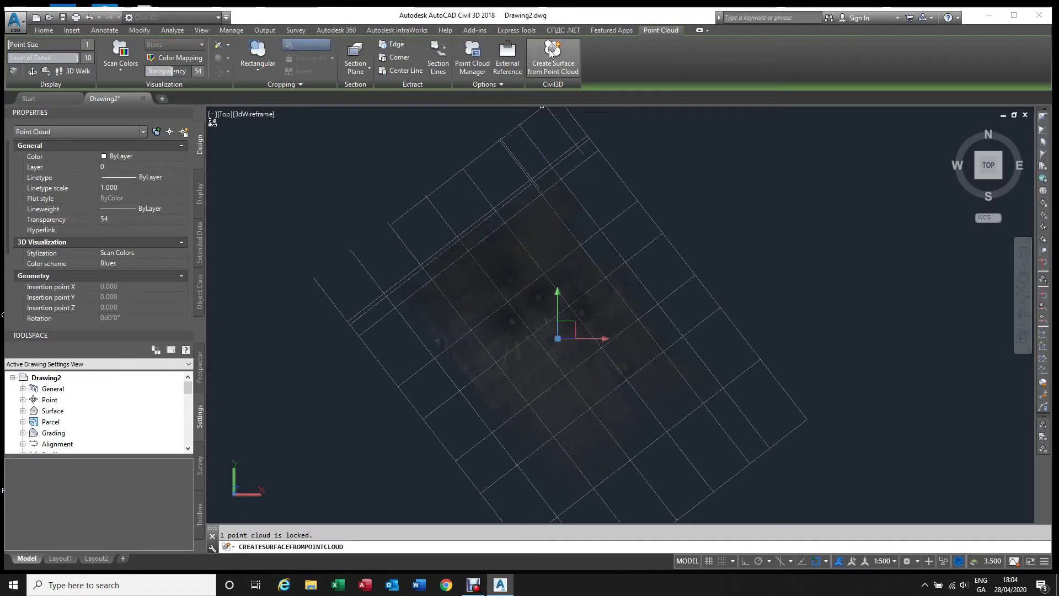
{"action": "left_click", "coordinate": [550, 52]}
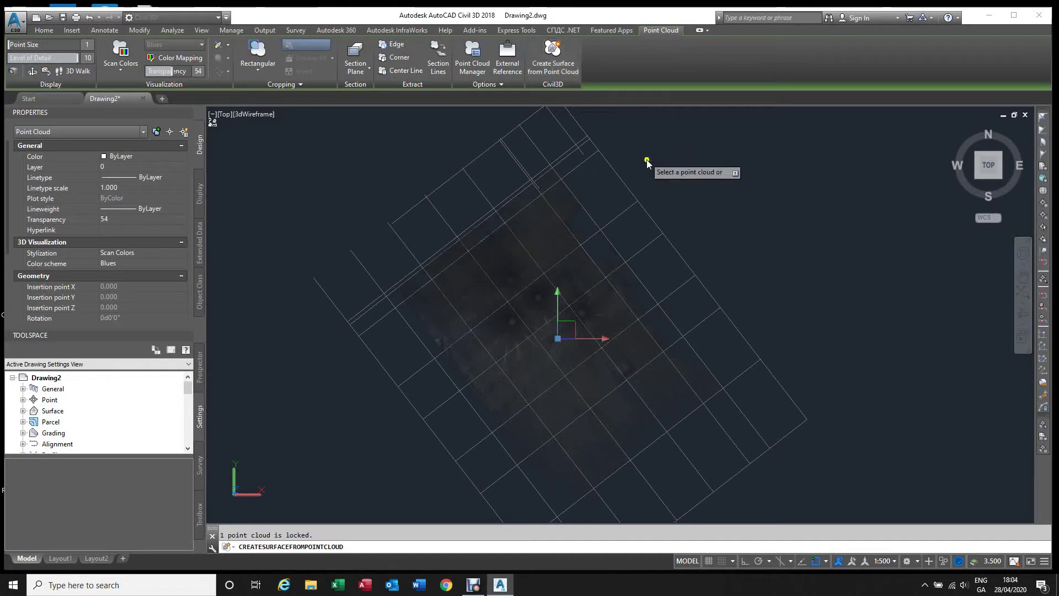
{"action": "left_click", "coordinate": [549, 237]}
{"action": "left_click_drag", "start_coordinate": [563, 203], "coordinate": [436, 191]}
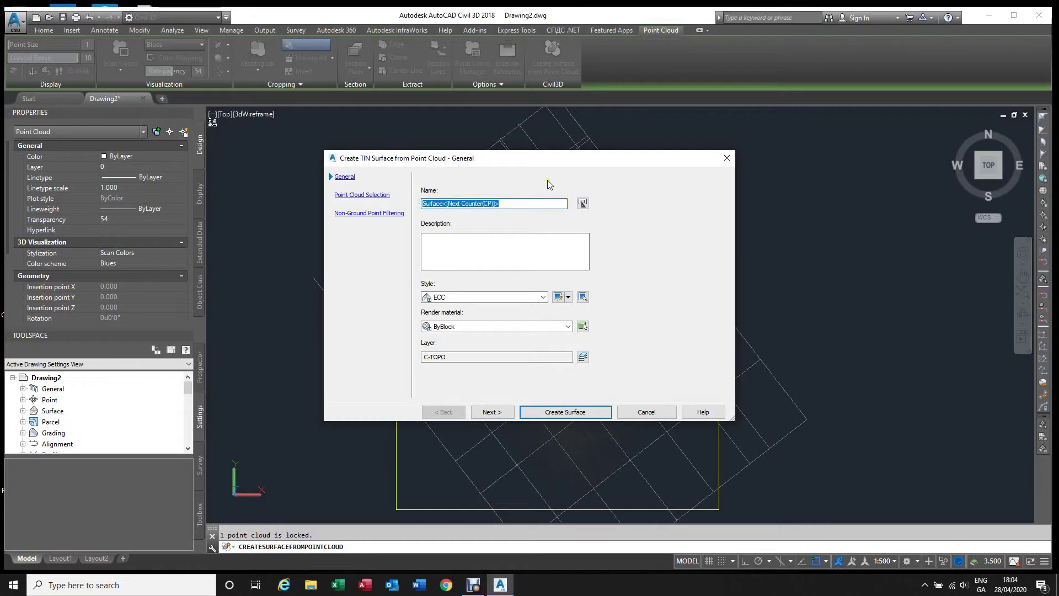
{"action": "type", "text": "fi"}
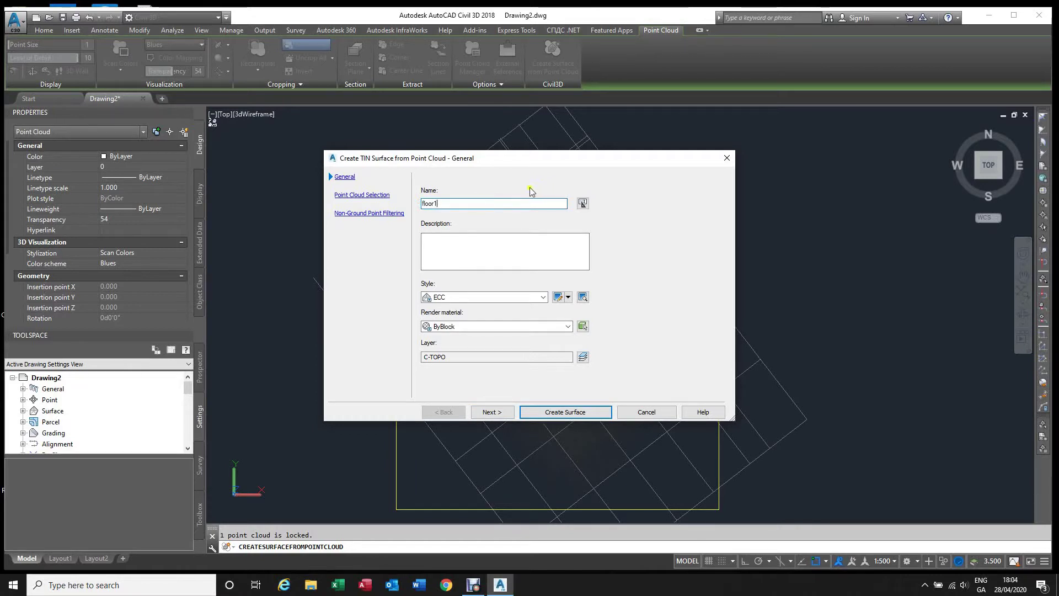
Set the distance between points to 0.1 for the surface's point cloud selection.
{"action": "left_click", "coordinate": [499, 413]}
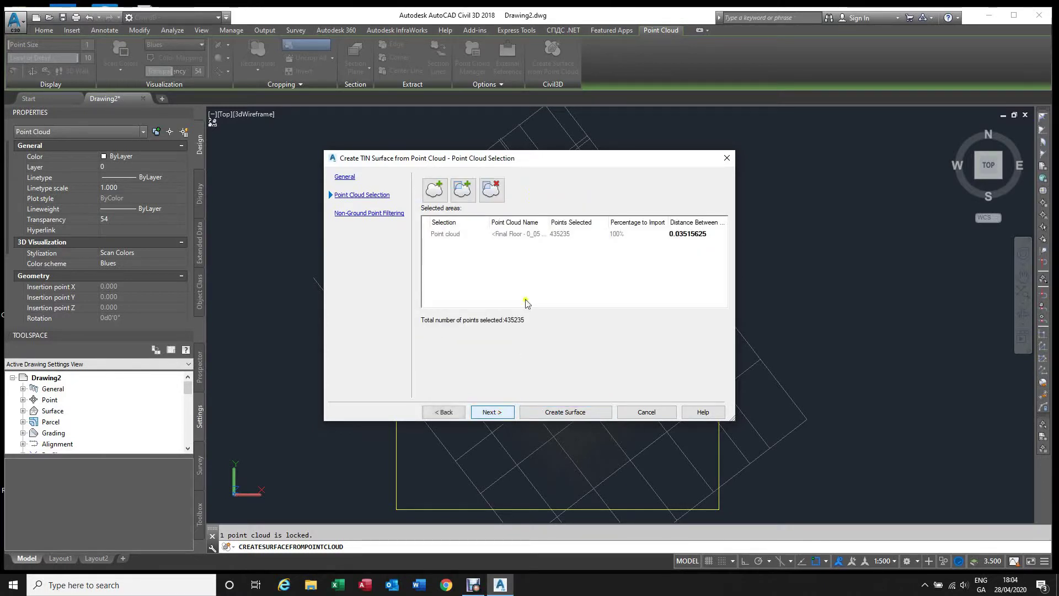
{"action": "left_click", "coordinate": [689, 236]}
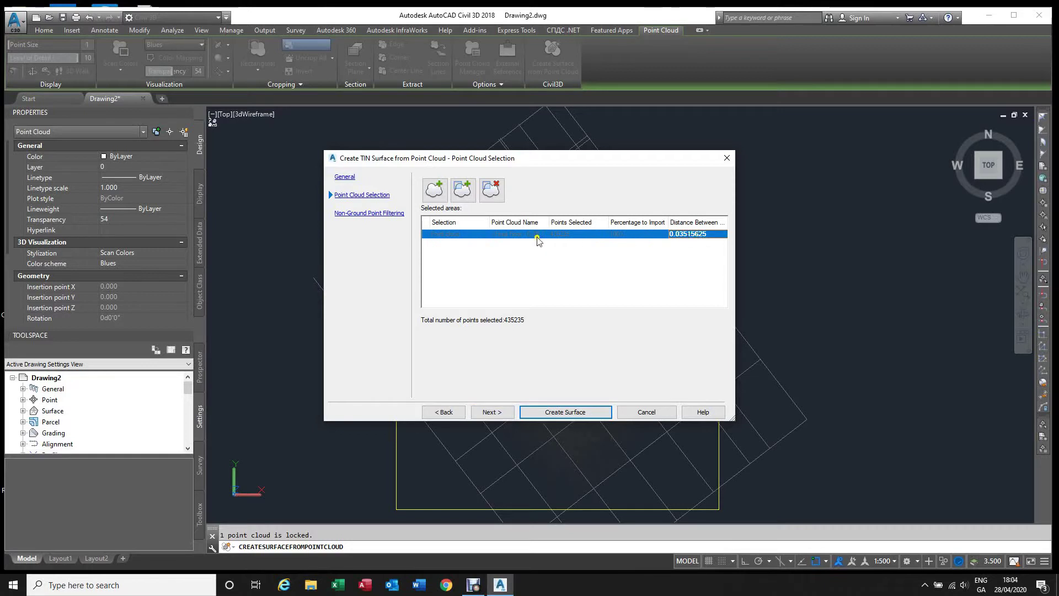
{"action": "left_click", "coordinate": [679, 234]}
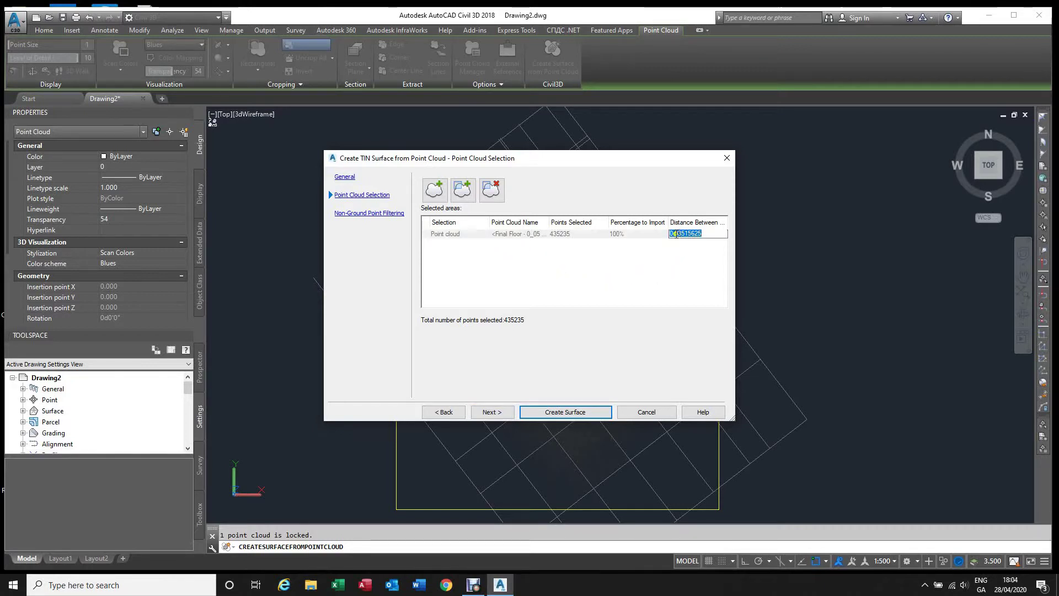
{"action": "double_click", "coordinate": [681, 235]}
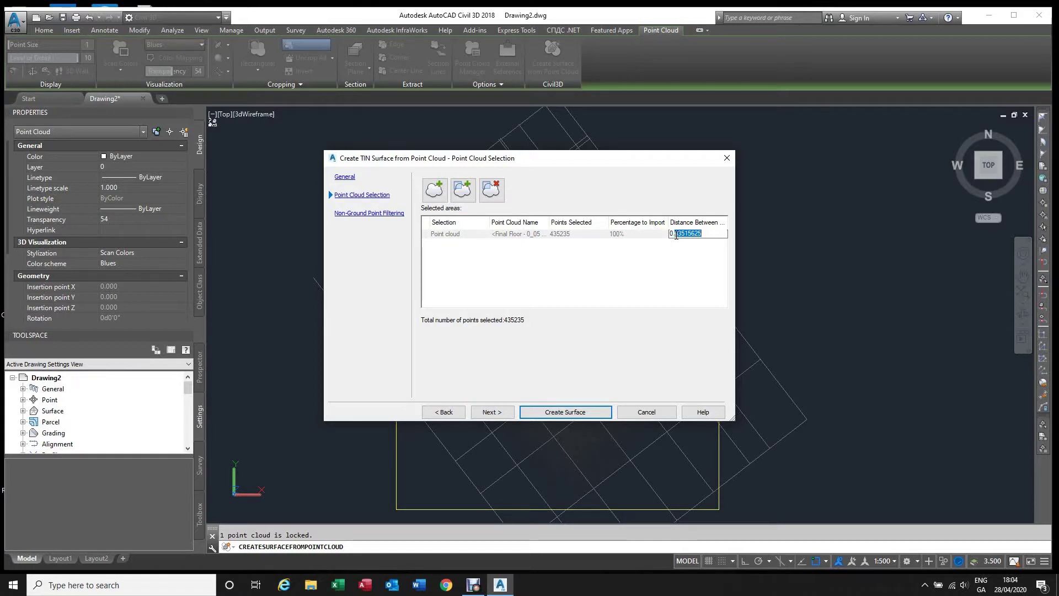
{"action": "type", "text": "1"}
{"action": "key", "text": "Return"}
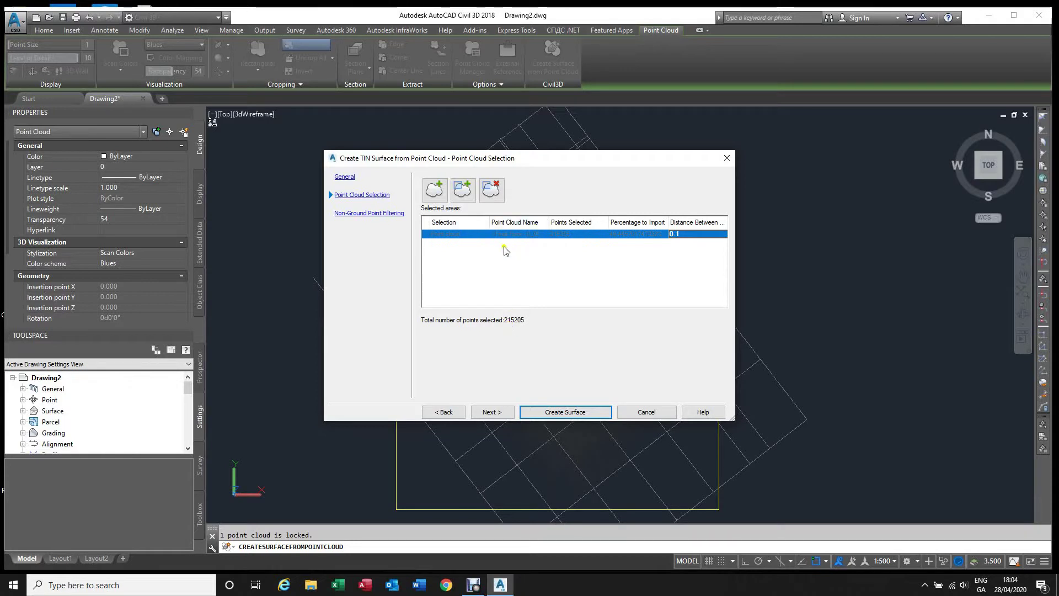
Choose Kriging interpolation as the surface's non-ground point filtering method.
{"action": "left_click", "coordinate": [498, 413]}
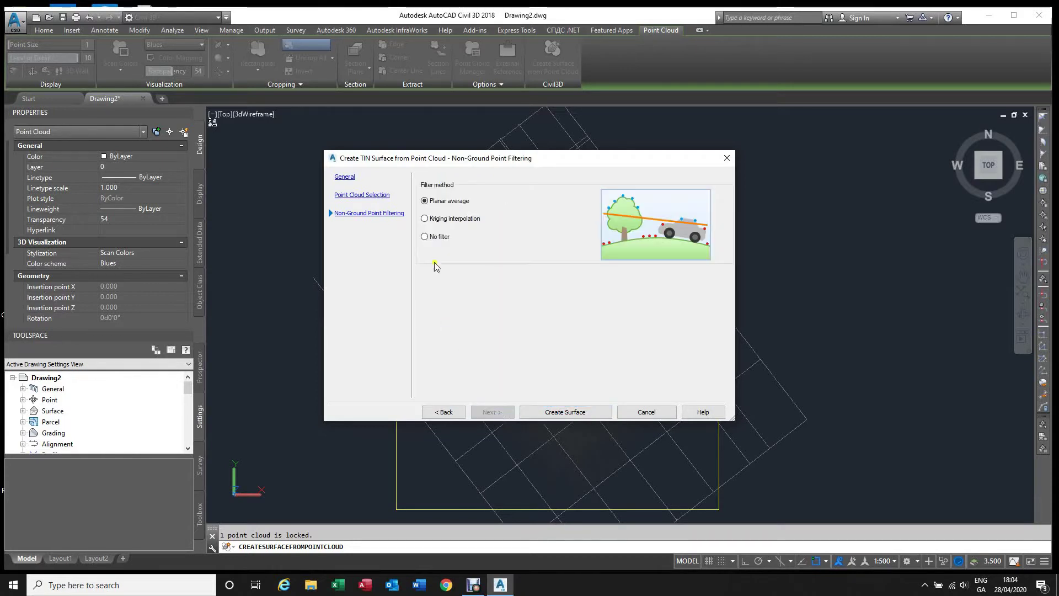
{"action": "left_click", "coordinate": [456, 221]}
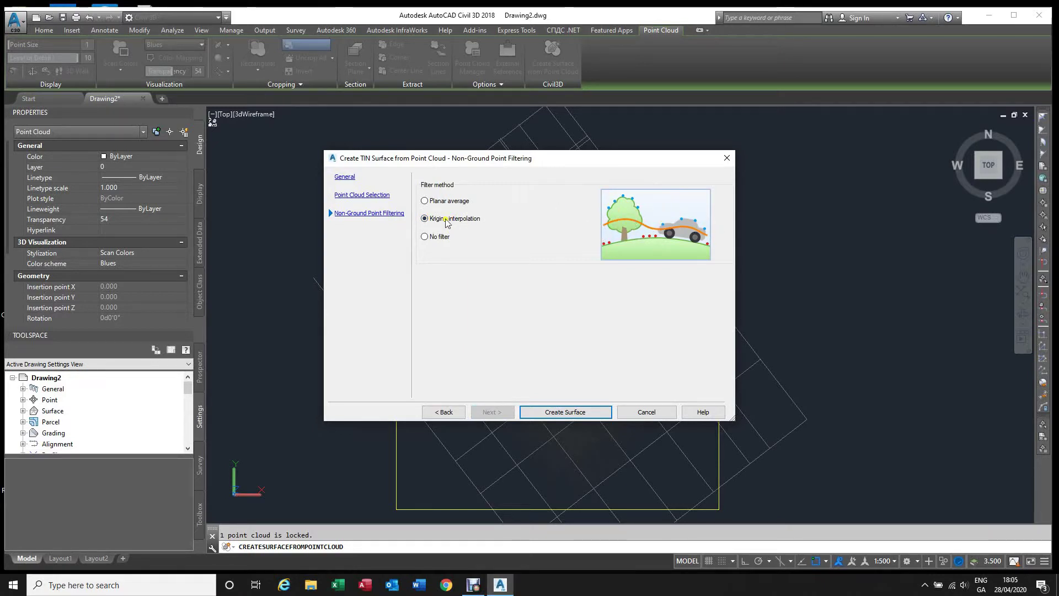
Generate the floor1 TIN surface from the point cloud with the configured settings.
{"action": "left_click", "coordinate": [553, 411]}
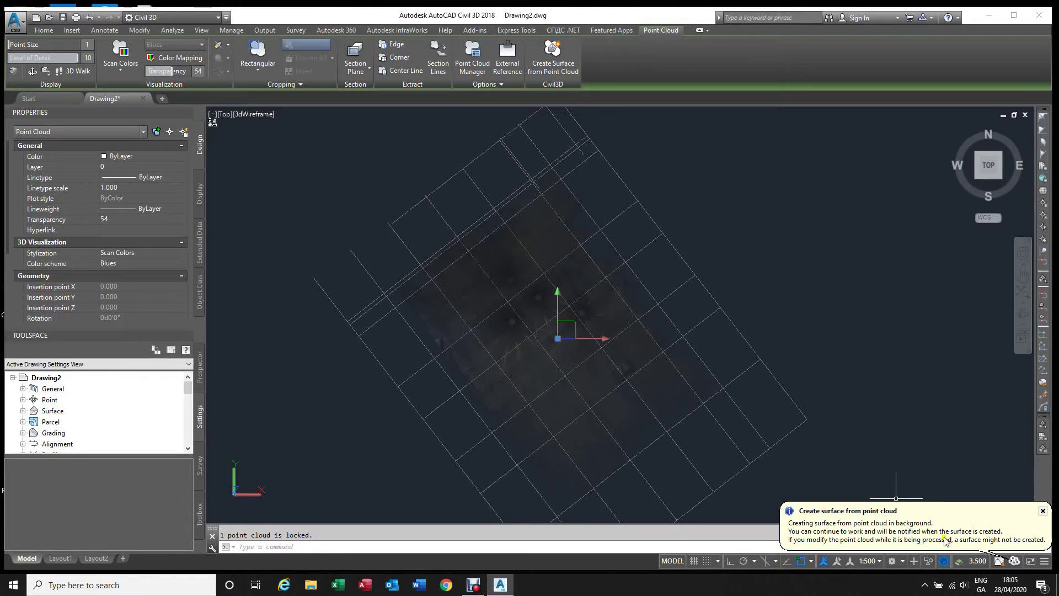
{"action": "scroll", "coordinate": [579, 259], "scroll_direction": "down", "scroll_amount": 2}
{"action": "scroll", "coordinate": [602, 361], "scroll_direction": "up", "scroll_amount": 1}
{"action": "scroll", "coordinate": [797, 454], "scroll_direction": "up", "scroll_amount": 2}
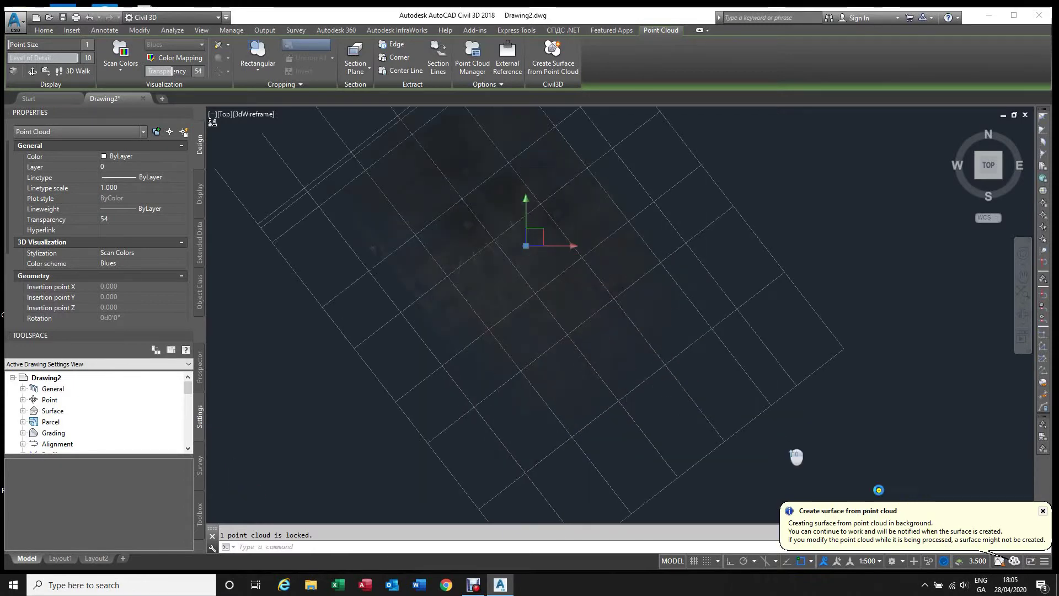
{"action": "scroll", "coordinate": [868, 480], "scroll_direction": "down", "scroll_amount": 3}
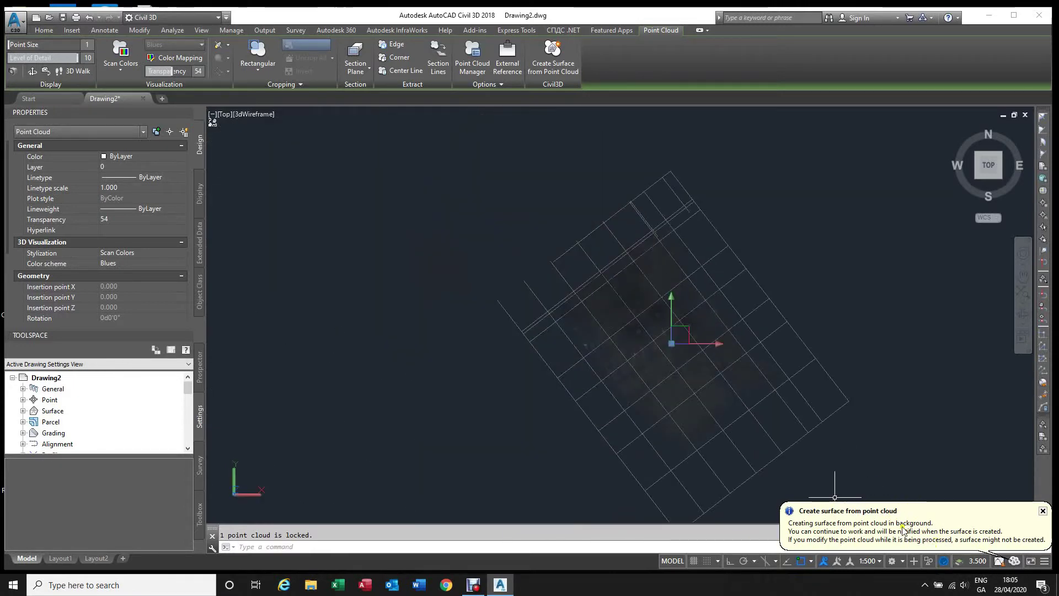
{"action": "scroll", "coordinate": [693, 418], "scroll_direction": "up", "scroll_amount": 1}
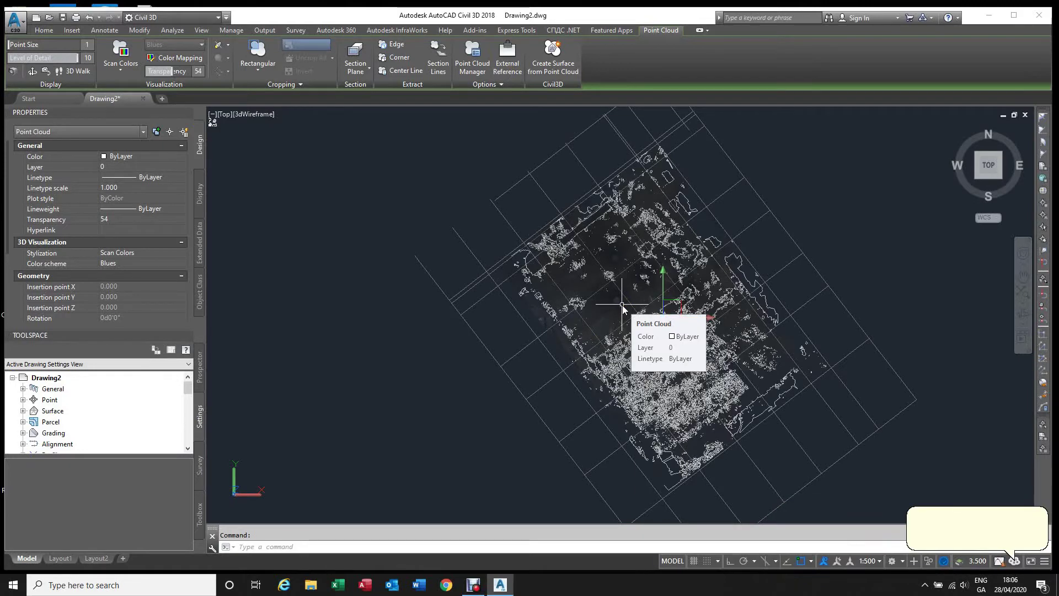
Unload the Final Floor point cloud reference from the drawing and close the external references list.
{"action": "key", "text": "Escape"}
{"action": "left_click", "coordinate": [661, 272]}
{"action": "scroll", "coordinate": [629, 284], "scroll_direction": "up", "scroll_amount": 4}
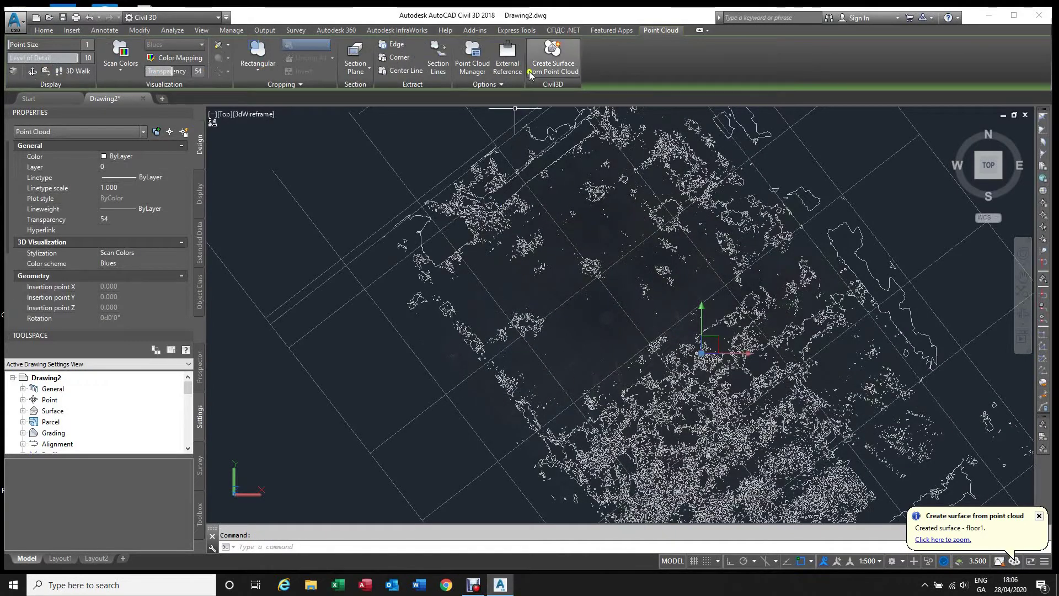
{"action": "left_click", "coordinate": [508, 63]}
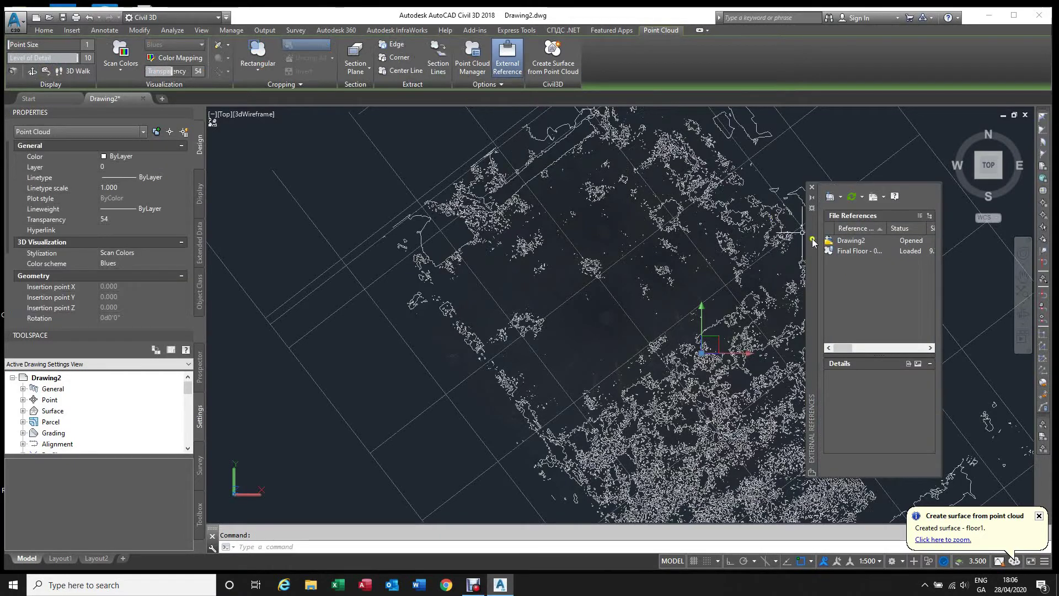
{"action": "left_click", "coordinate": [849, 253]}
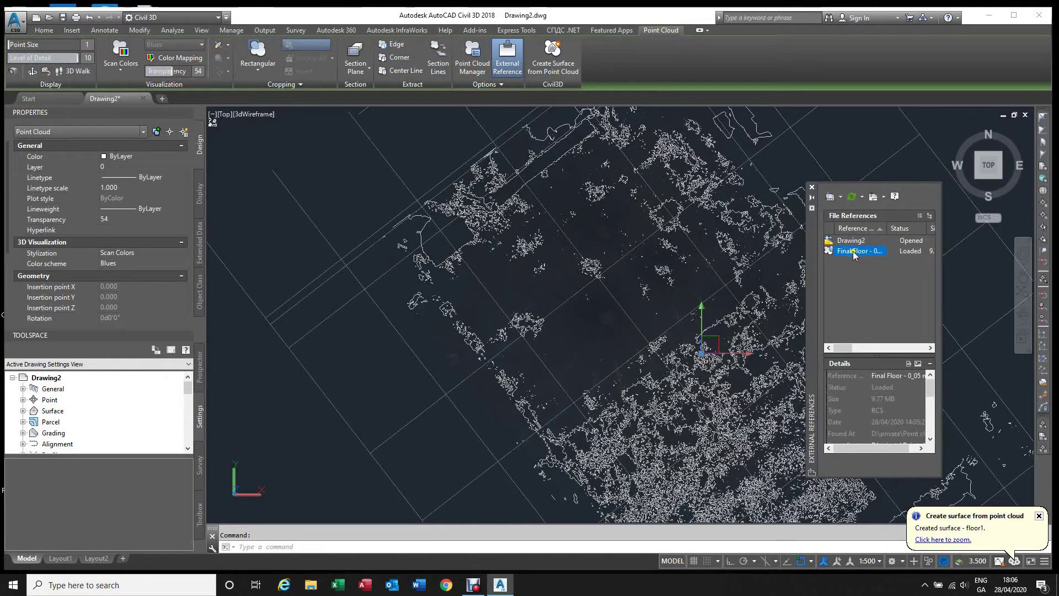
{"action": "right_click", "coordinate": [853, 253]}
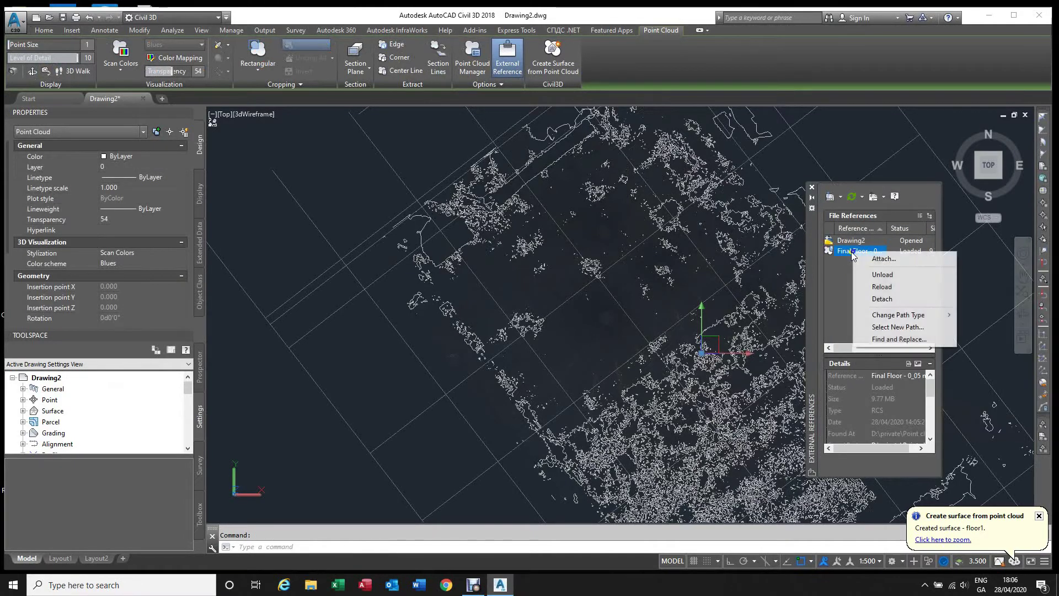
{"action": "left_click", "coordinate": [882, 275]}
{"action": "left_click", "coordinate": [813, 187]}
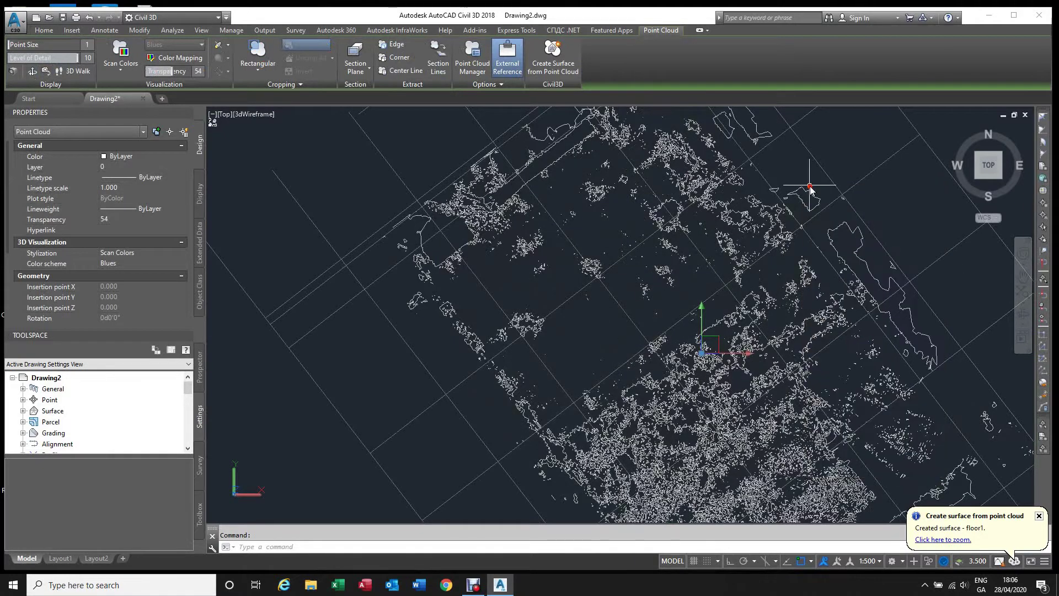
Select the floor1 surface and examine its contours across the scanned floor and structural grid.
{"action": "key", "text": "Escape"}
{"action": "scroll", "coordinate": [552, 237], "scroll_direction": "down", "scroll_amount": 3}
{"action": "scroll", "coordinate": [551, 237], "scroll_direction": "up", "scroll_amount": 4}
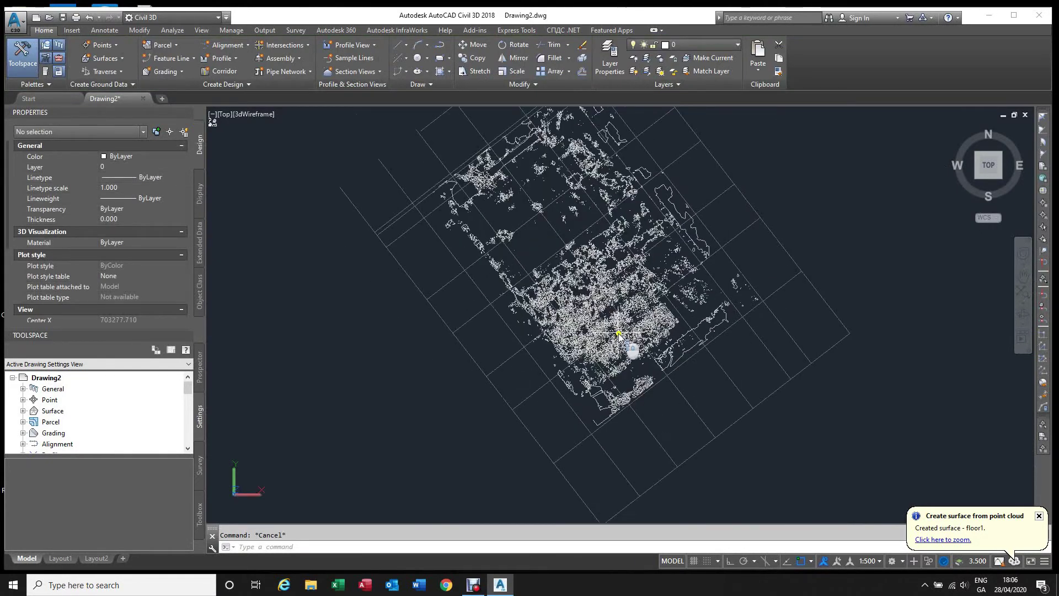
{"action": "left_click", "coordinate": [628, 383]}
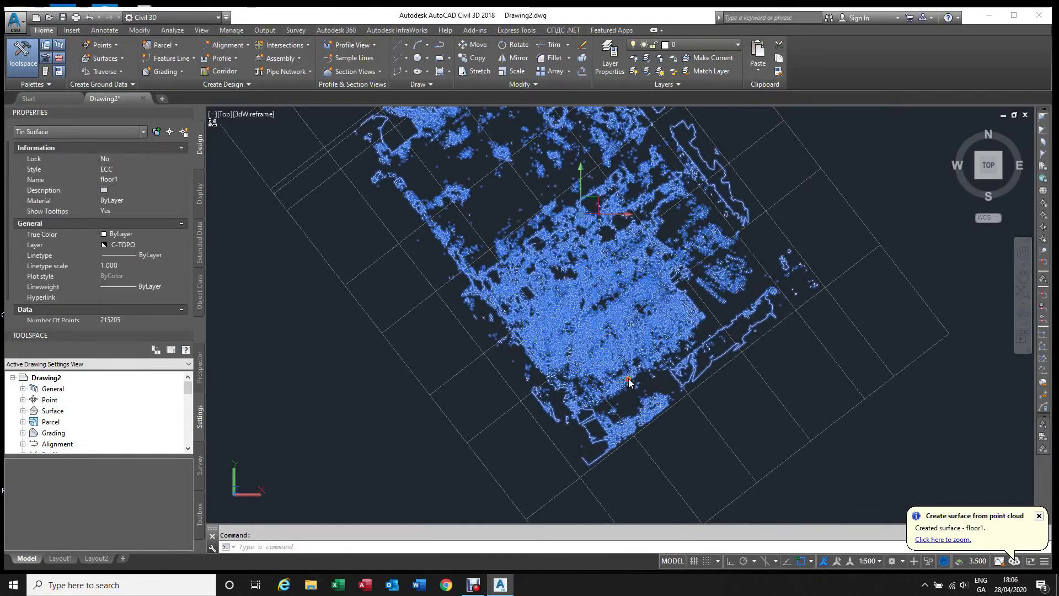
{"action": "scroll", "coordinate": [640, 361], "scroll_direction": "down", "scroll_amount": 2}
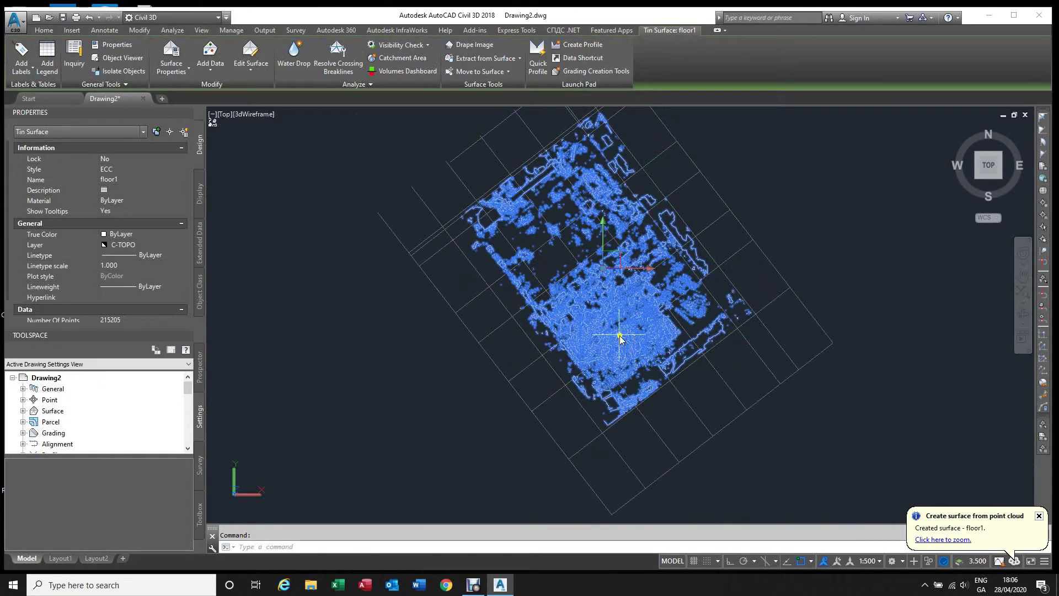
{"action": "scroll", "coordinate": [626, 353], "scroll_direction": "up", "scroll_amount": 4}
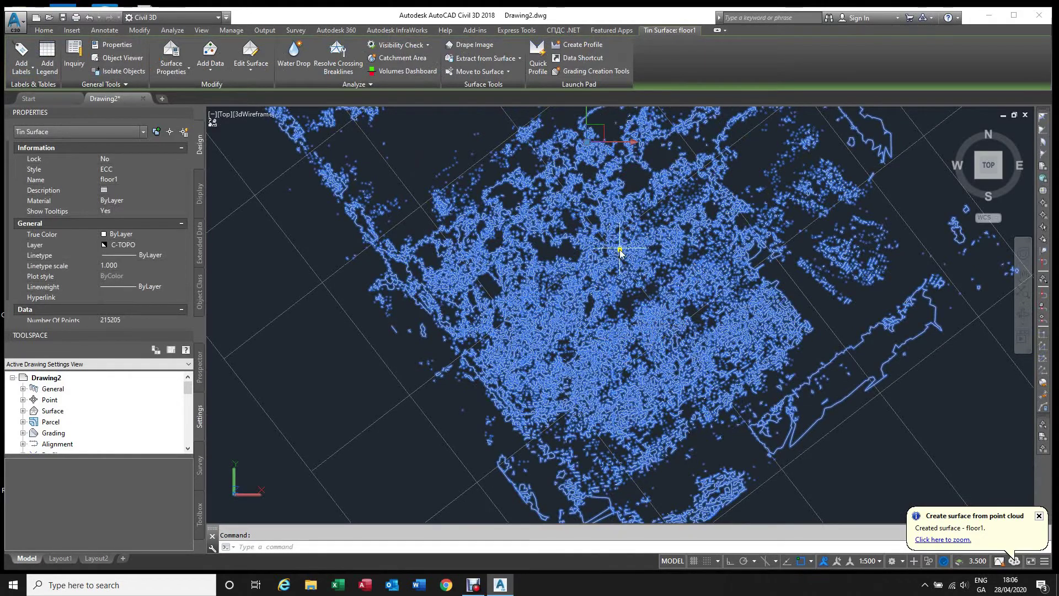
{"action": "scroll", "coordinate": [618, 254], "scroll_direction": "up", "scroll_amount": 2}
{"action": "scroll", "coordinate": [602, 389], "scroll_direction": "down", "scroll_amount": 3}
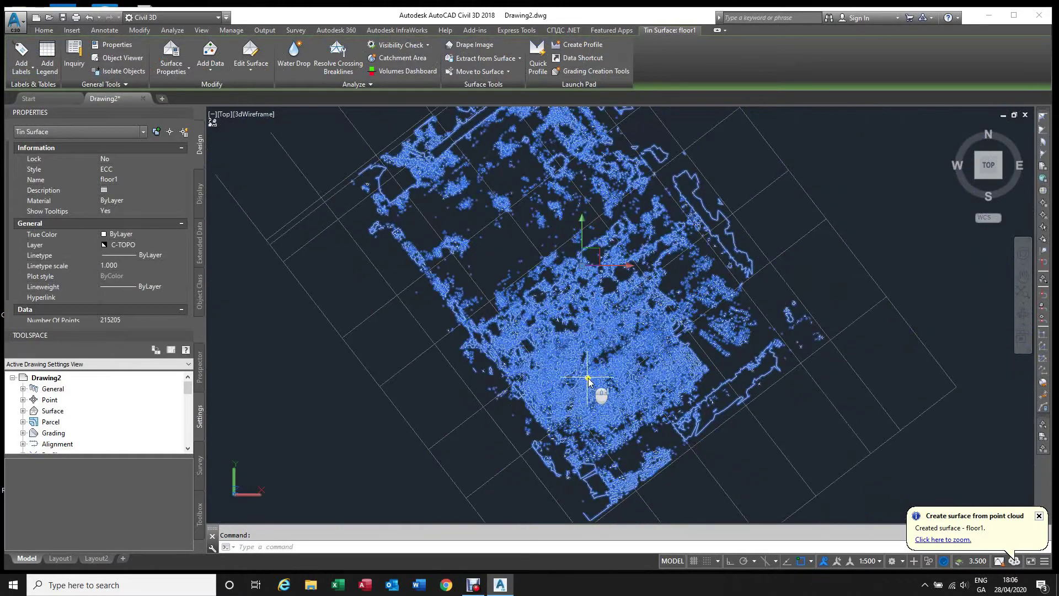
{"action": "scroll", "coordinate": [547, 306], "scroll_direction": "up", "scroll_amount": 2}
{"action": "scroll", "coordinate": [547, 306], "scroll_direction": "up", "scroll_amount": 1}
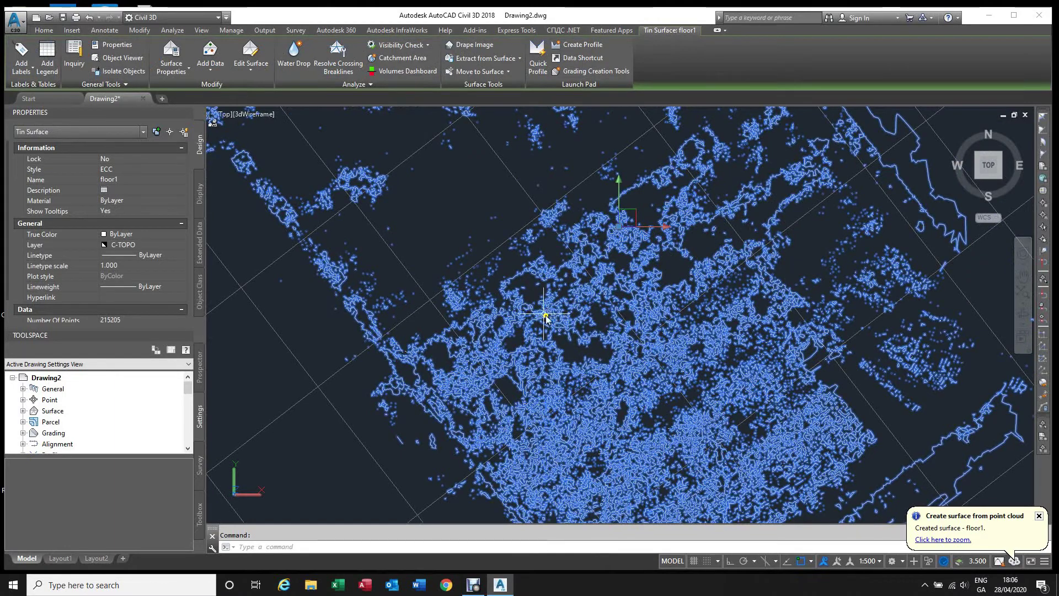
{"action": "scroll", "coordinate": [547, 326], "scroll_direction": "down", "scroll_amount": 2}
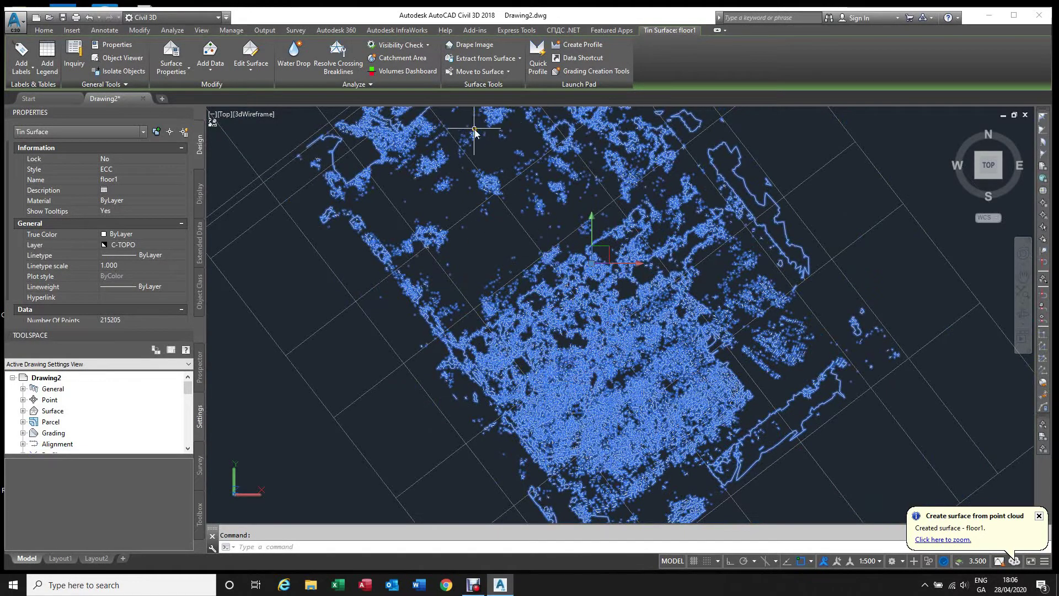
Start simplifying the floor1 surface with the Point Removal method, using the existing surface border as the region.
{"action": "left_click", "coordinate": [250, 70]}
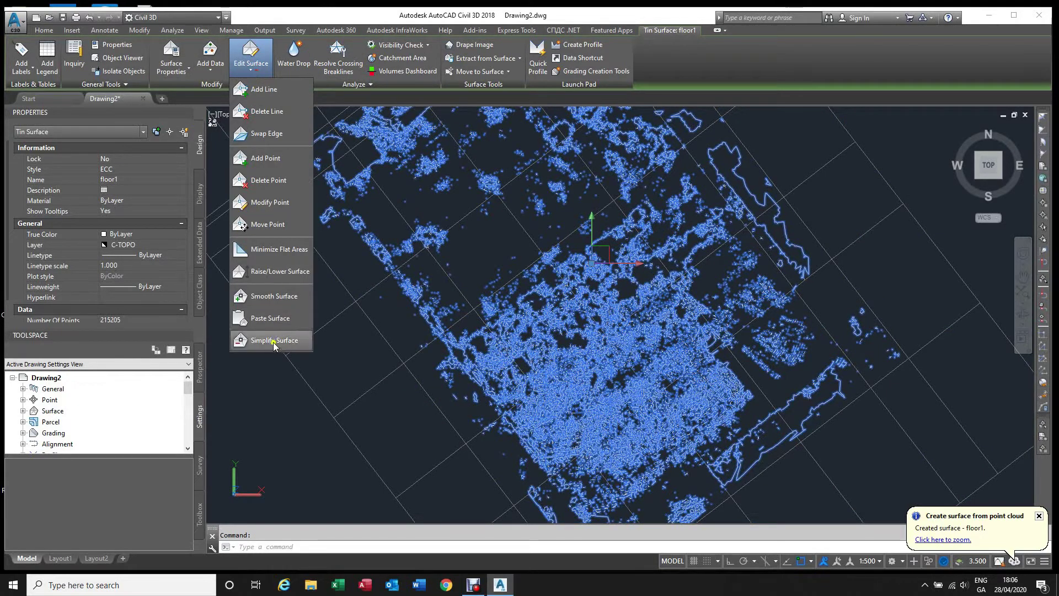
{"action": "left_click", "coordinate": [273, 341]}
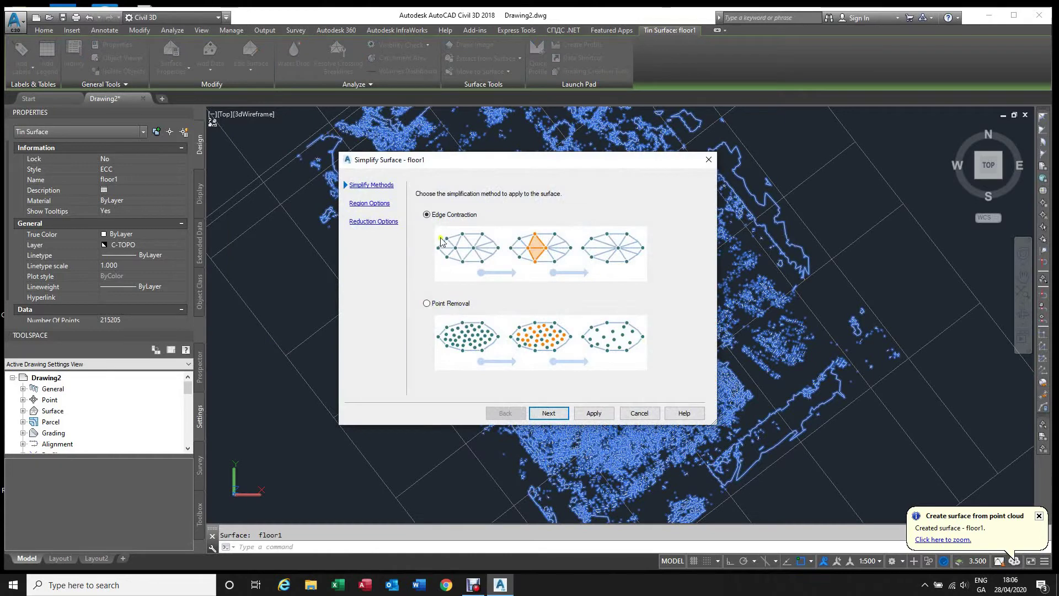
{"action": "left_click", "coordinate": [445, 305]}
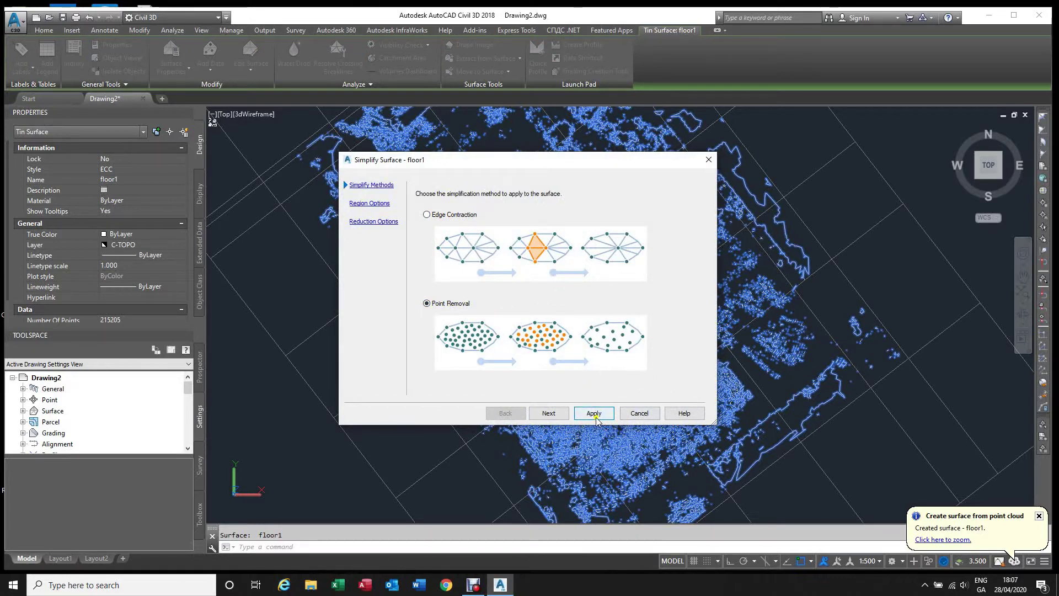
{"action": "left_click", "coordinate": [549, 412]}
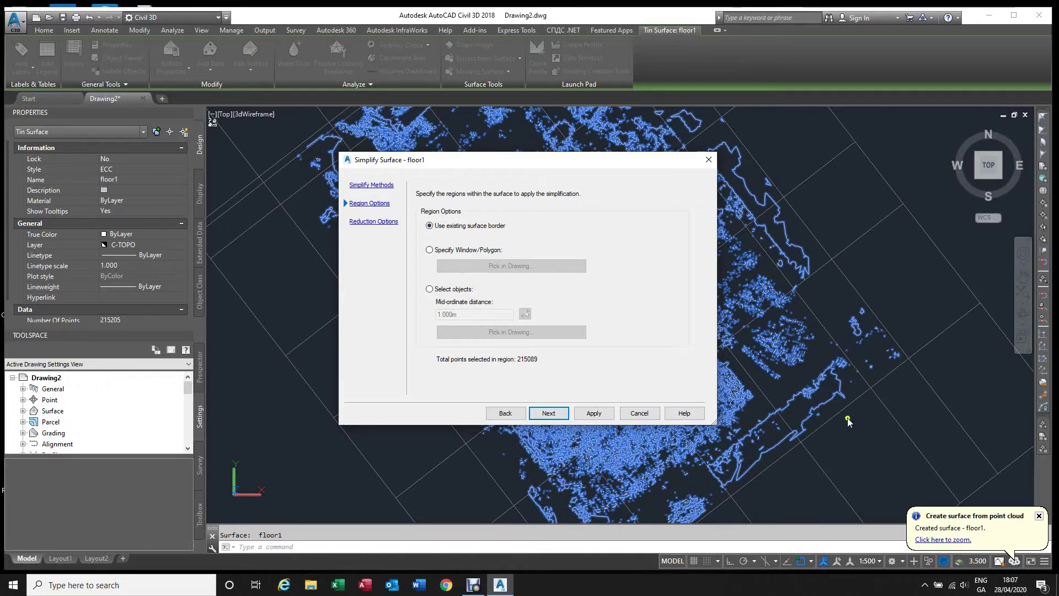
{"action": "left_click", "coordinate": [559, 417]}
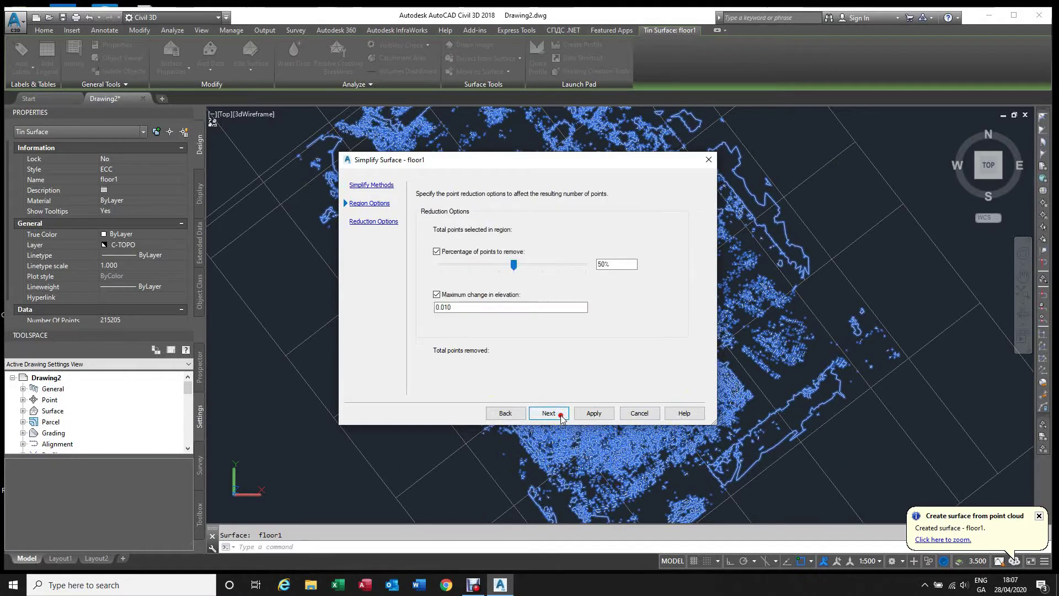
Set the points to remove to 25% and the maximum change in elevation to 0.002, and apply the simplification.
{"action": "left_click", "coordinate": [514, 265]}
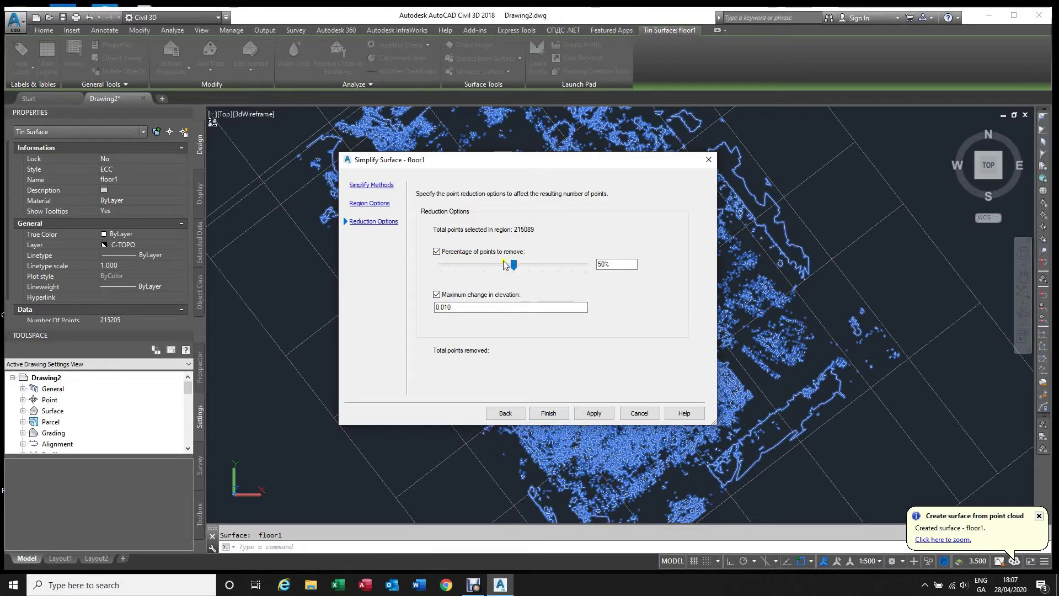
{"action": "left_click_drag", "start_coordinate": [513, 264], "coordinate": [479, 273]}
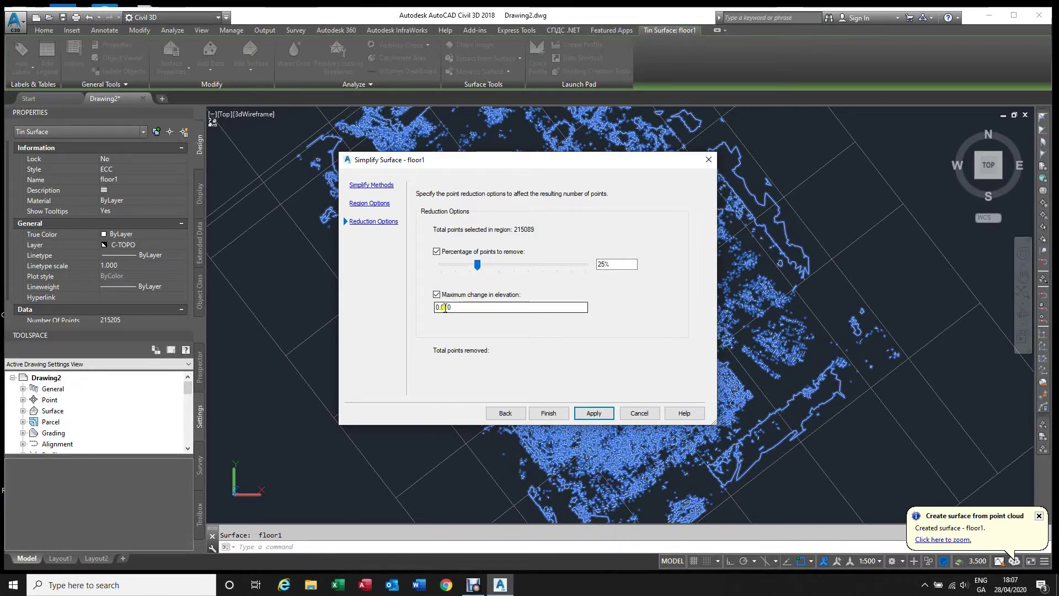
{"action": "left_click_drag", "start_coordinate": [444, 307], "coordinate": [456, 307]}
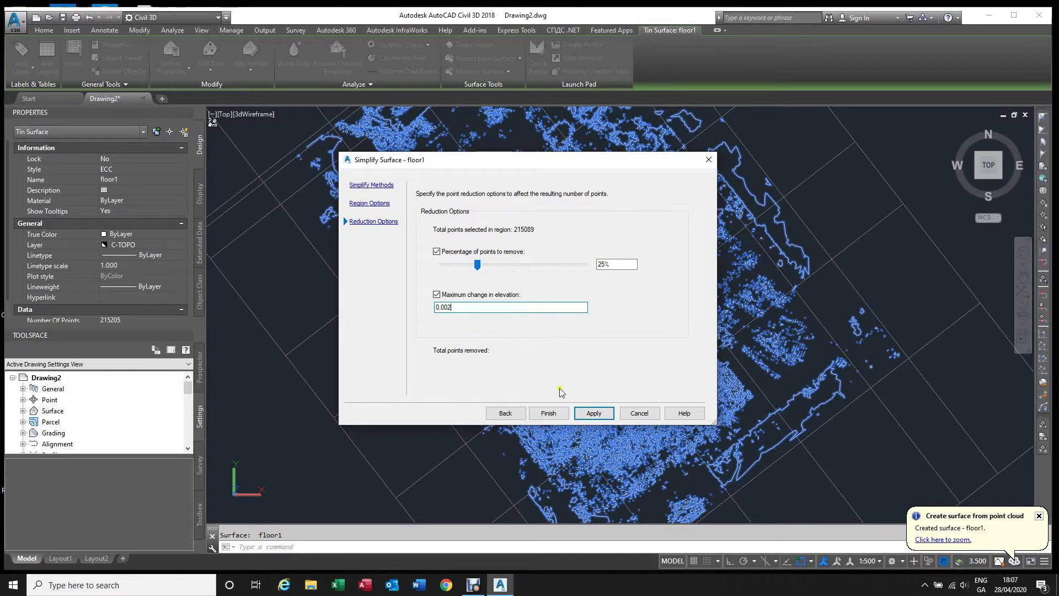
{"action": "left_click", "coordinate": [549, 413]}
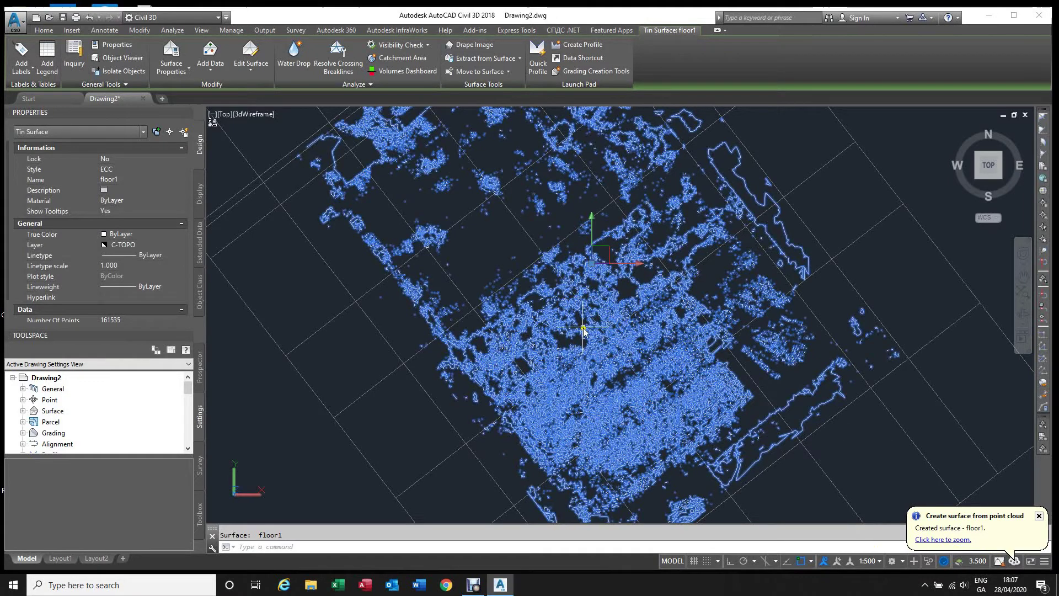
Locate floor1 in the drawing's surface collection and expand its contents.
{"action": "scroll", "coordinate": [511, 298], "scroll_direction": "down", "scroll_amount": 2}
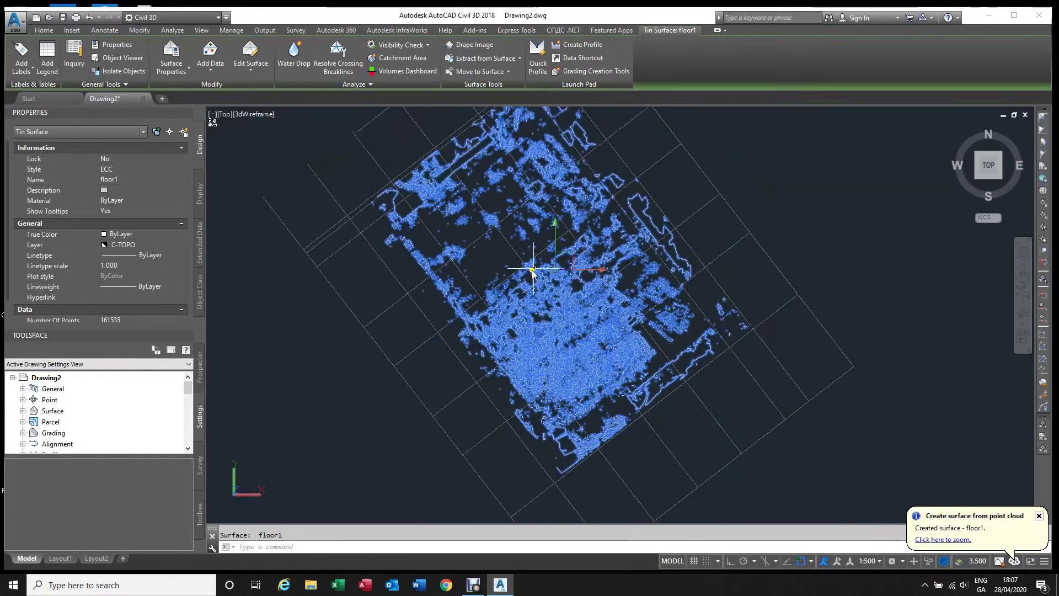
{"action": "scroll", "coordinate": [524, 276], "scroll_direction": "up", "scroll_amount": 1}
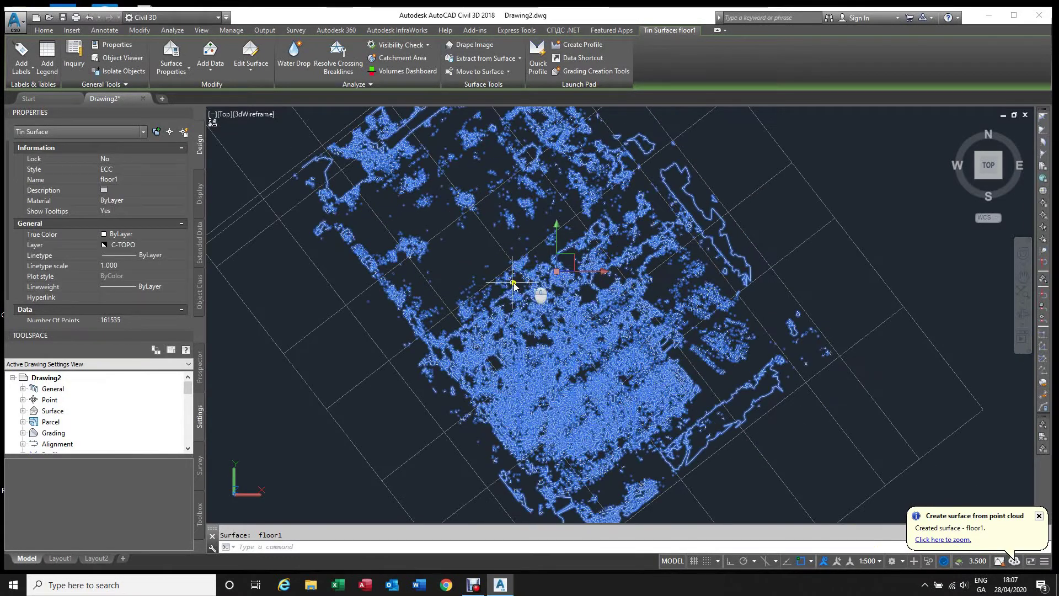
{"action": "left_click", "coordinate": [23, 410]}
{"action": "left_click", "coordinate": [23, 400]}
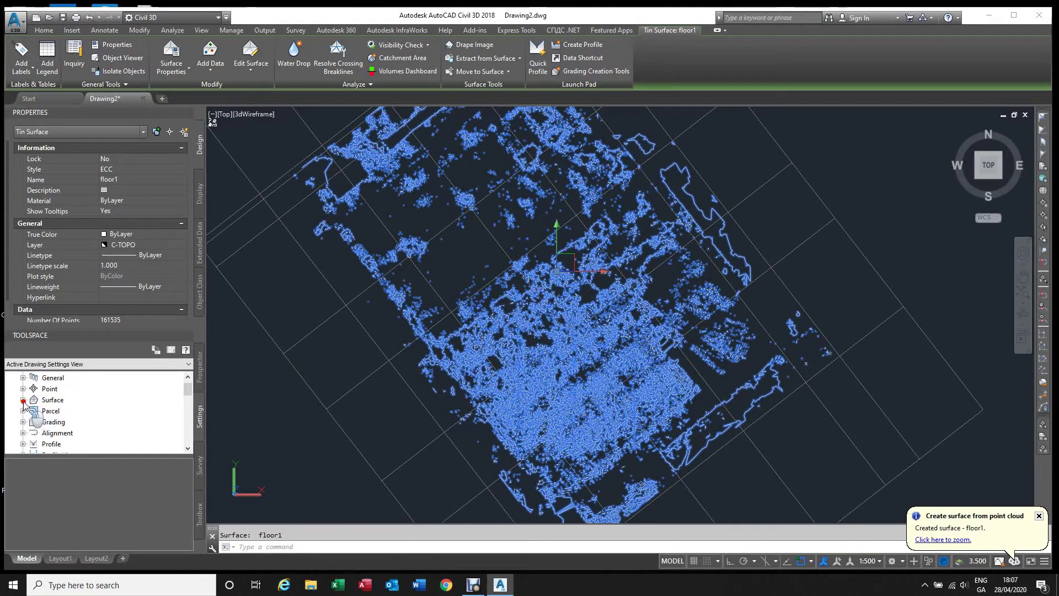
{"action": "left_click", "coordinate": [201, 373]}
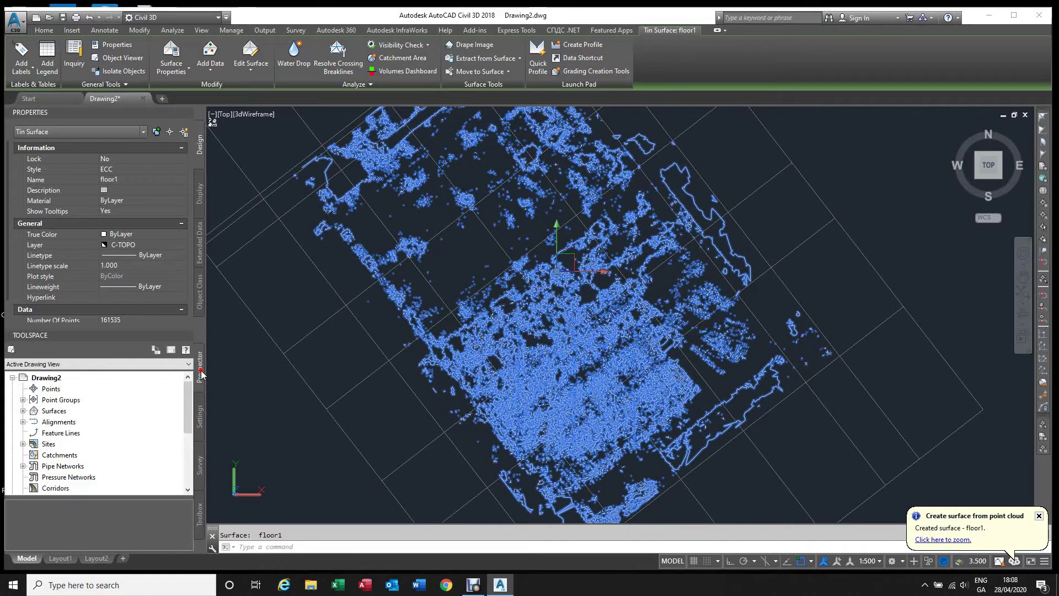
{"action": "left_click", "coordinate": [23, 411]}
{"action": "left_click", "coordinate": [60, 422]}
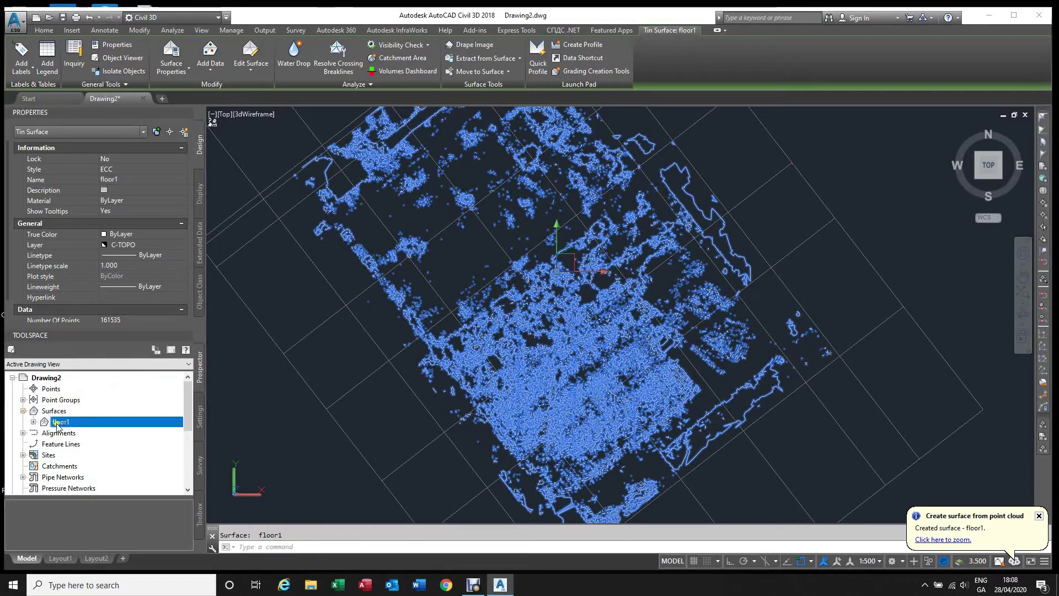
{"action": "left_click", "coordinate": [34, 422]}
{"action": "right_click", "coordinate": [57, 423]}
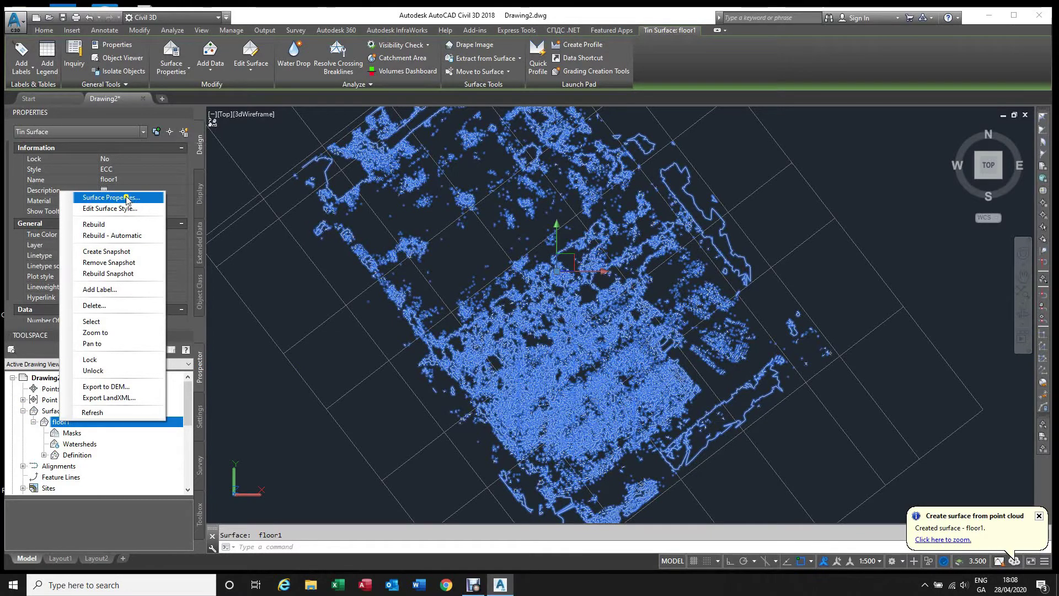
Review the operations listed in floor1's surface definition, including the Simplify Surface entry, and leave the surface properties unchanged.
{"action": "left_click", "coordinate": [188, 69]}
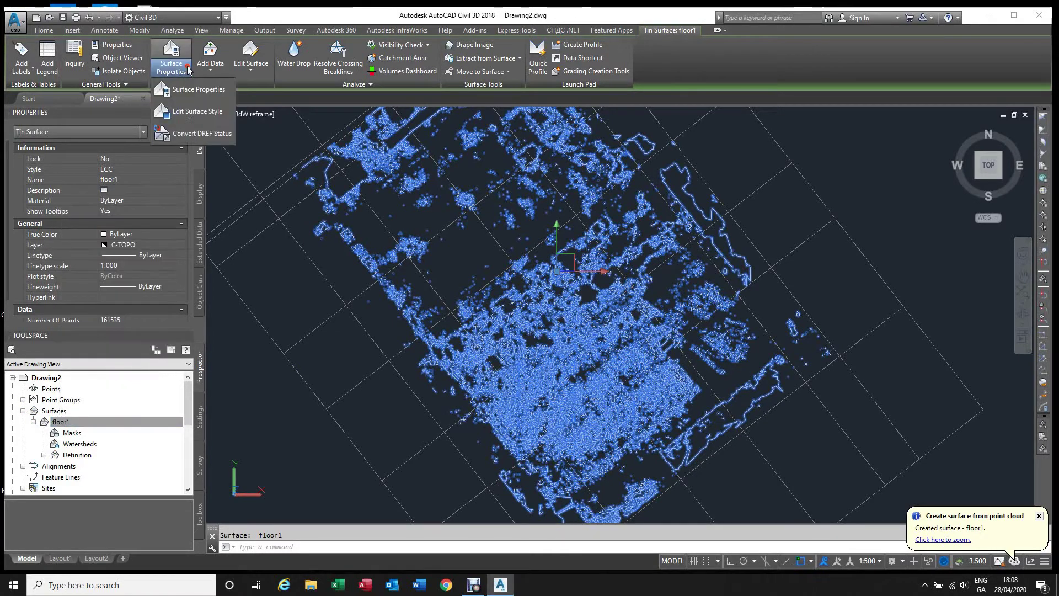
{"action": "left_click", "coordinate": [197, 88]}
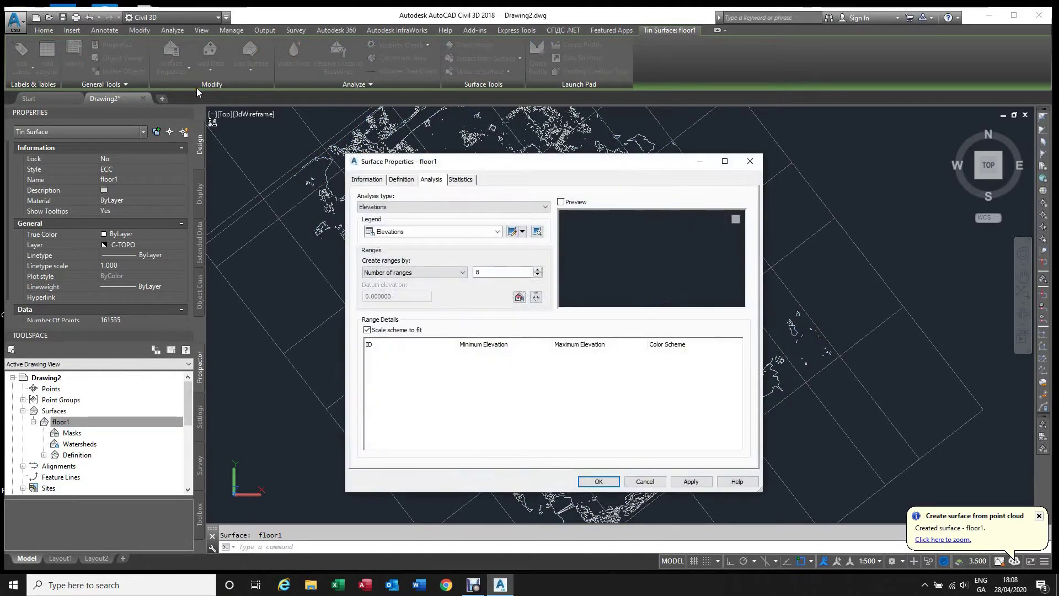
{"action": "left_click", "coordinate": [401, 179]}
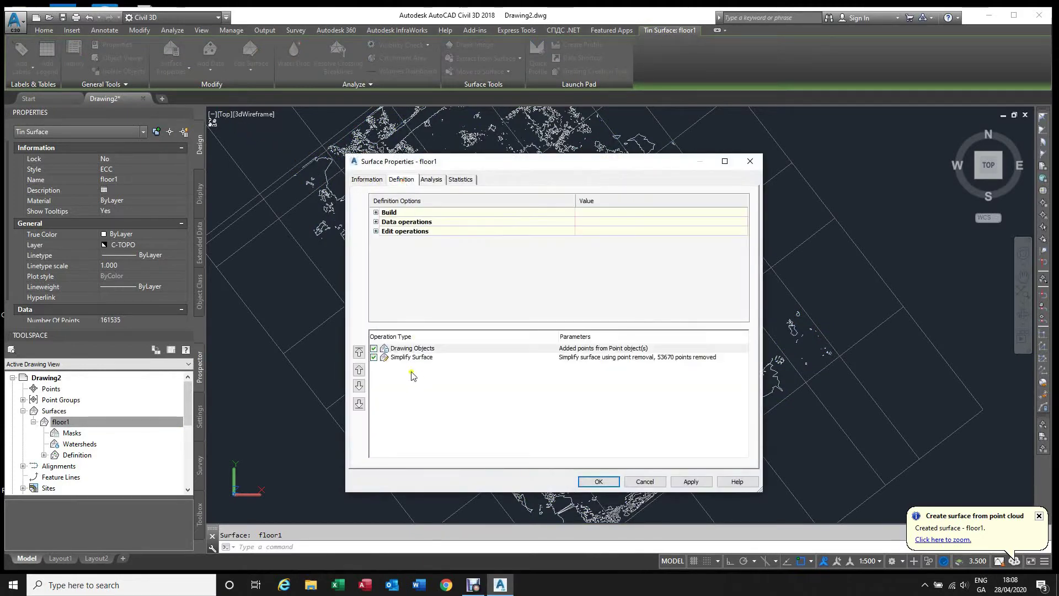
{"action": "left_click", "coordinate": [419, 359]}
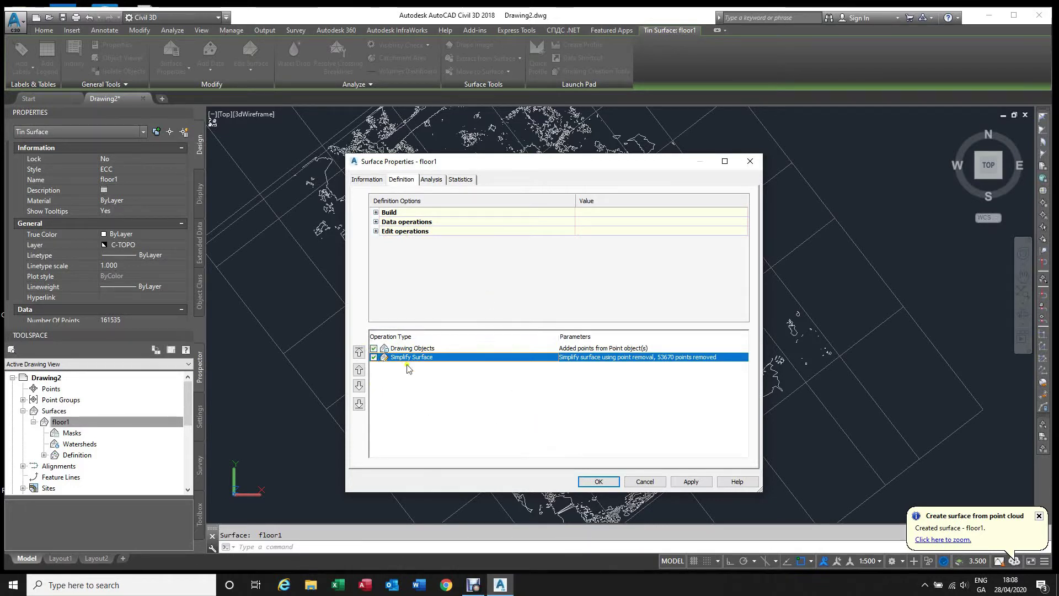
{"action": "left_click", "coordinate": [645, 482]}
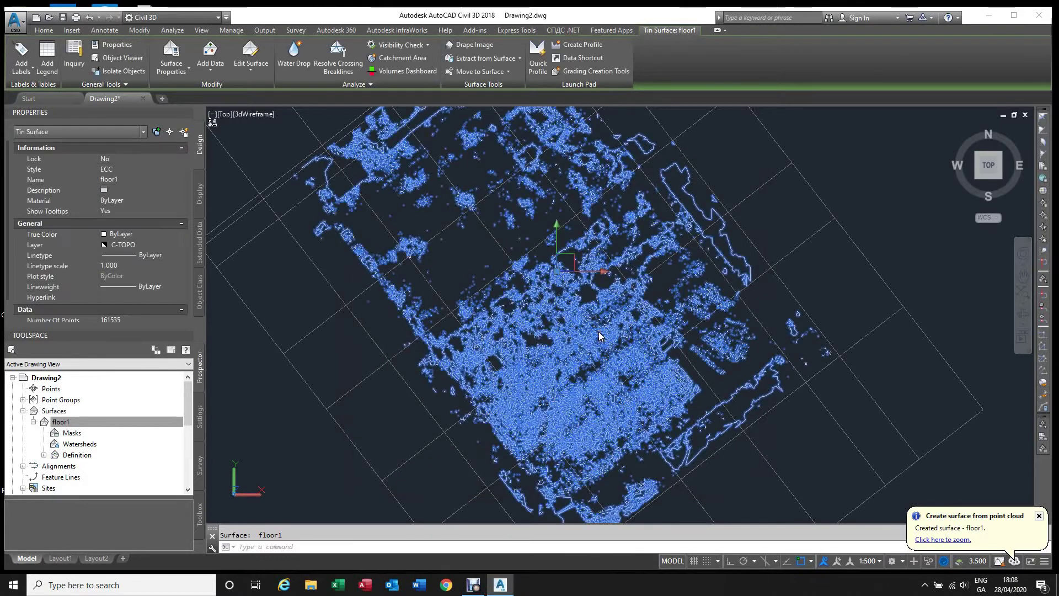
Open floor1's ECC surface style for editing and expand its contour interval settings.
{"action": "scroll", "coordinate": [542, 265], "scroll_direction": "up", "scroll_amount": 3}
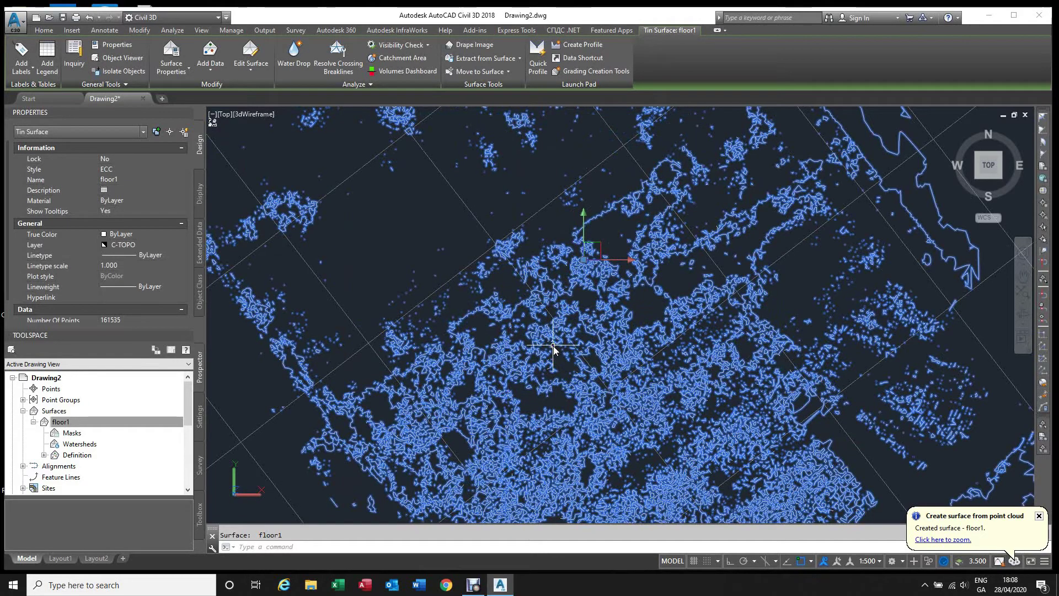
{"action": "scroll", "coordinate": [541, 317], "scroll_direction": "up", "scroll_amount": 2}
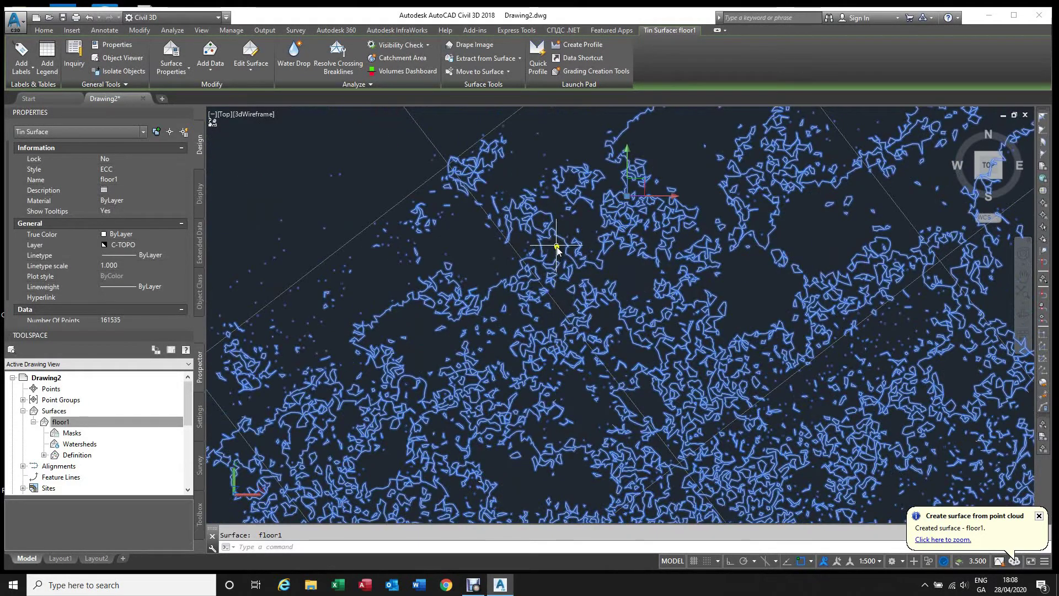
{"action": "scroll", "coordinate": [559, 260], "scroll_direction": "down", "scroll_amount": 4}
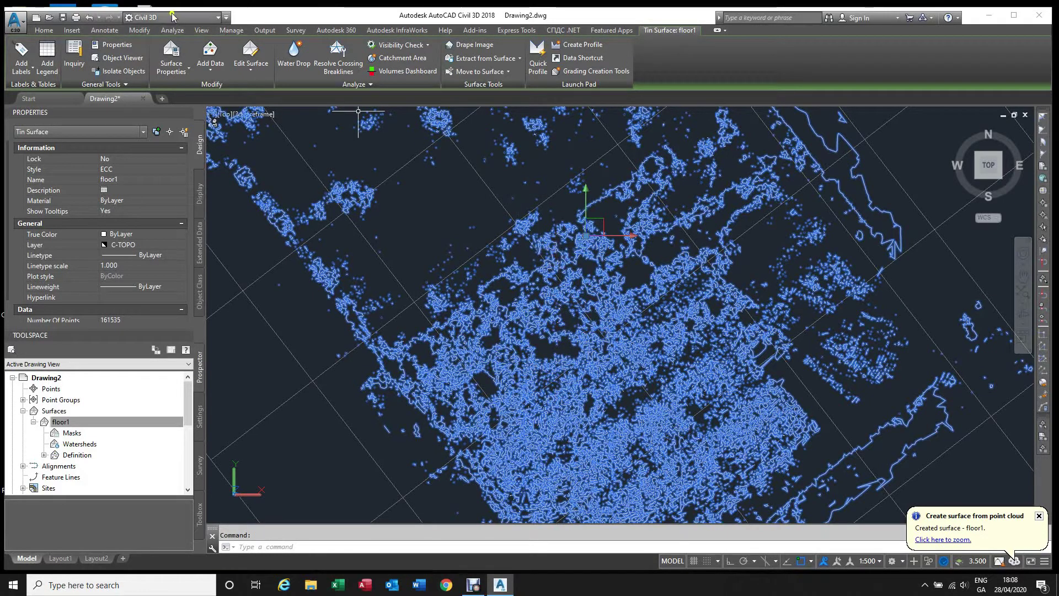
{"action": "left_click", "coordinate": [251, 72]}
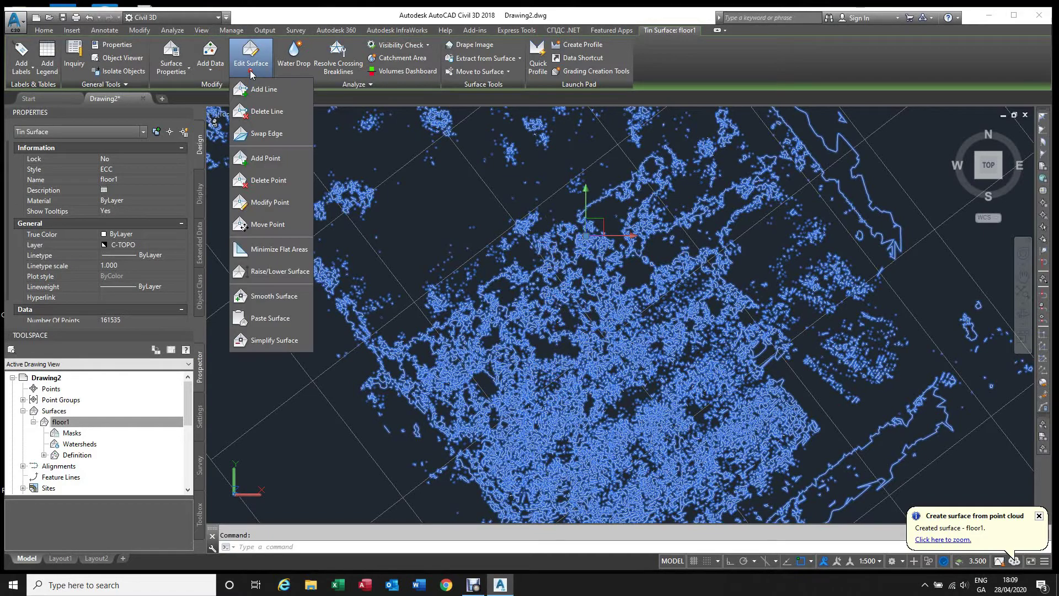
{"action": "left_click", "coordinate": [189, 69]}
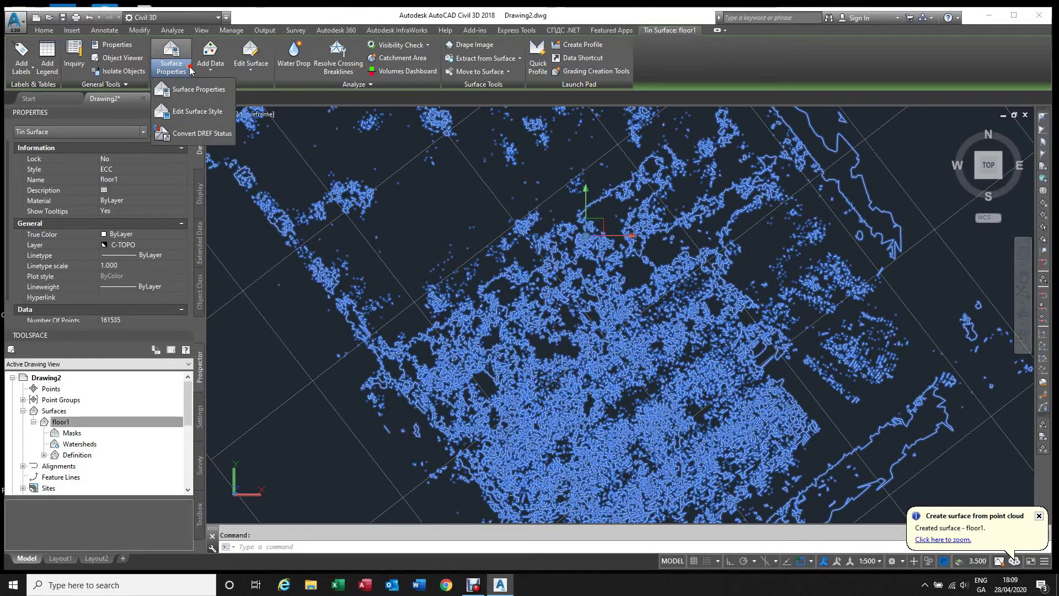
{"action": "left_click", "coordinate": [197, 112]}
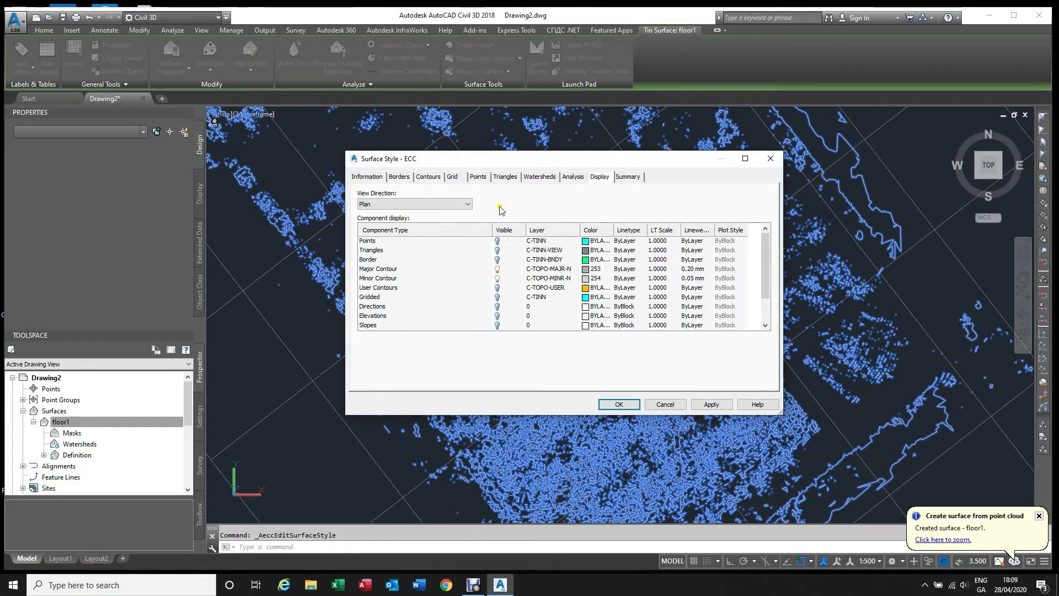
{"action": "left_click", "coordinate": [428, 176]}
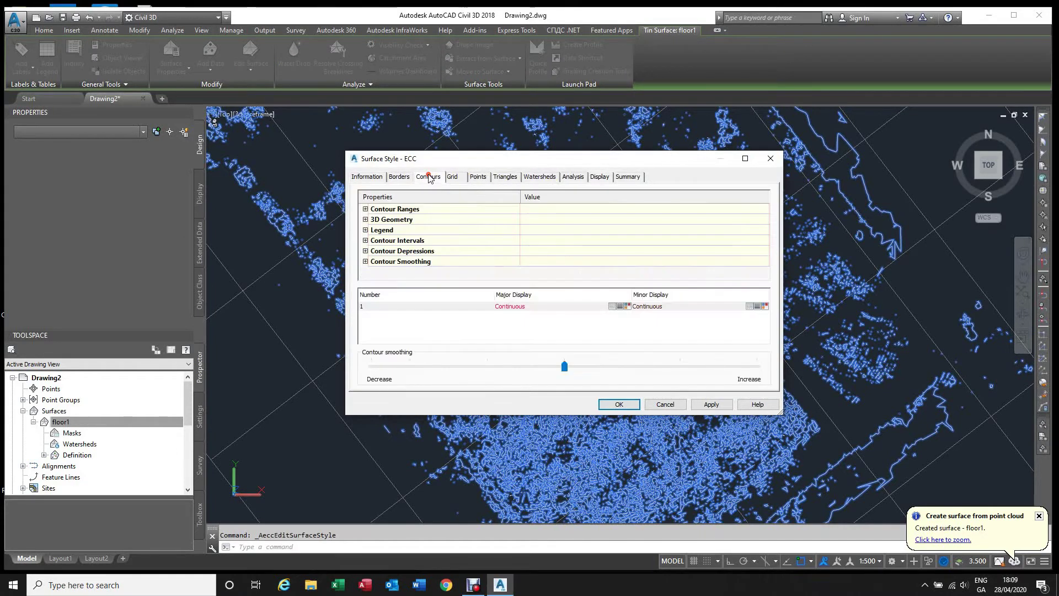
{"action": "left_click", "coordinate": [365, 241]}
{"action": "scroll", "coordinate": [528, 261], "scroll_direction": "down", "scroll_amount": 1}
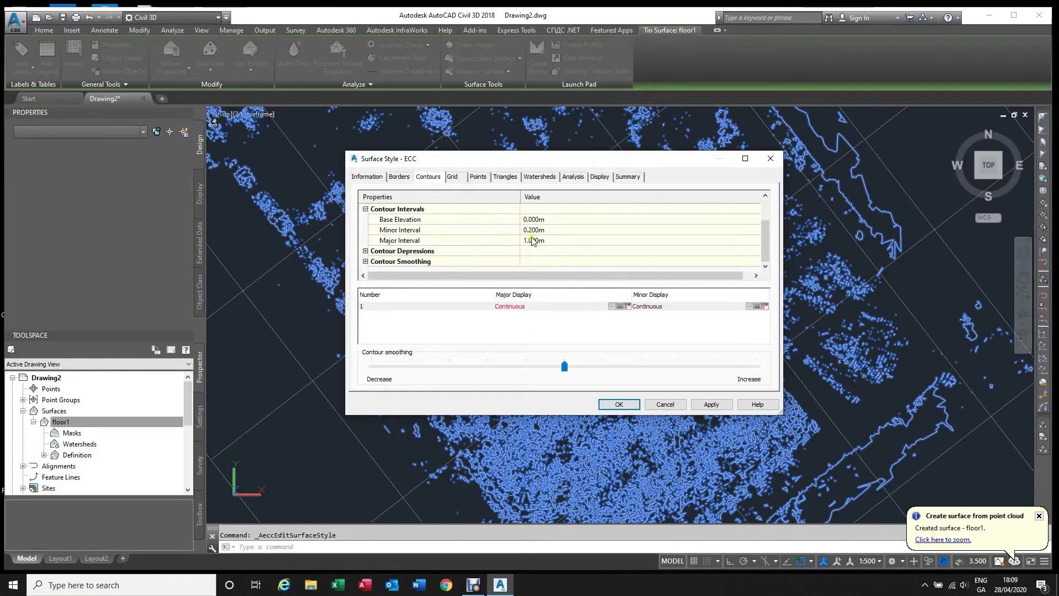
Set the minor contour interval to 0.005 m with a 0.025 m major interval, and apply the surface style.
{"action": "left_click", "coordinate": [534, 241]}
{"action": "left_click", "coordinate": [534, 231]}
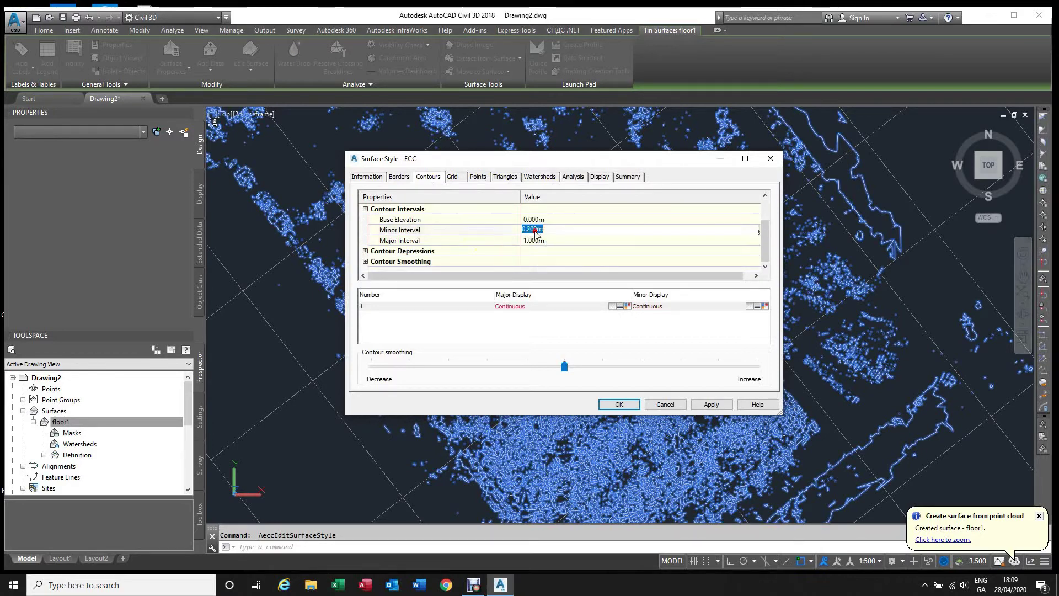
{"action": "left_click_drag", "start_coordinate": [527, 230], "coordinate": [537, 231]}
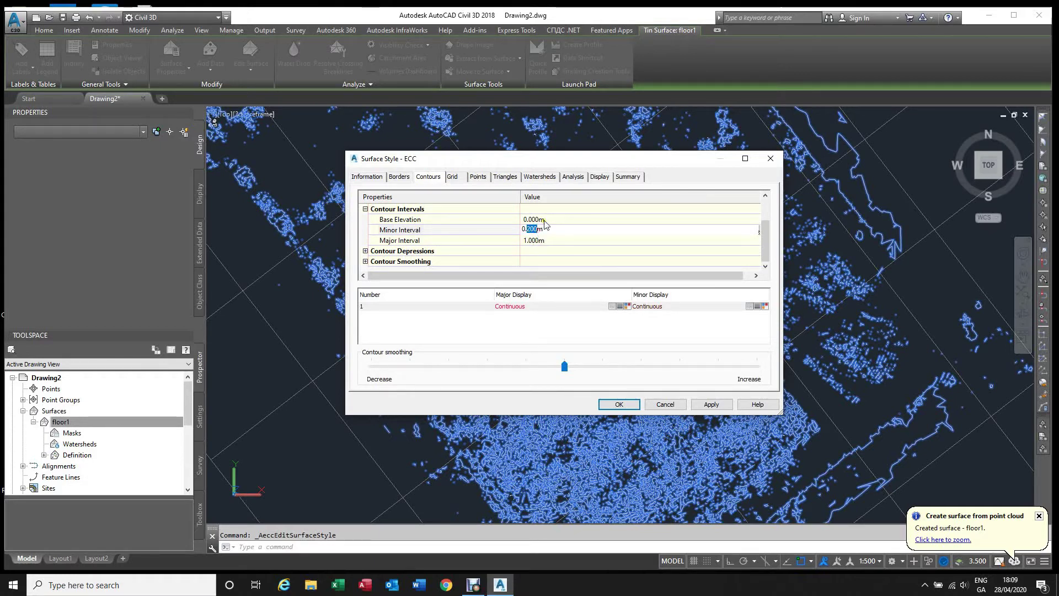
{"action": "type", "text": "005"}
{"action": "left_click", "coordinate": [538, 241]}
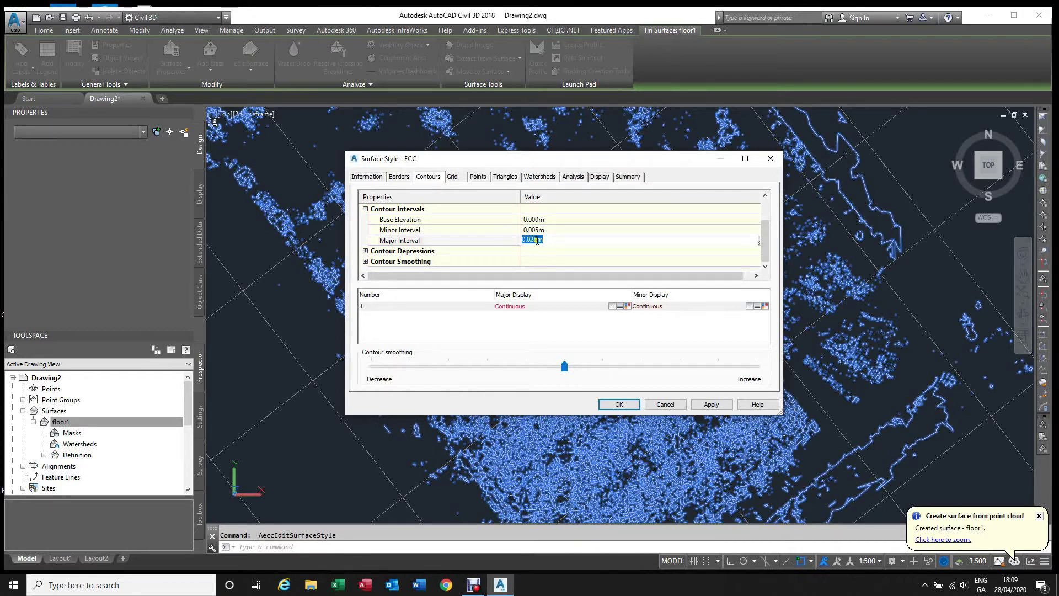
{"action": "key", "text": "Return"}
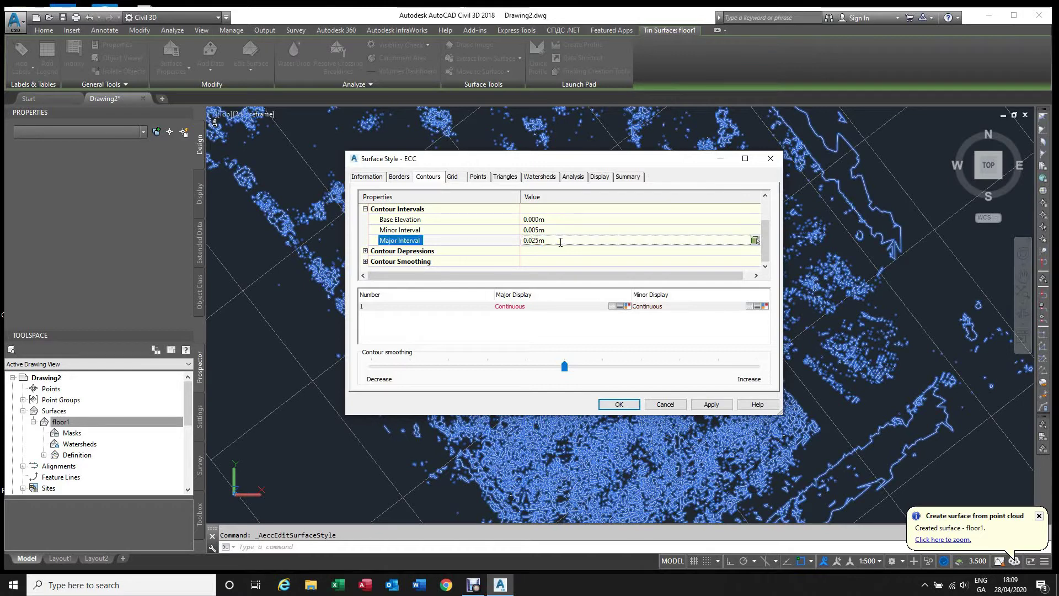
{"action": "left_click", "coordinate": [711, 404]}
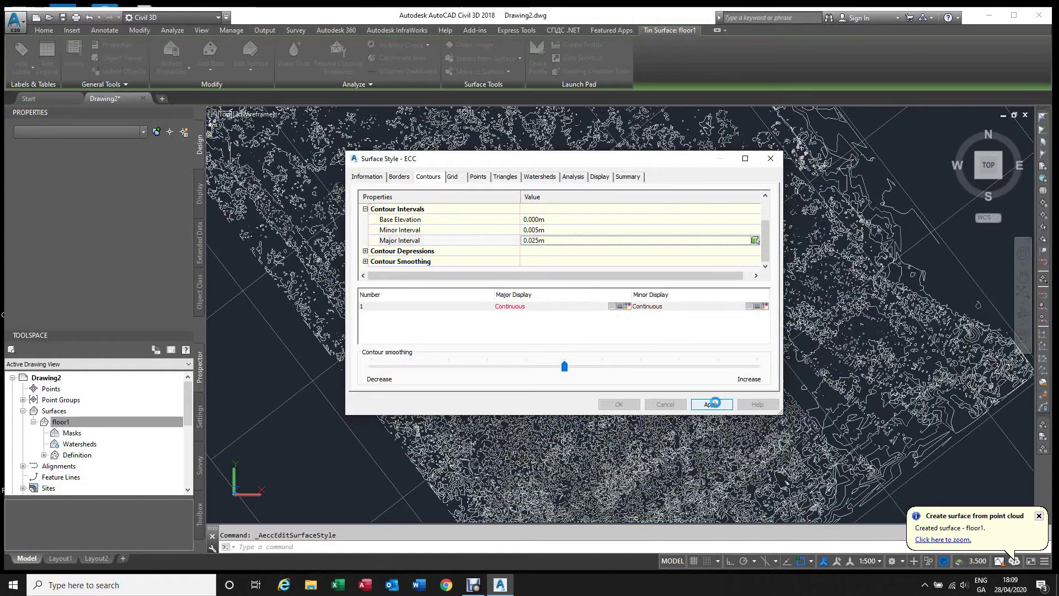
{"action": "left_click", "coordinate": [635, 406]}
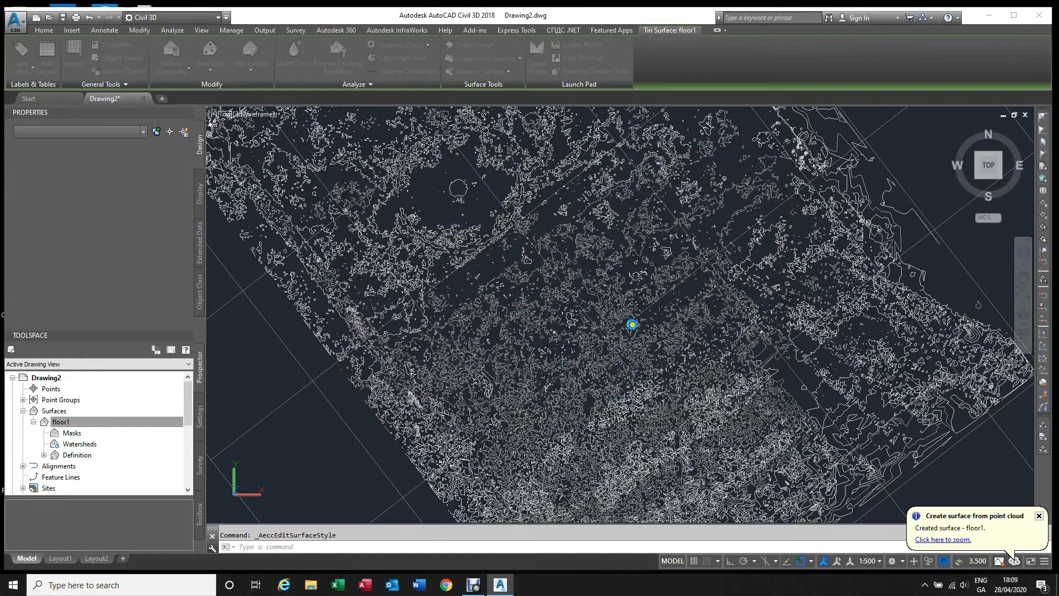
Examine the denser floor1 contours across the whole floor, both highlighted and unselected, and leave the surface deselected.
{"action": "left_click", "coordinate": [601, 274]}
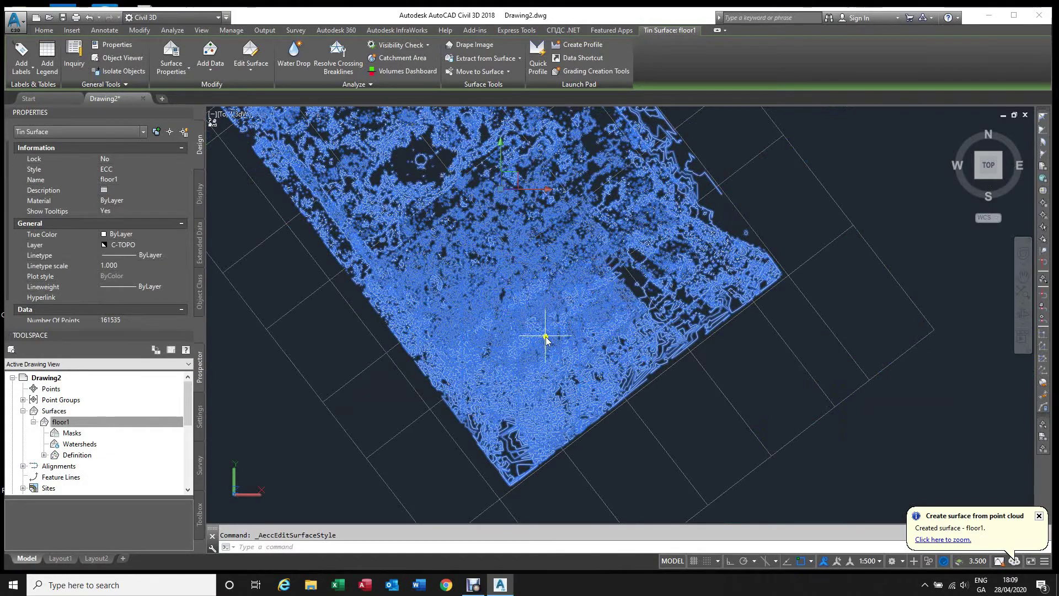
{"action": "scroll", "coordinate": [554, 345], "scroll_direction": "up", "scroll_amount": 3}
{"action": "scroll", "coordinate": [594, 373], "scroll_direction": "down", "scroll_amount": 3}
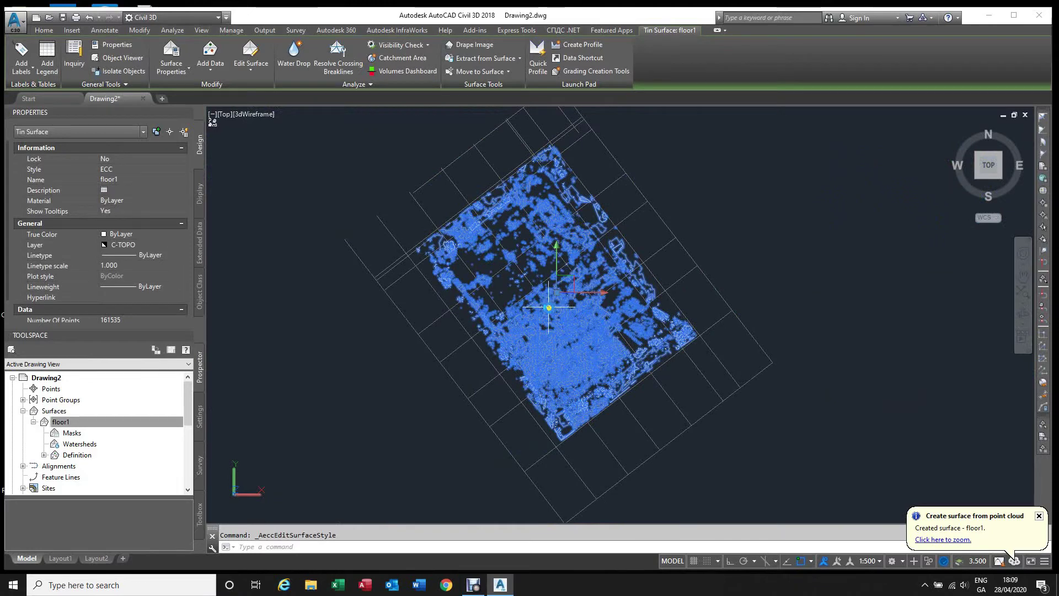
{"action": "scroll", "coordinate": [563, 358], "scroll_direction": "up", "scroll_amount": 3}
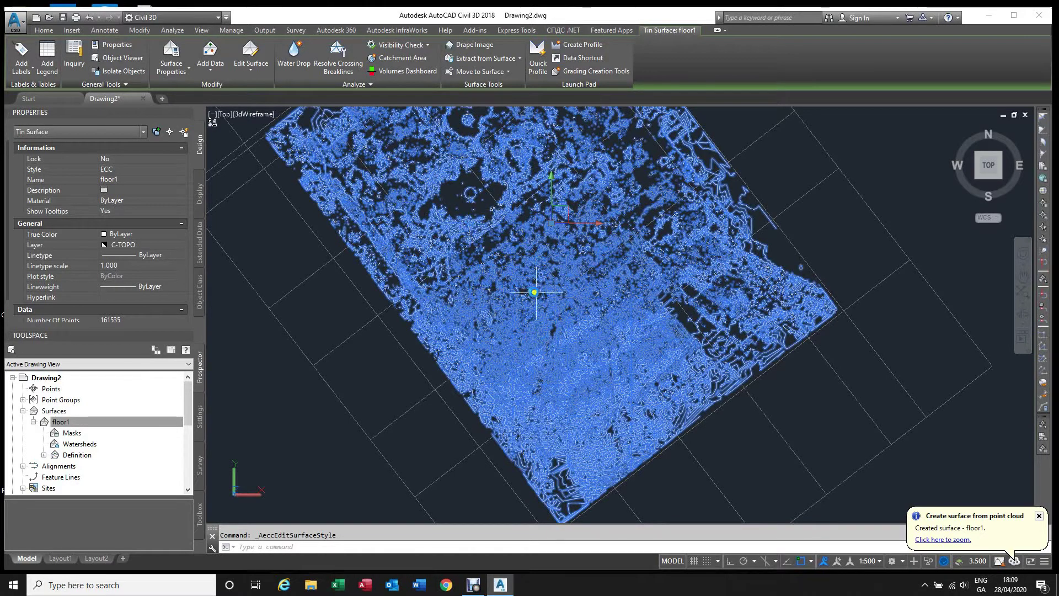
{"action": "scroll", "coordinate": [681, 325], "scroll_direction": "up", "scroll_amount": 1}
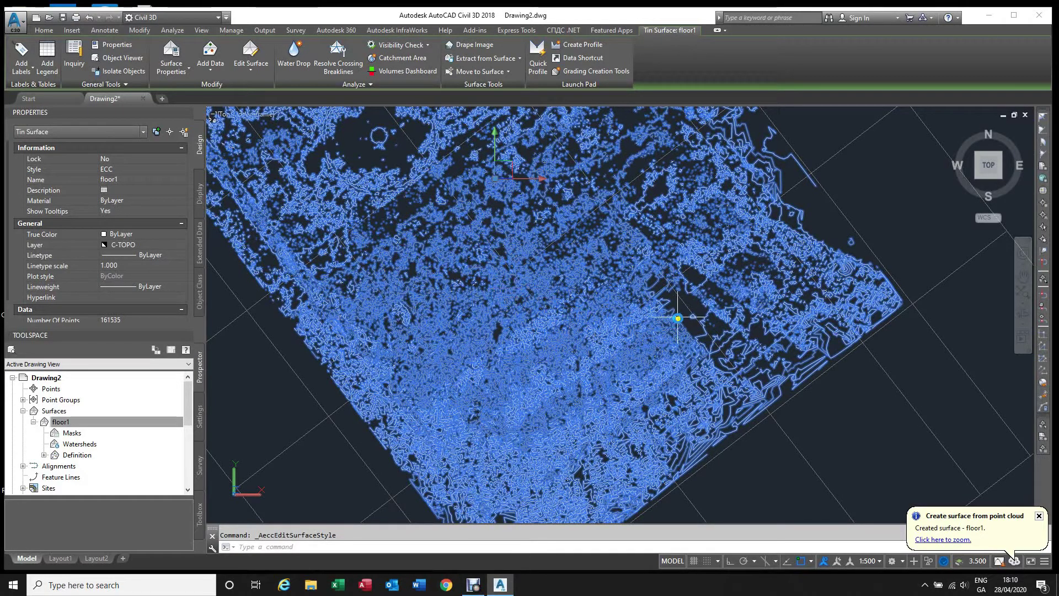
{"action": "key", "text": "Escape"}
{"action": "scroll", "coordinate": [650, 350], "scroll_direction": "down", "scroll_amount": 1}
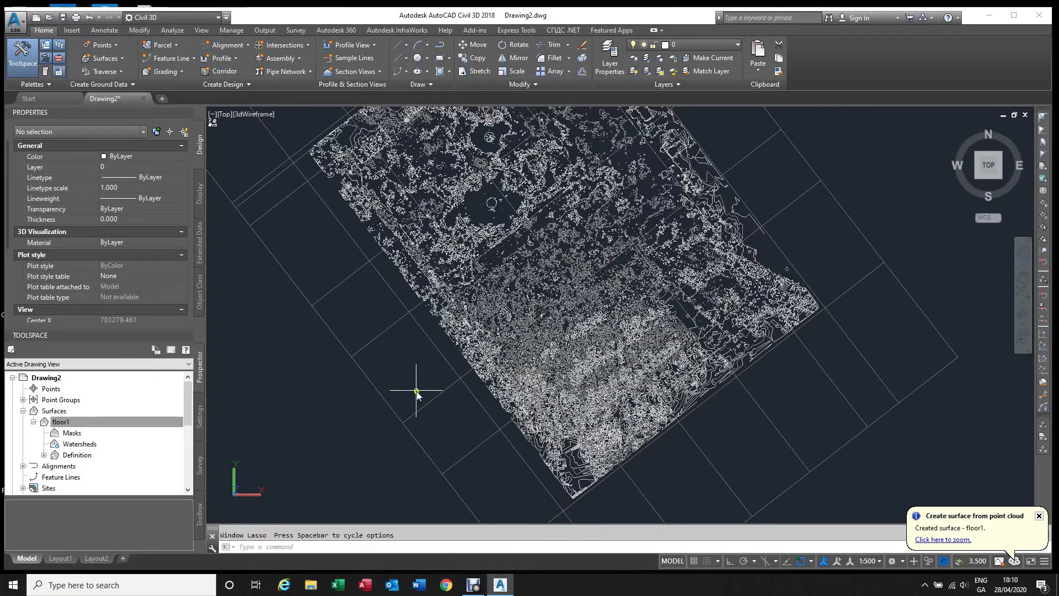
{"action": "scroll", "coordinate": [417, 390], "scroll_direction": "down", "scroll_amount": 3}
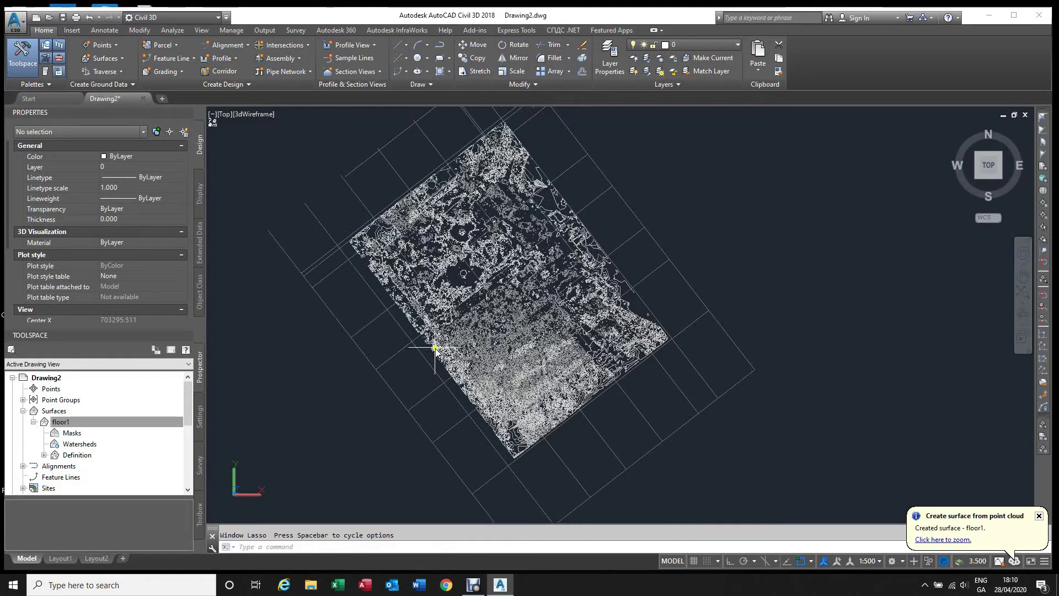
{"action": "left_click", "coordinate": [436, 349]}
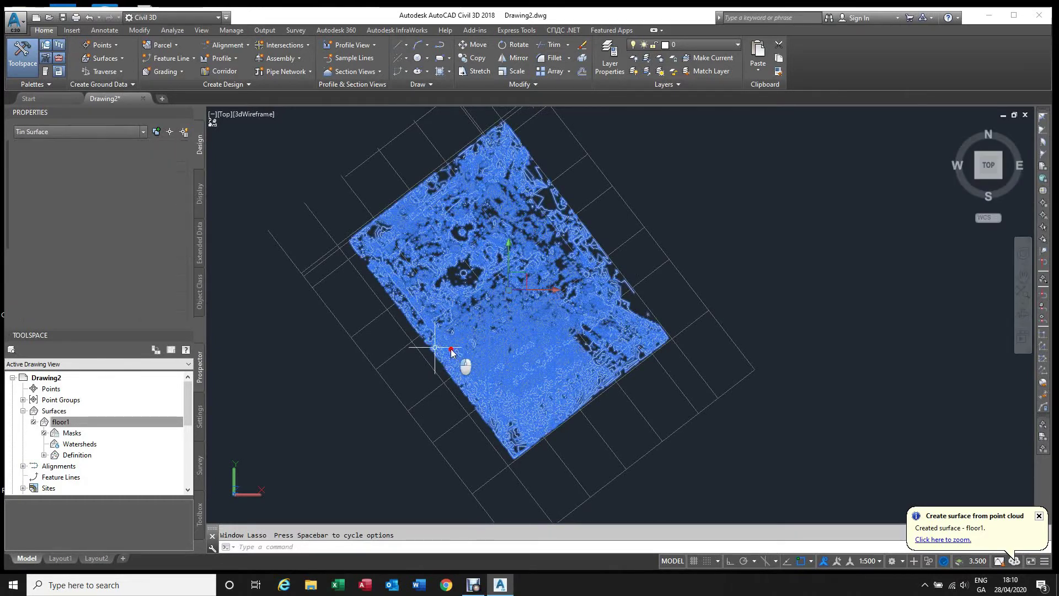
{"action": "key", "text": "Escape"}
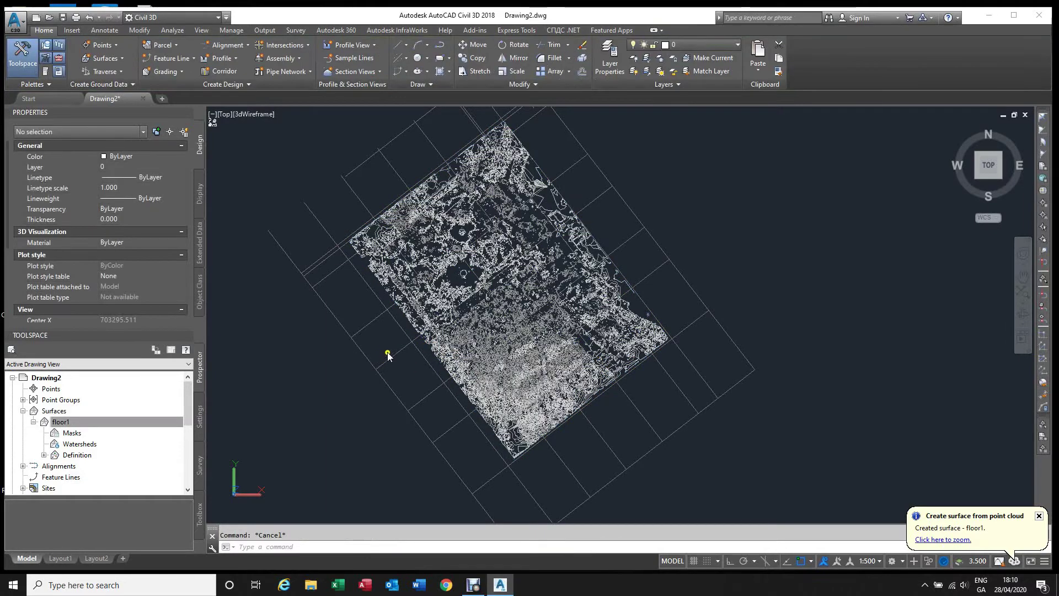
Start creating COGO points on a grid from the floor1 surface, with the grid basepoint just outside the floor's southern corner.
{"action": "left_click", "coordinate": [119, 46]}
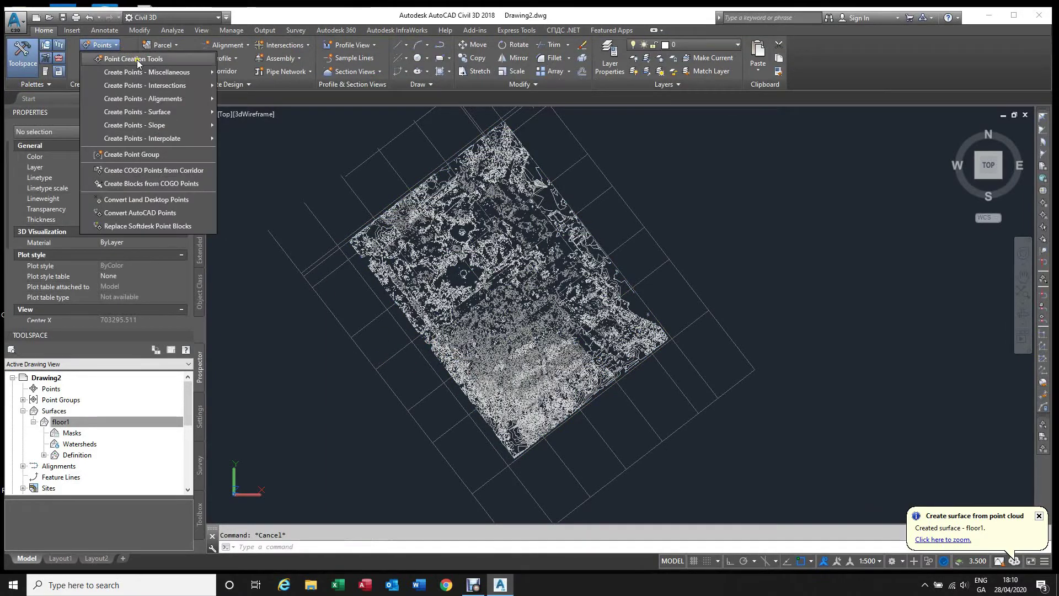
{"action": "left_click", "coordinate": [138, 60]}
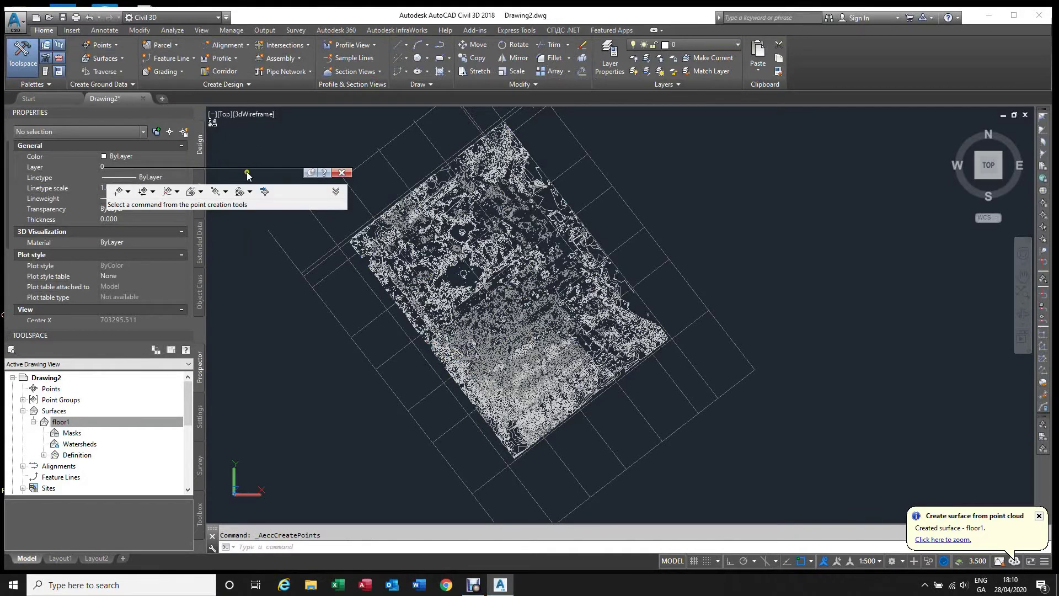
{"action": "left_click", "coordinate": [201, 192]}
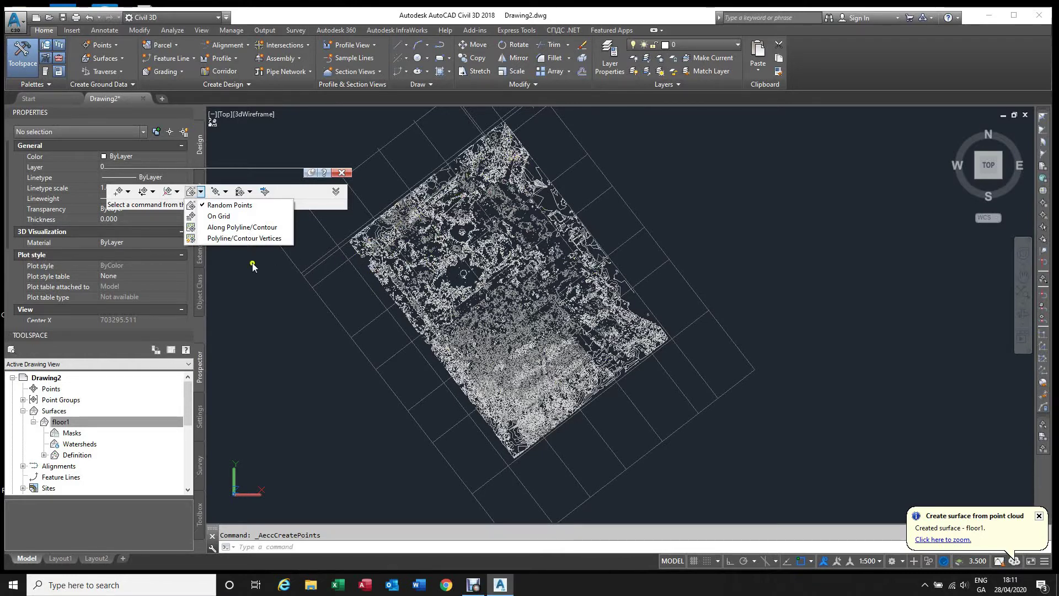
{"action": "left_click", "coordinate": [219, 216]}
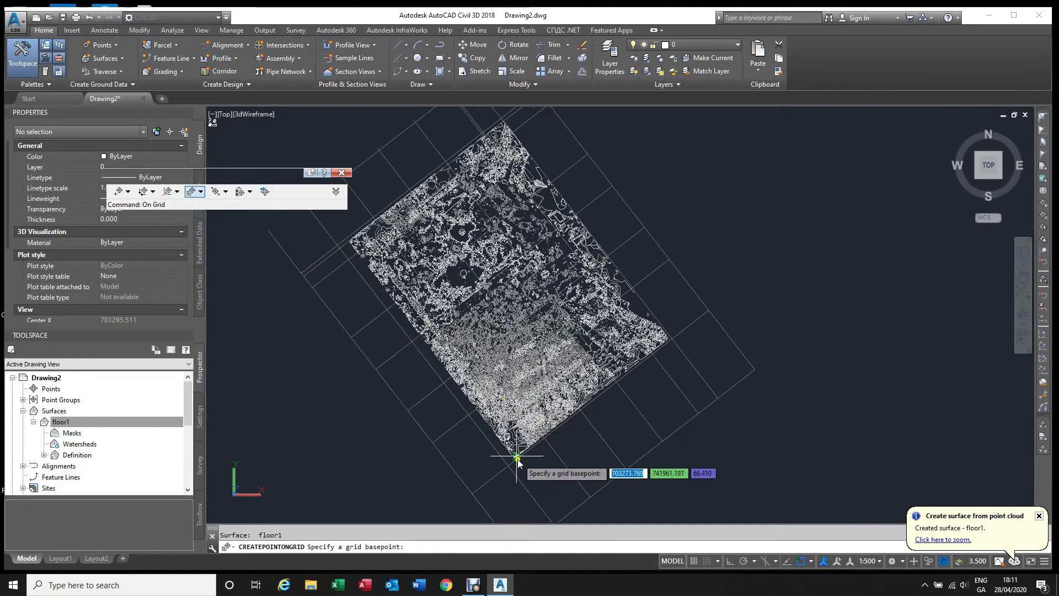
{"action": "scroll", "coordinate": [513, 461], "scroll_direction": "up", "scroll_amount": 3}
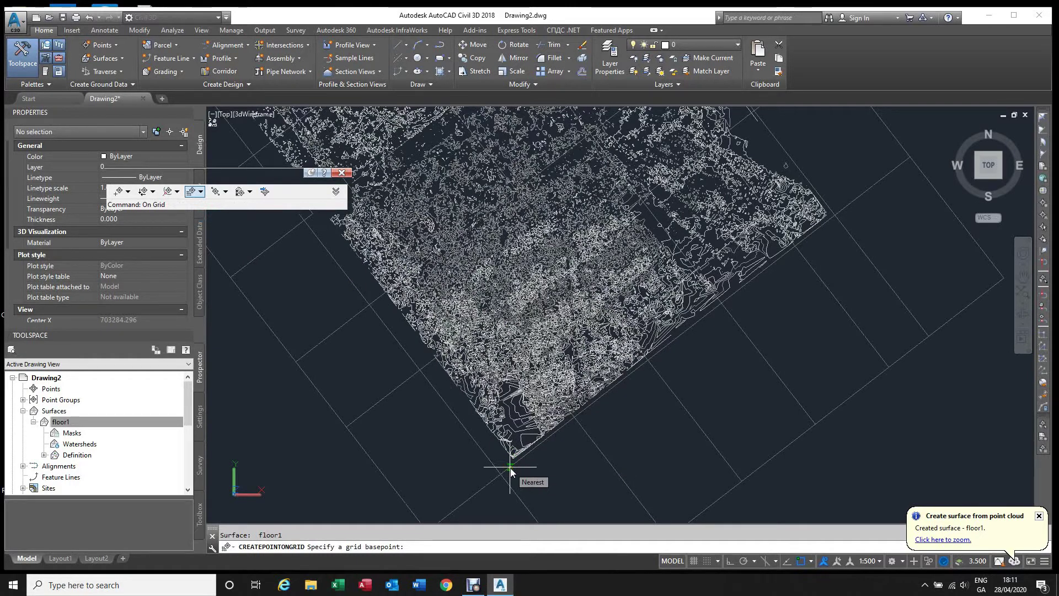
{"action": "left_click", "coordinate": [511, 468]}
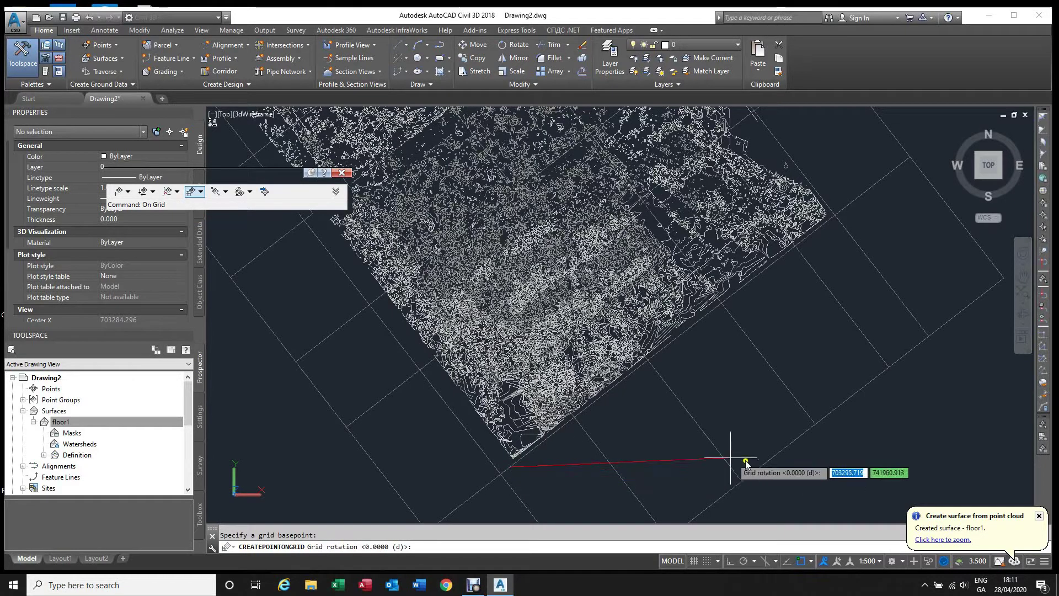
Set the grid rotation parallel to the floor's southeast edge by picking a point just beyond the floor's eastern corner.
{"action": "scroll", "coordinate": [465, 410], "scroll_direction": "down", "scroll_amount": 4}
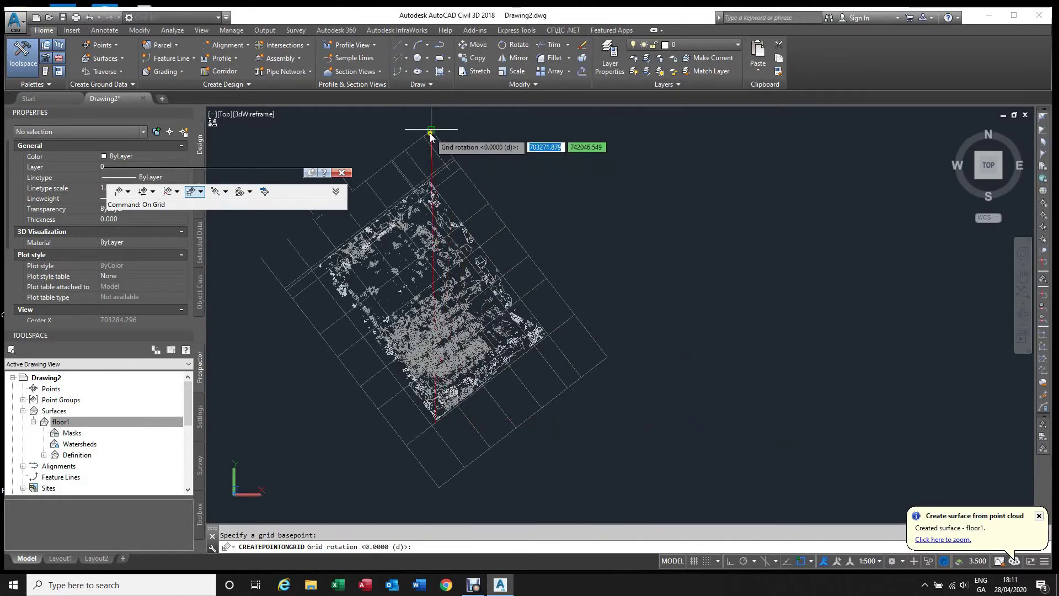
{"action": "scroll", "coordinate": [664, 427], "scroll_direction": "up", "scroll_amount": 3}
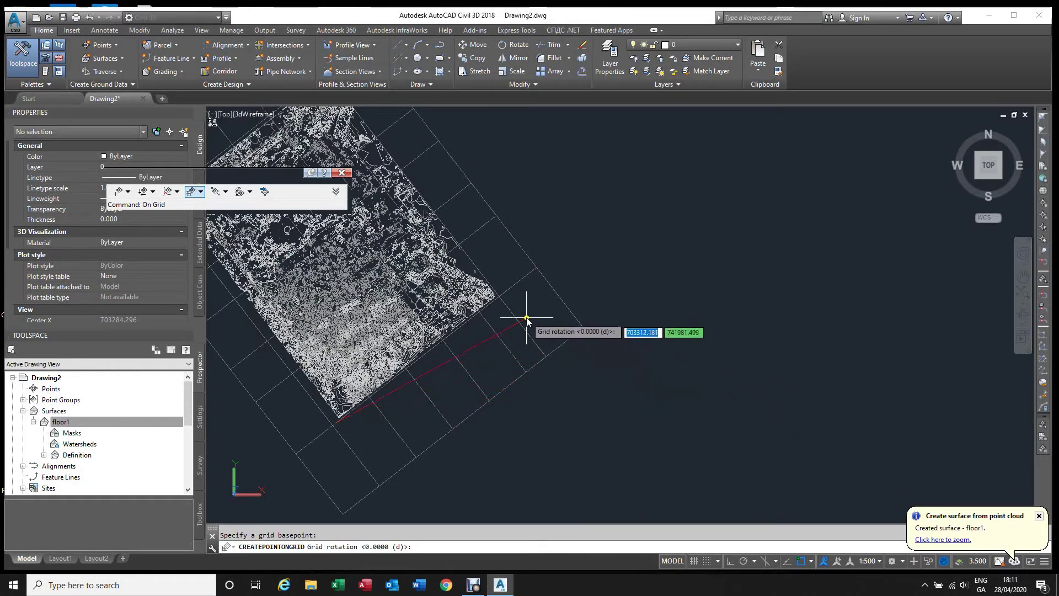
{"action": "scroll", "coordinate": [494, 301], "scroll_direction": "up", "scroll_amount": 2}
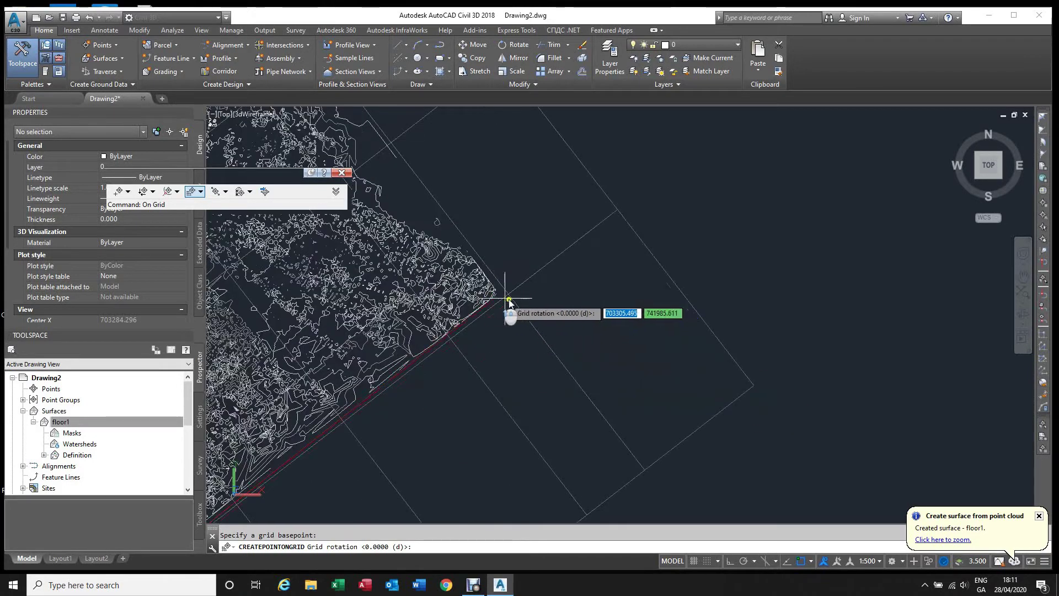
{"action": "left_click", "coordinate": [508, 295]}
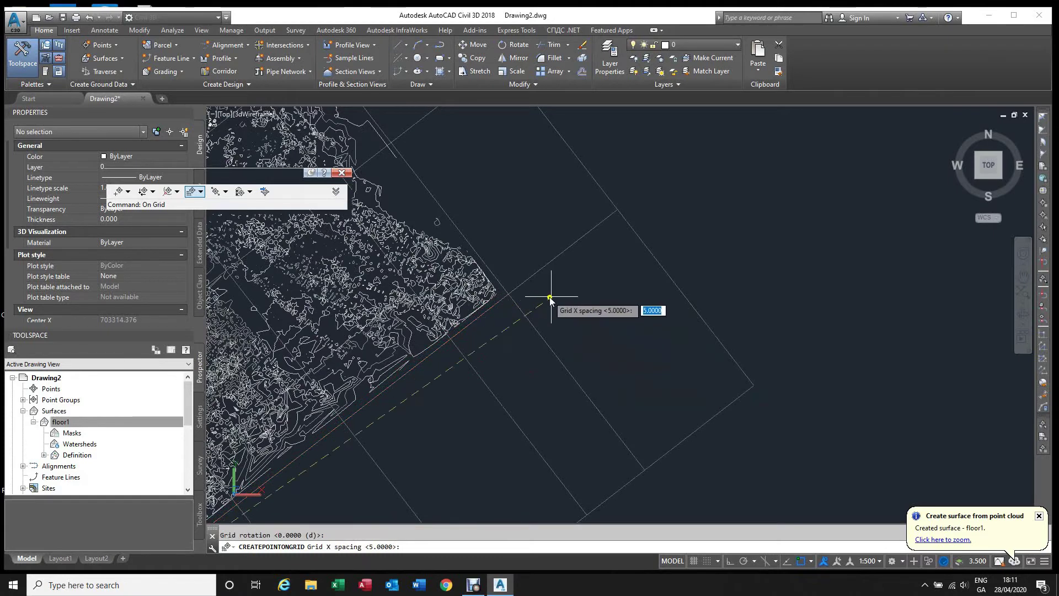
Set the point grid's X and Y spacing to 2 m each.
{"action": "scroll", "coordinate": [557, 303], "scroll_direction": "down", "scroll_amount": 2}
{"action": "scroll", "coordinate": [540, 370], "scroll_direction": "down", "scroll_amount": 2}
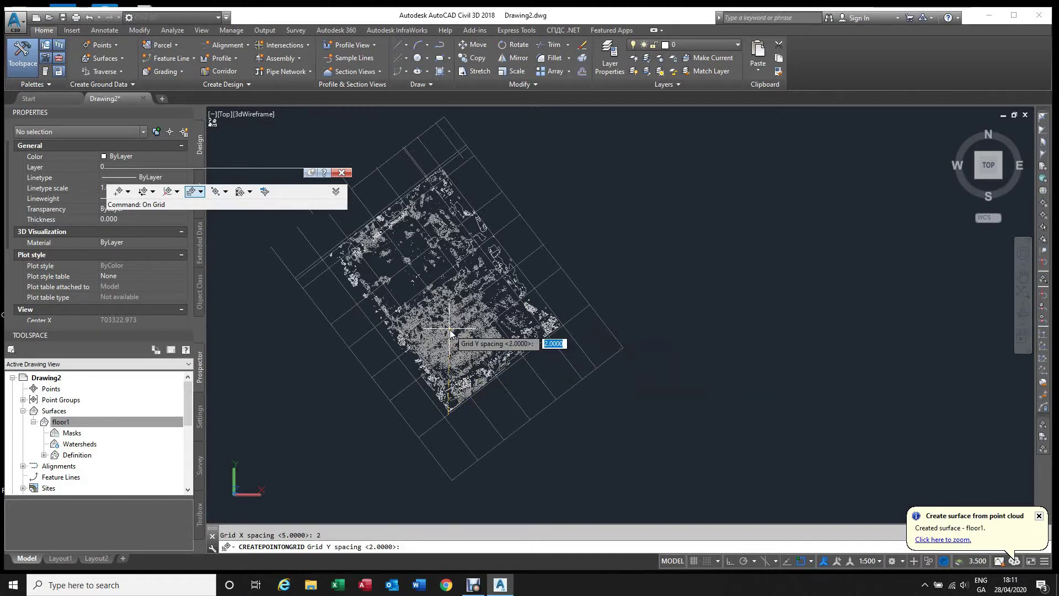
{"action": "key", "text": "Return"}
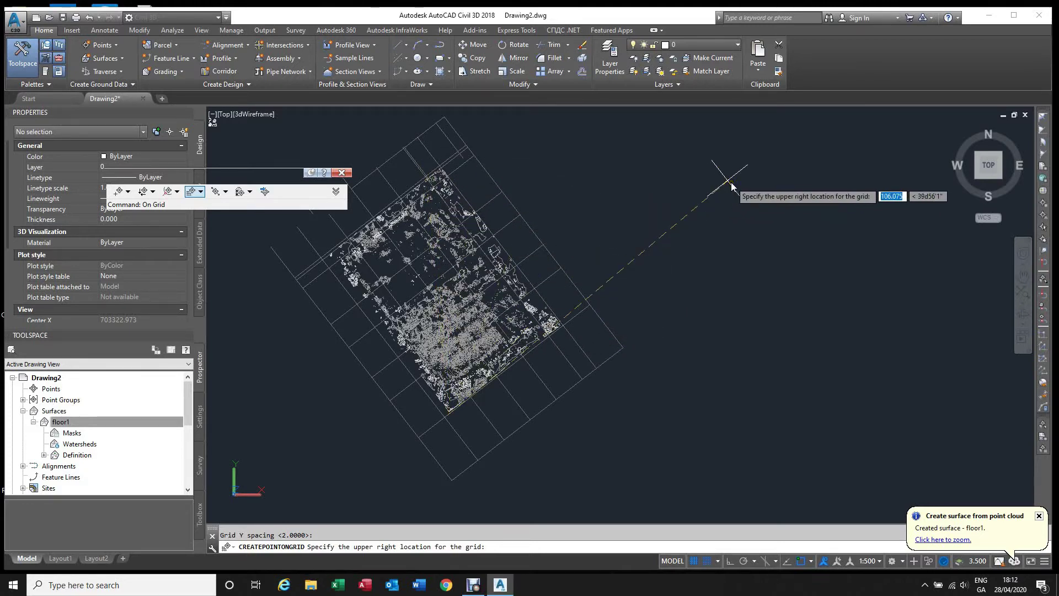
Set the grid's upper right location just beyond the floor's northern corner so the grid covers the whole floor.
{"action": "scroll", "coordinate": [438, 161], "scroll_direction": "up", "scroll_amount": 4}
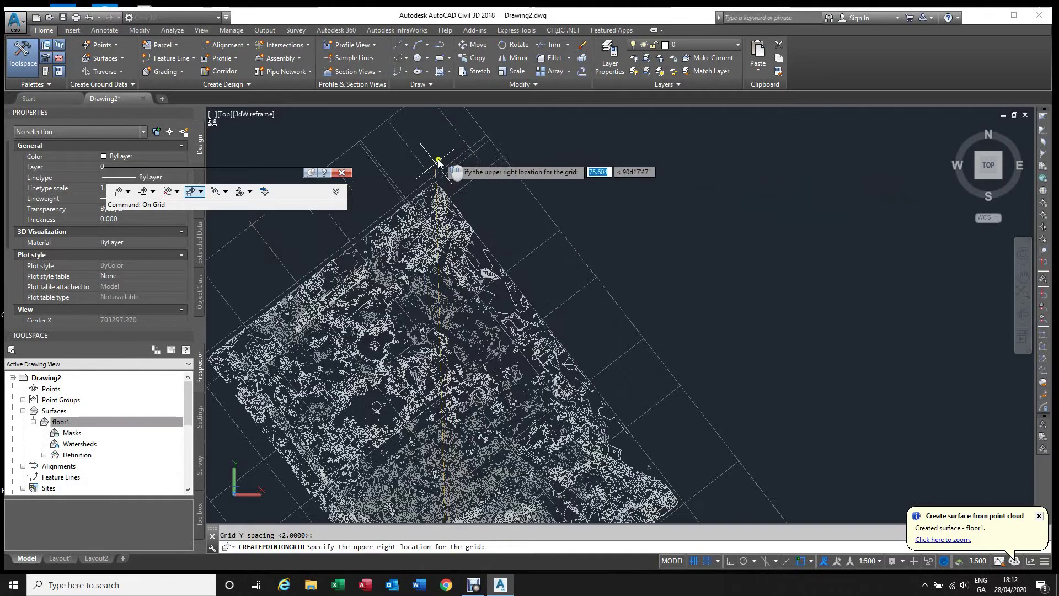
{"action": "scroll", "coordinate": [438, 161], "scroll_direction": "up", "scroll_amount": 4}
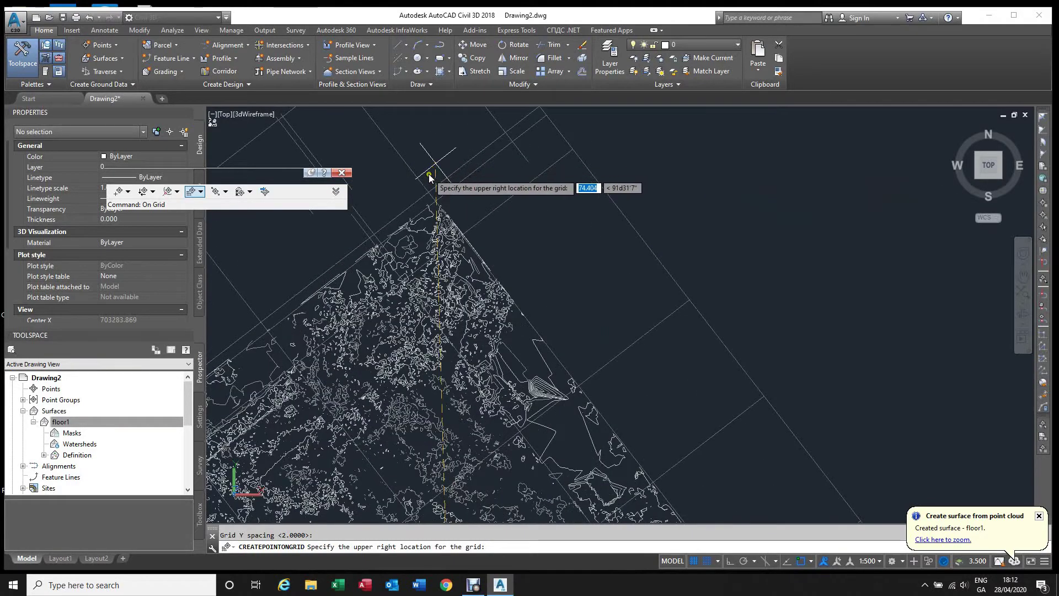
{"action": "left_click", "coordinate": [430, 176]}
{"action": "scroll", "coordinate": [436, 172], "scroll_direction": "down", "scroll_amount": 4}
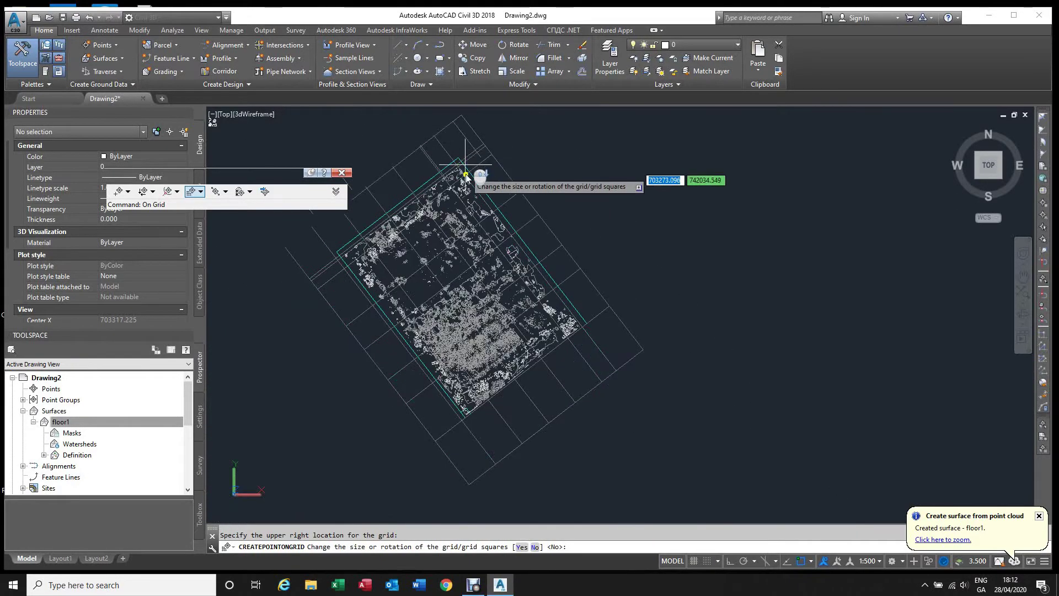
Check the grid preview against the floor's southern corner and accept the grid without changing its size or rotation.
{"action": "scroll", "coordinate": [468, 401], "scroll_direction": "up", "scroll_amount": 5}
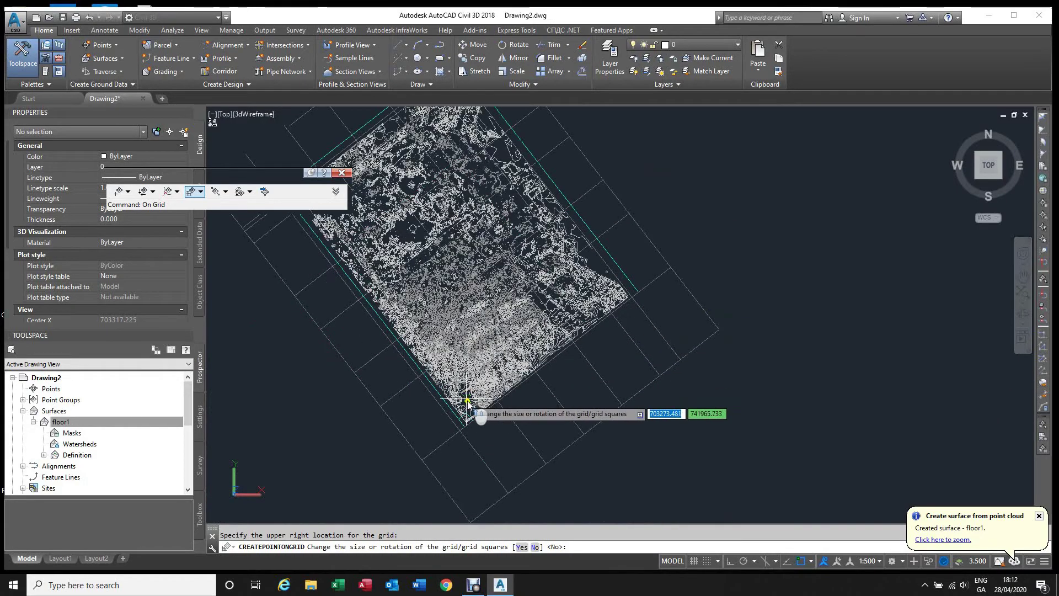
{"action": "scroll", "coordinate": [464, 408], "scroll_direction": "up", "scroll_amount": 3}
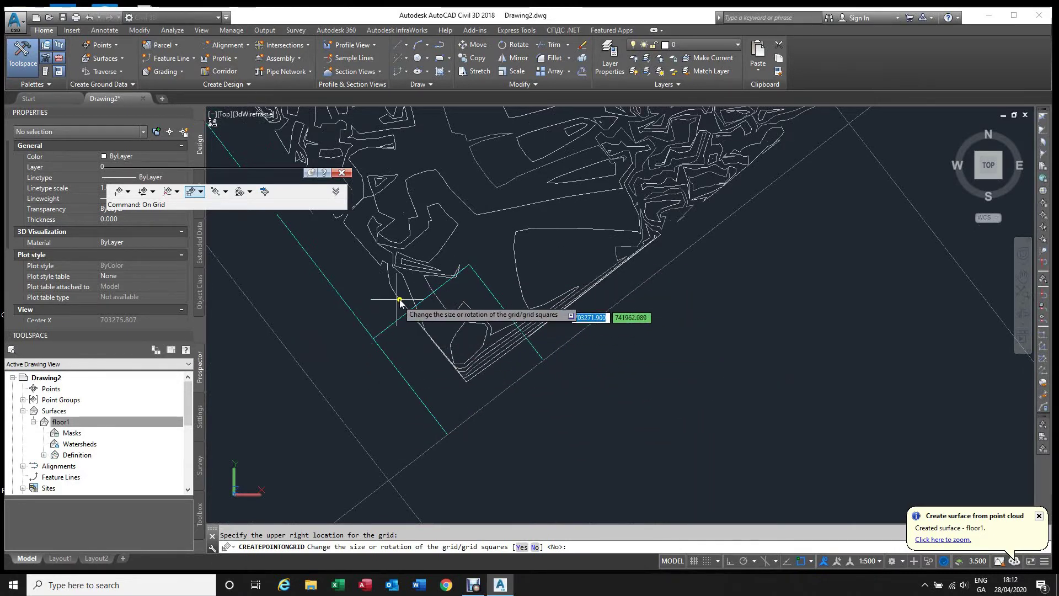
{"action": "scroll", "coordinate": [441, 400], "scroll_direction": "down", "scroll_amount": 2}
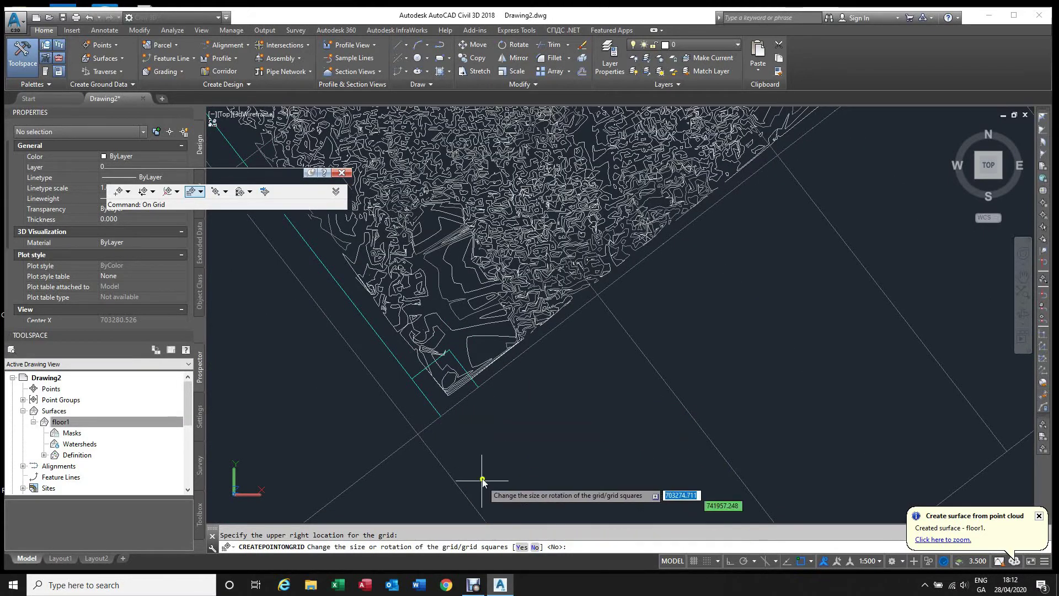
{"action": "scroll", "coordinate": [466, 435], "scroll_direction": "down", "scroll_amount": 2}
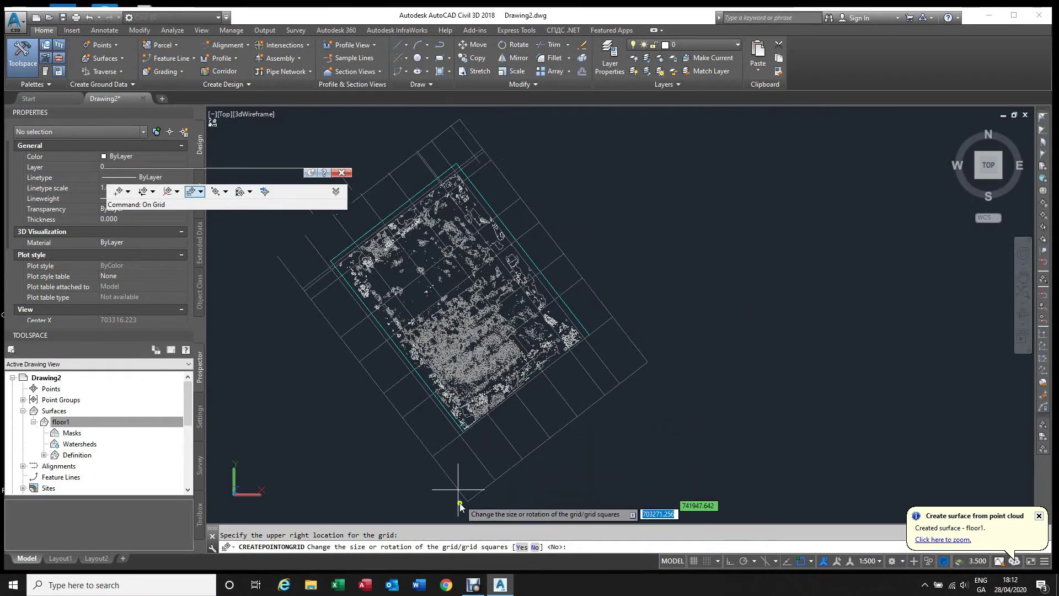
{"action": "left_click", "coordinate": [536, 546]}
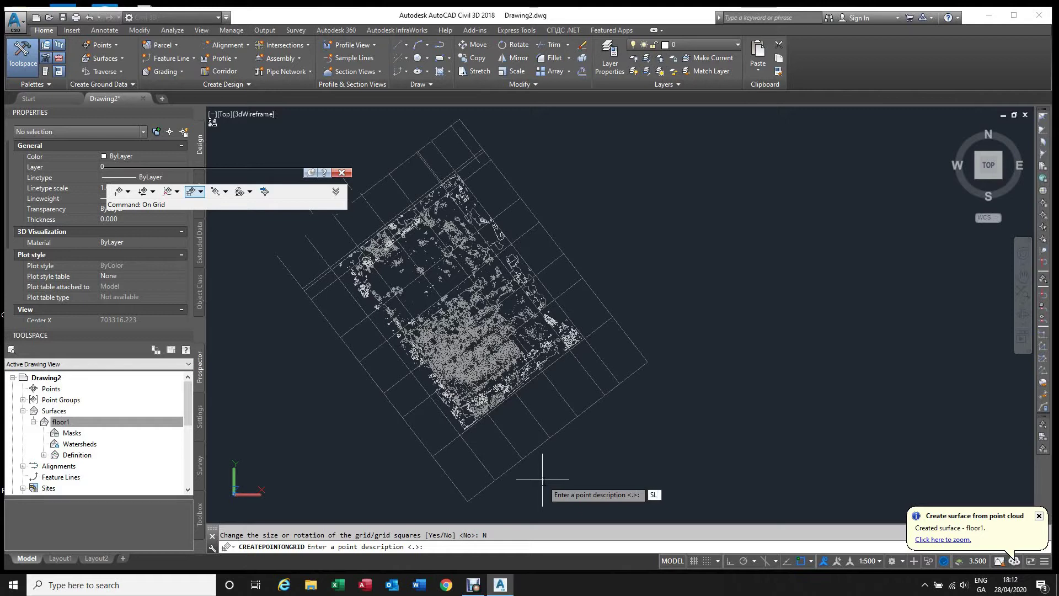
Give the first grid point, near the floor's southern corner, the description SL.
{"action": "key", "text": "Return"}
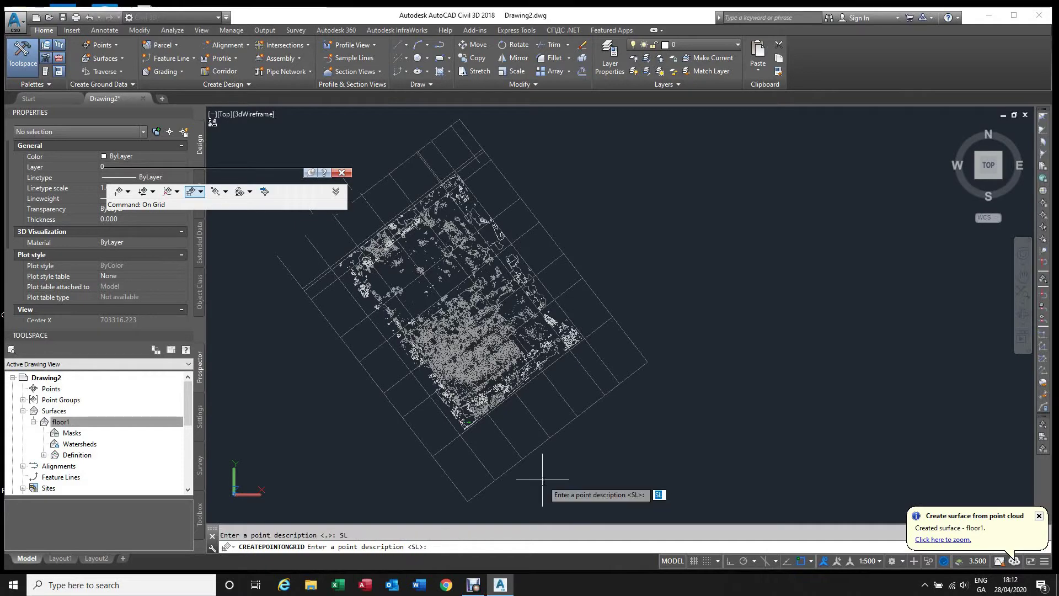
{"action": "scroll", "coordinate": [419, 387], "scroll_direction": "up", "scroll_amount": 6}
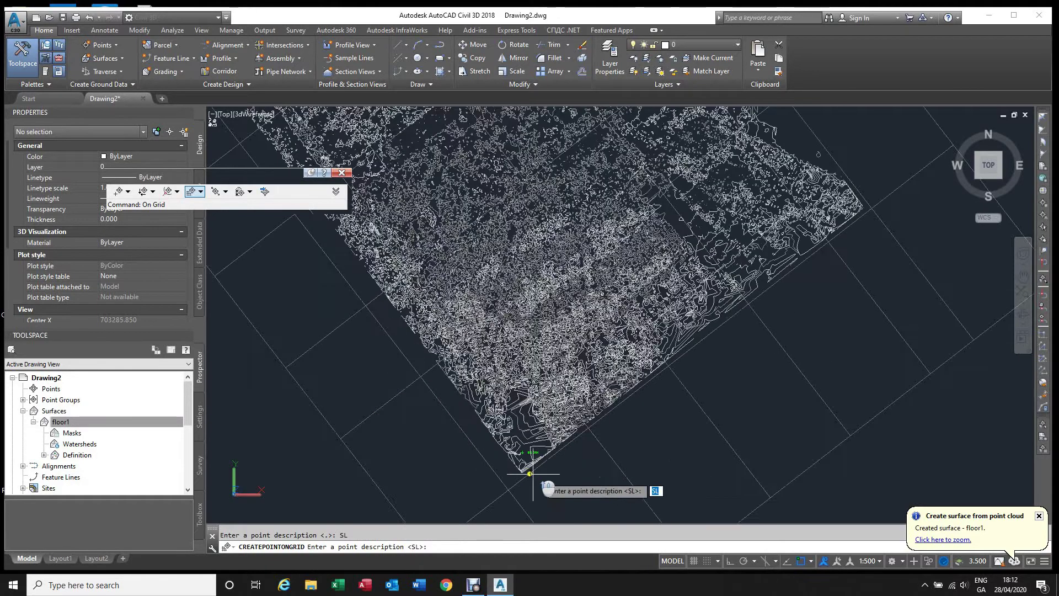
{"action": "scroll", "coordinate": [517, 472], "scroll_direction": "up", "scroll_amount": 2}
{"action": "scroll", "coordinate": [510, 430], "scroll_direction": "up", "scroll_amount": 2}
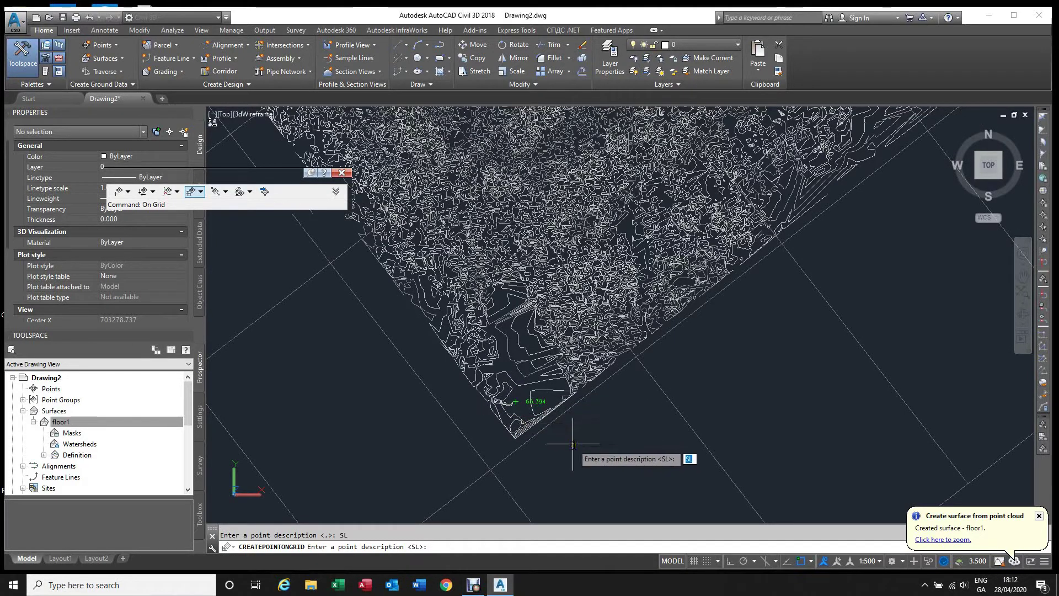
Accept the description SL for all remaining grid points across the floor, and close the point creation tools.
{"action": "key", "text": "Return"}
{"action": "key", "text": "Return"}
{"action": "key", "text": "Return"}
{"action": "key", "text": "Return"}
{"action": "key", "text": "Return"}
{"action": "key", "text": "Return"}
{"action": "key", "text": "Return"}
{"action": "key", "text": "Return"}
{"action": "key", "text": "Return"}
{"action": "key", "text": "Return"}
{"action": "key", "text": "Return"}
{"action": "key", "text": "Return"}
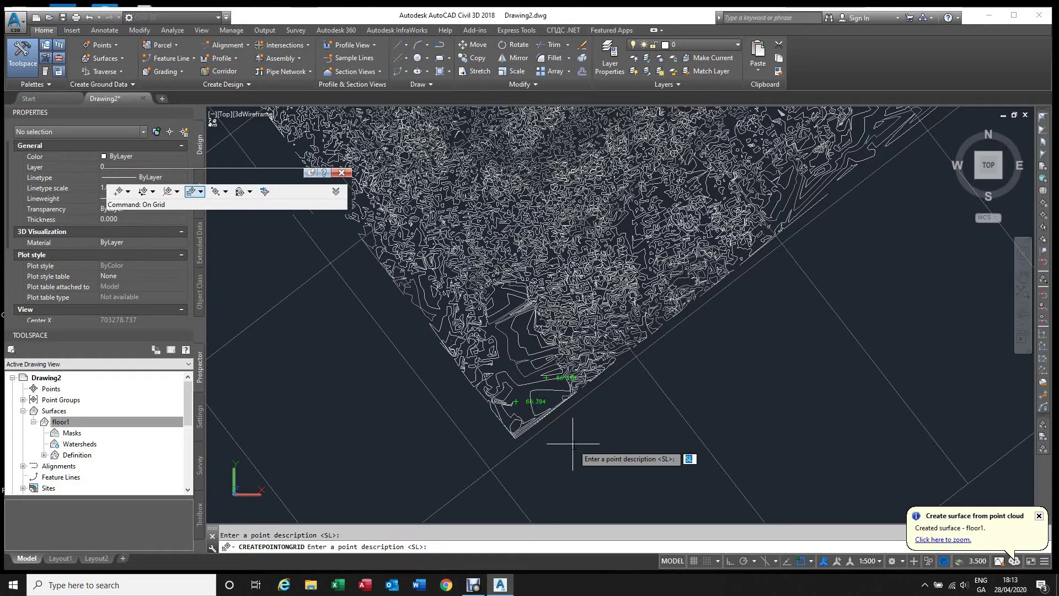
{"action": "key", "text": "Return"}
{"action": "key", "text": "Return"}
{"action": "key", "text": "Return"}
{"action": "key", "text": "Return"}
{"action": "key", "text": "Return"}
{"action": "key", "text": "Return"}
{"action": "key", "text": "Return"}
{"action": "key", "text": "Return"}
{"action": "key", "text": "Return"}
{"action": "key", "text": "Return"}
{"action": "key", "text": "Return"}
{"action": "key", "text": "Return"}
{"action": "key", "text": "Return"}
{"action": "key", "text": "Return"}
{"action": "key", "text": "Return"}
{"action": "key", "text": "Return"}
{"action": "key", "text": "Return"}
{"action": "key", "text": "Return"}
{"action": "key", "text": "Return"}
{"action": "key", "text": "Return"}
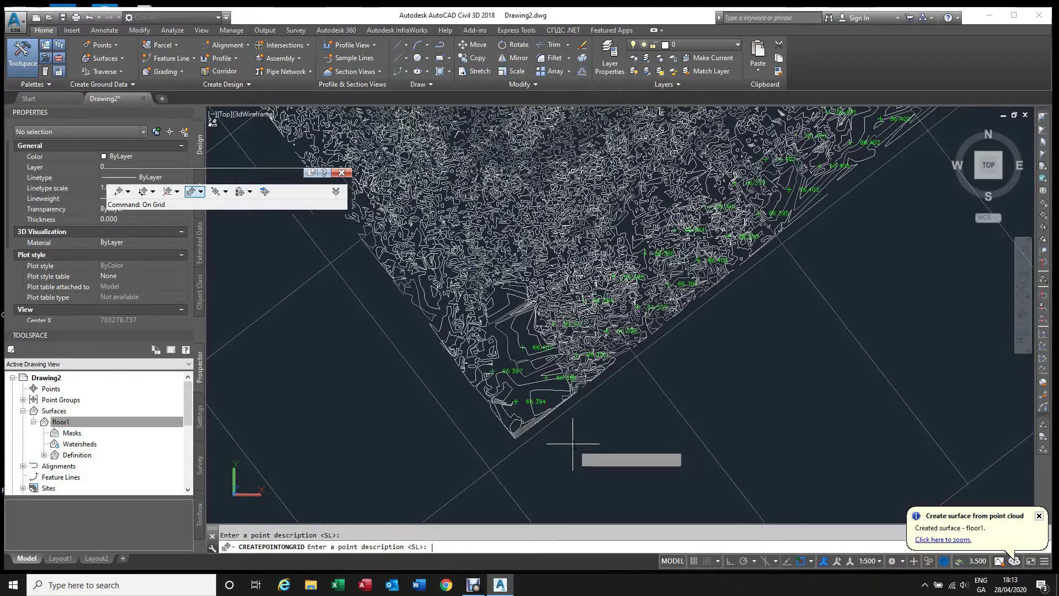
{"action": "key", "text": "Return"}
{"action": "key", "text": "Return"}
{"action": "key", "text": "Return"}
{"action": "key", "text": "Return"}
{"action": "key", "text": "Return"}
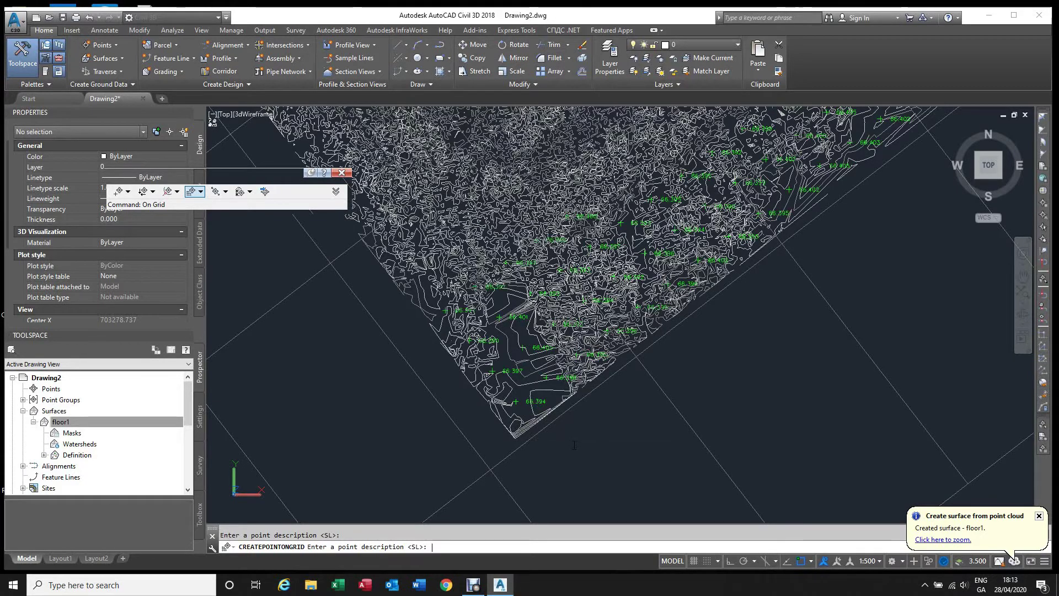
{"action": "key", "text": "Return"}
{"action": "key", "text": "Return"}
{"action": "key", "text": "Return"}
{"action": "key", "text": "Return"}
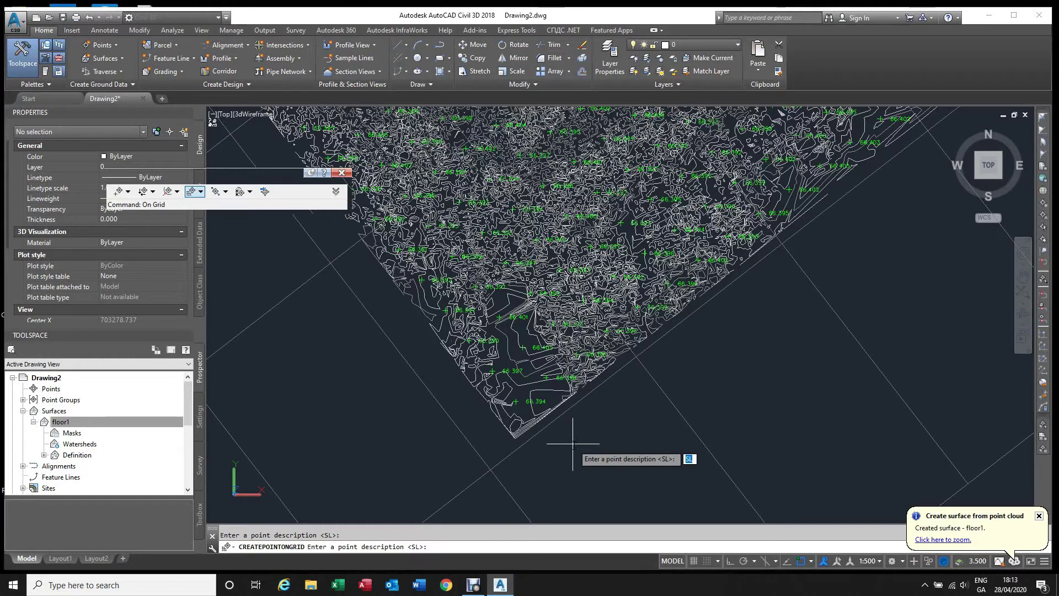
{"action": "scroll", "coordinate": [572, 443], "scroll_direction": "down", "scroll_amount": 5}
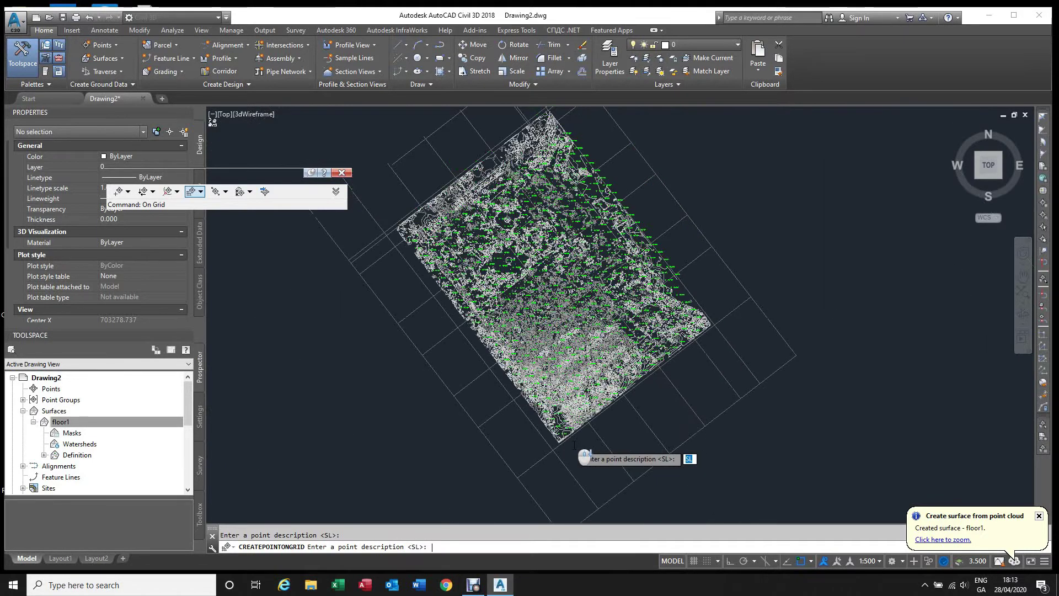
{"action": "scroll", "coordinate": [582, 419], "scroll_direction": "up", "scroll_amount": 3}
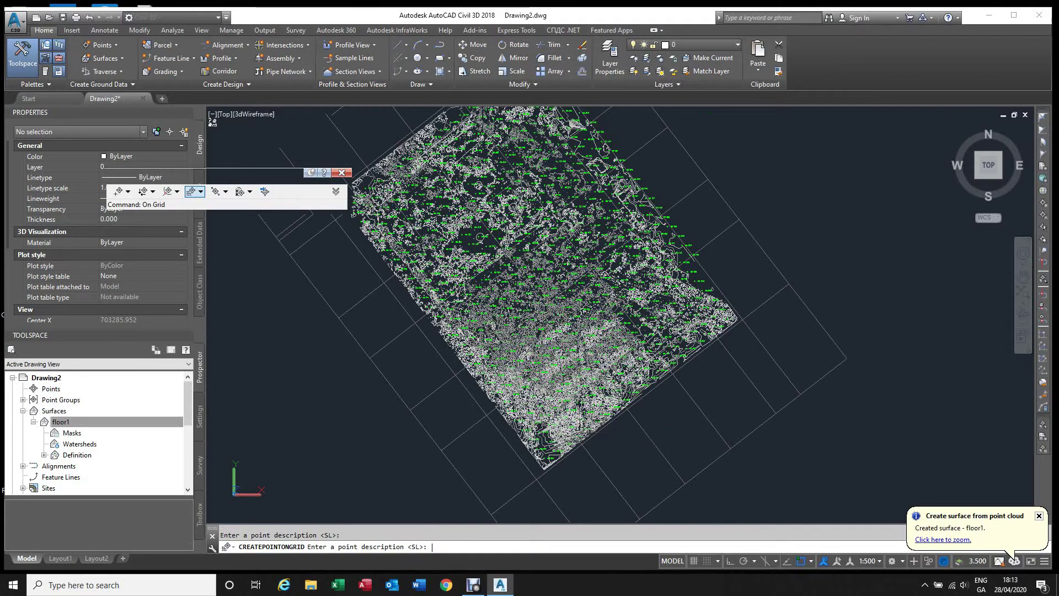
{"action": "key", "text": "Return"}
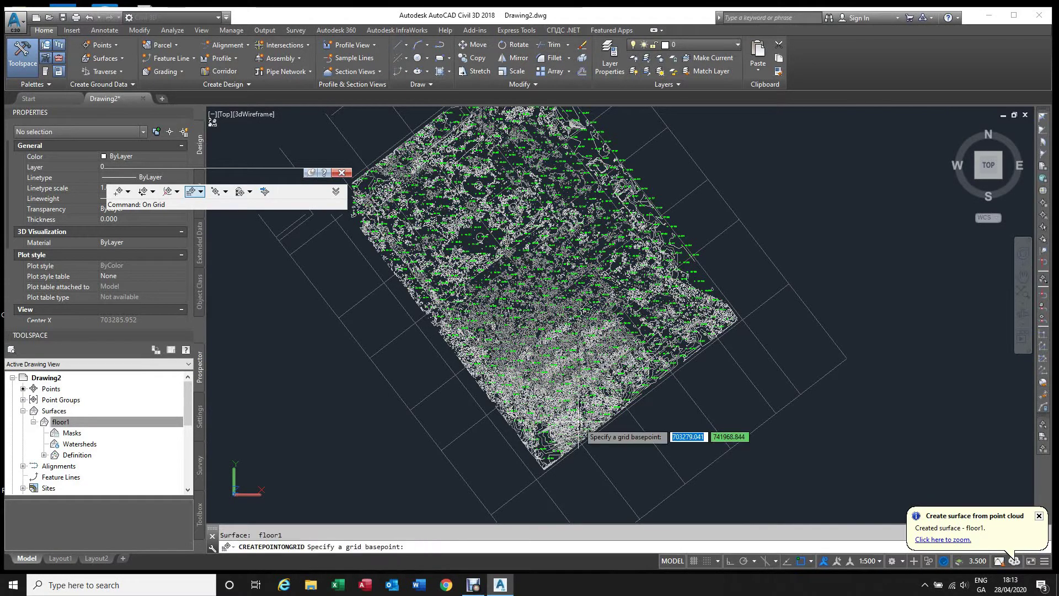
{"action": "key", "text": "Escape"}
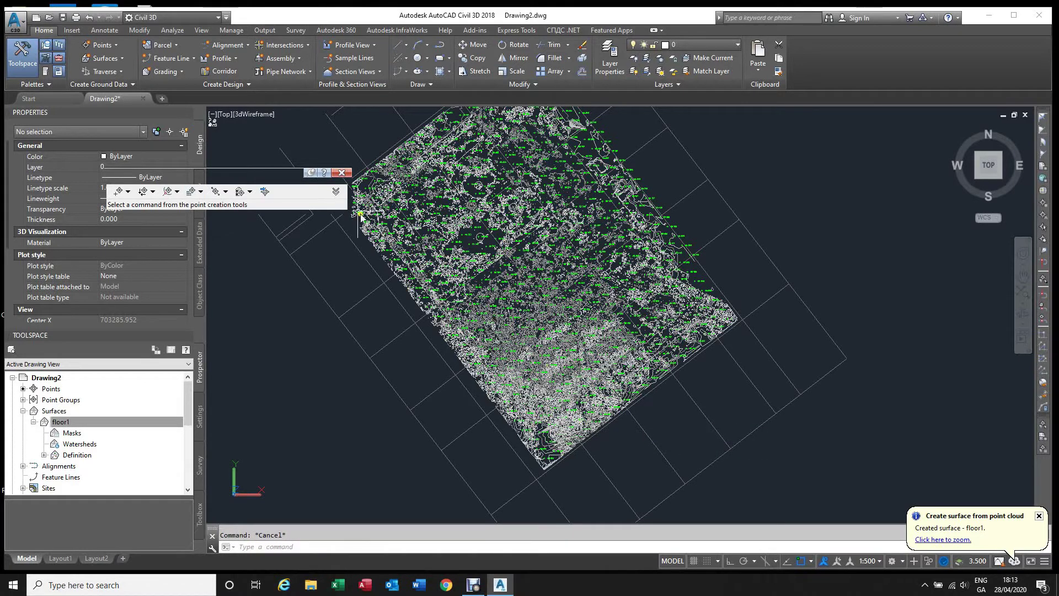
{"action": "left_click", "coordinate": [343, 172]}
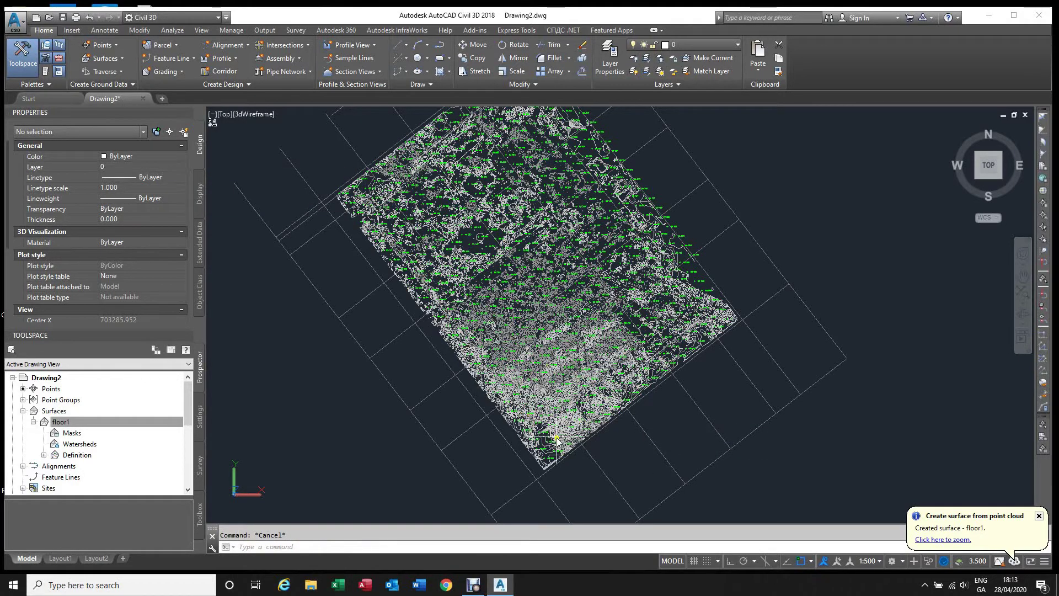
Turn the view so the floor's edges run square to the screen and open the SL point style for editing.
{"action": "scroll", "coordinate": [557, 440], "scroll_direction": "up", "scroll_amount": 3}
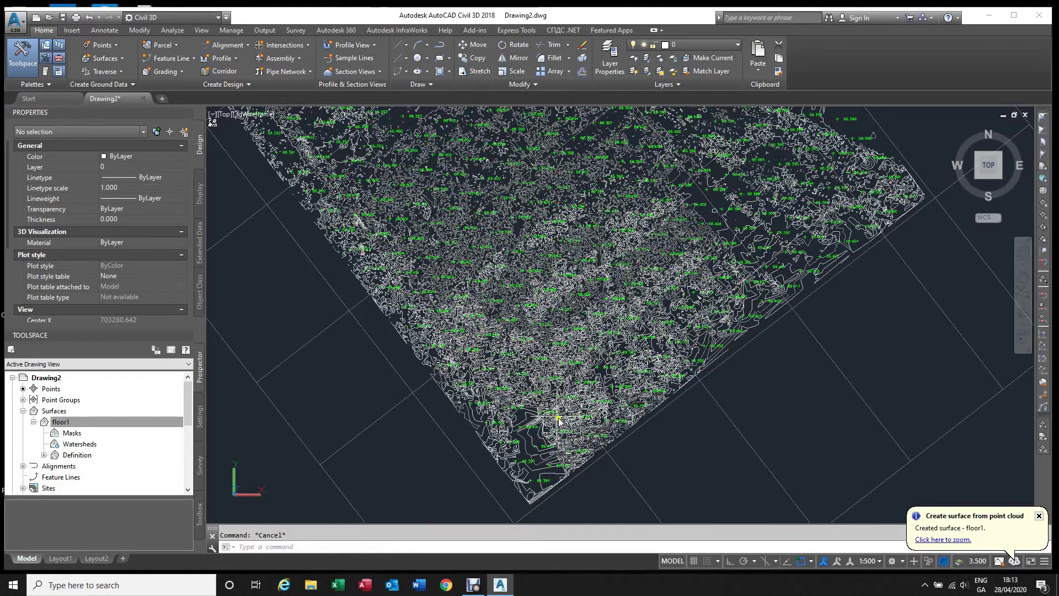
{"action": "middle_click_drag", "start_coordinate": [653, 463], "coordinate": [598, 477], "text": "shift"}
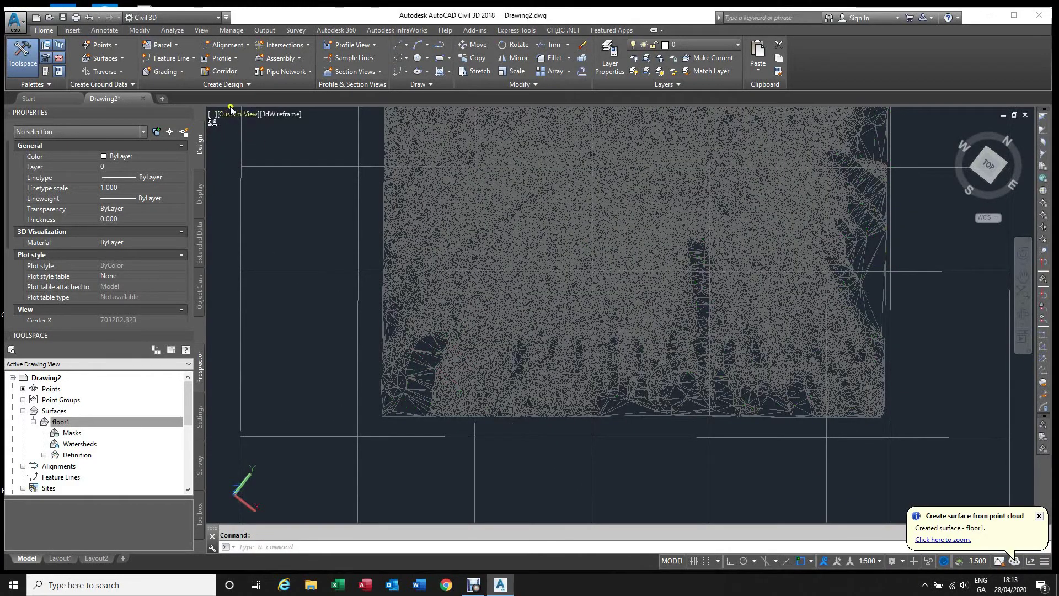
{"action": "left_click", "coordinate": [200, 411]}
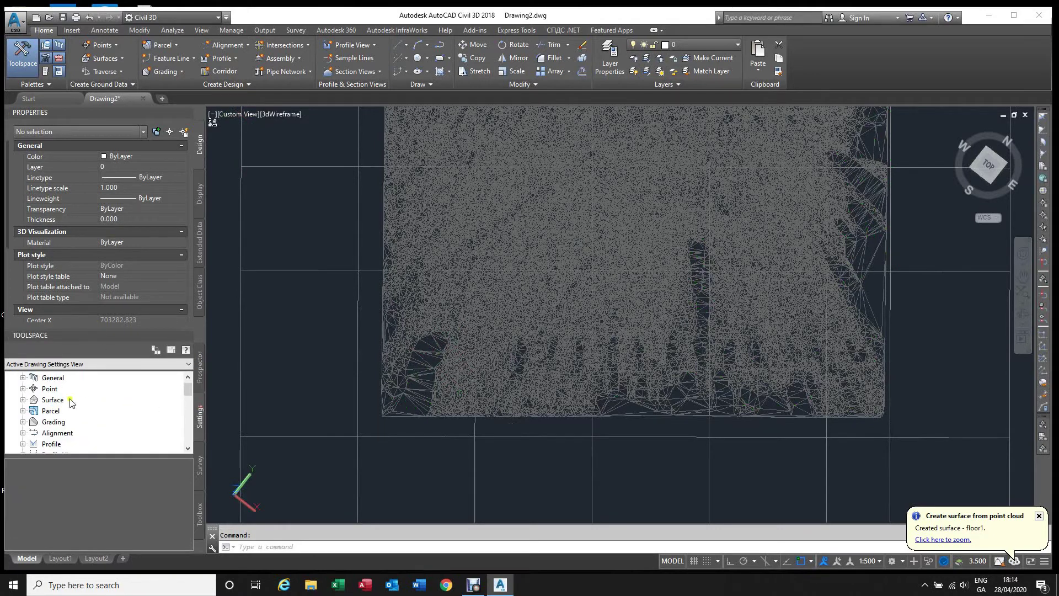
{"action": "left_click", "coordinate": [23, 389]}
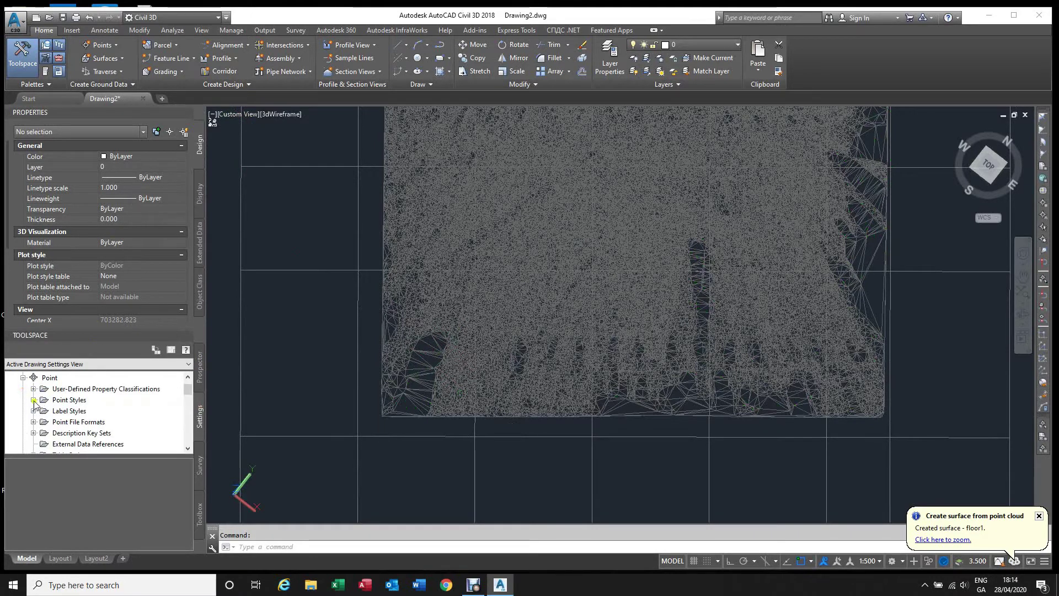
{"action": "left_click", "coordinate": [34, 400]}
{"action": "scroll", "coordinate": [79, 411], "scroll_direction": "down", "scroll_amount": 6}
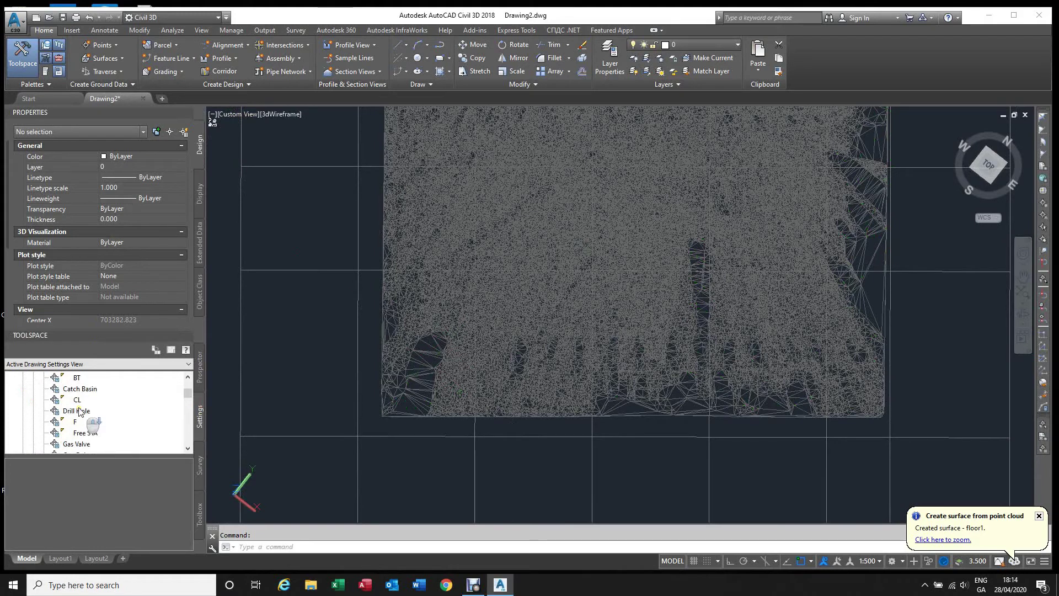
{"action": "scroll", "coordinate": [79, 416], "scroll_direction": "down", "scroll_amount": 1}
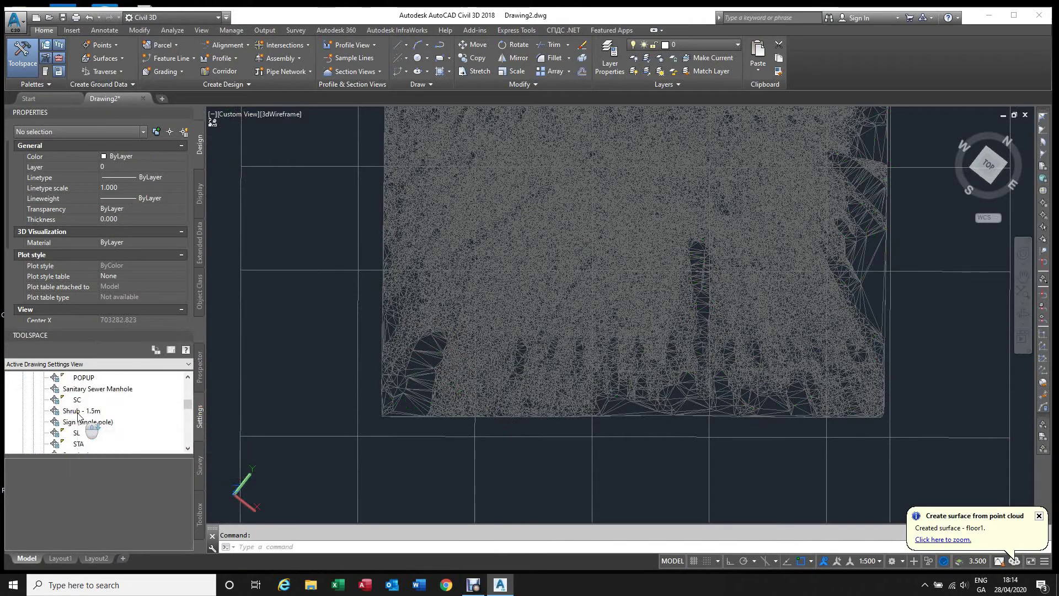
{"action": "left_click", "coordinate": [77, 433]}
{"action": "right_click", "coordinate": [78, 435]}
{"action": "left_click", "coordinate": [107, 439]}
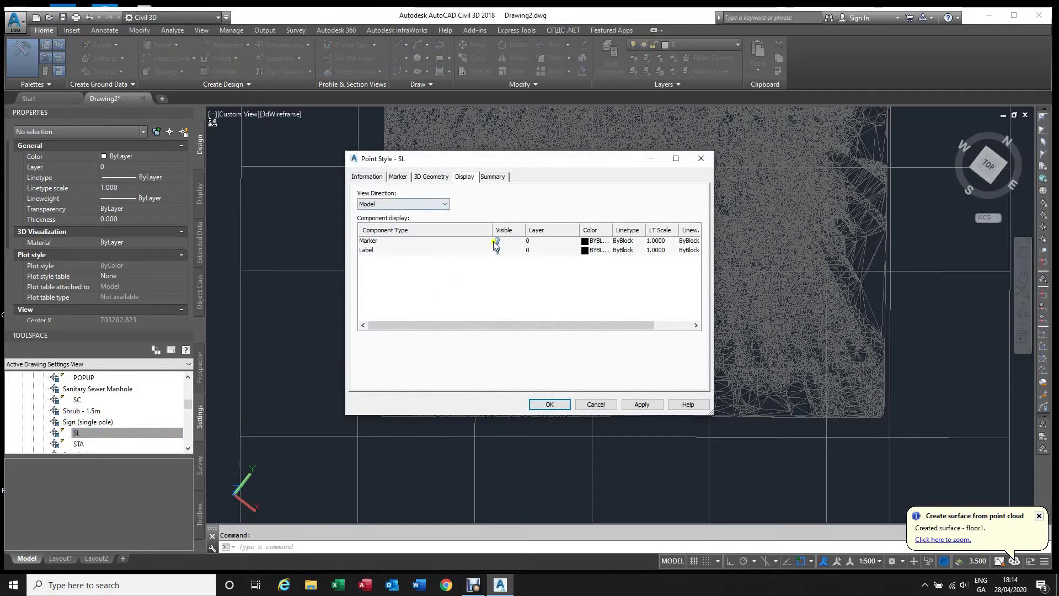
Make the SL point style's Marker and Label visible in the Model view direction and accept the style.
{"action": "left_click", "coordinate": [496, 242]}
{"action": "left_click", "coordinate": [498, 251]}
{"action": "left_click", "coordinate": [642, 405]}
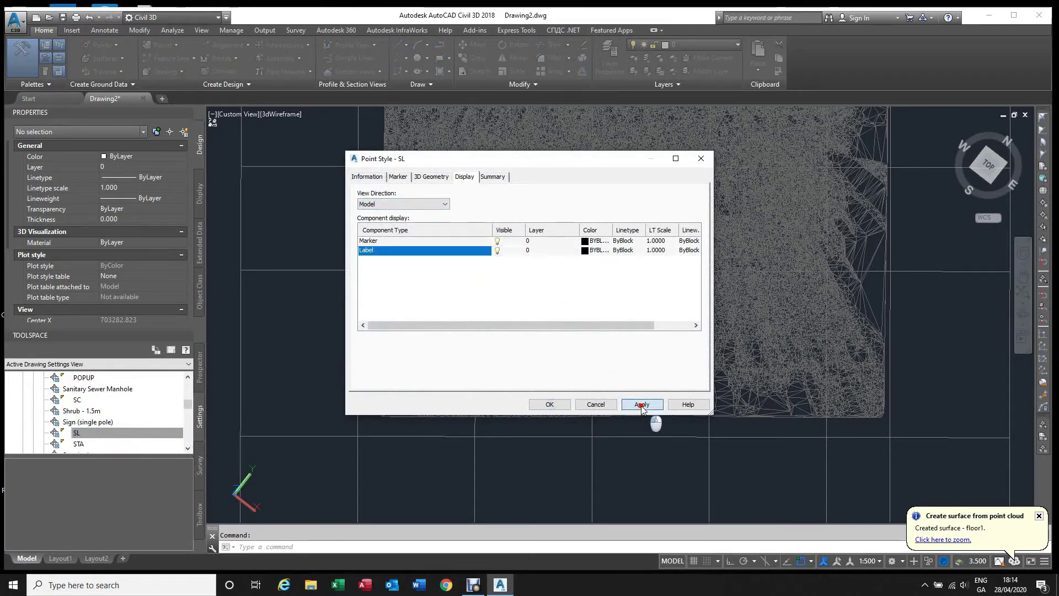
{"action": "left_click", "coordinate": [549, 405]}
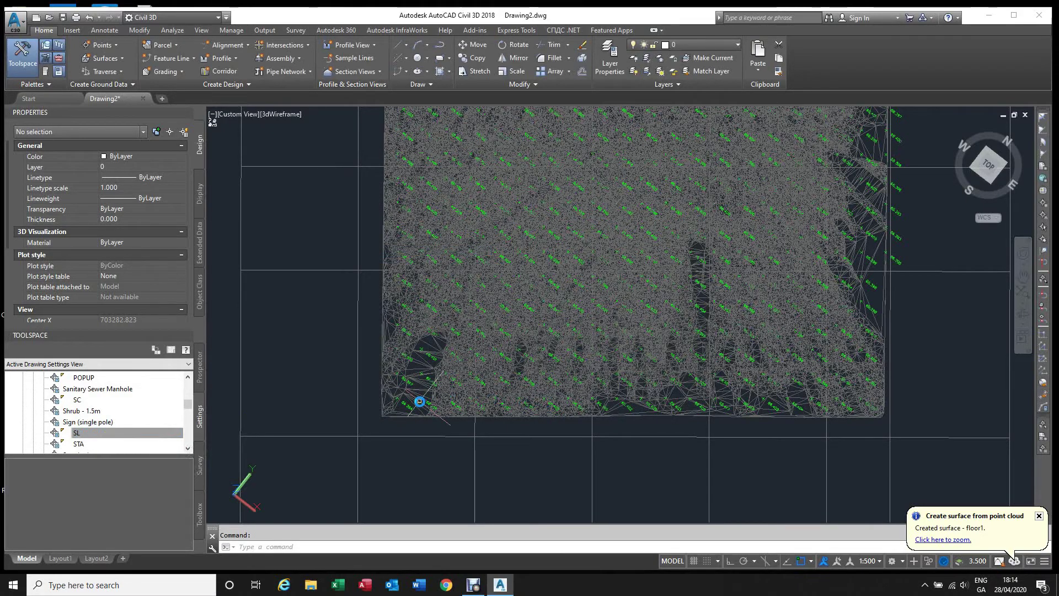
Select the block of SL grid points at the floor's southern corner, four columns of six points.
{"action": "scroll", "coordinate": [419, 401], "scroll_direction": "up", "scroll_amount": 2}
{"action": "scroll", "coordinate": [445, 374], "scroll_direction": "up", "scroll_amount": 2}
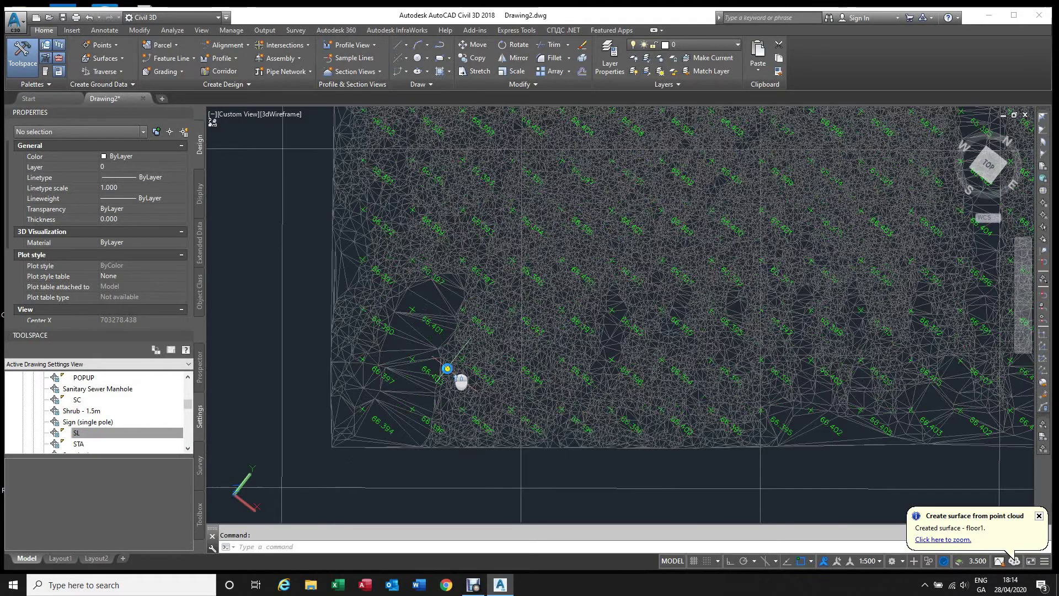
{"action": "left_click", "coordinate": [334, 150]}
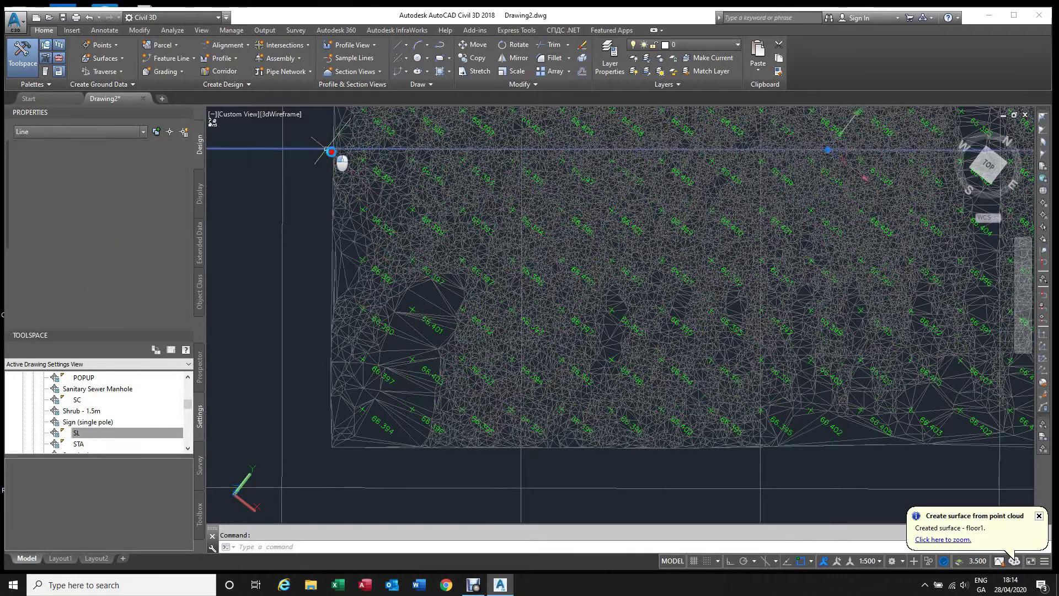
{"action": "key", "text": "Escape"}
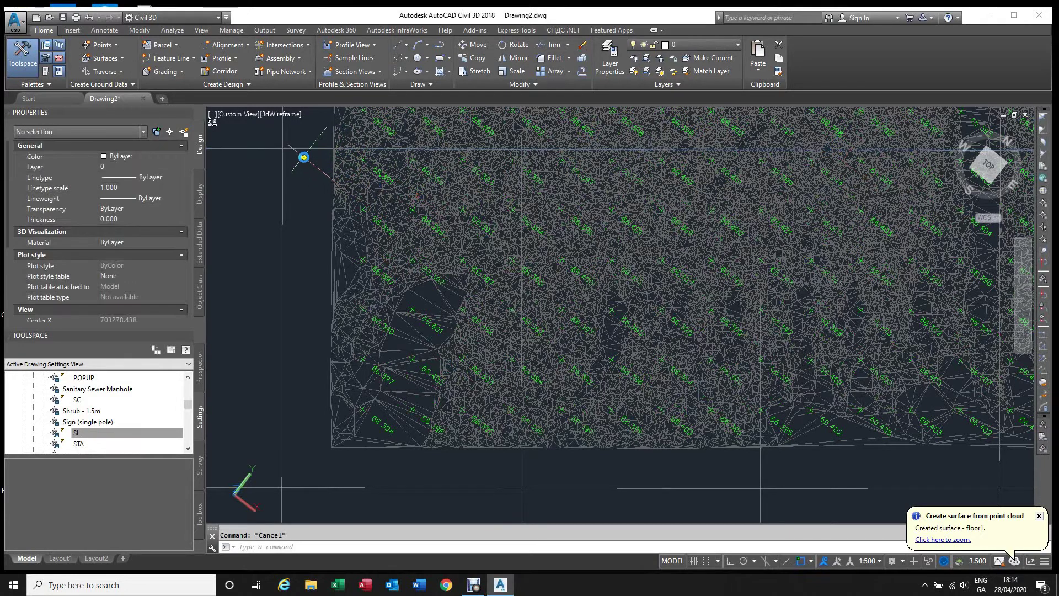
{"action": "mouse_move", "coordinate": [323, 155]}
{"action": "left_mouse_down"}
{"action": "mouse_move", "coordinate": [383, 193]}
{"action": "mouse_move", "coordinate": [379, 171]}
{"action": "mouse_move", "coordinate": [319, 159]}
{"action": "mouse_move", "coordinate": [485, 157]}
{"action": "left_mouse_up"}
{"action": "mouse_move", "coordinate": [525, 180]}
{"action": "left_mouse_down"}
{"action": "mouse_move", "coordinate": [522, 421]}
{"action": "mouse_move", "coordinate": [487, 470]}
{"action": "mouse_move", "coordinate": [319, 463]}
{"action": "left_mouse_up"}
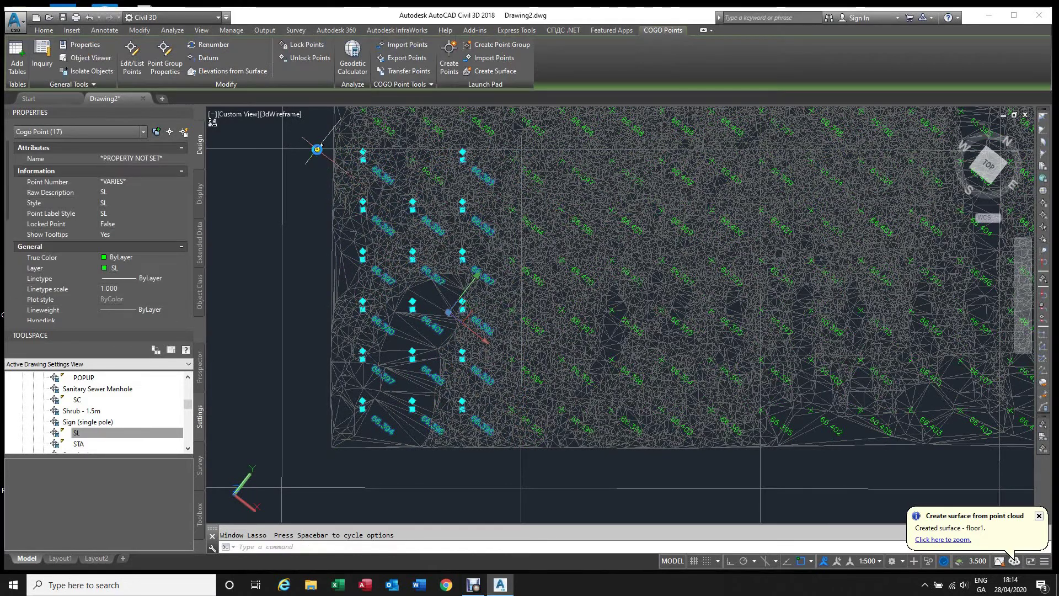
{"action": "left_click", "coordinate": [315, 140]}
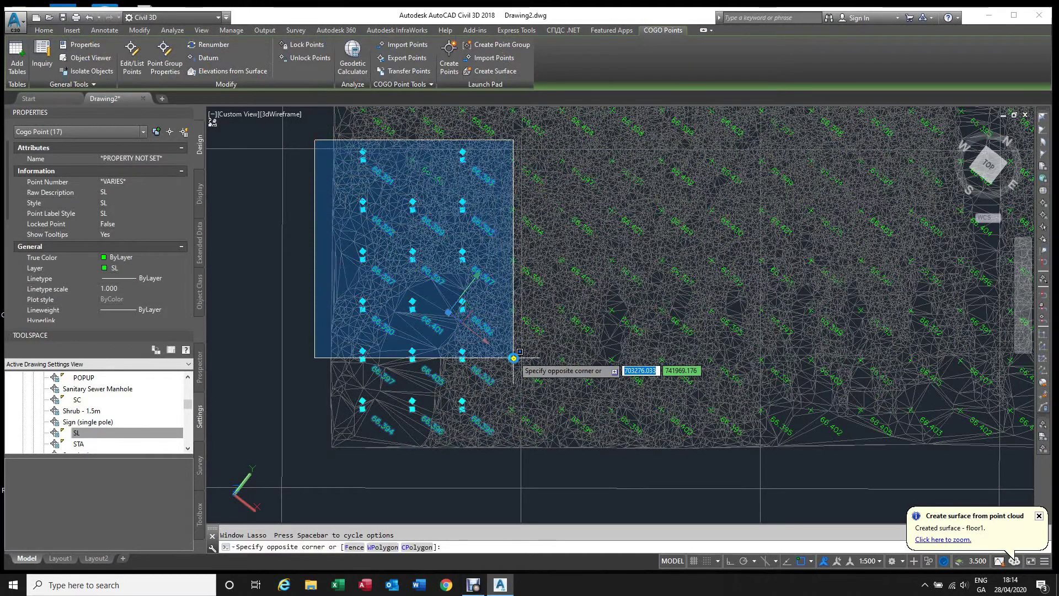
{"action": "left_click", "coordinate": [517, 468]}
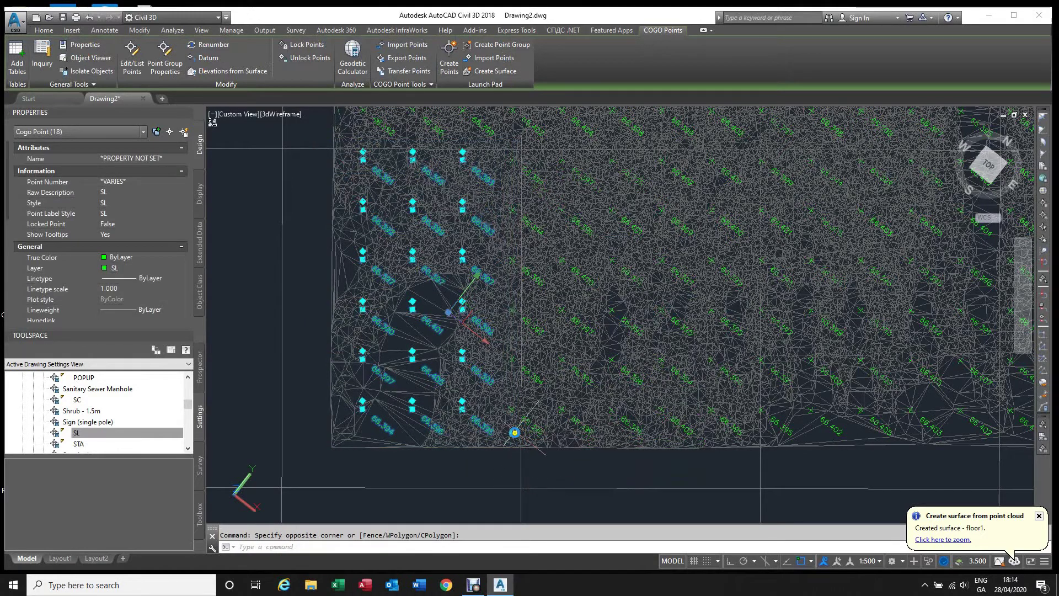
{"action": "left_click", "coordinate": [321, 138]}
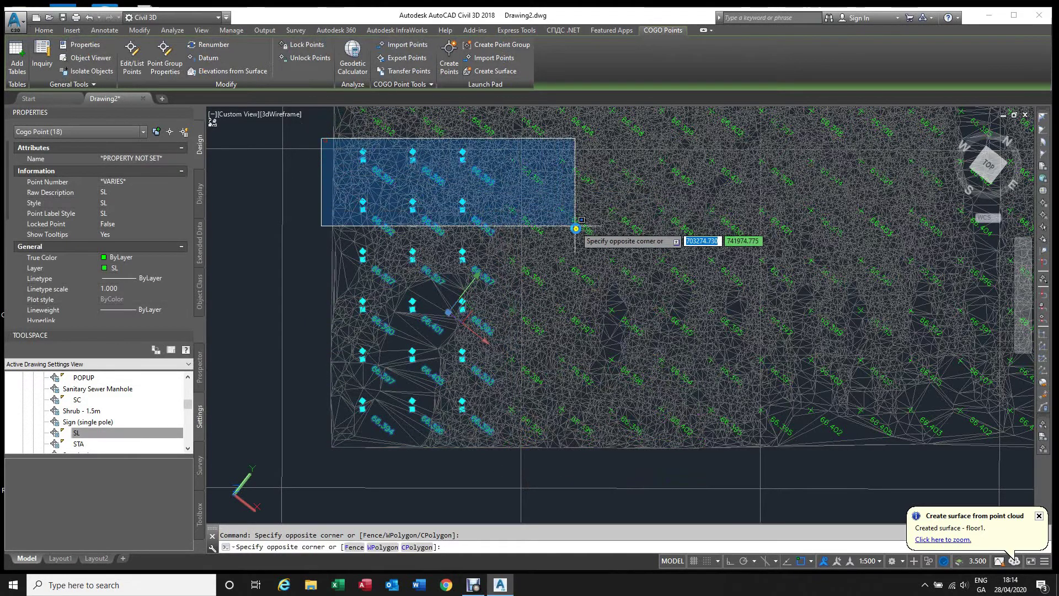
{"action": "left_click", "coordinate": [556, 467]}
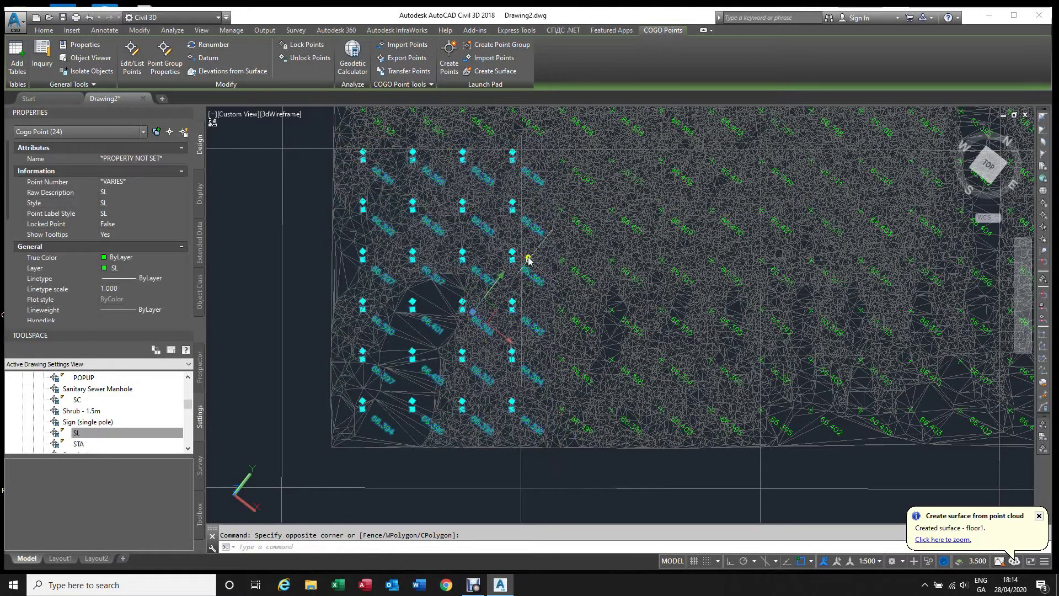
Open the selected SL points in the Point Editor and select all their rows.
{"action": "right_click", "coordinate": [312, 286]}
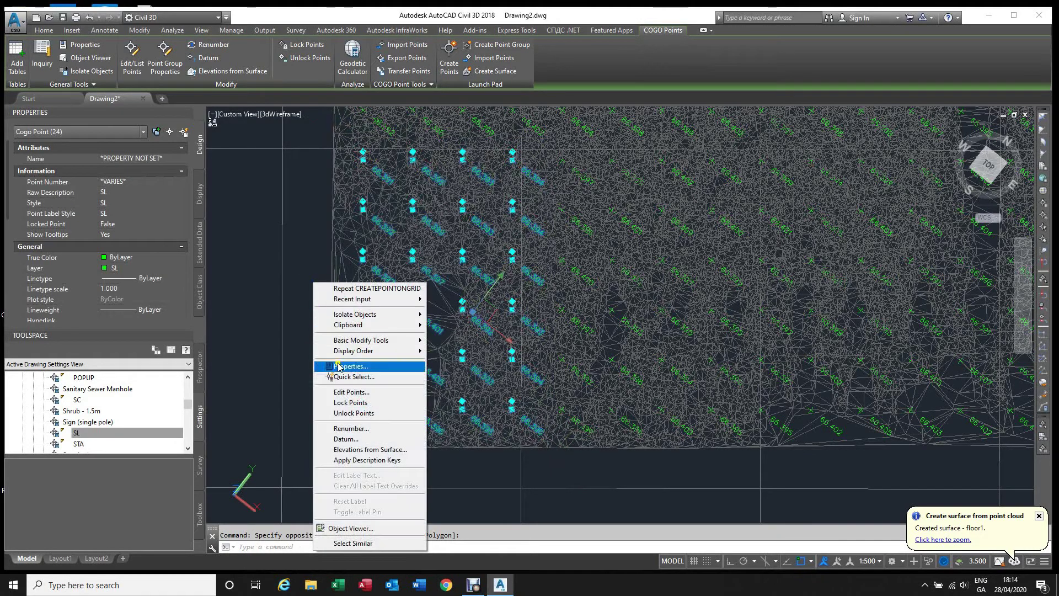
{"action": "left_click", "coordinate": [353, 392]}
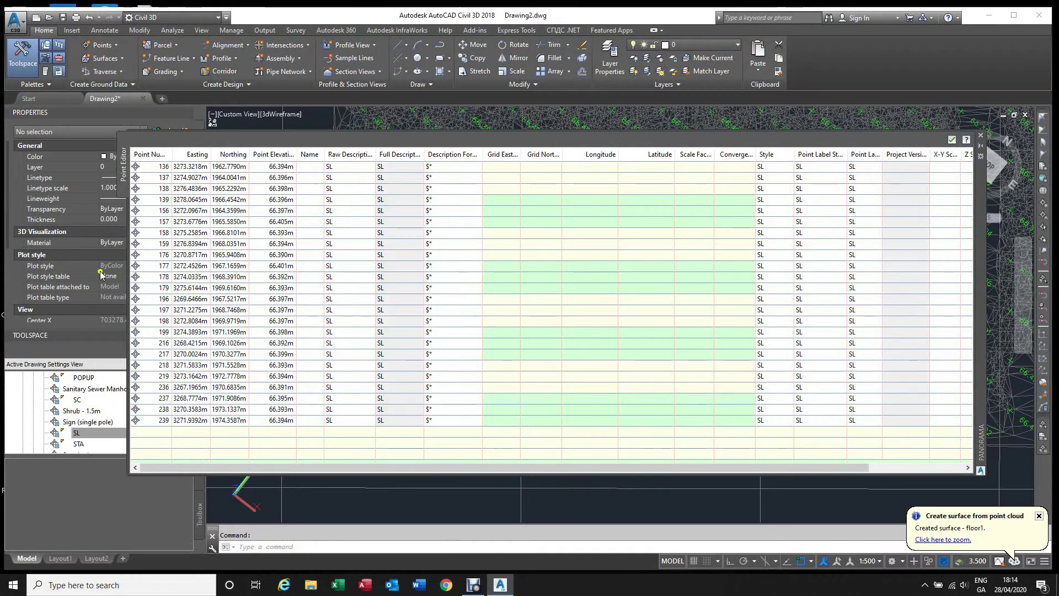
{"action": "left_click", "coordinate": [156, 167]}
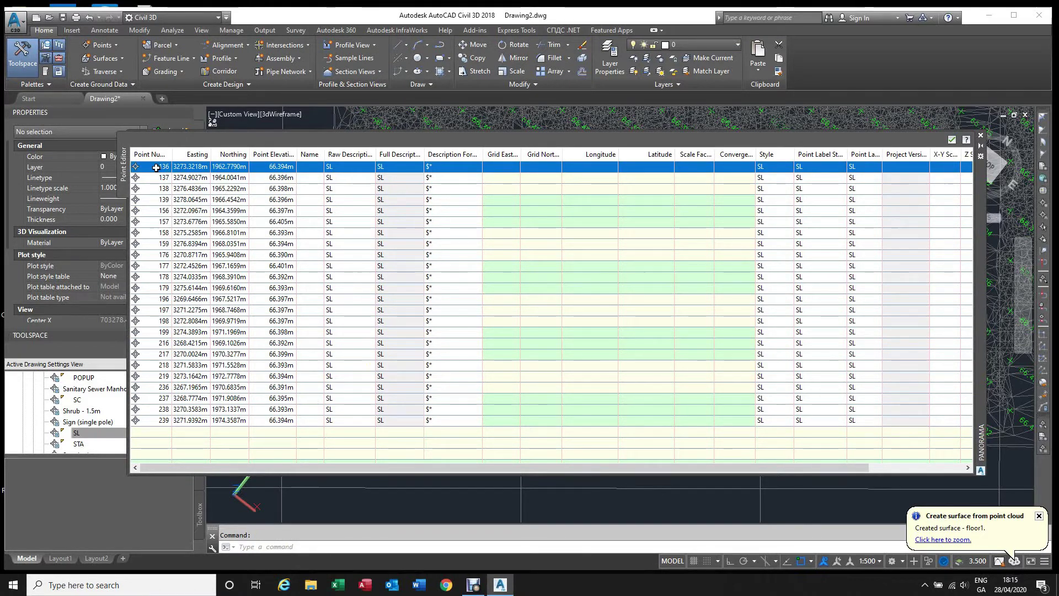
{"action": "key", "text": "ctrl+a"}
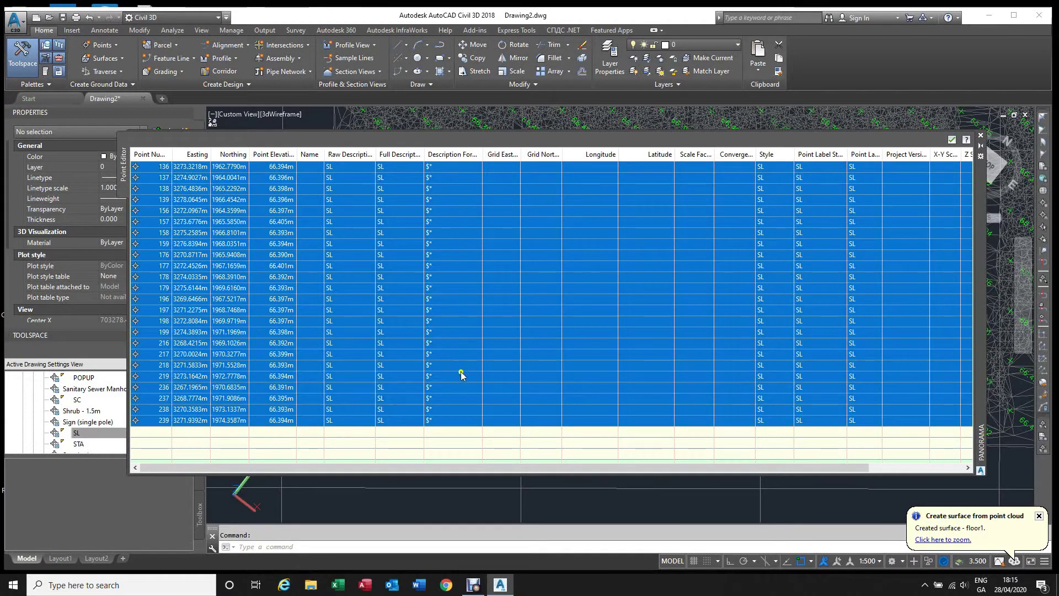
Export the selected points in PENZD (comma delimited) format to section 1.csv in the private folder and close the Point Editor.
{"action": "right_click", "coordinate": [353, 278]}
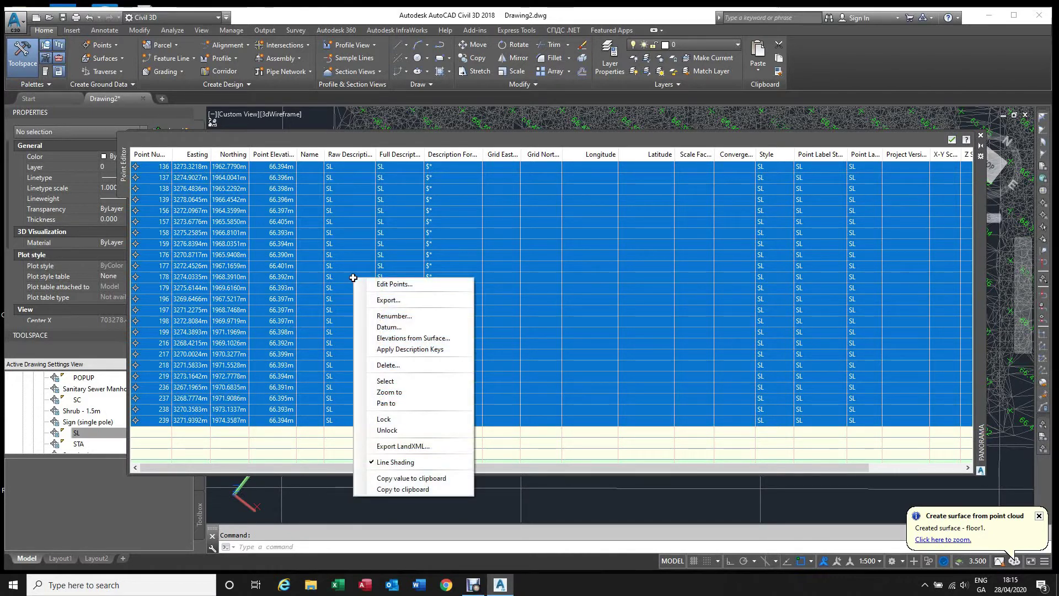
{"action": "left_click", "coordinate": [407, 301]}
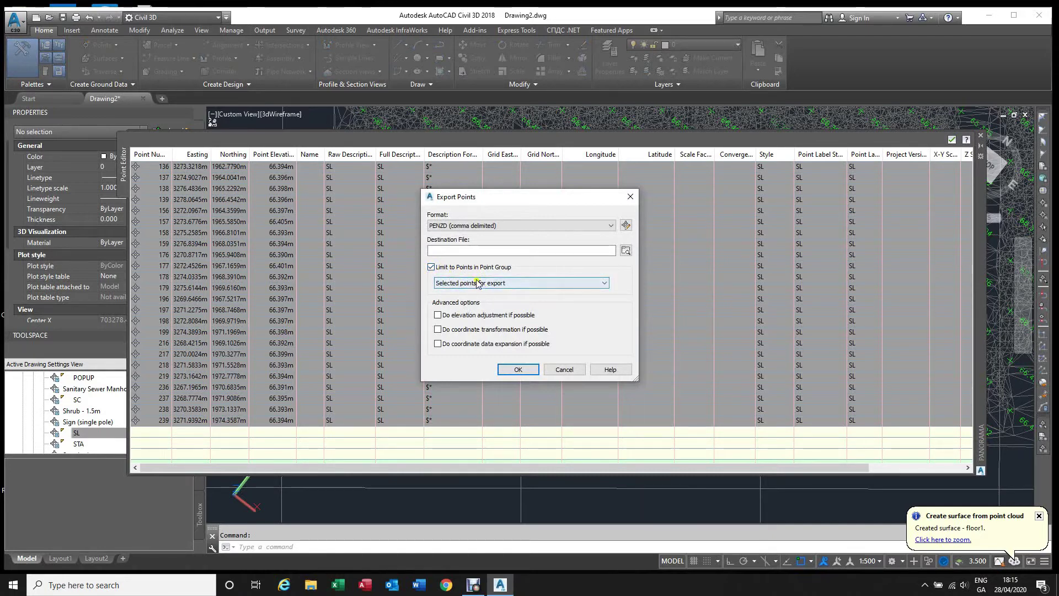
{"action": "left_click", "coordinate": [626, 250]}
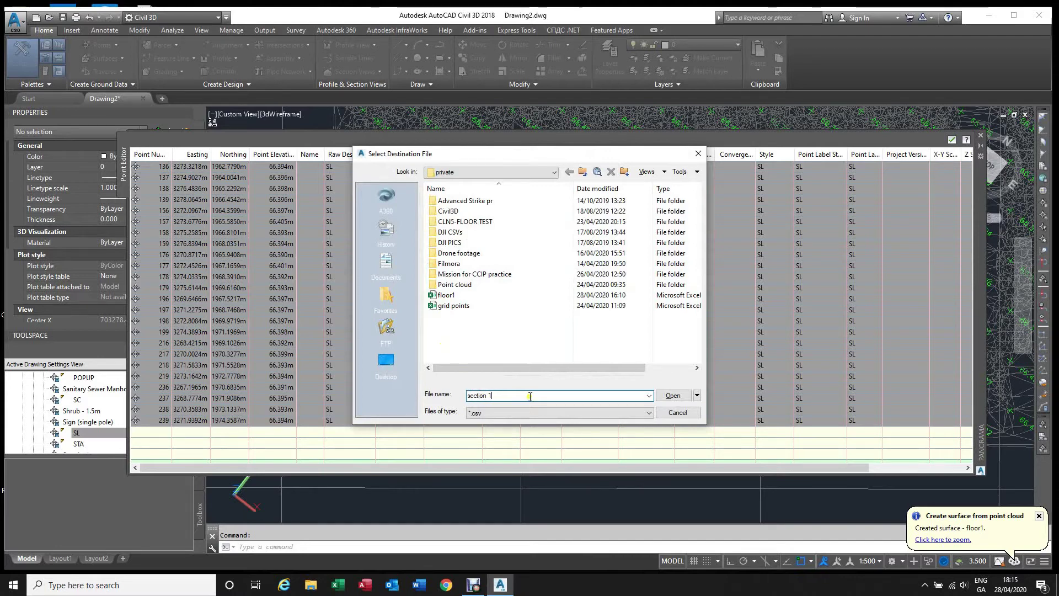
{"action": "left_click", "coordinate": [671, 397]}
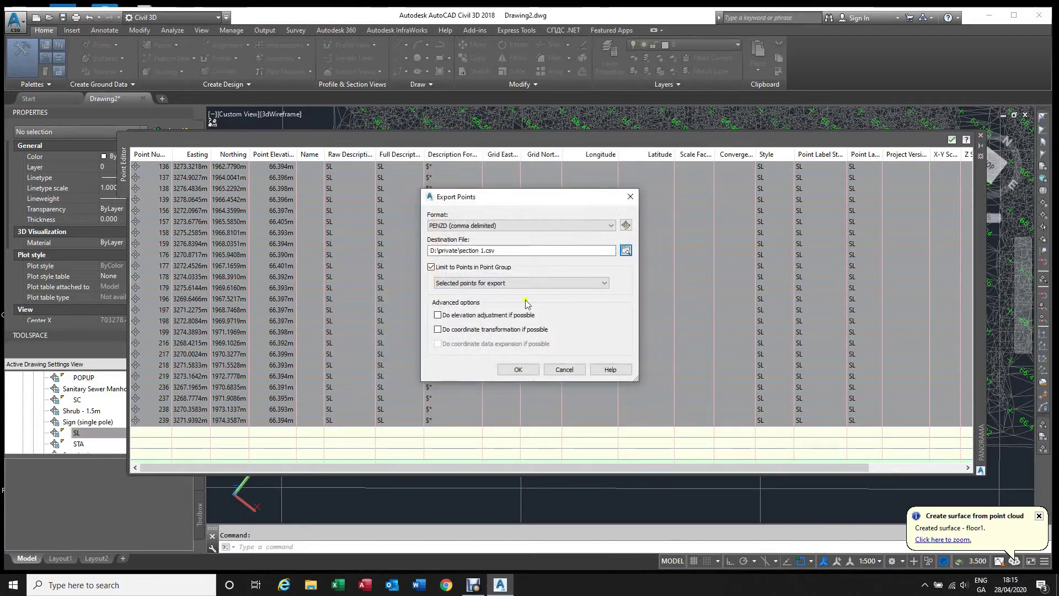
{"action": "left_click", "coordinate": [518, 369]}
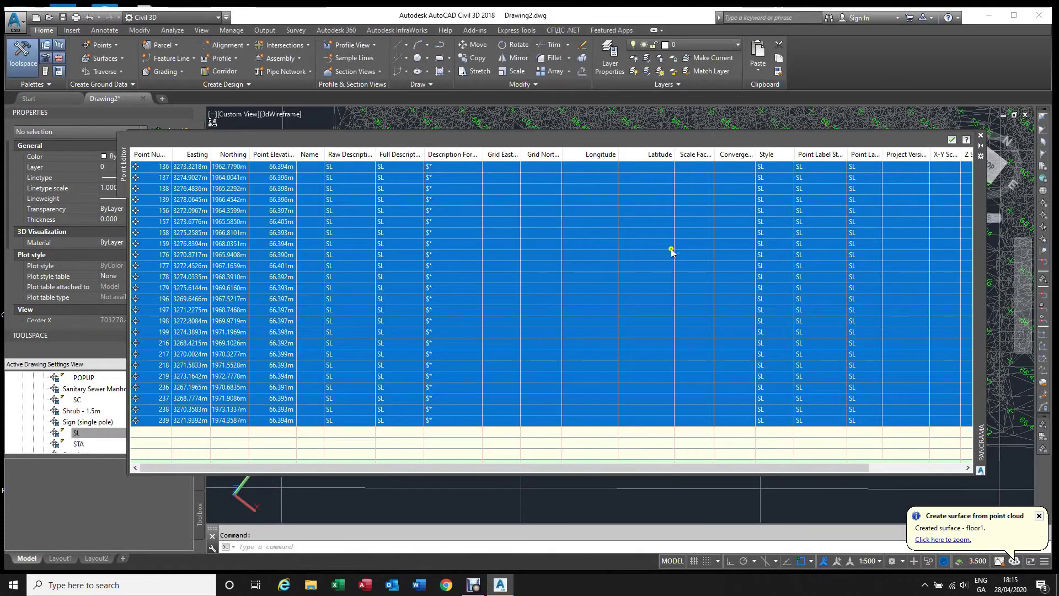
{"action": "left_click", "coordinate": [742, 410]}
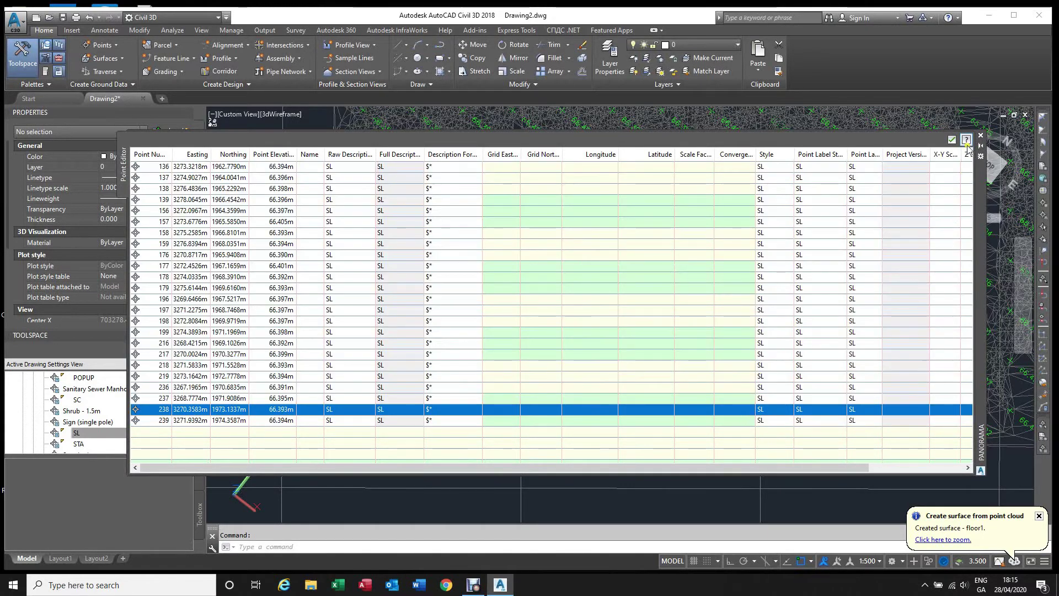
{"action": "left_click", "coordinate": [981, 136]}
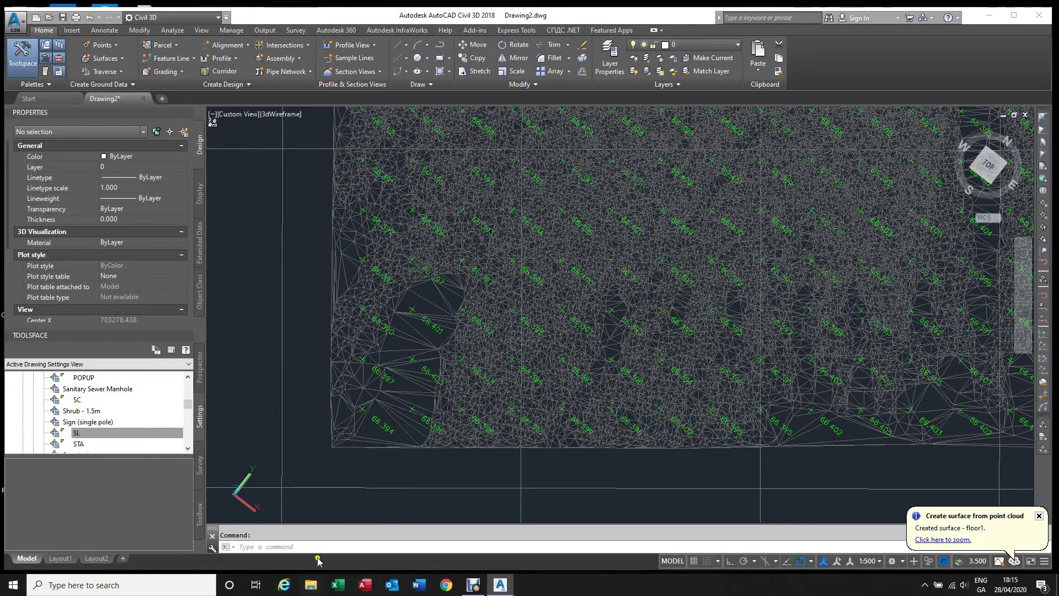
Switch to File Explorer, sort the private folder by date modified and open the section 1 file in Excel.
{"action": "left_click", "coordinate": [312, 584]}
{"action": "left_click", "coordinate": [356, 212]}
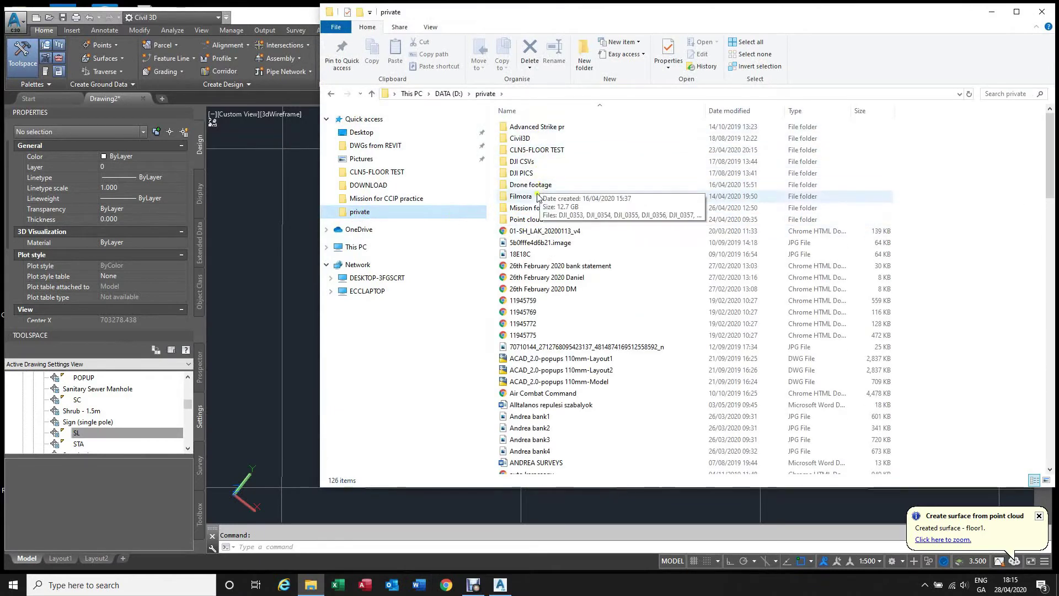
{"action": "scroll", "coordinate": [538, 201], "scroll_direction": "down", "scroll_amount": 2}
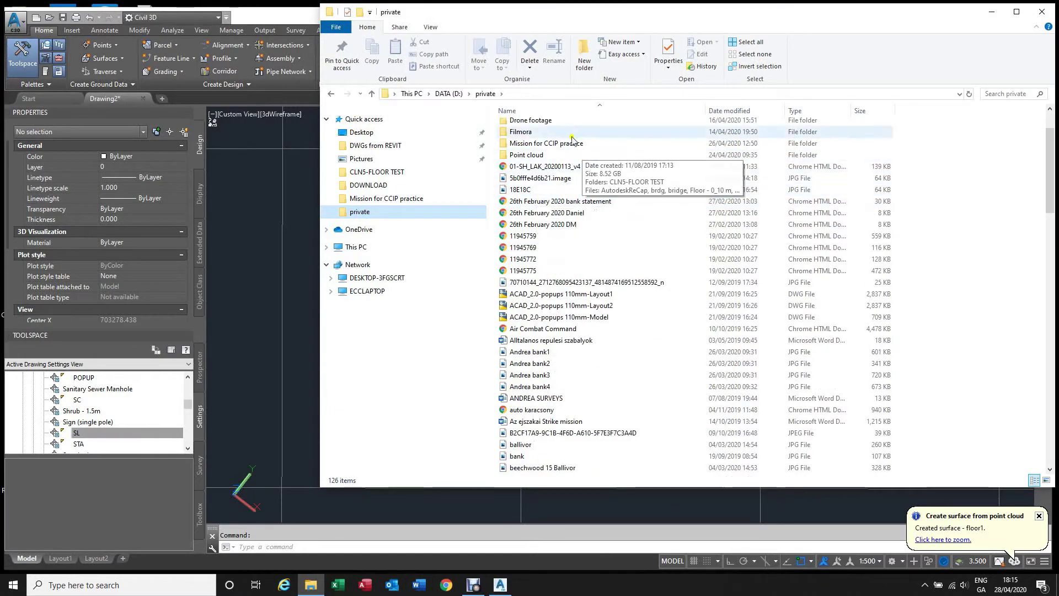
{"action": "scroll", "coordinate": [569, 138], "scroll_direction": "up", "scroll_amount": 2}
{"action": "left_click", "coordinate": [737, 111]}
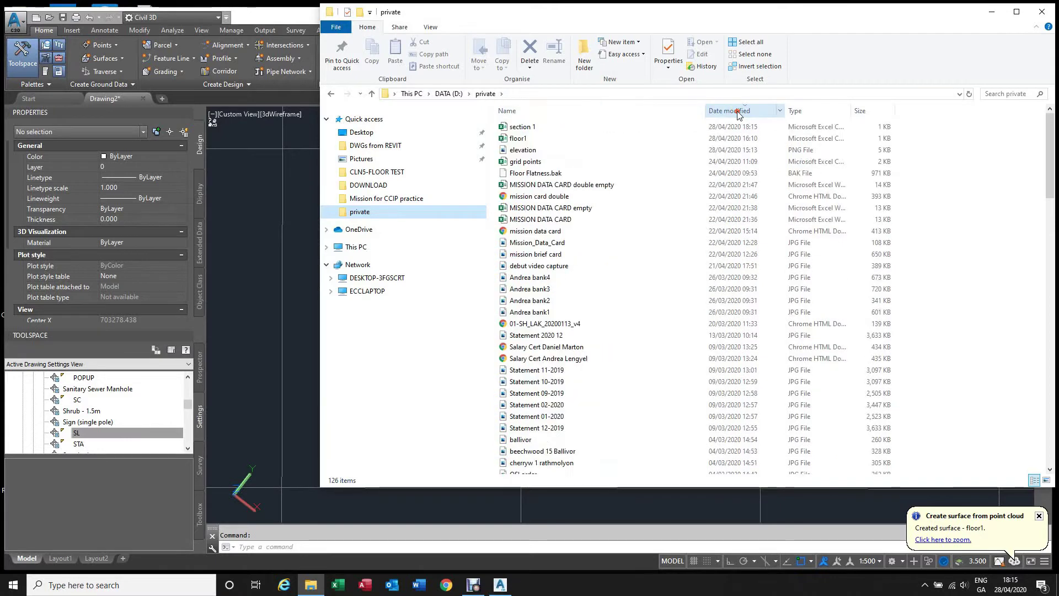
{"action": "double_click", "coordinate": [540, 127]}
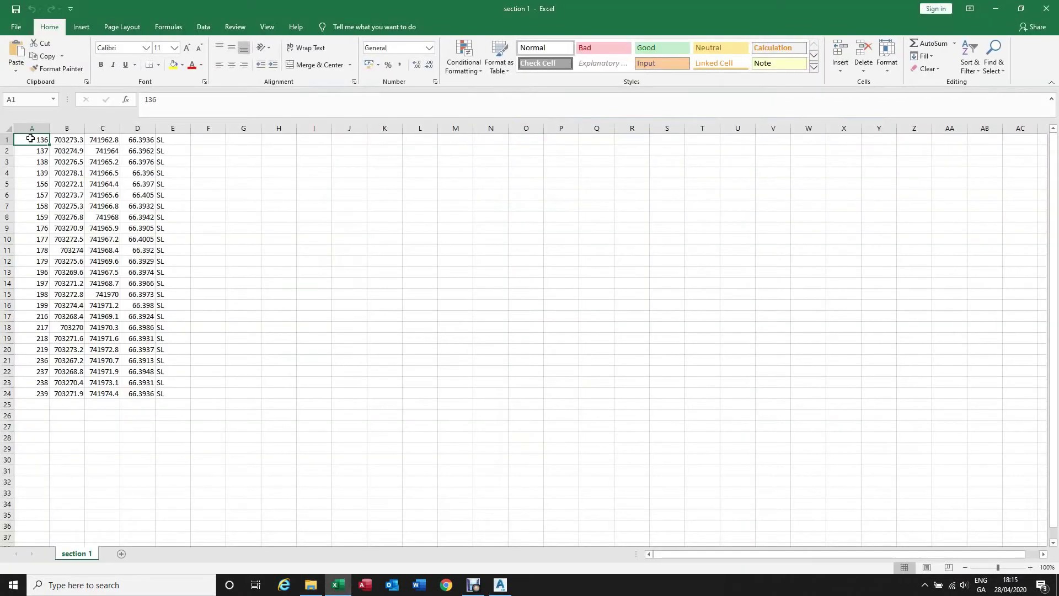
Look over the exported point rows in A1:E27, close Excel and File Explorer, and return to the floor drawing in Civil 3D.
{"action": "left_click_drag", "start_coordinate": [31, 138], "coordinate": [155, 420]}
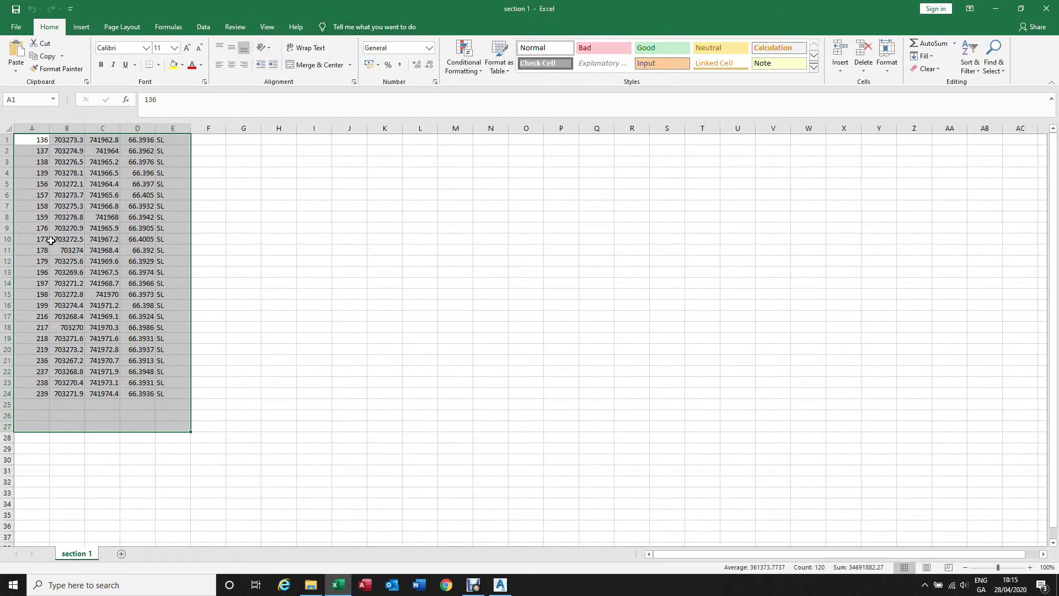
{"action": "left_click", "coordinate": [1047, 10]}
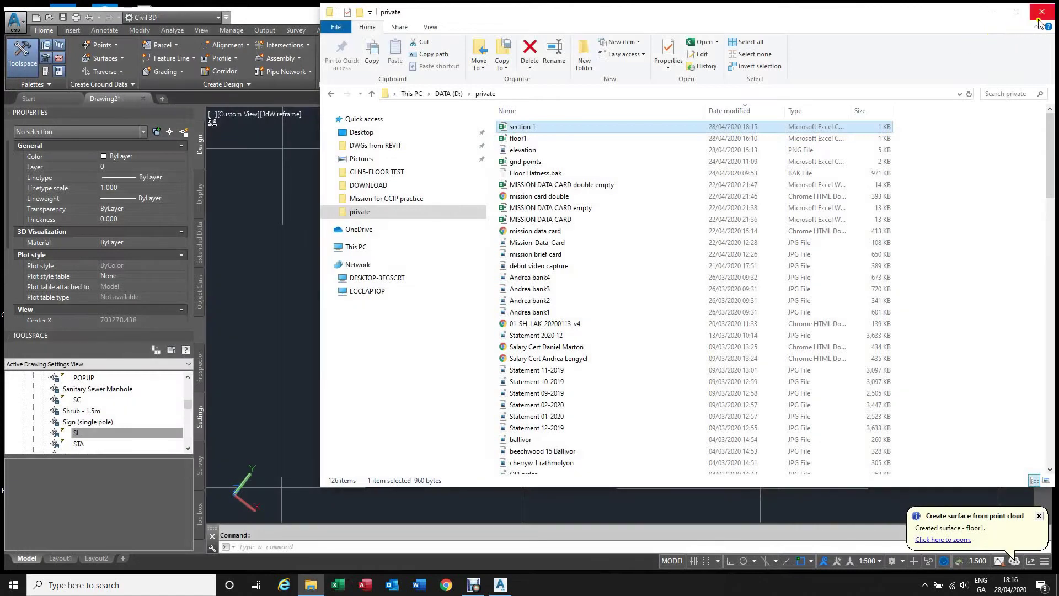
{"action": "left_click", "coordinate": [1039, 20]}
{"action": "scroll", "coordinate": [407, 393], "scroll_direction": "up", "scroll_amount": 5}
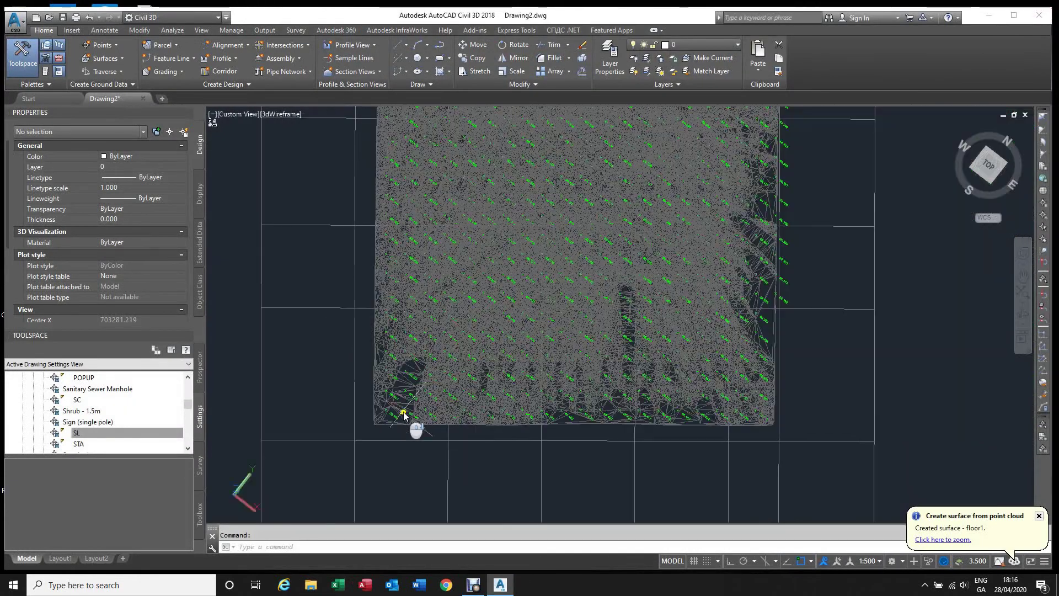
Offset the upper horizontal section line beside the floor surface's left edge by 1.5 m to its lower side.
{"action": "scroll", "coordinate": [424, 292], "scroll_direction": "down", "scroll_amount": 5}
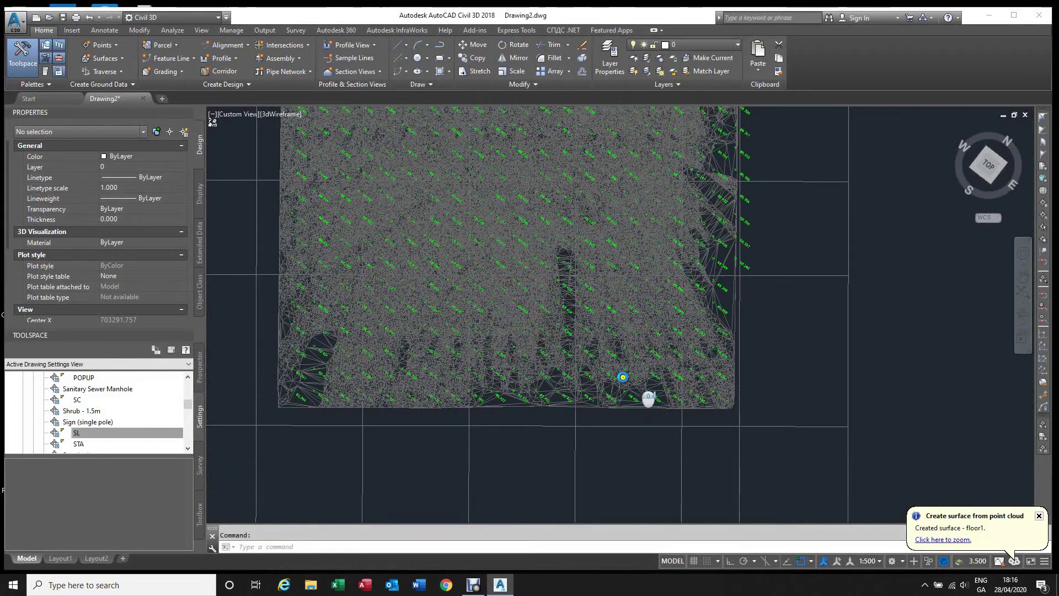
{"action": "scroll", "coordinate": [645, 397], "scroll_direction": "down", "scroll_amount": 2}
{"action": "scroll", "coordinate": [504, 287], "scroll_direction": "up", "scroll_amount": 3}
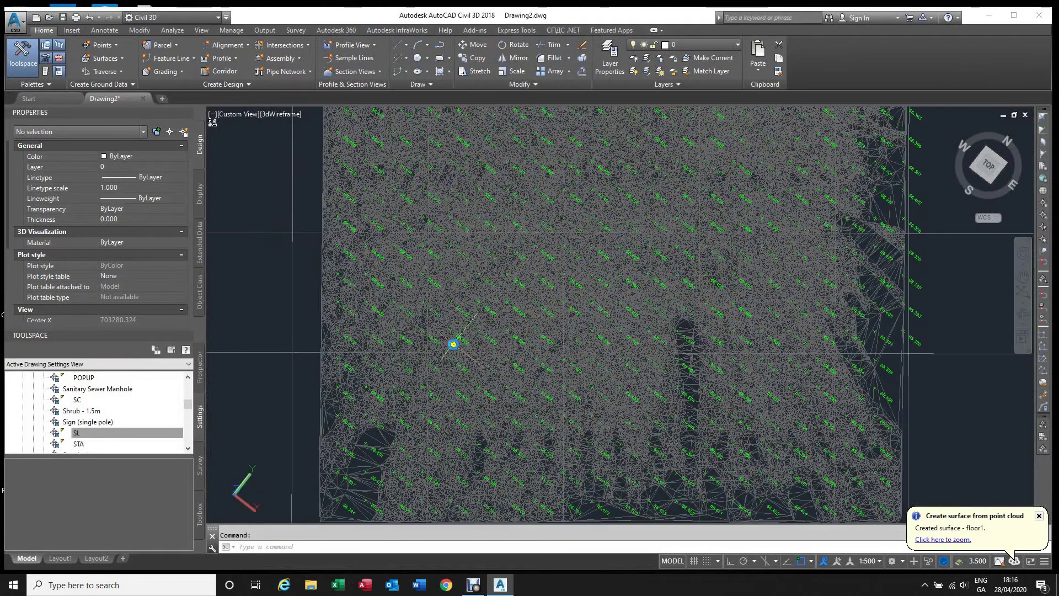
{"action": "scroll", "coordinate": [425, 237], "scroll_direction": "up", "scroll_amount": 3}
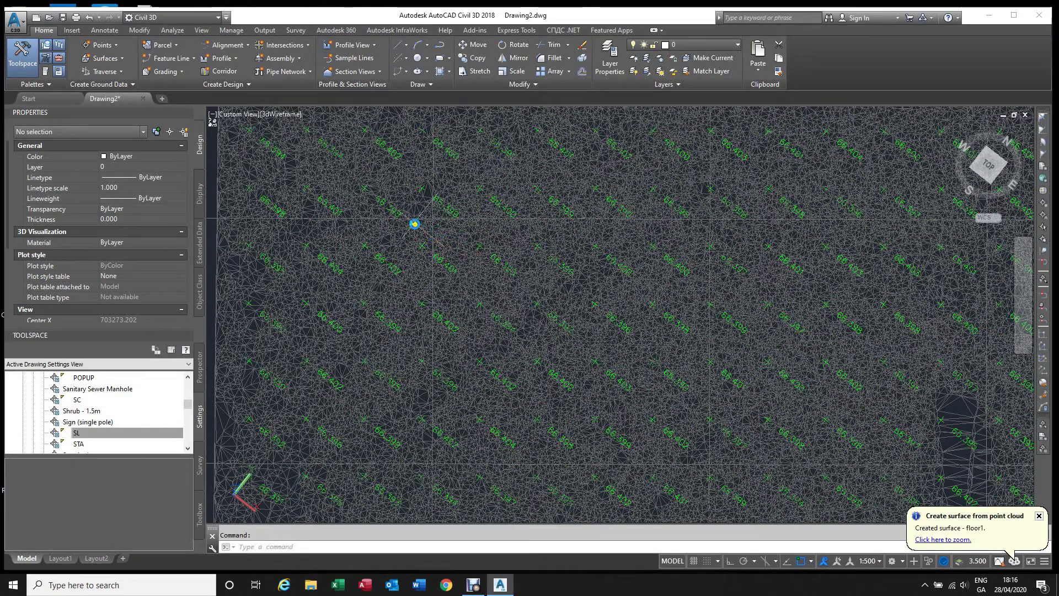
{"action": "middle_click_drag", "start_coordinate": [428, 241], "coordinate": [613, 231]}
{"action": "scroll", "coordinate": [357, 233], "scroll_direction": "up", "scroll_amount": 1}
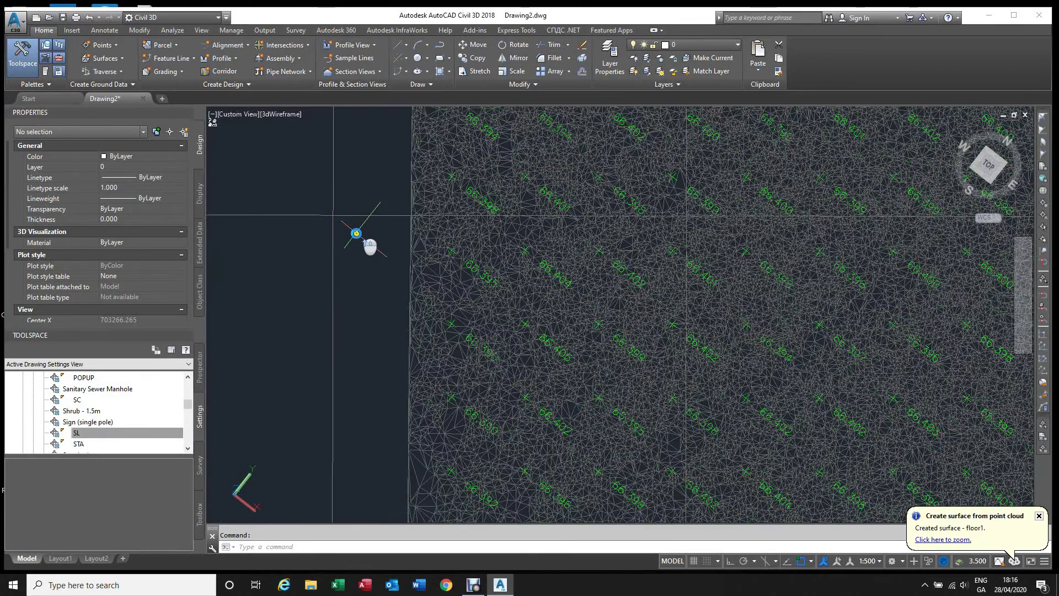
{"action": "scroll", "coordinate": [361, 234], "scroll_direction": "down", "scroll_amount": 2}
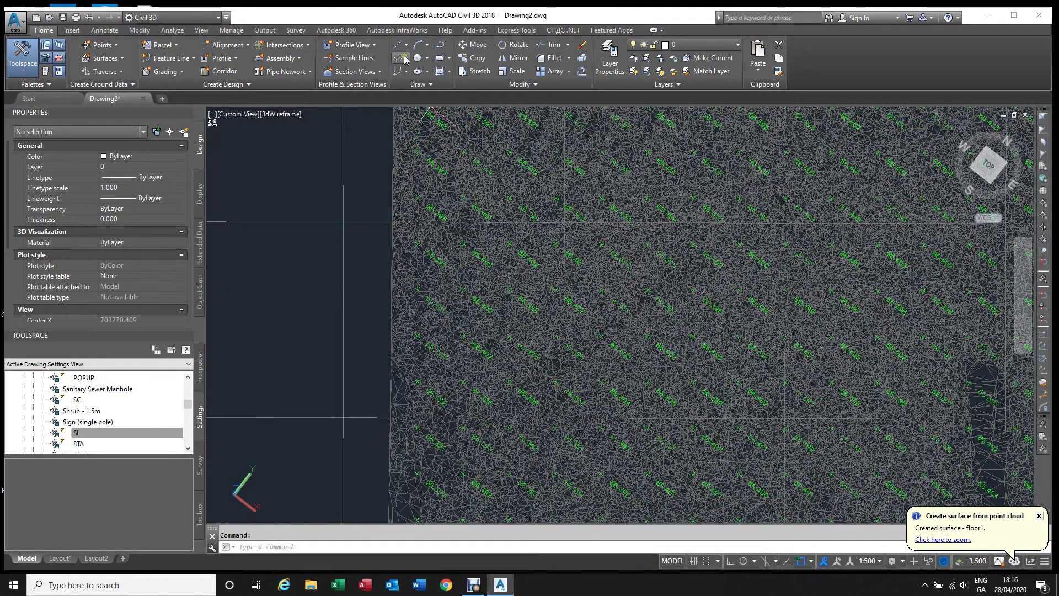
{"action": "left_click", "coordinate": [582, 71]}
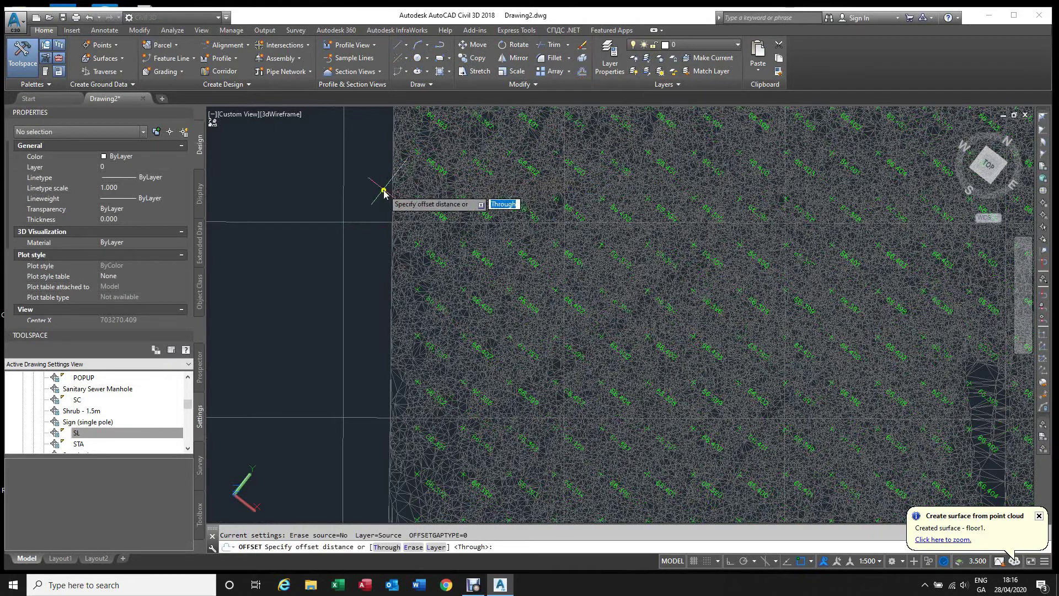
{"action": "type", "text": "1.5"}
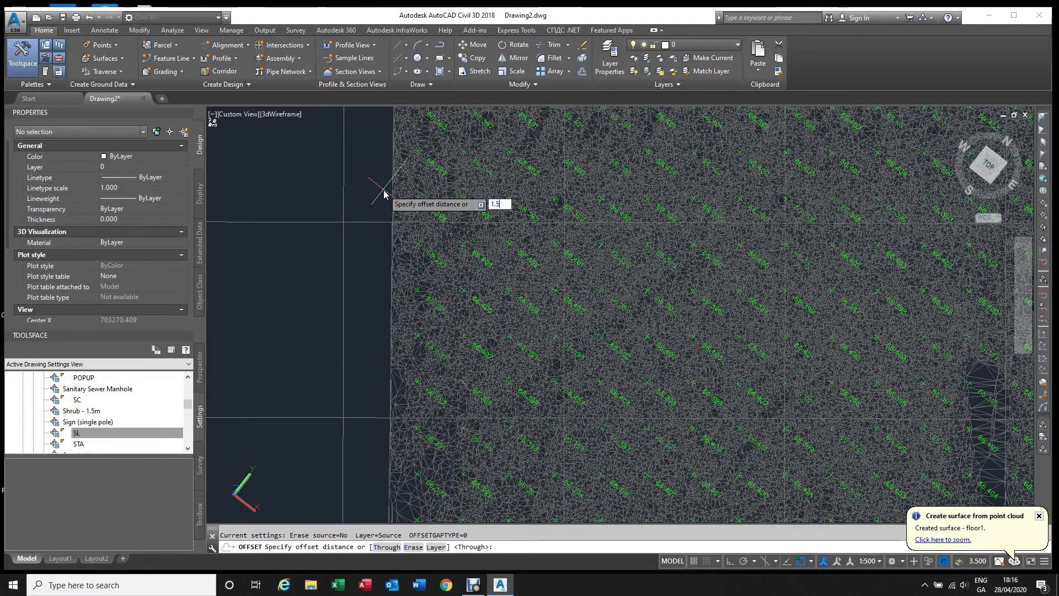
{"action": "key", "text": "Return"}
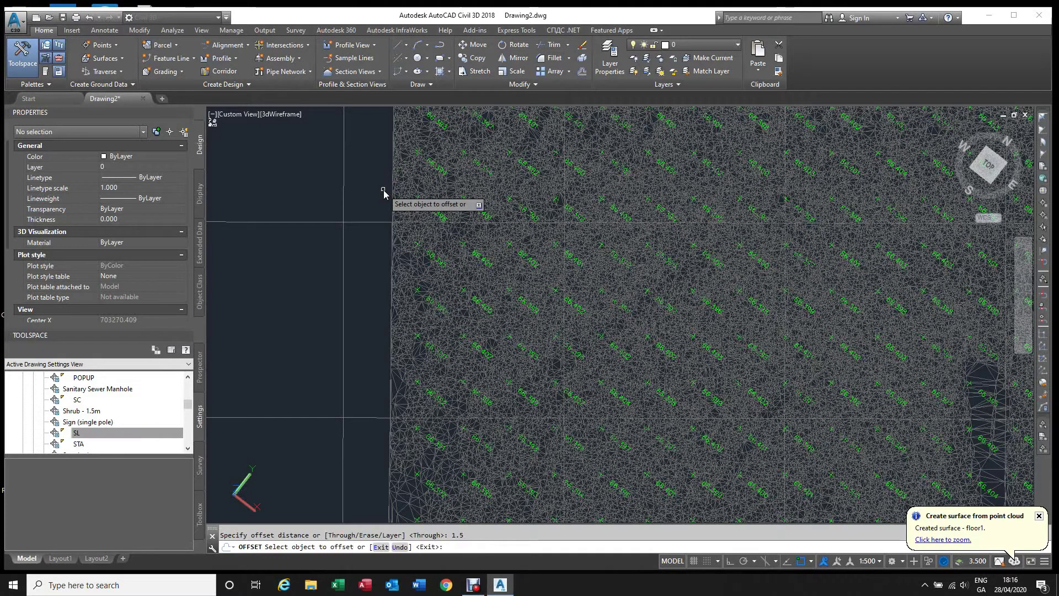
{"action": "left_click", "coordinate": [378, 223]}
{"action": "left_click", "coordinate": [377, 237]}
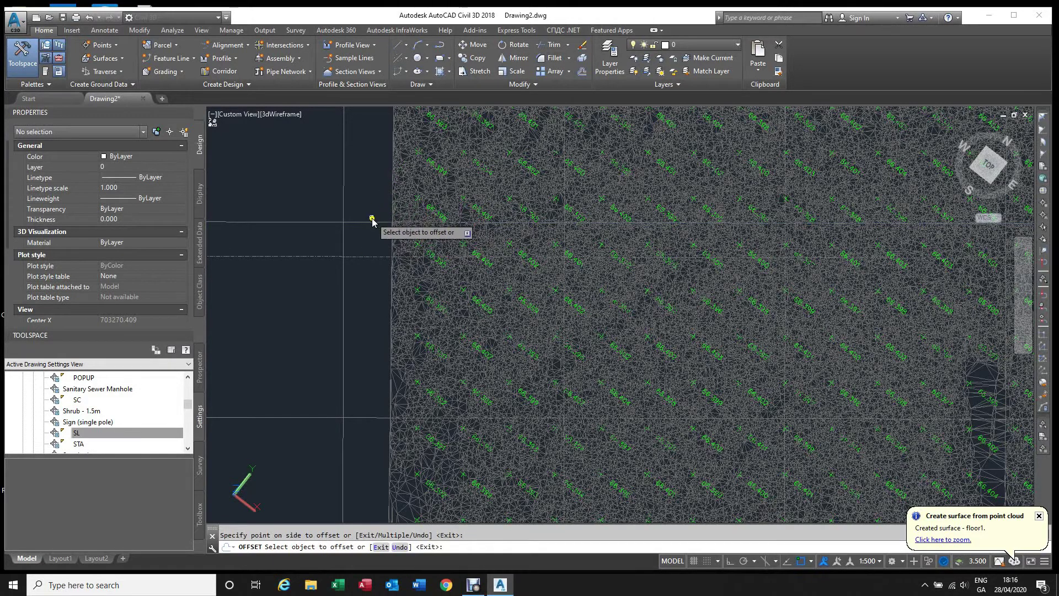
Offset the same horizontal section line by 1.5 m to its upper side, giving it a parallel on both sides.
{"action": "left_click", "coordinate": [372, 222]}
{"action": "key", "text": "Escape"}
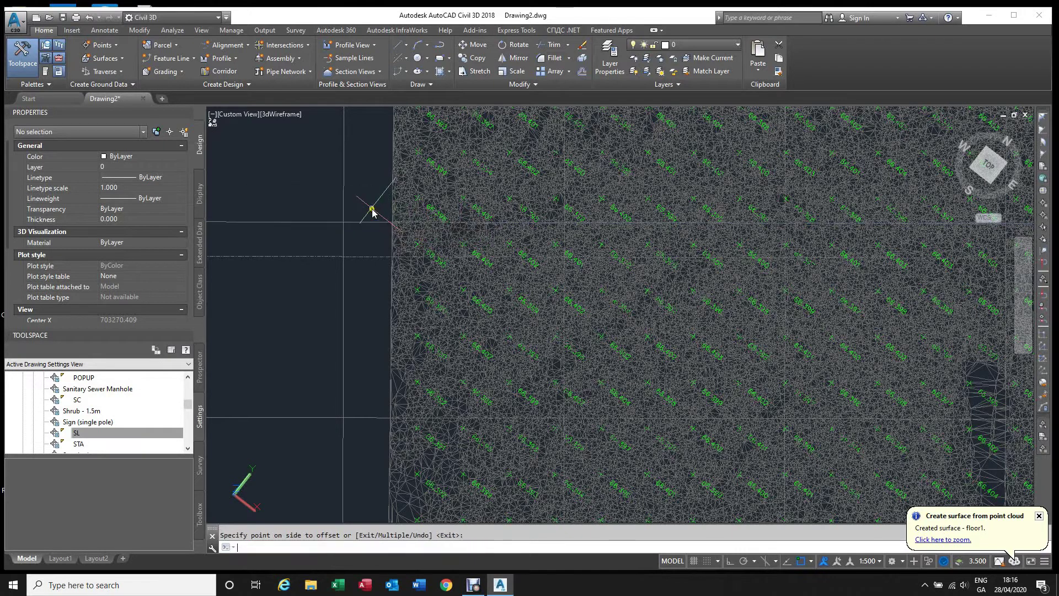
{"action": "key", "text": "Return"}
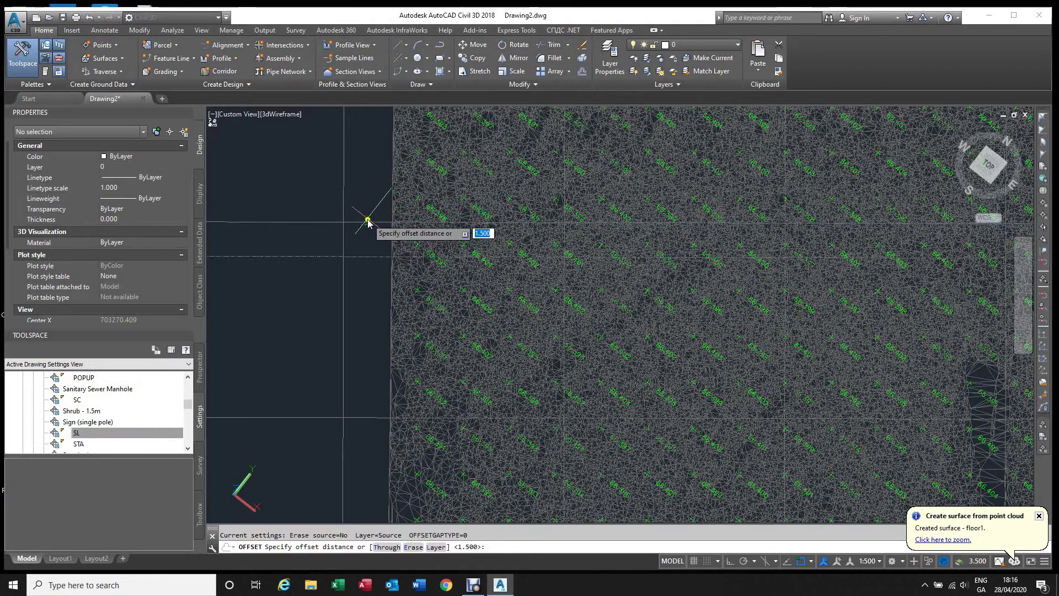
{"action": "key", "text": "Return"}
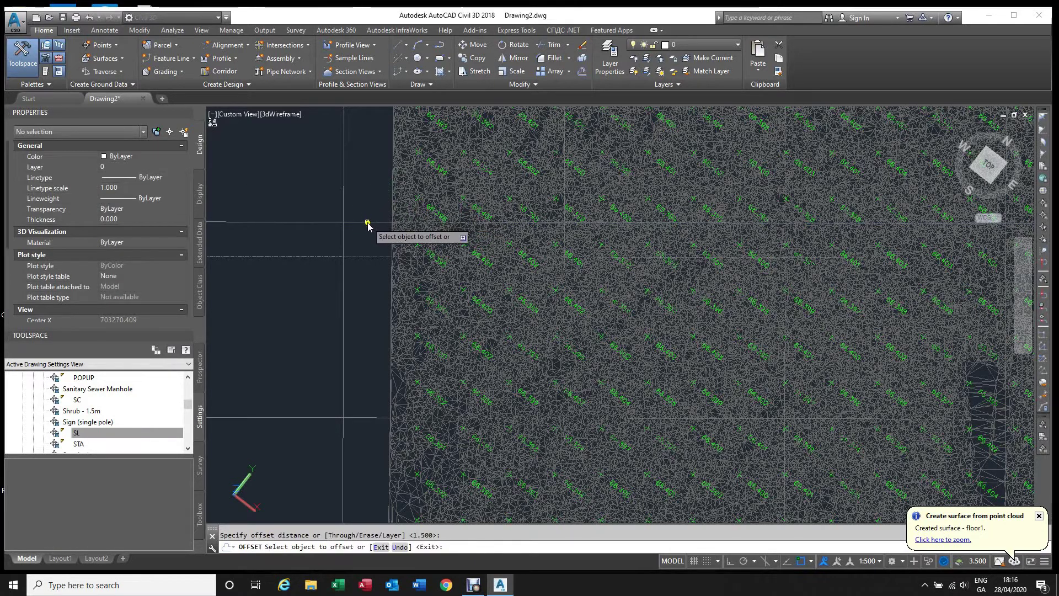
{"action": "left_click", "coordinate": [368, 223]}
{"action": "left_click", "coordinate": [376, 186]}
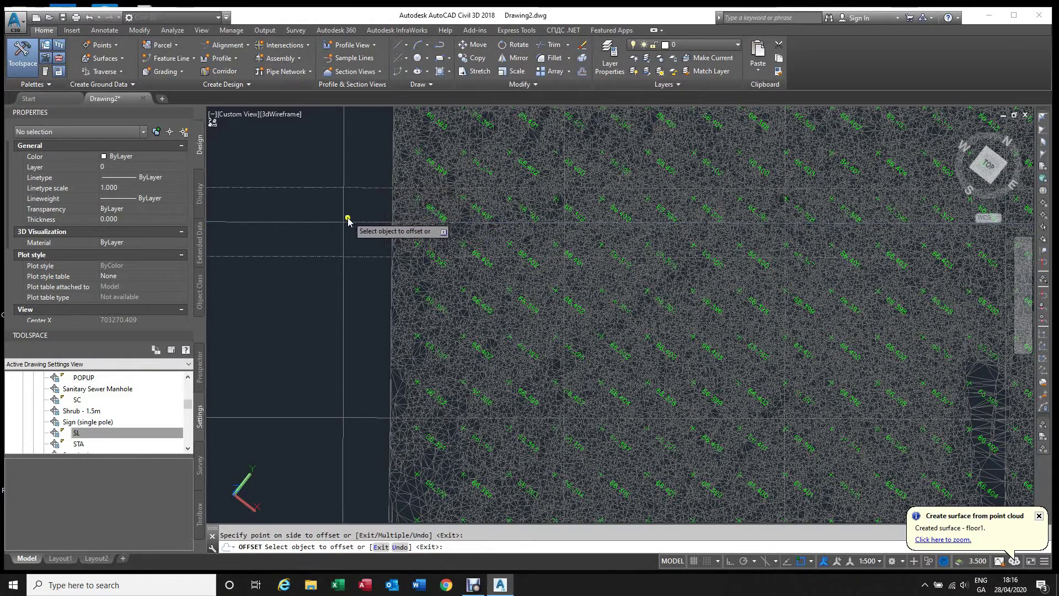
Offset the vertical section line outside the surface's left edge 1.5 m towards the surface and pick the next horizontal line below for offsetting.
{"action": "scroll", "coordinate": [387, 267], "scroll_direction": "up", "scroll_amount": 2}
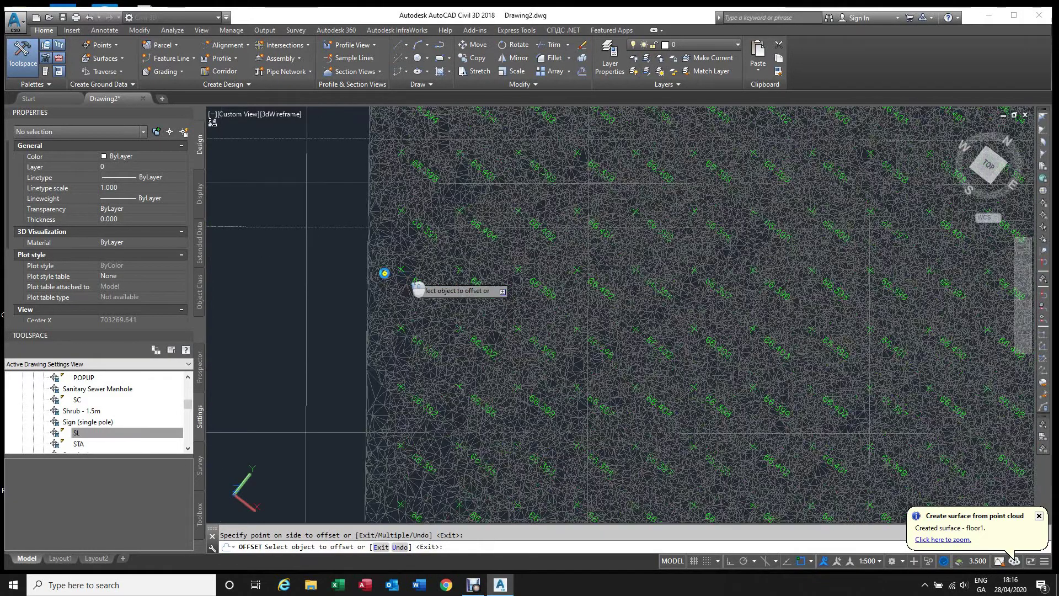
{"action": "left_click", "coordinate": [306, 279]}
{"action": "left_click", "coordinate": [331, 273]}
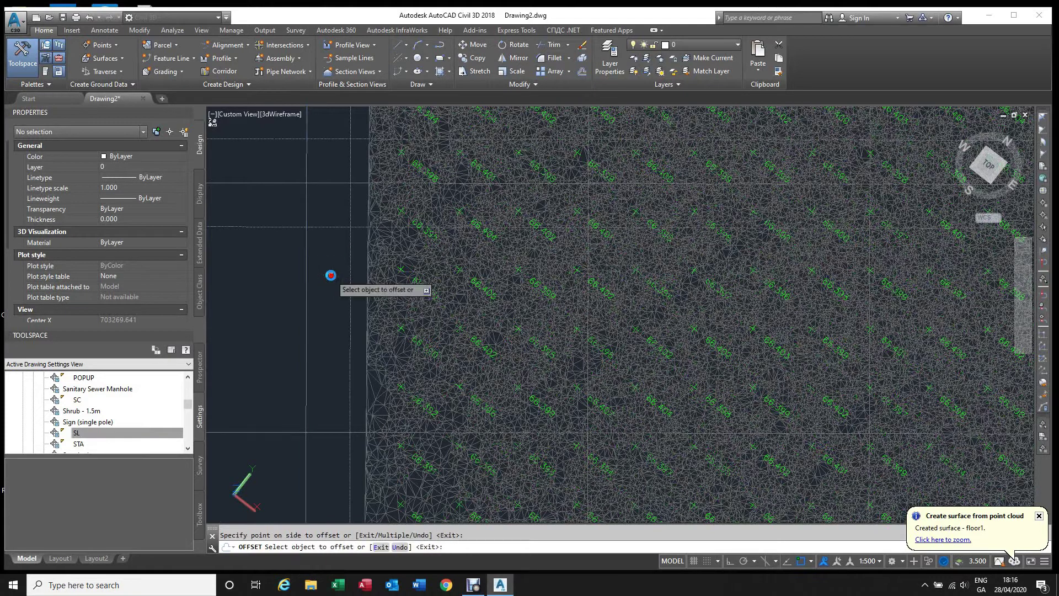
{"action": "left_click", "coordinate": [333, 432]}
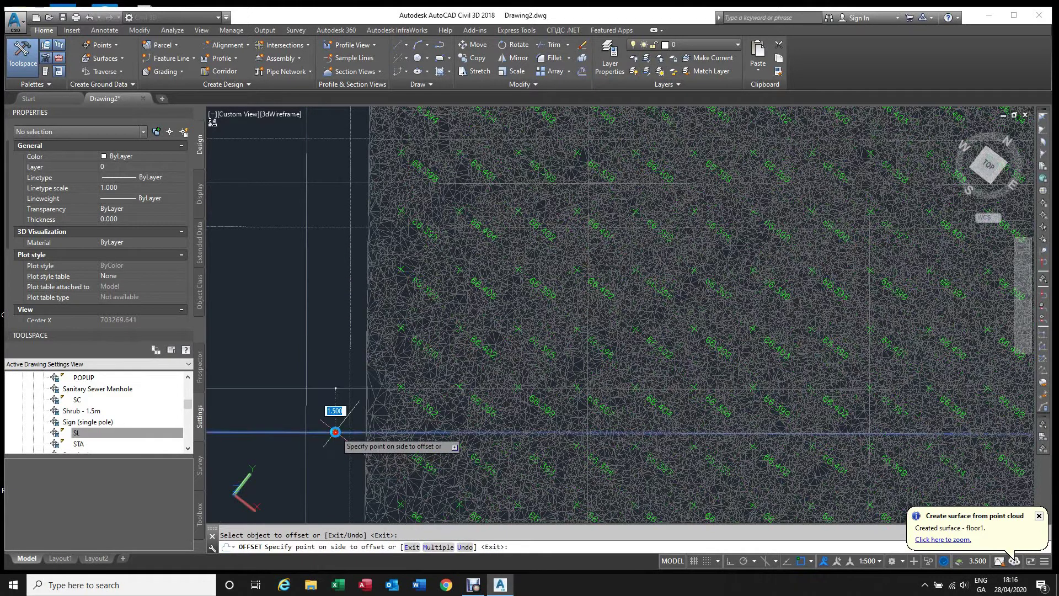
Offset the lower horizontal gridline 1.5 upward and the next vertical gridline inside the surface to the left by the same distance.
{"action": "left_click", "coordinate": [332, 371]}
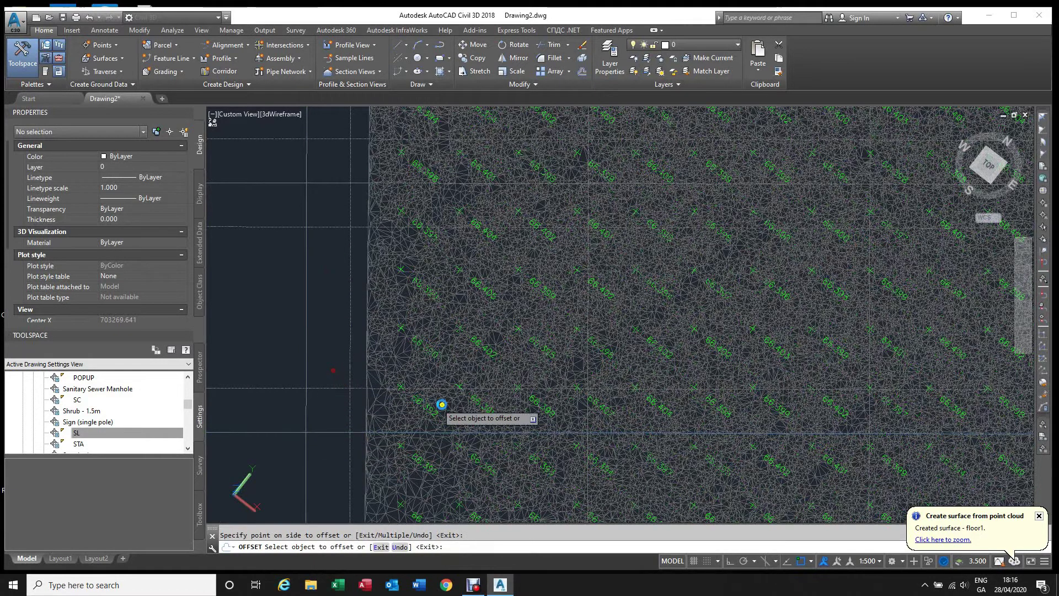
{"action": "left_click", "coordinate": [587, 365]}
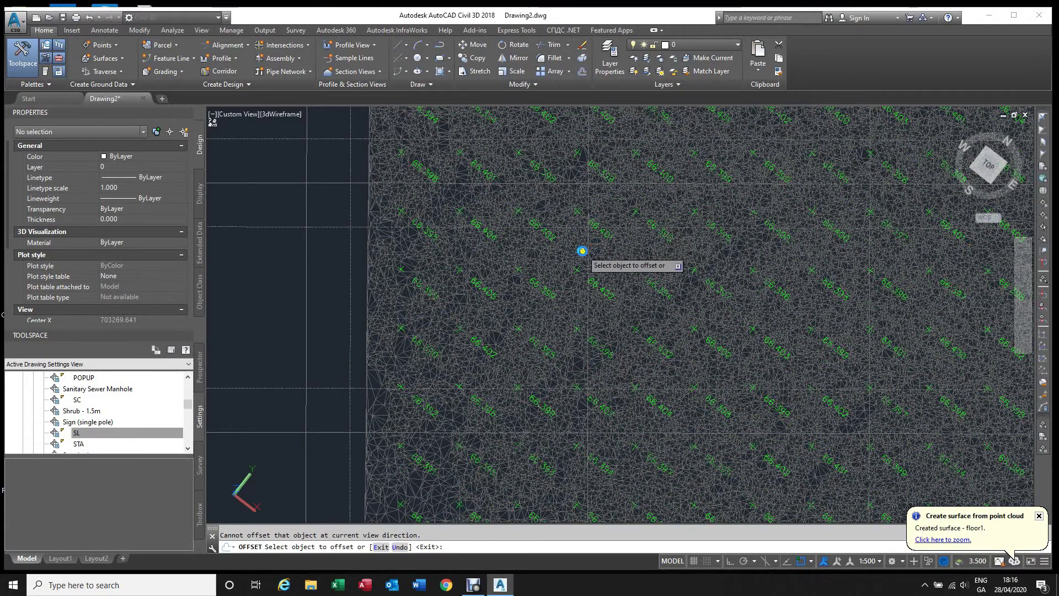
{"action": "scroll", "coordinate": [583, 249], "scroll_direction": "up", "scroll_amount": 5}
{"action": "scroll", "coordinate": [583, 267], "scroll_direction": "up", "scroll_amount": 3}
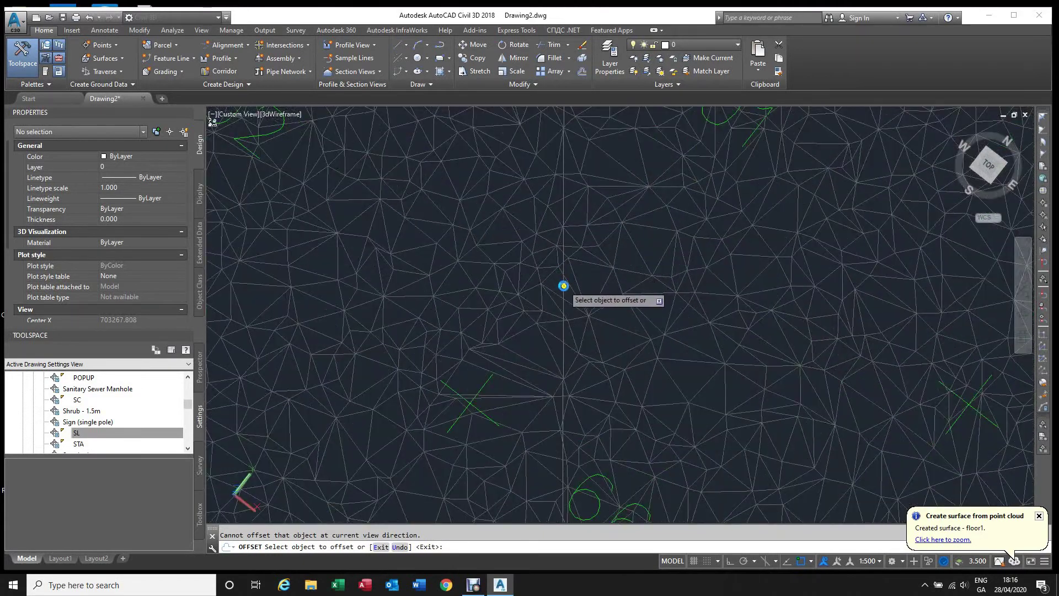
{"action": "left_click", "coordinate": [563, 284]}
{"action": "left_click", "coordinate": [525, 279]}
{"action": "scroll", "coordinate": [524, 269], "scroll_direction": "down", "scroll_amount": 6}
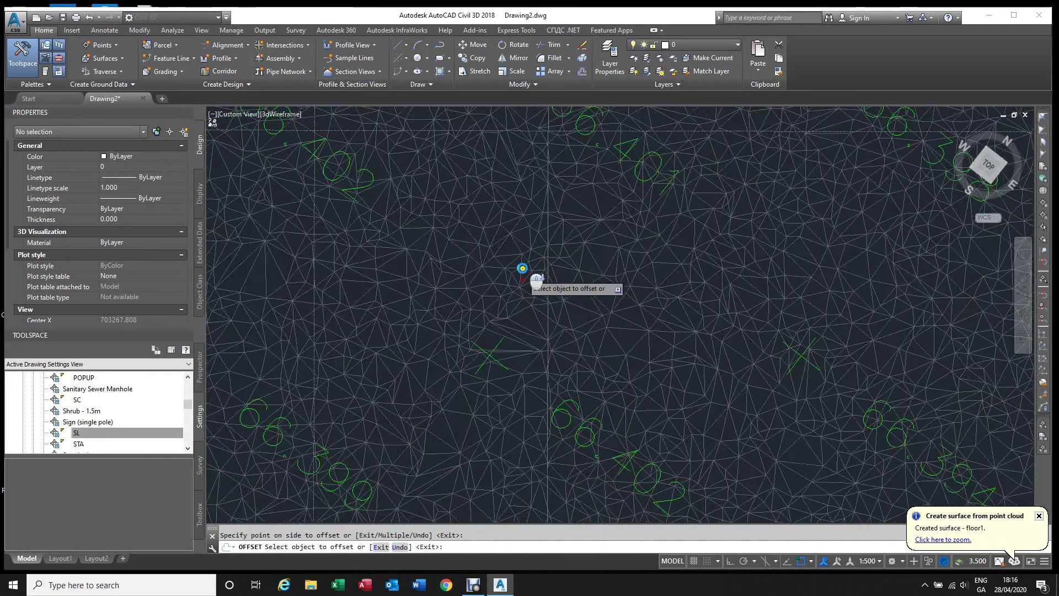
{"action": "scroll", "coordinate": [546, 283], "scroll_direction": "up", "scroll_amount": 4}
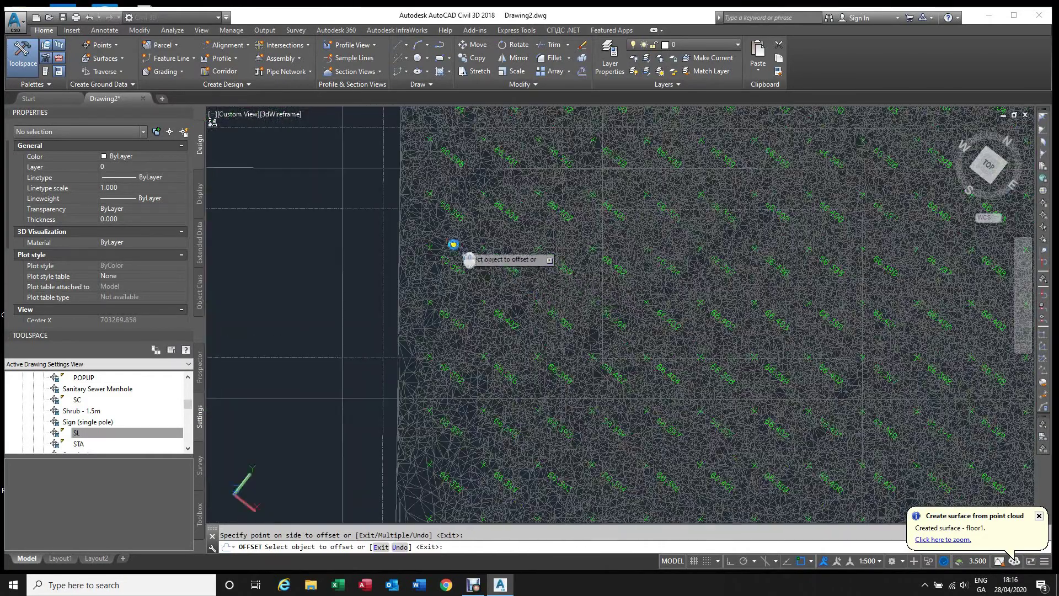
{"action": "scroll", "coordinate": [444, 265], "scroll_direction": "up", "scroll_amount": 3}
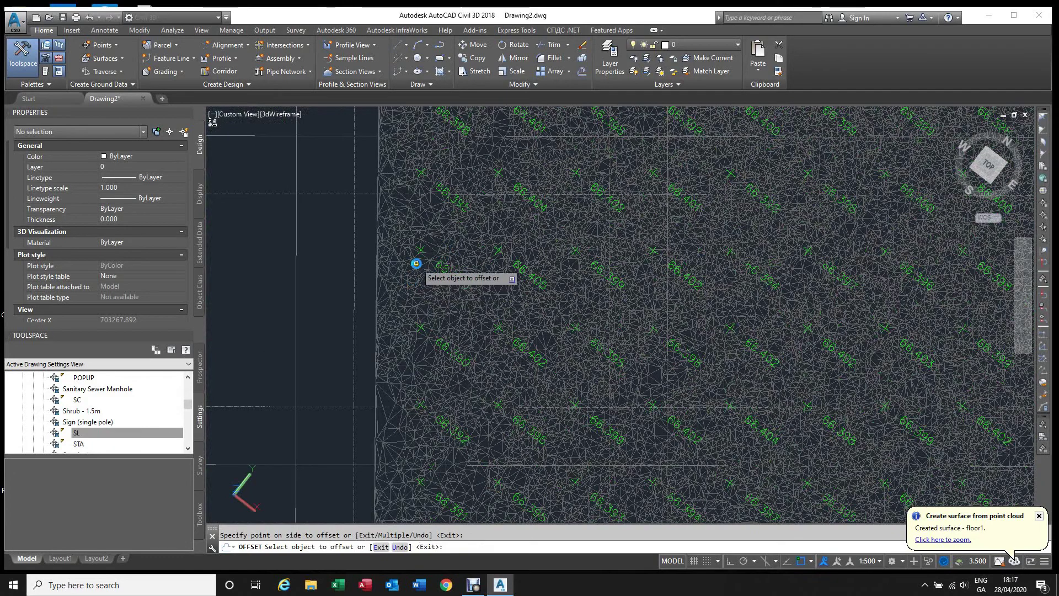
{"action": "key", "text": "Escape"}
{"action": "scroll", "coordinate": [395, 196], "scroll_direction": "down", "scroll_amount": 4}
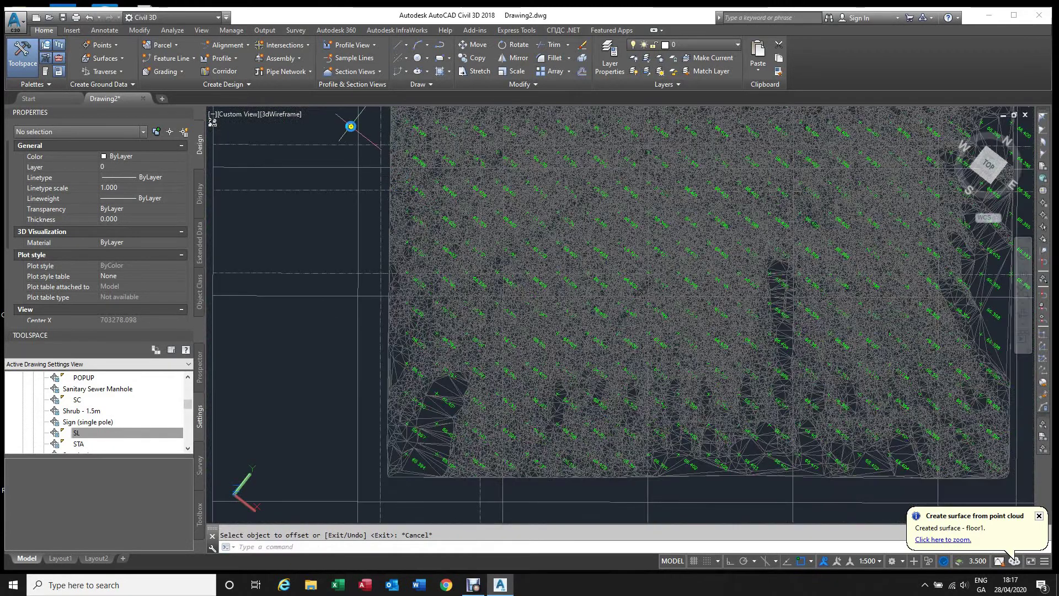
Erase the block of level points near the surface's left side with a selection window around the gridline area.
{"action": "left_click", "coordinate": [346, 119]}
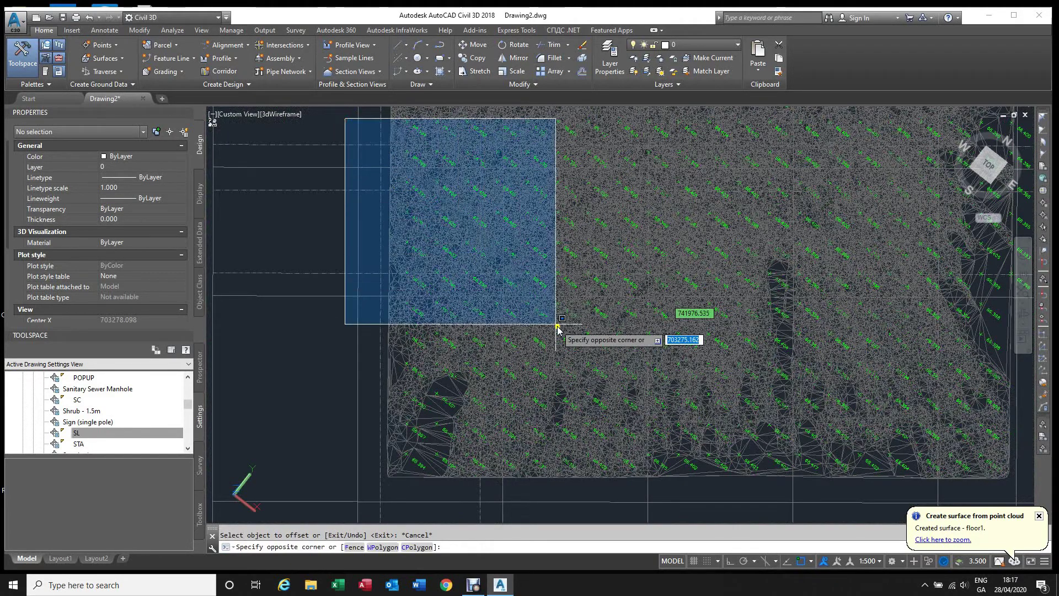
{"action": "left_click", "coordinate": [683, 351]}
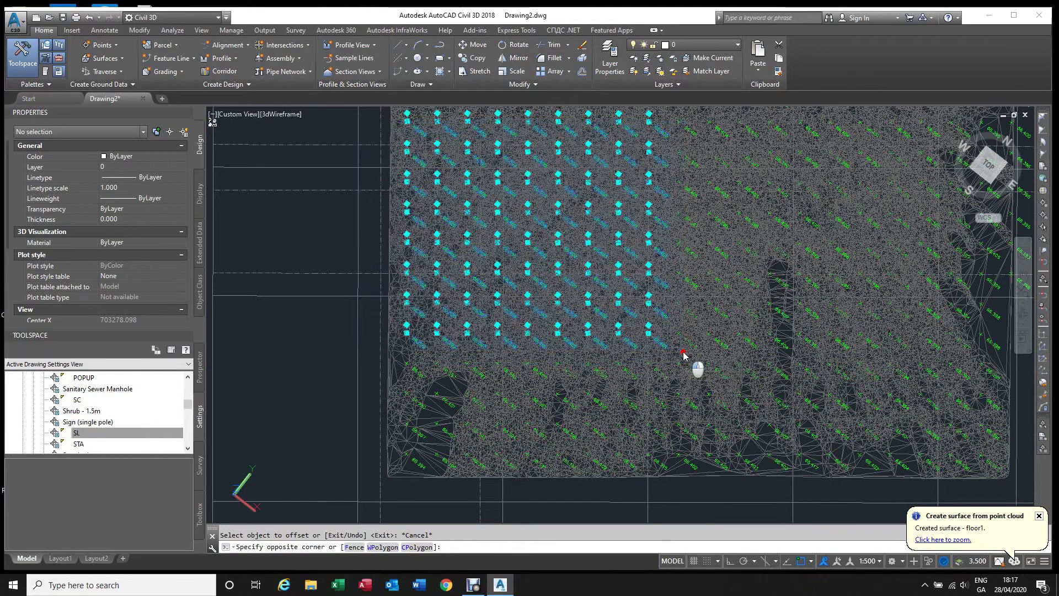
{"action": "key", "text": "Escape"}
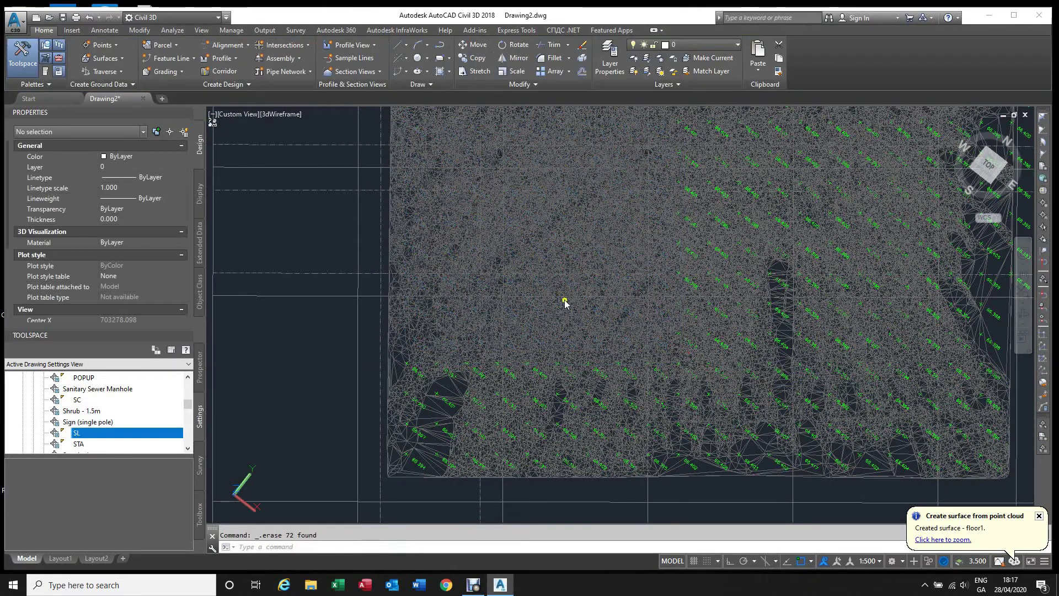
{"action": "key", "text": "Delete"}
Create points on a grid from surface floor1, based at the left dashed-line intersection and rotated along the horizontal dashed line to the next intersection.
{"action": "scroll", "coordinate": [416, 212], "scroll_direction": "up", "scroll_amount": 2}
{"action": "scroll", "coordinate": [560, 283], "scroll_direction": "down", "scroll_amount": 3}
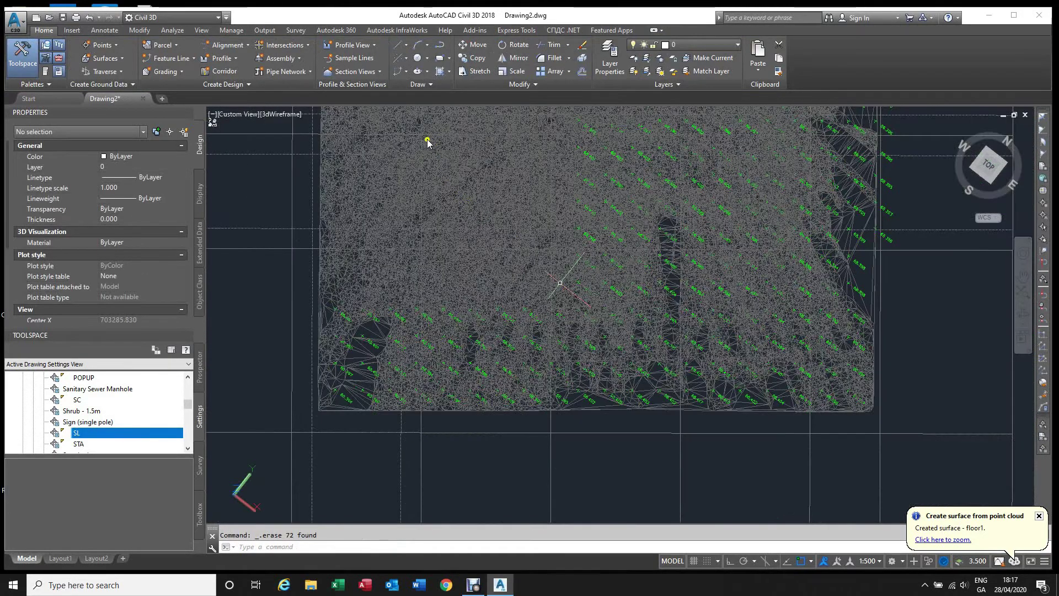
{"action": "scroll", "coordinate": [560, 283], "scroll_direction": "up", "scroll_amount": 2}
{"action": "middle_click_drag", "start_coordinate": [403, 206], "coordinate": [575, 311]}
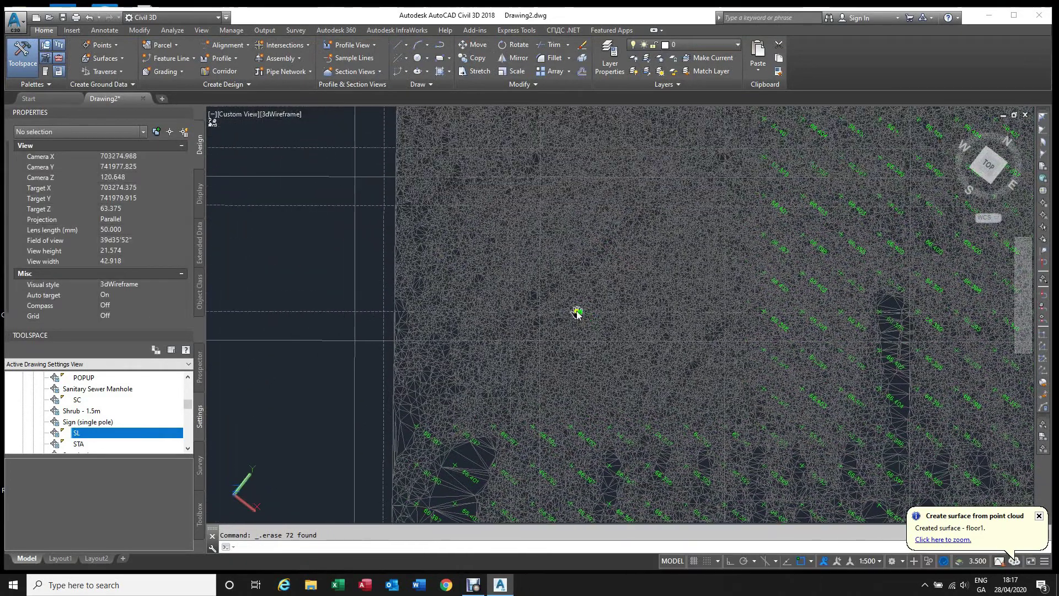
{"action": "scroll", "coordinate": [405, 228], "scroll_direction": "up", "scroll_amount": 3}
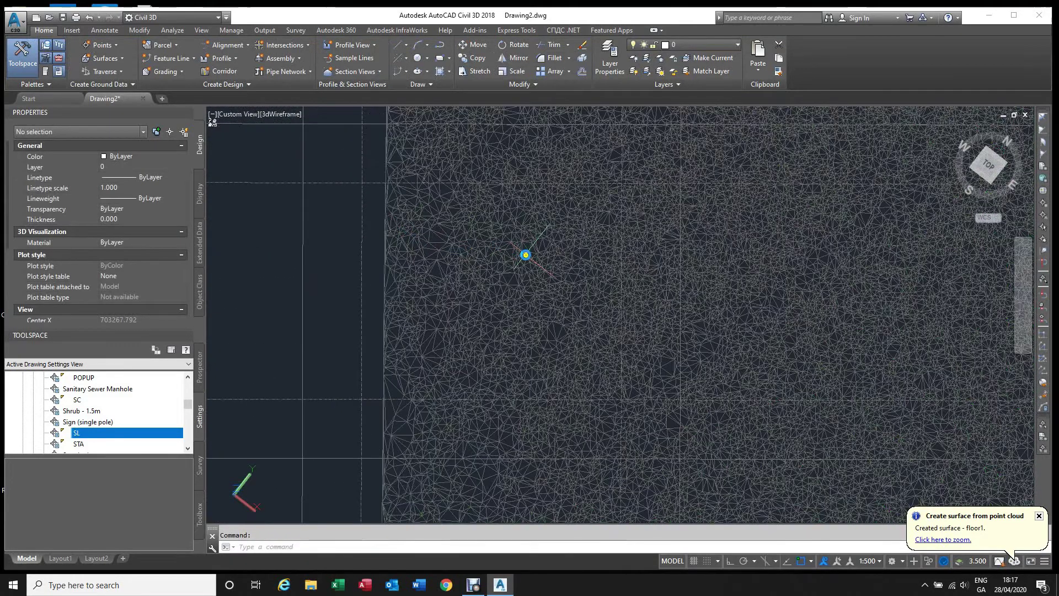
{"action": "left_click", "coordinate": [117, 46]}
{"action": "left_click", "coordinate": [135, 59]}
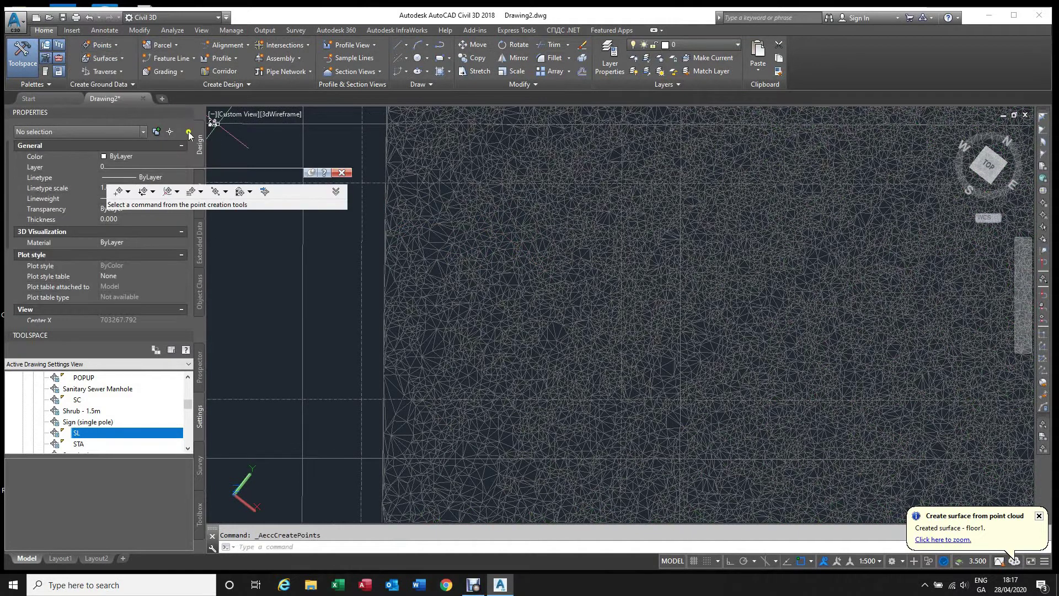
{"action": "left_click", "coordinate": [190, 193]}
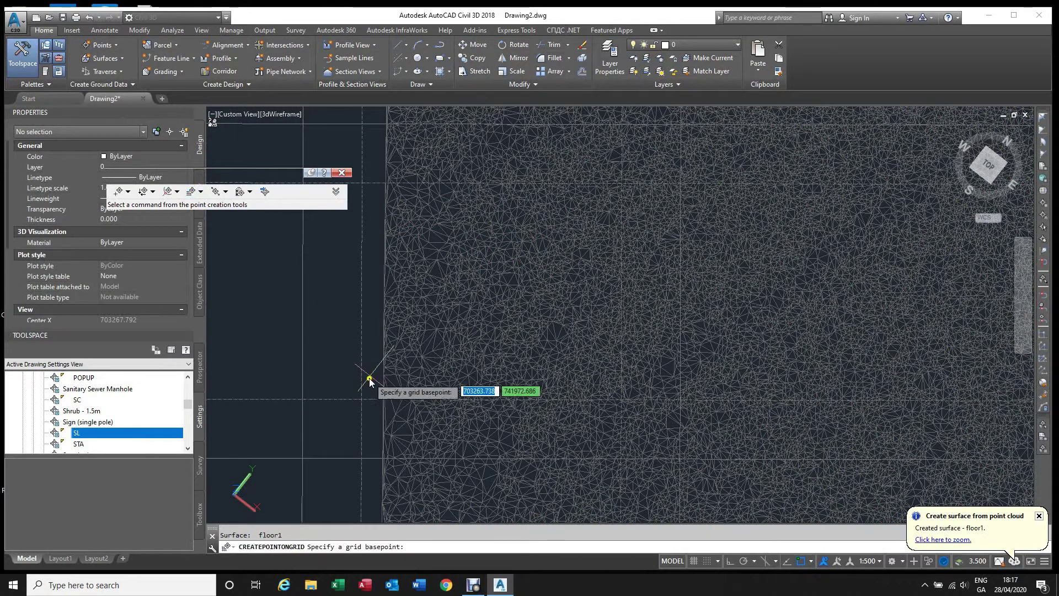
{"action": "left_click", "coordinate": [362, 399]}
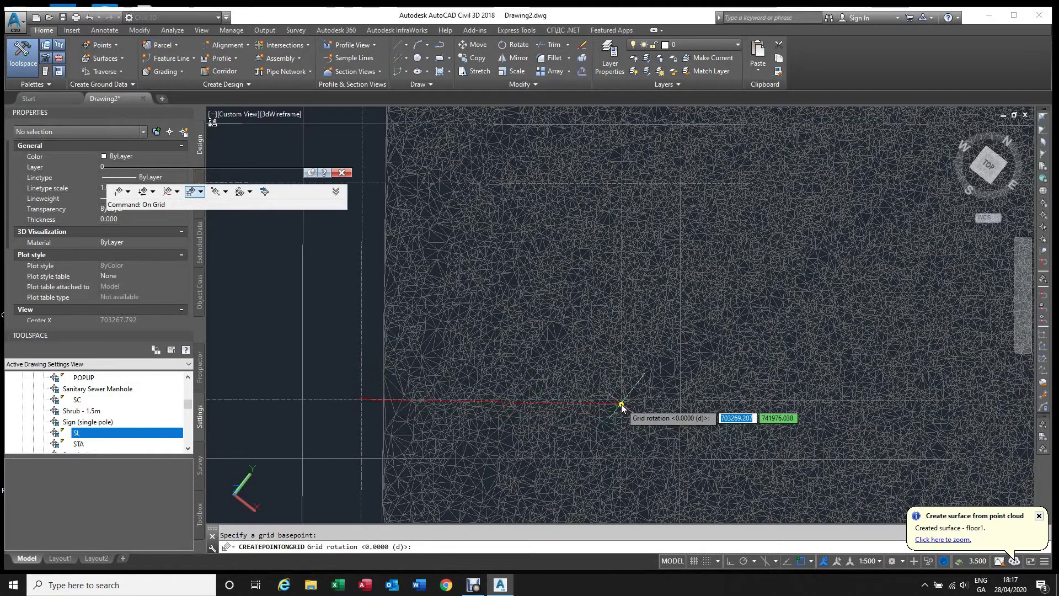
{"action": "scroll", "coordinate": [621, 405], "scroll_direction": "up", "scroll_amount": 8}
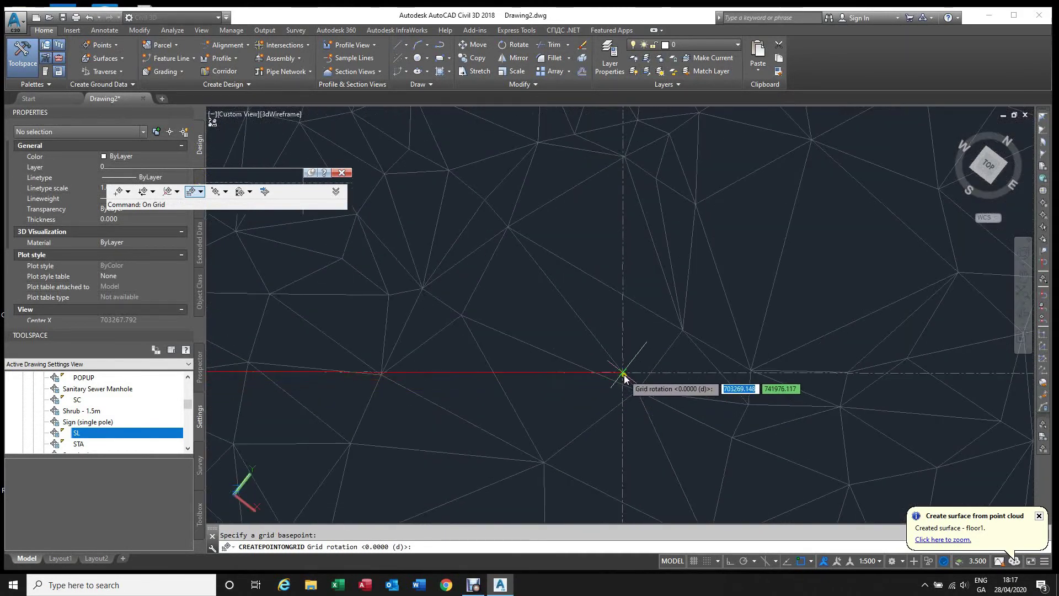
{"action": "left_click", "coordinate": [625, 378]}
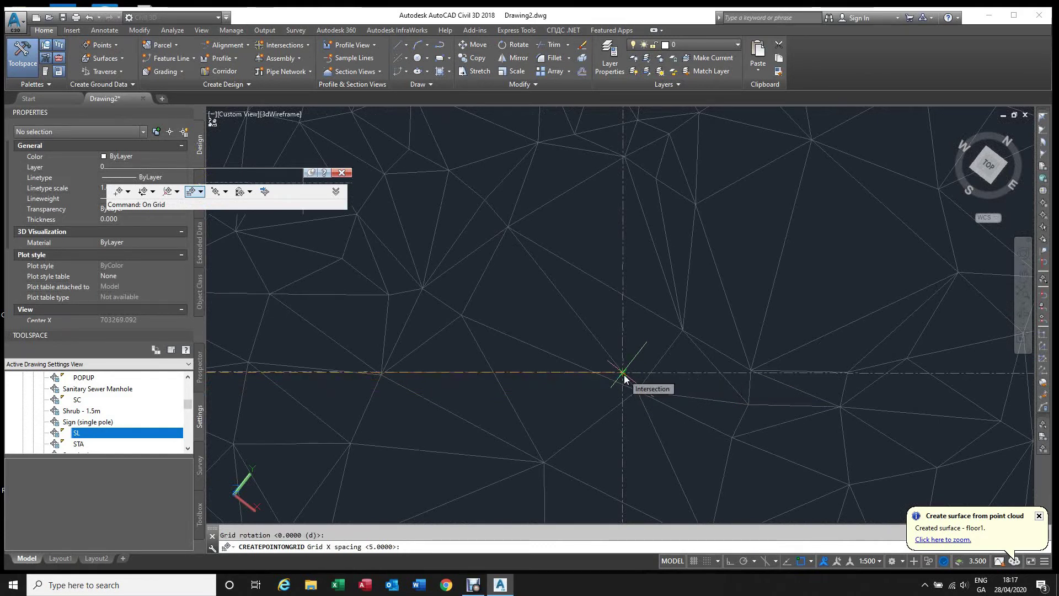
Set the grid X and Y spacing to 2 and place its upper right corner near the second vertical dashed line.
{"action": "type", "text": "2"}
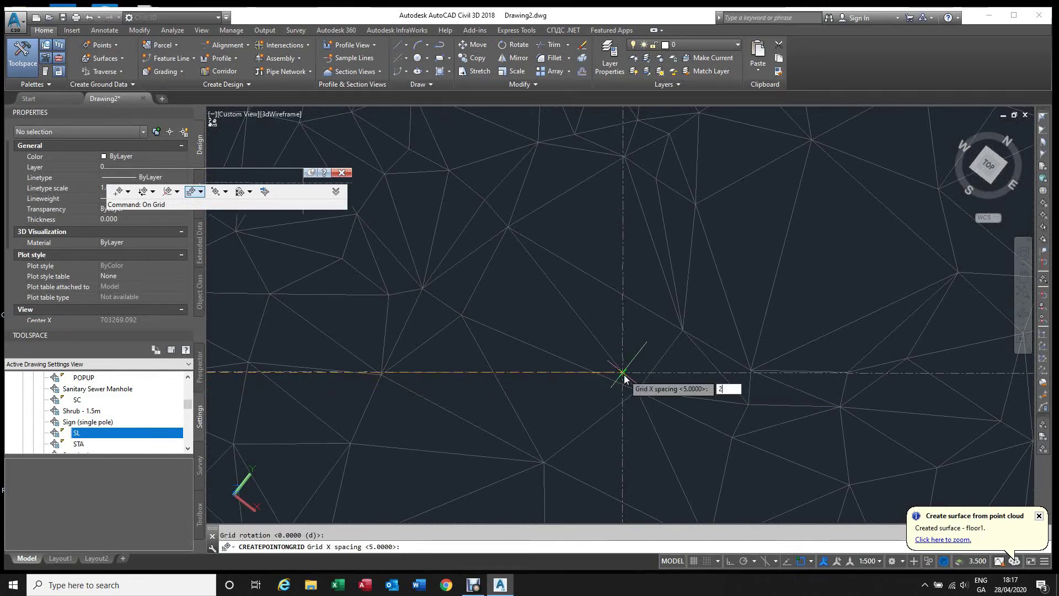
{"action": "key", "text": "Return"}
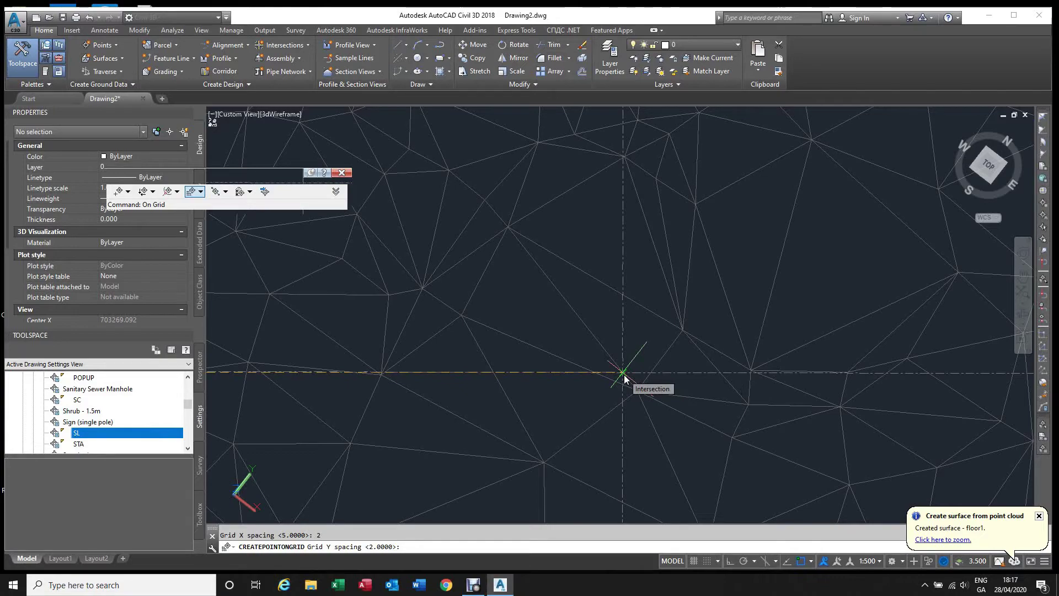
{"action": "key", "text": "Return"}
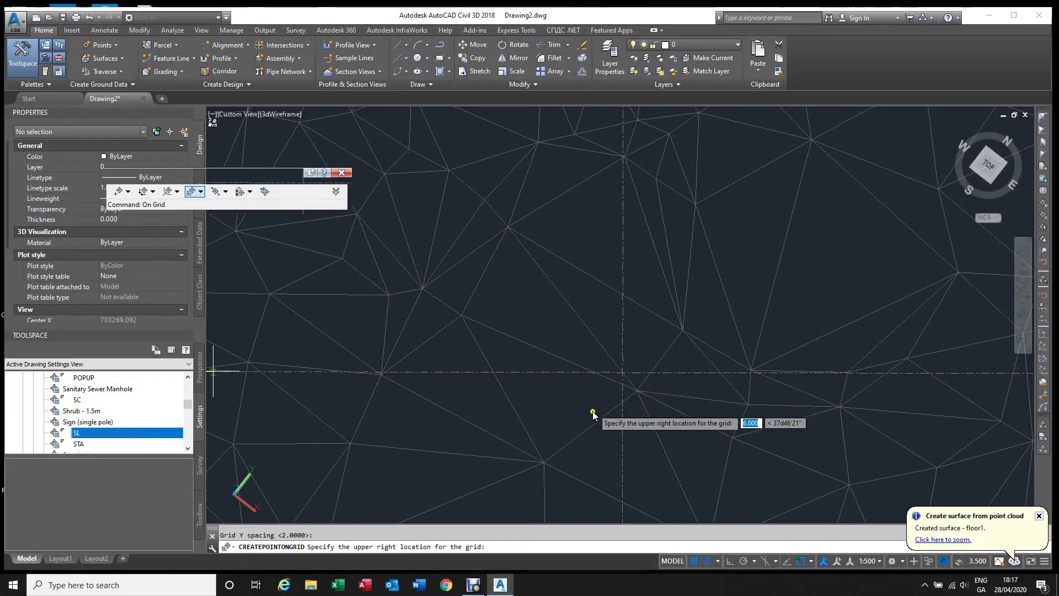
{"action": "scroll", "coordinate": [596, 415], "scroll_direction": "down", "scroll_amount": 5}
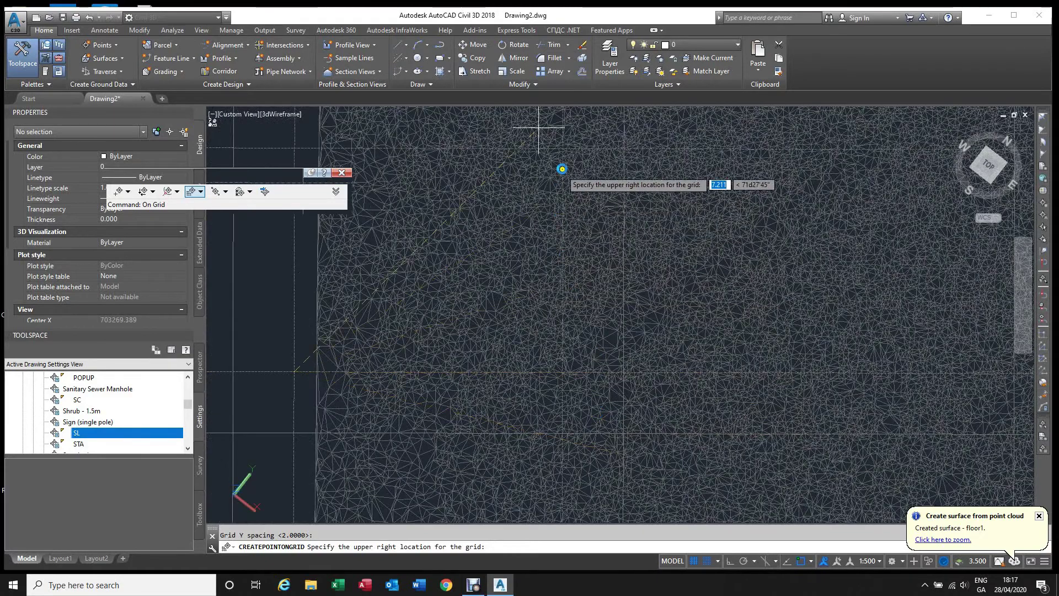
{"action": "left_click", "coordinate": [619, 129]}
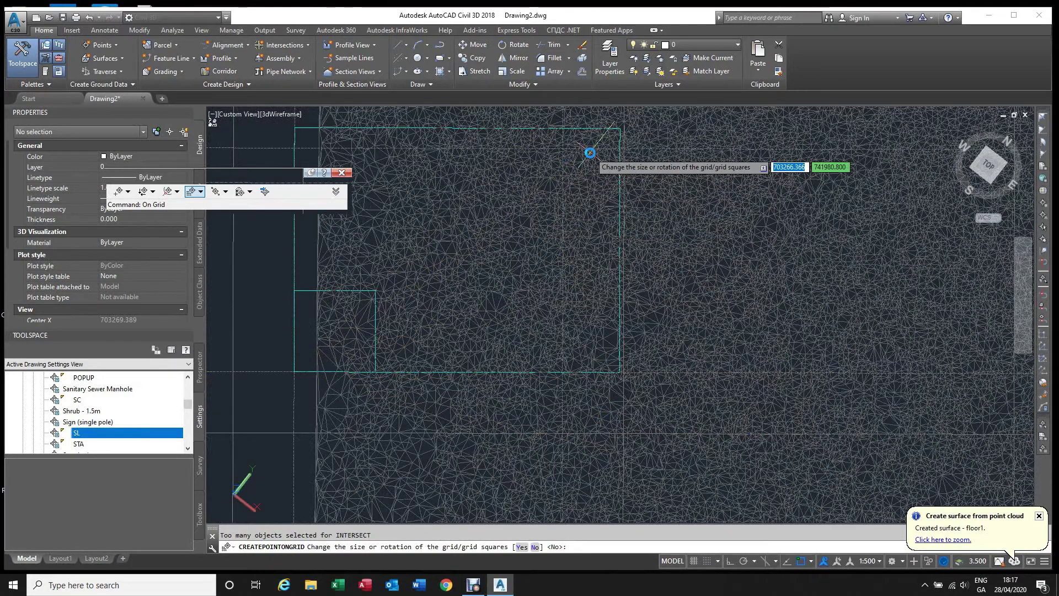
Keep the grid's size and rotation, generate its points with the description SL, and finish the command.
{"action": "left_click", "coordinate": [536, 547]}
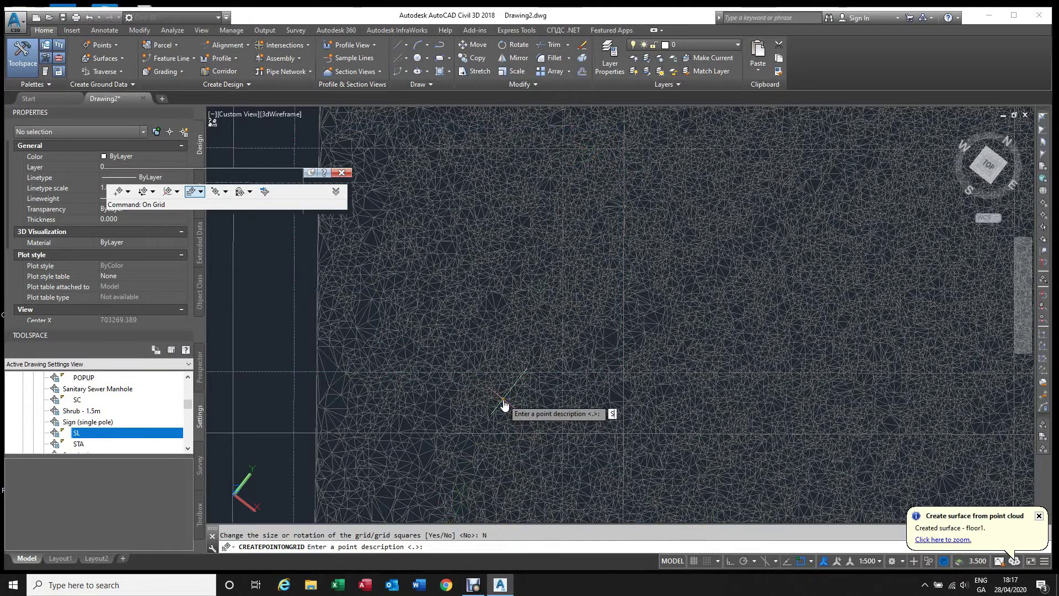
{"action": "key", "text": "Return"}
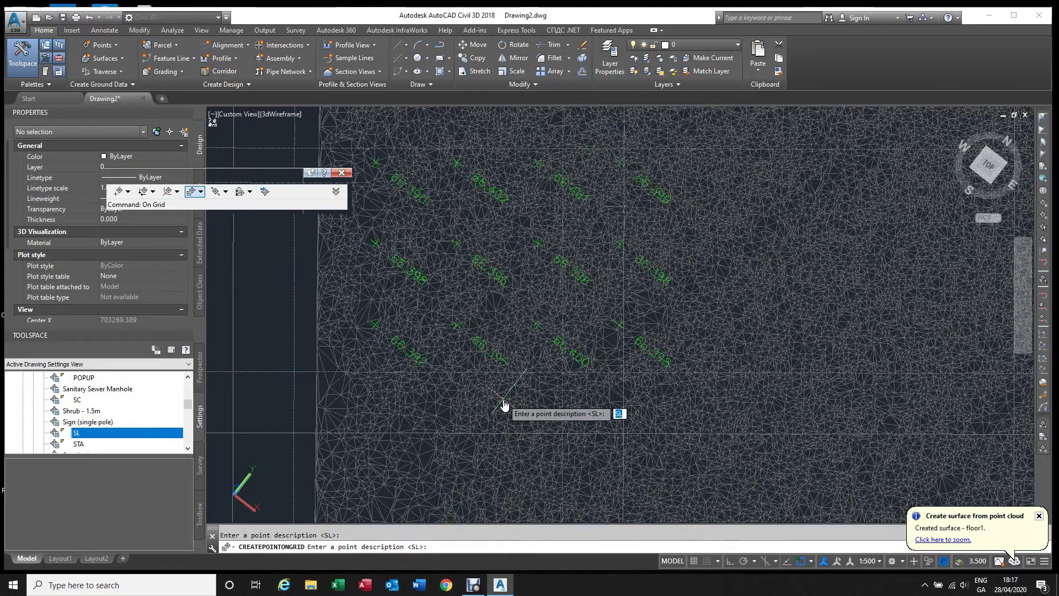
{"action": "key", "text": "Escape"}
{"action": "key", "text": "Escape"}
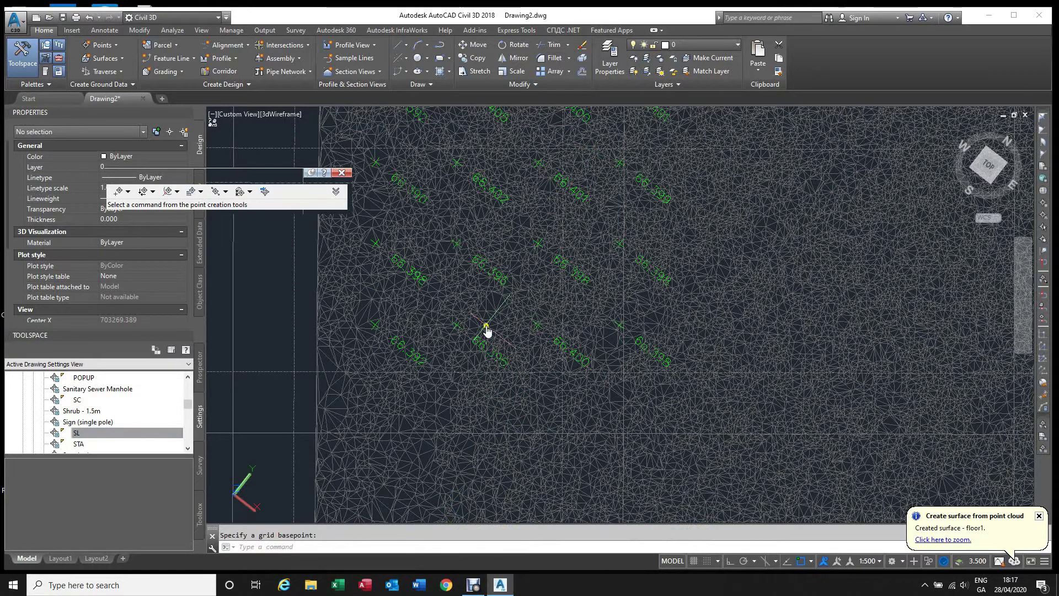
Examine the new SL points' alignment with the dashed lines and the remaining empty area, and close the Create Points tools.
{"action": "scroll", "coordinate": [336, 378], "scroll_direction": "up", "scroll_amount": 2}
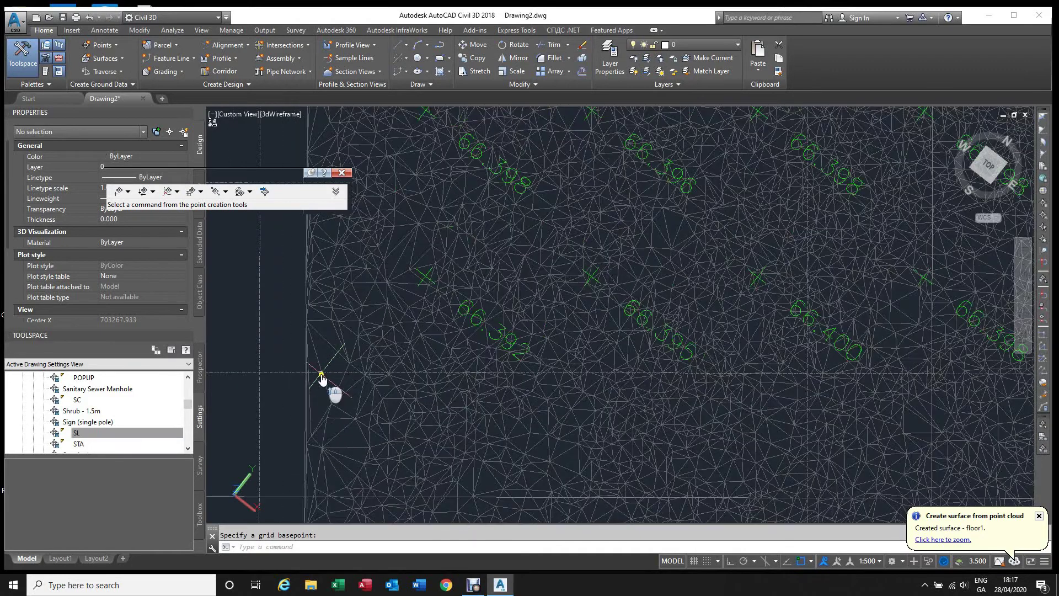
{"action": "scroll", "coordinate": [301, 376], "scroll_direction": "down", "scroll_amount": 2}
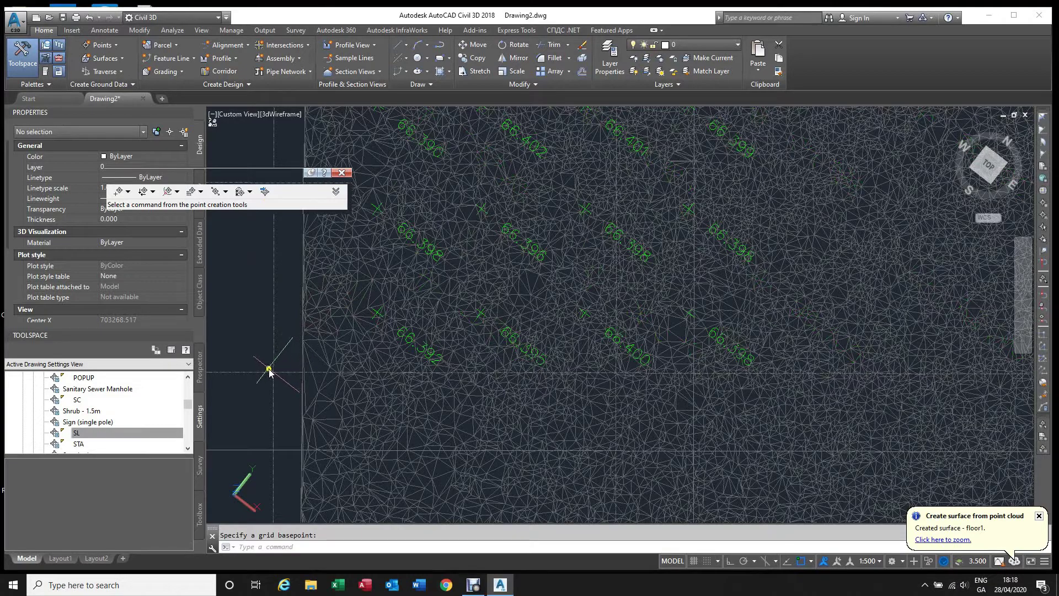
{"action": "scroll", "coordinate": [325, 348], "scroll_direction": "down", "scroll_amount": 2}
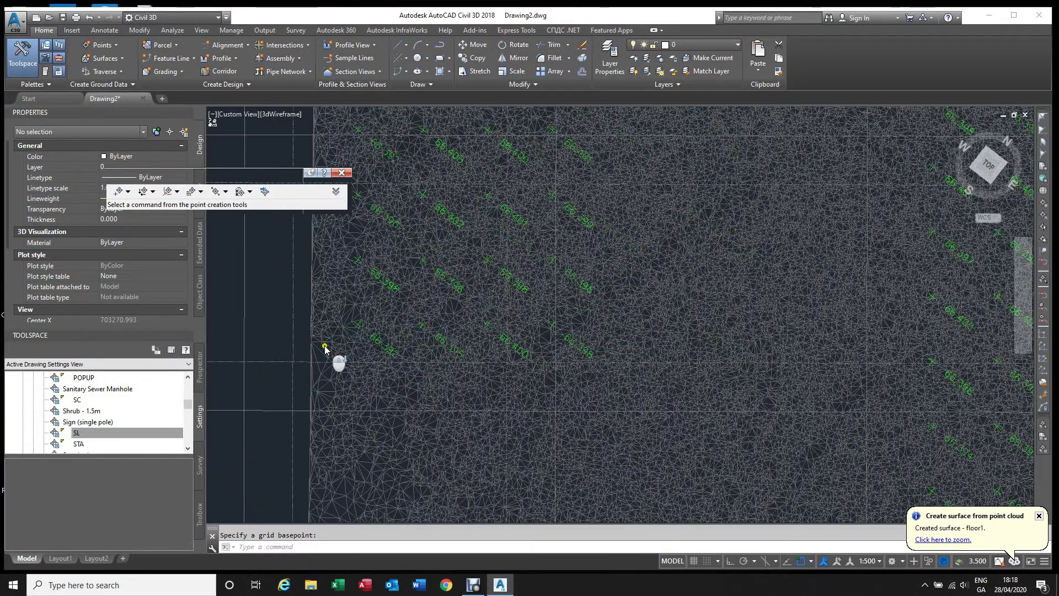
{"action": "scroll", "coordinate": [324, 348], "scroll_direction": "down", "scroll_amount": 2}
{"action": "scroll", "coordinate": [447, 259], "scroll_direction": "up", "scroll_amount": 3}
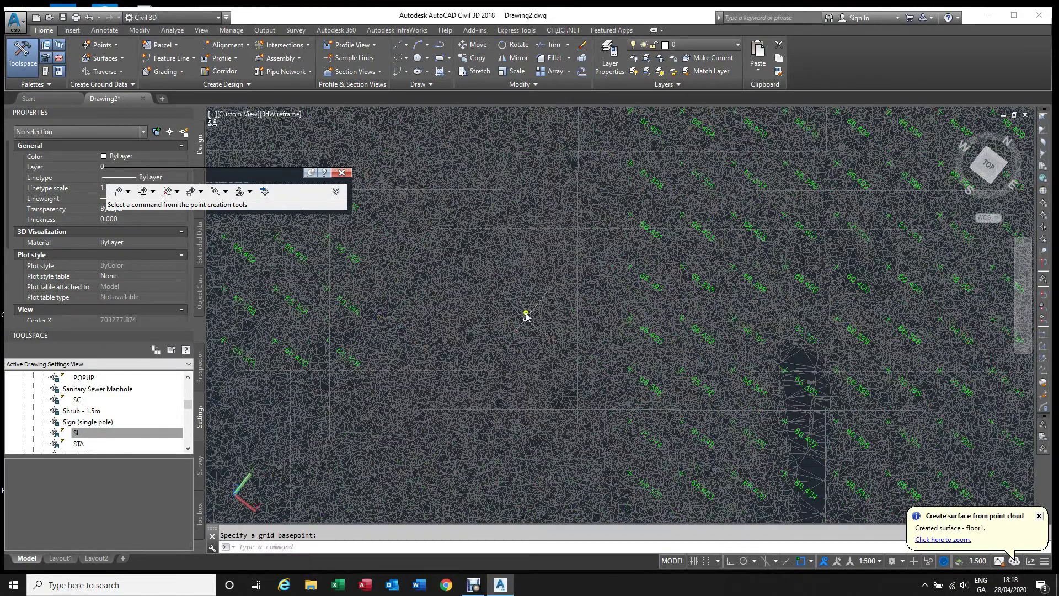
{"action": "scroll", "coordinate": [532, 284], "scroll_direction": "down", "scroll_amount": 3}
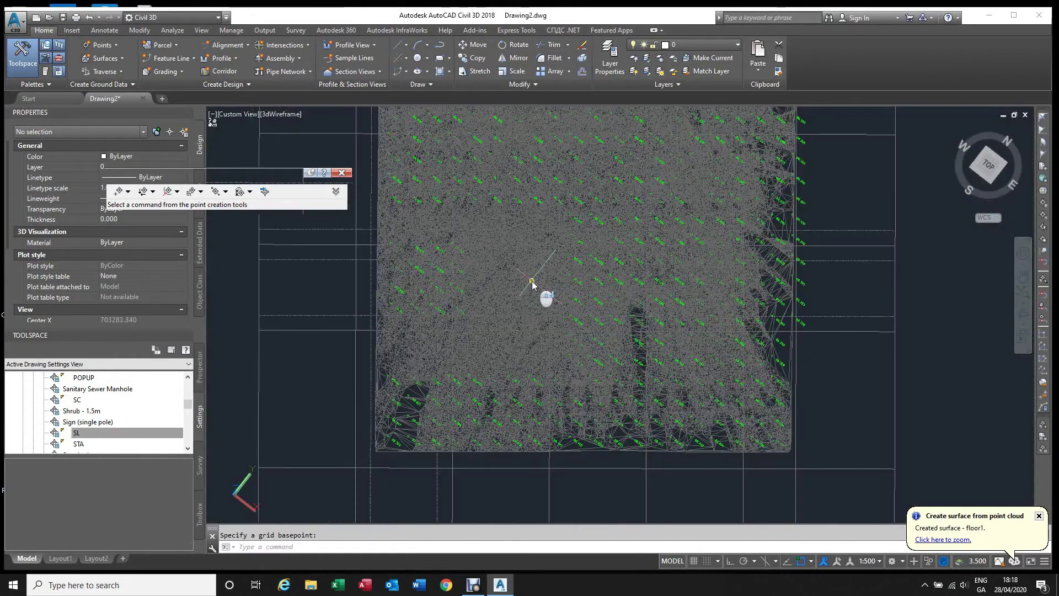
{"action": "scroll", "coordinate": [458, 287], "scroll_direction": "up", "scroll_amount": 4}
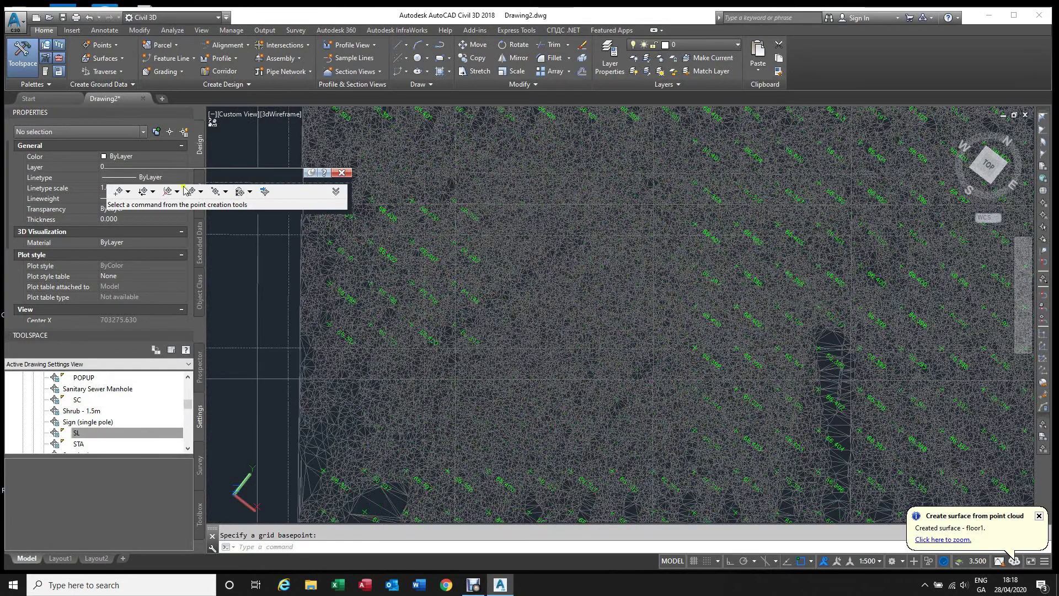
{"action": "left_click", "coordinate": [341, 173]}
Erase the dashed offset line just above the lower horizontal gridline.
{"action": "scroll", "coordinate": [486, 282], "scroll_direction": "down", "scroll_amount": 3}
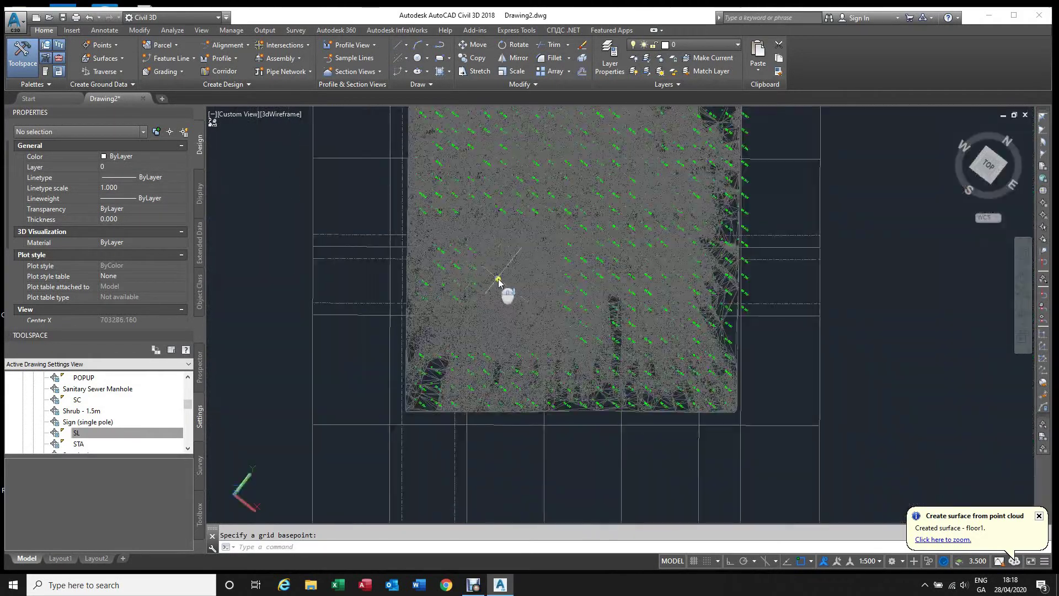
{"action": "scroll", "coordinate": [498, 280], "scroll_direction": "down", "scroll_amount": 2}
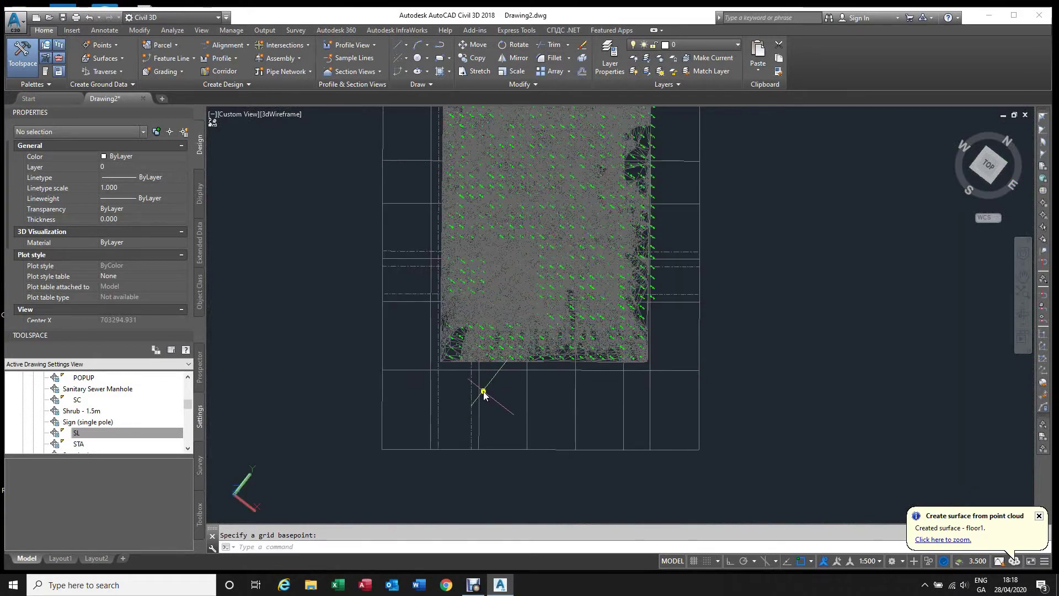
{"action": "left_click", "coordinate": [407, 295]}
{"action": "left_click", "coordinate": [397, 271]}
{"action": "key", "text": "Delete"}
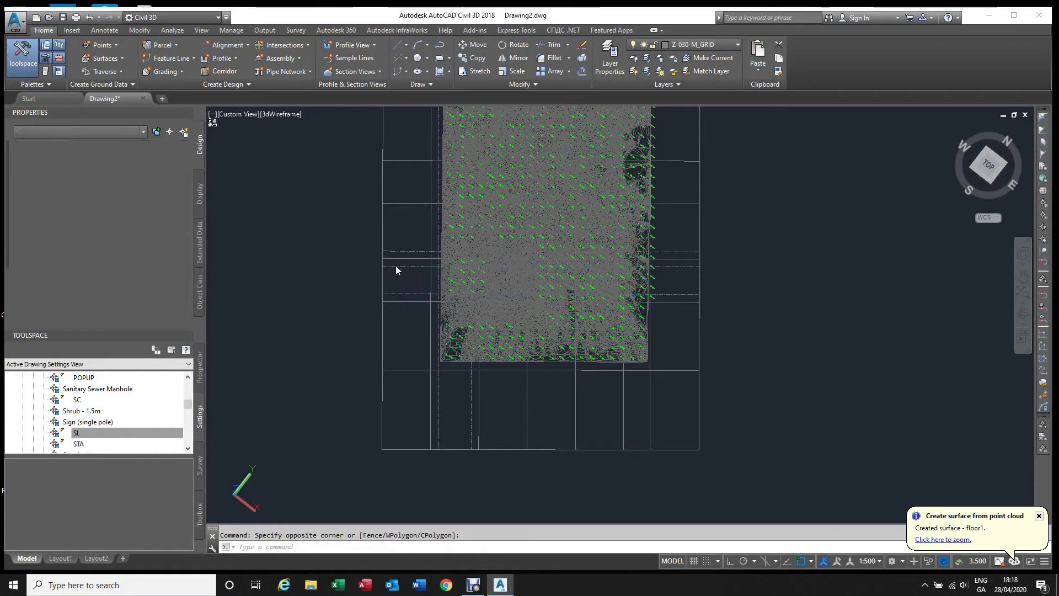
Erase the vertical and horizontal dashed offset lines that cross near the floor surface's left edge.
{"action": "scroll", "coordinate": [403, 270], "scroll_direction": "up", "scroll_amount": 3}
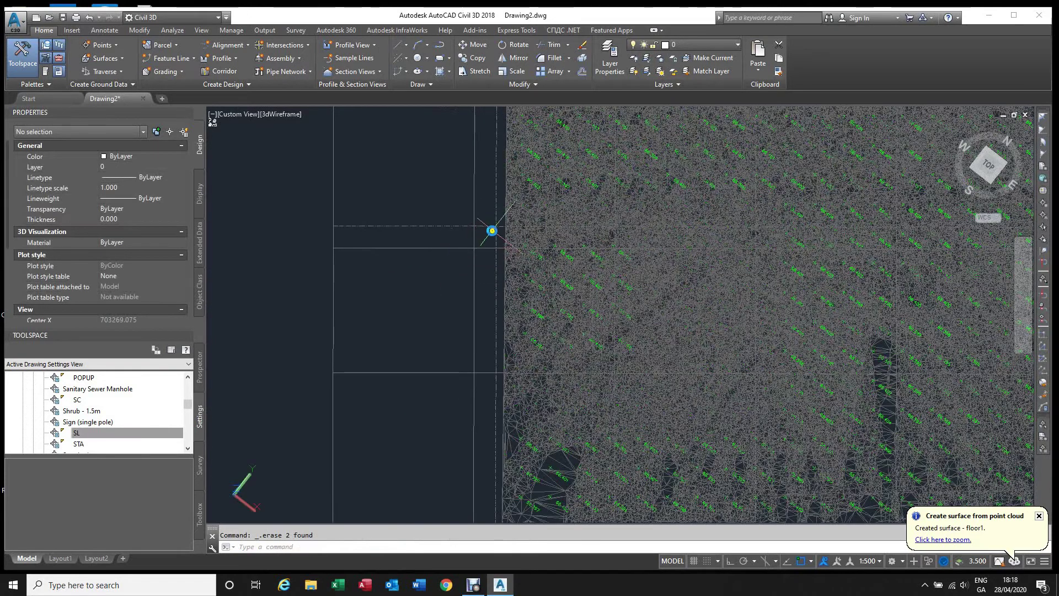
{"action": "left_click", "coordinate": [497, 228]}
{"action": "left_click", "coordinate": [491, 216]}
{"action": "key", "text": "Delete"}
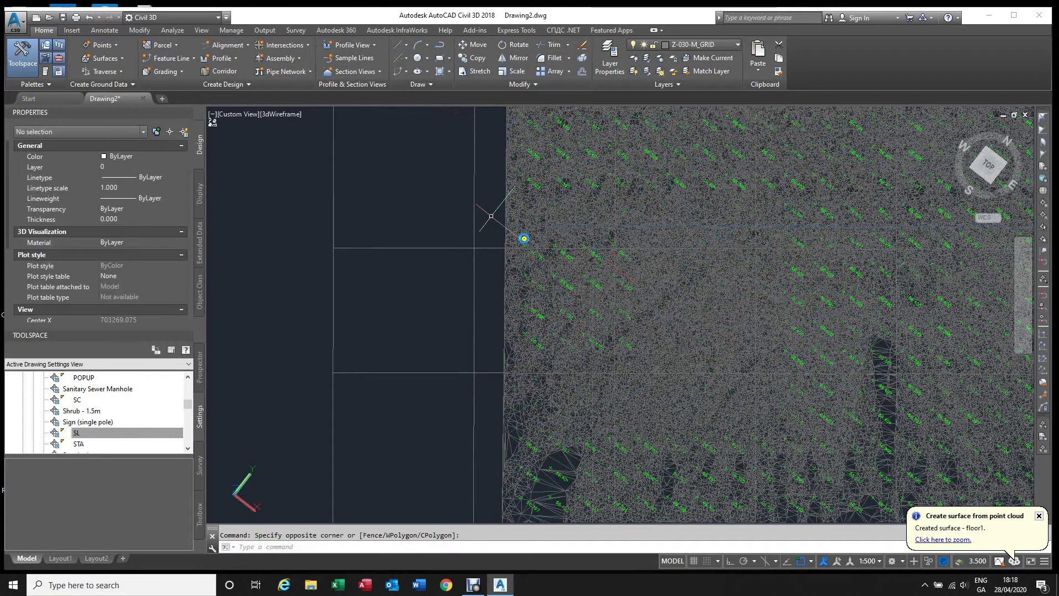
Erase the remaining vertical dashed offset line running through the floor surface, just left of the solid gridline.
{"action": "scroll", "coordinate": [602, 375], "scroll_direction": "up", "scroll_amount": 2}
{"action": "scroll", "coordinate": [601, 375], "scroll_direction": "up", "scroll_amount": 4}
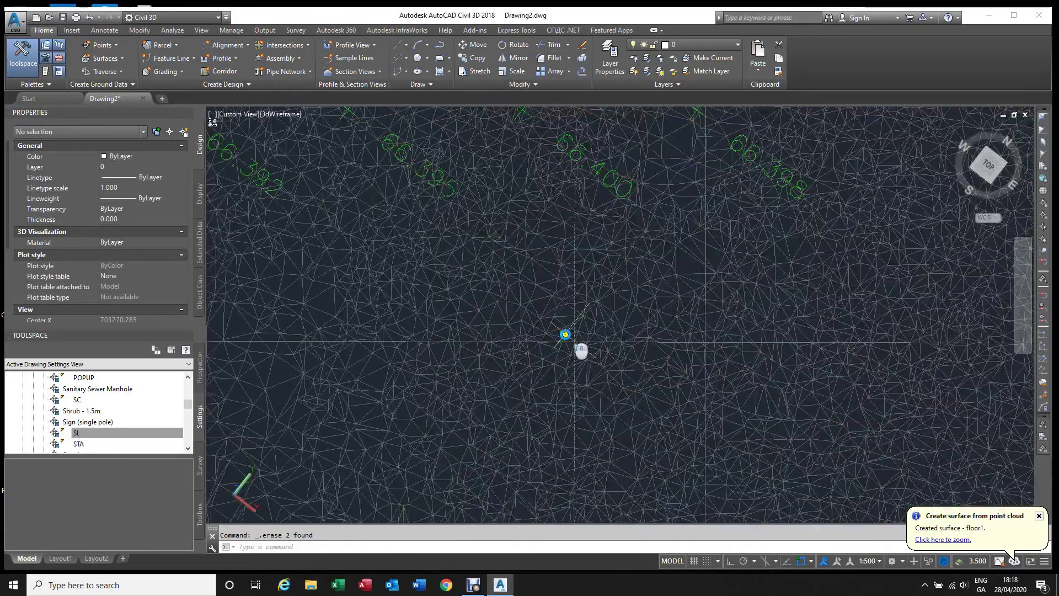
{"action": "left_click", "coordinate": [590, 292]}
{"action": "left_click", "coordinate": [590, 292]}
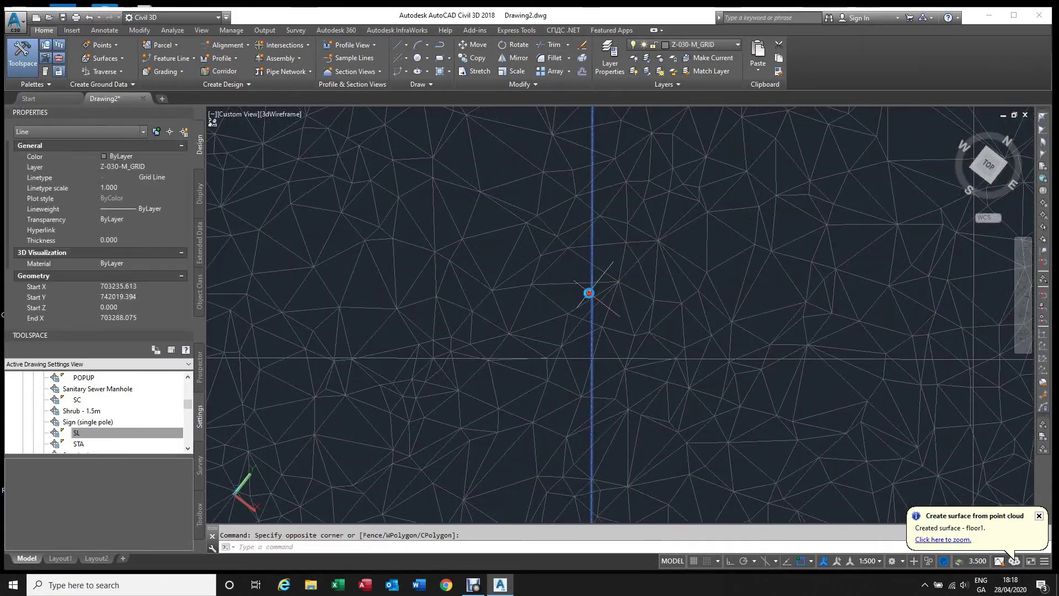
{"action": "key", "text": "Delete"}
{"action": "scroll", "coordinate": [579, 366], "scroll_direction": "down", "scroll_amount": 4}
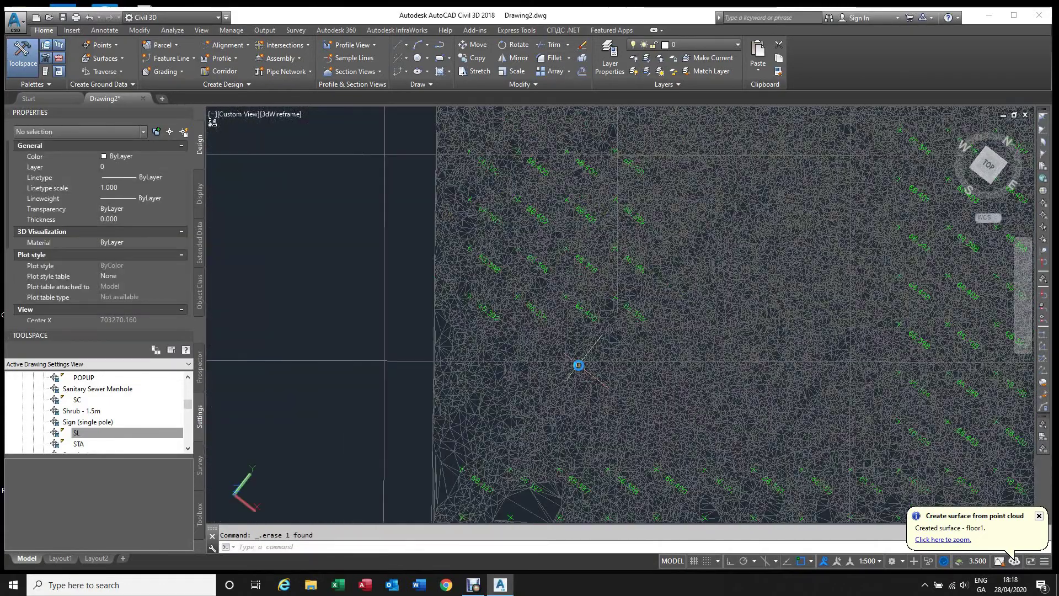
Select one SL point on the floor, extend the selection to all similar points, and erase them.
{"action": "scroll", "coordinate": [578, 365], "scroll_direction": "down", "scroll_amount": 5}
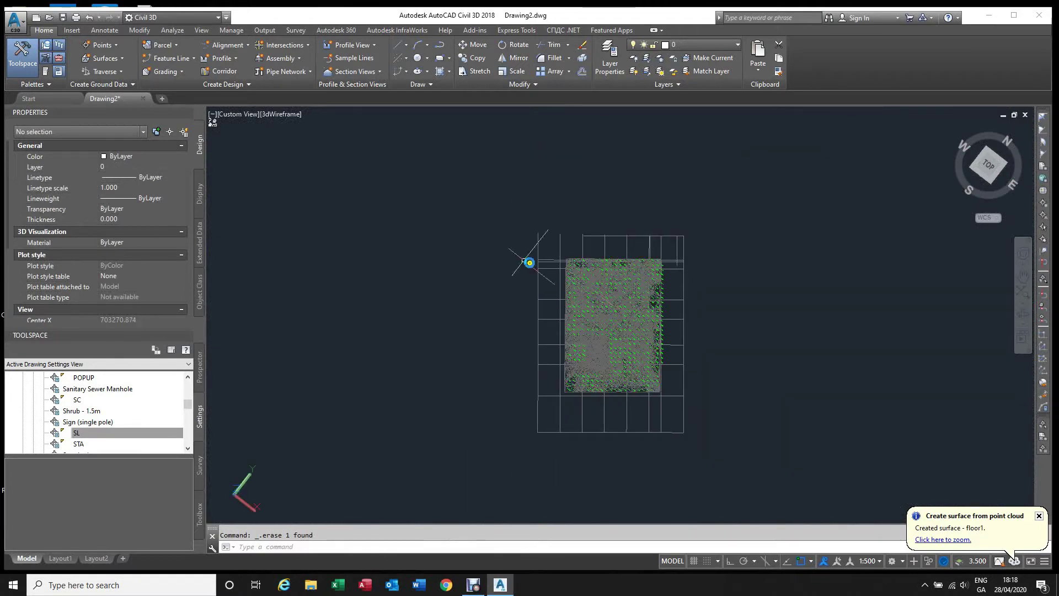
{"action": "scroll", "coordinate": [569, 341], "scroll_direction": "up", "scroll_amount": 3}
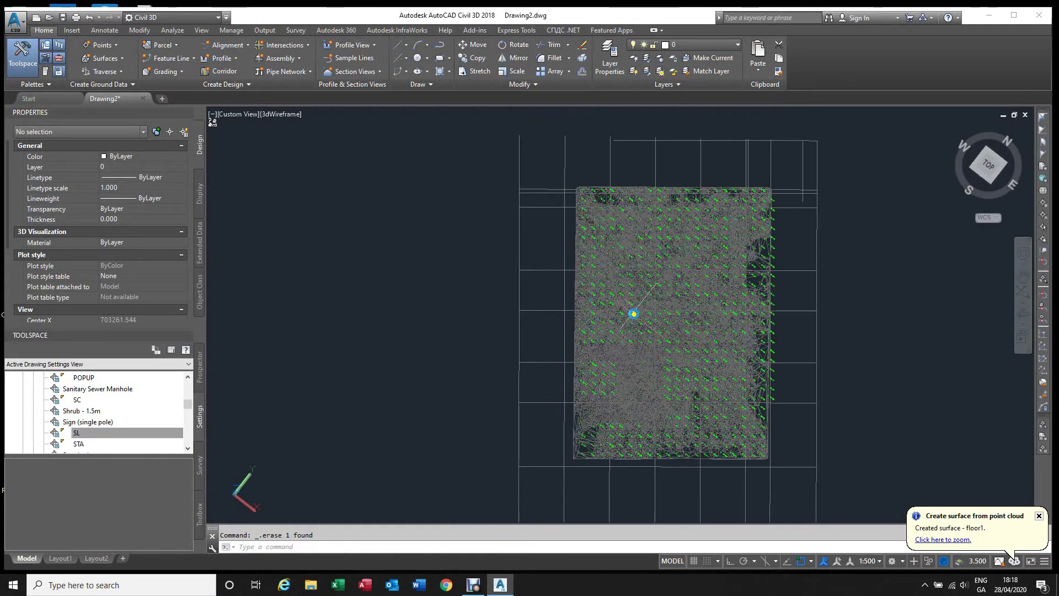
{"action": "scroll", "coordinate": [599, 364], "scroll_direction": "up", "scroll_amount": 6}
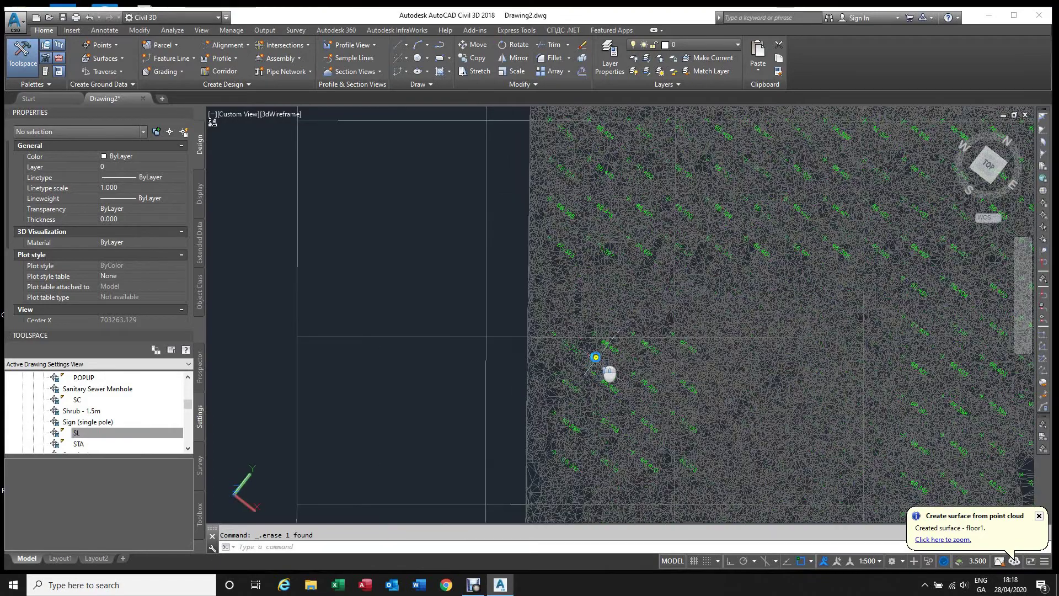
{"action": "scroll", "coordinate": [596, 357], "scroll_direction": "up", "scroll_amount": 7}
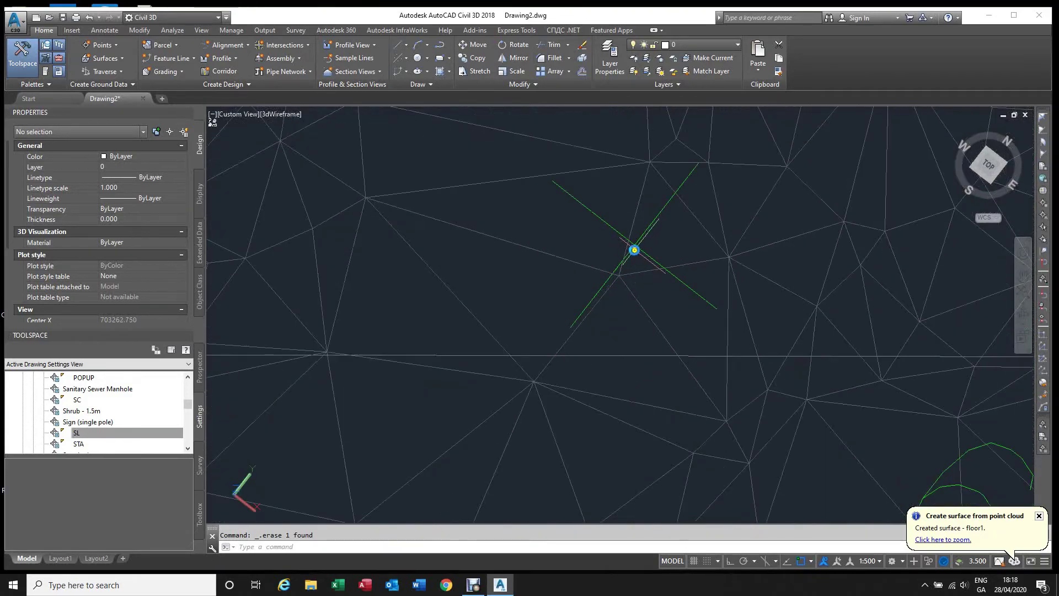
{"action": "left_click", "coordinate": [635, 250]}
{"action": "right_click", "coordinate": [655, 246]}
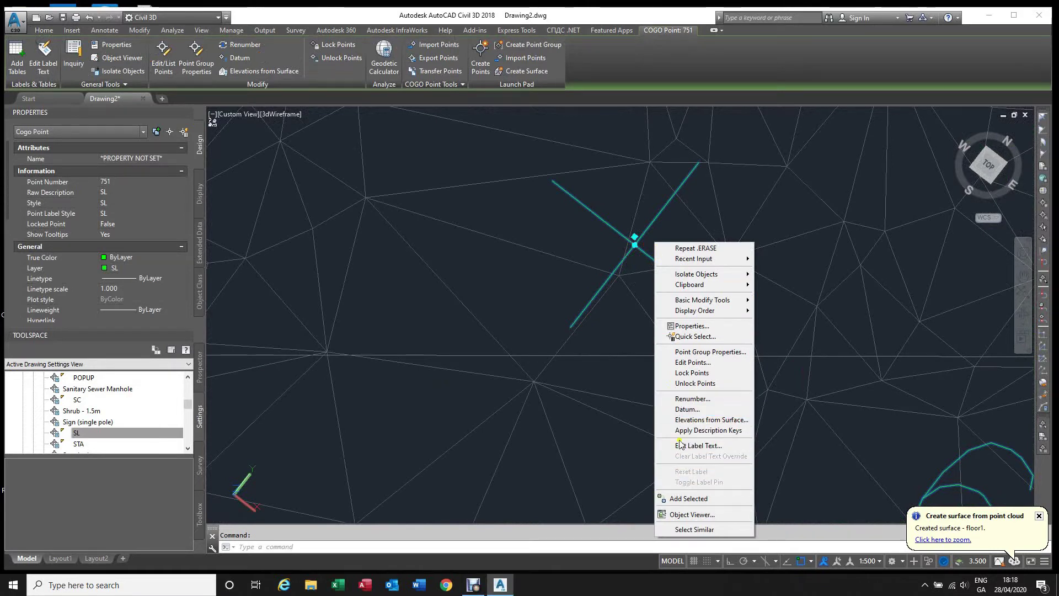
{"action": "left_click", "coordinate": [698, 531]}
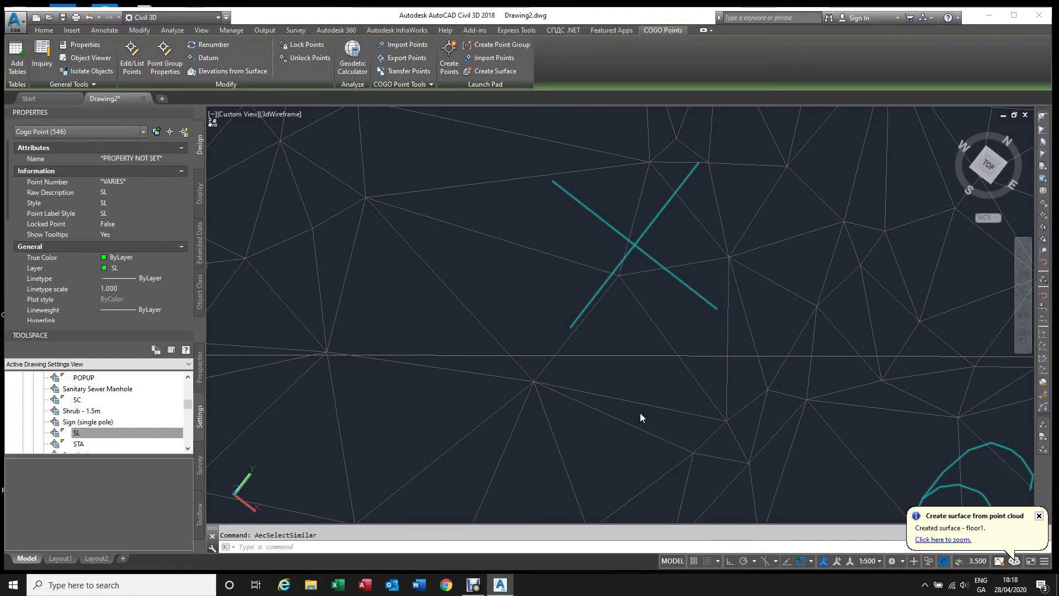
{"action": "key", "text": "Escape"}
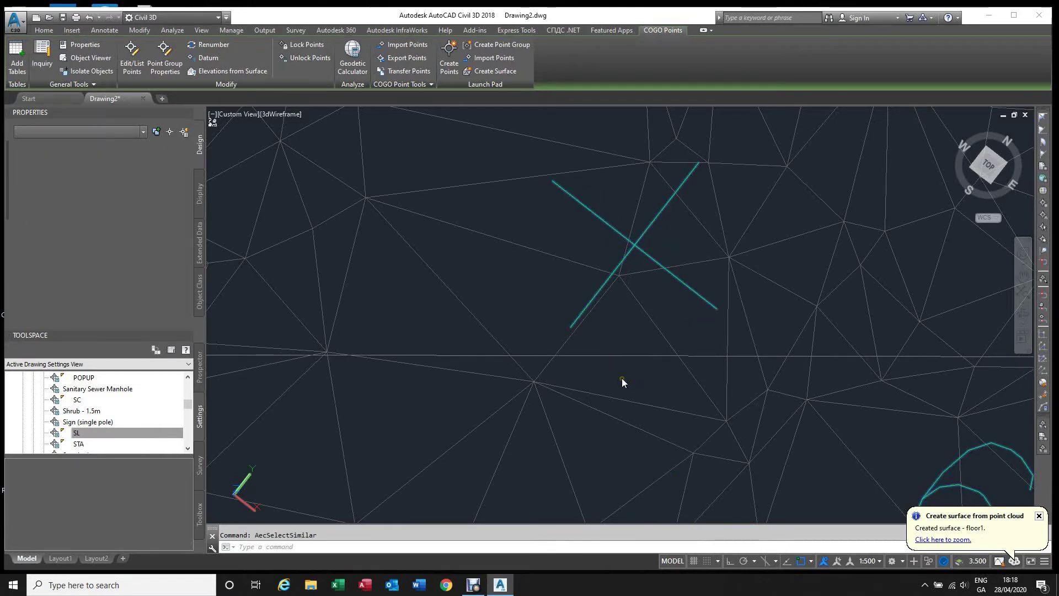
{"action": "key", "text": "Delete"}
{"action": "scroll", "coordinate": [621, 383], "scroll_direction": "down", "scroll_amount": 6}
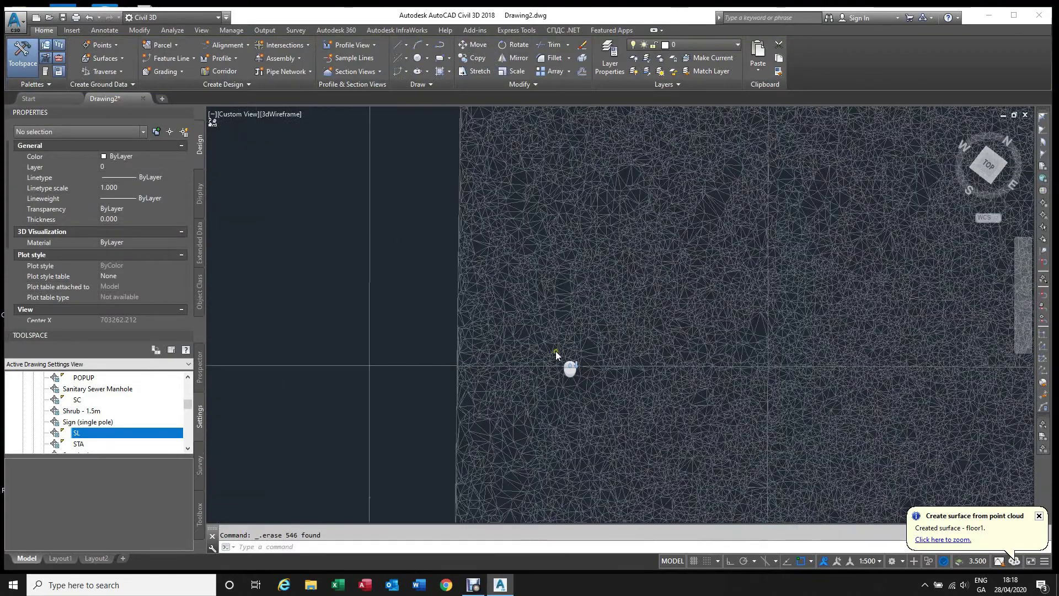
{"action": "scroll", "coordinate": [556, 355], "scroll_direction": "down", "scroll_amount": 5}
{"action": "scroll", "coordinate": [556, 355], "scroll_direction": "up", "scroll_amount": 3}
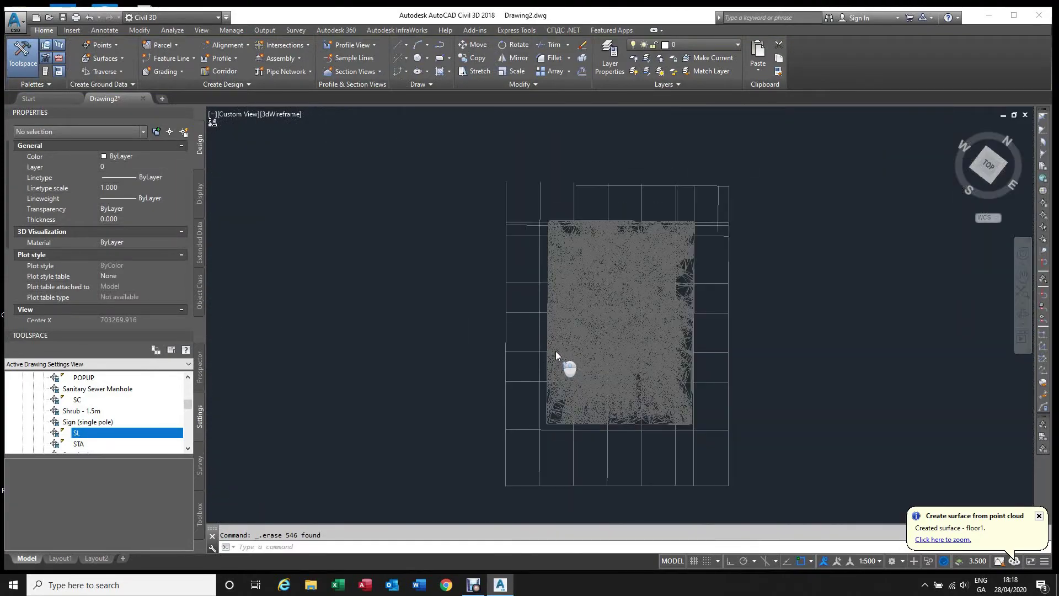
Return the drawing to the north-up top view and look over surface floor1's contours.
{"action": "left_click", "coordinate": [988, 165]}
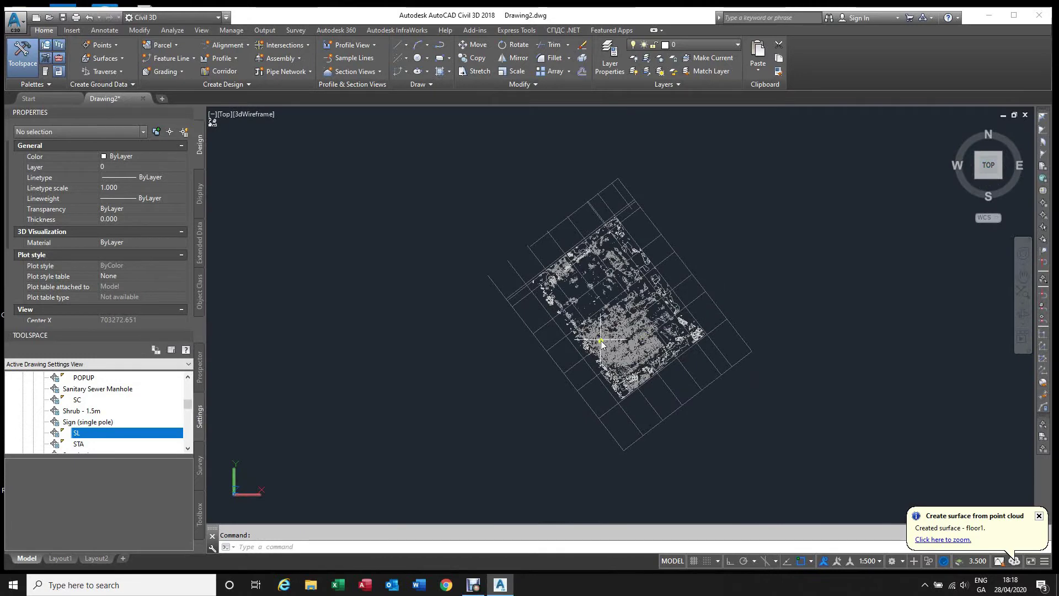
{"action": "scroll", "coordinate": [607, 343], "scroll_direction": "up", "scroll_amount": 2}
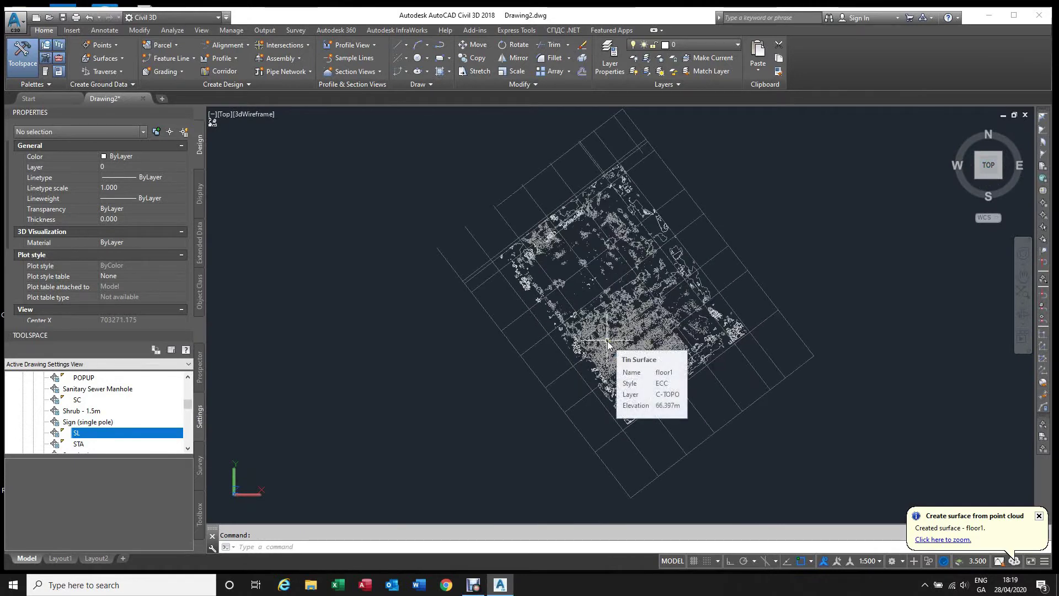
{"action": "scroll", "coordinate": [607, 343], "scroll_direction": "up", "scroll_amount": 2}
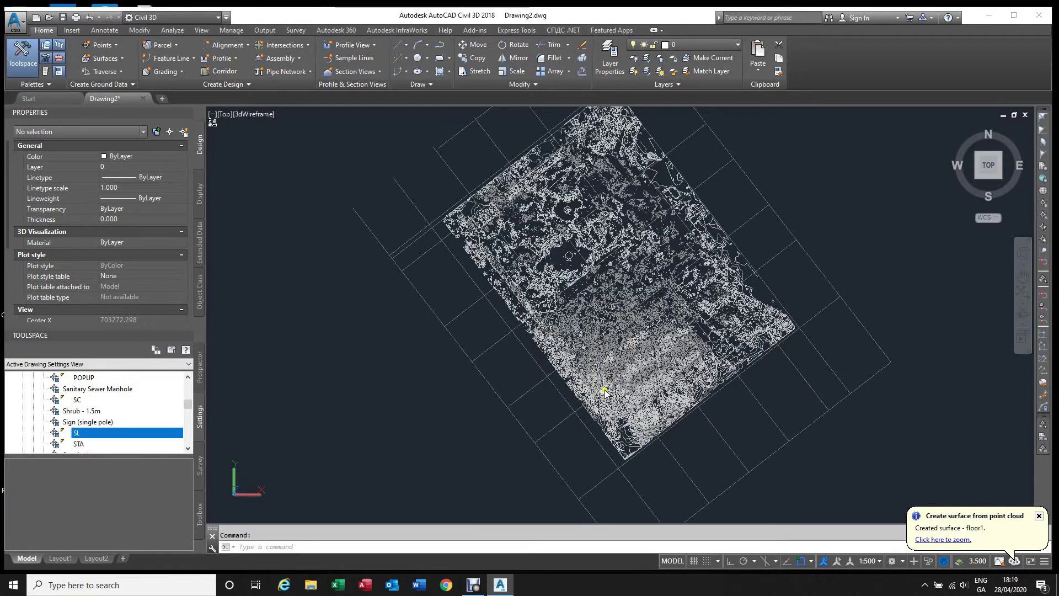
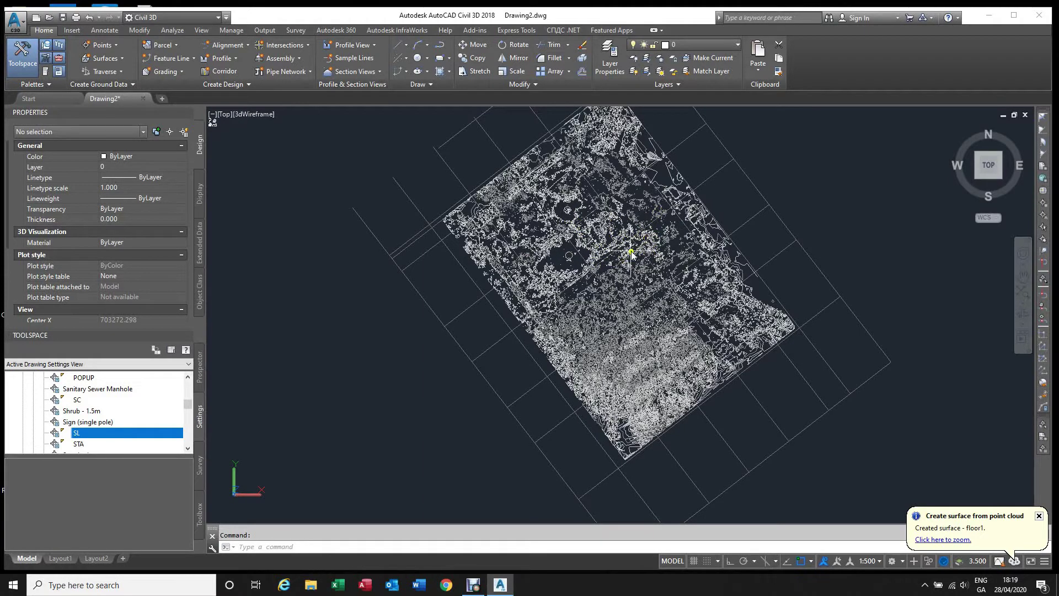
{"action": "mouse_move", "coordinate": [692, 281]}
{"action": "scroll", "coordinate": [602, 309], "scroll_direction": "up", "scroll_amount": 3}
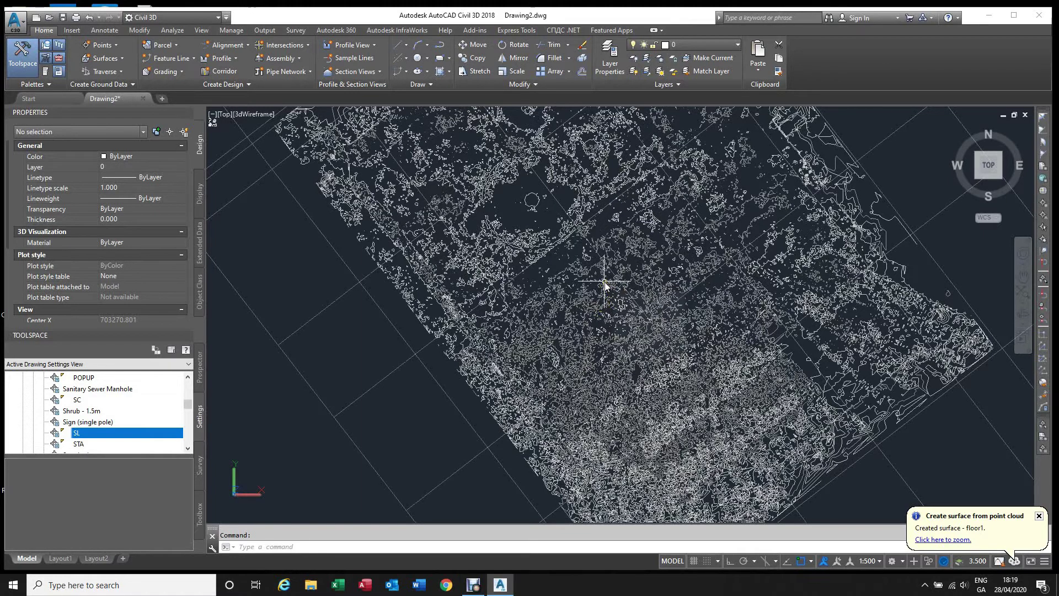
Open surface floor1's properties and set its Elevations analysis to create ranges by Range interval with datum.
{"action": "left_click", "coordinate": [605, 284]}
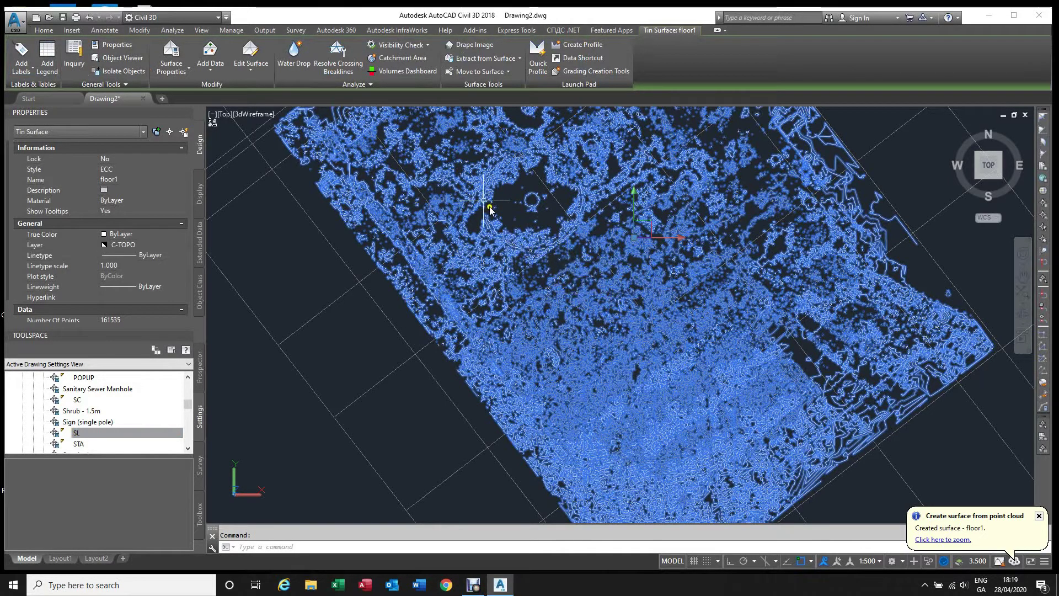
{"action": "left_click", "coordinate": [186, 66]}
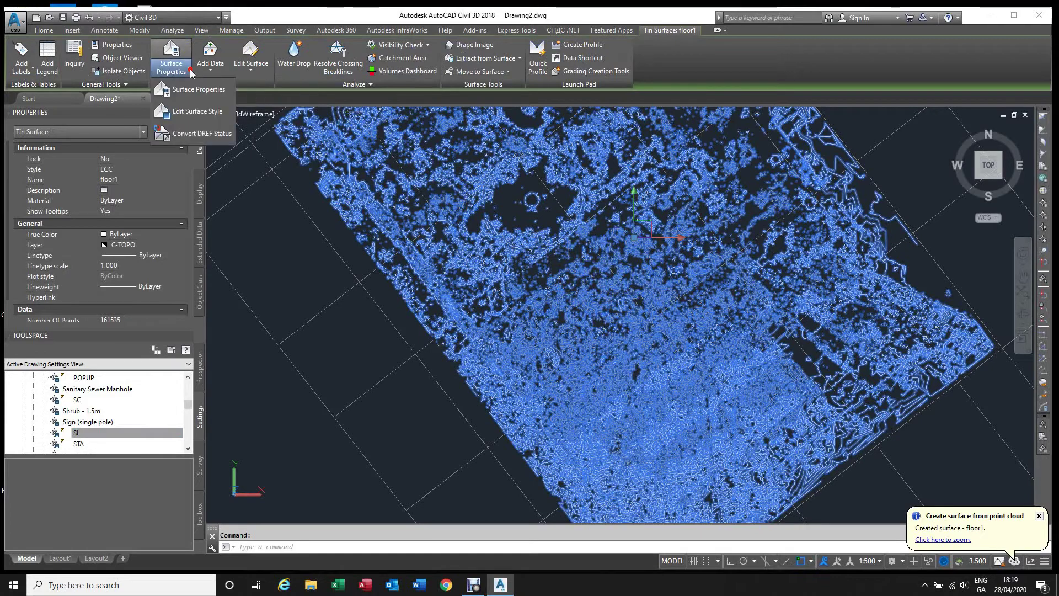
{"action": "left_click", "coordinate": [191, 90]}
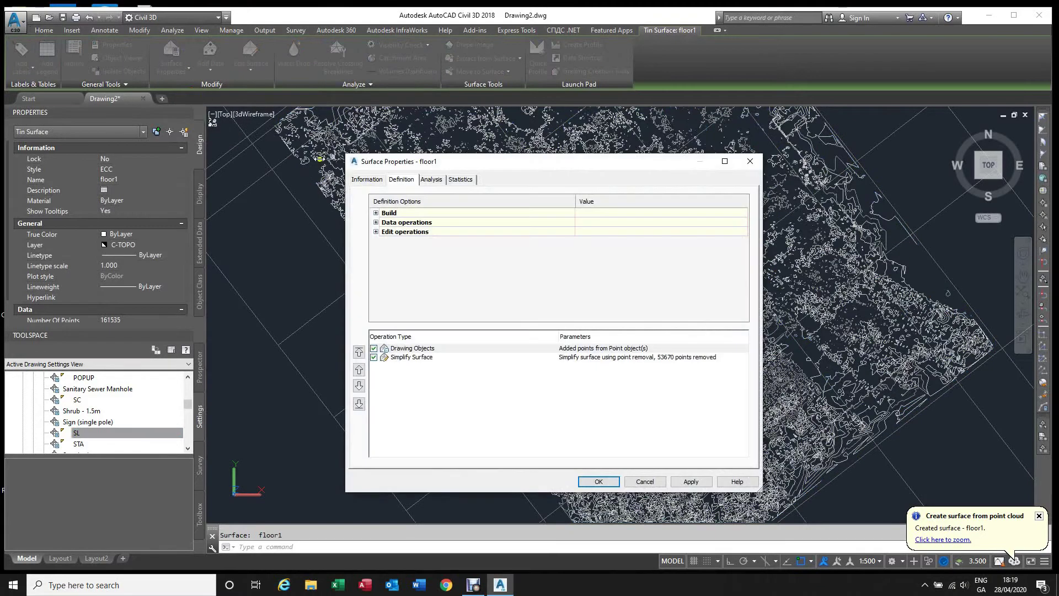
{"action": "left_click", "coordinate": [431, 180]}
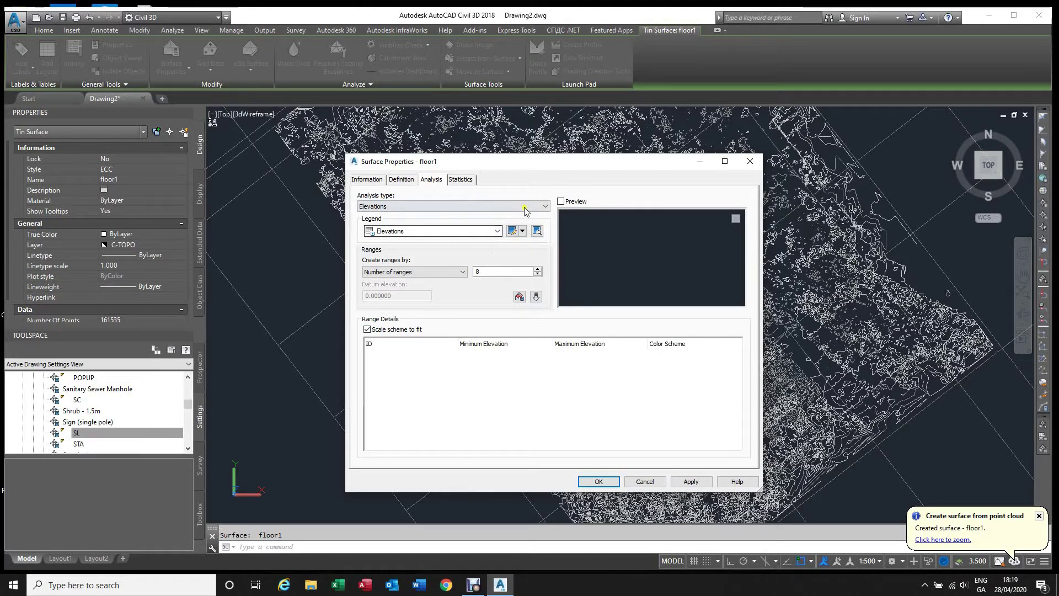
{"action": "left_click", "coordinate": [498, 231]}
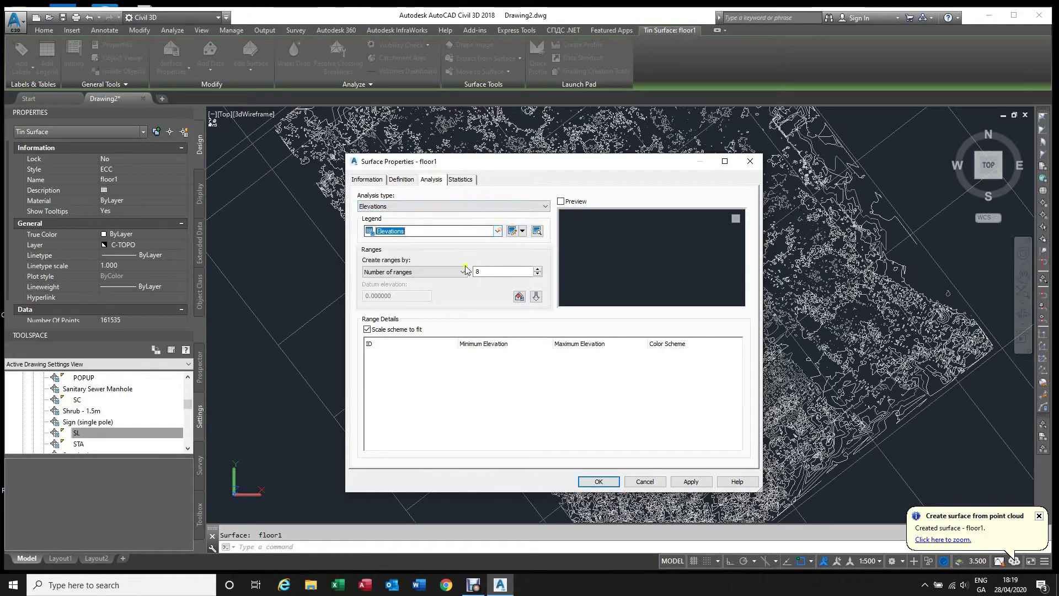
{"action": "left_click", "coordinate": [448, 272]}
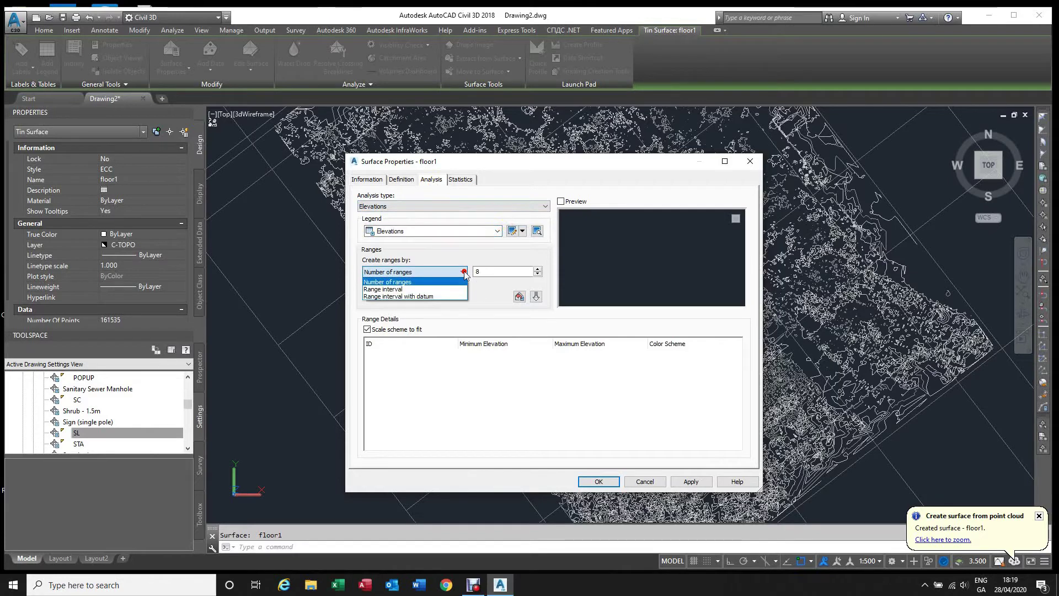
{"action": "left_click", "coordinate": [427, 297]}
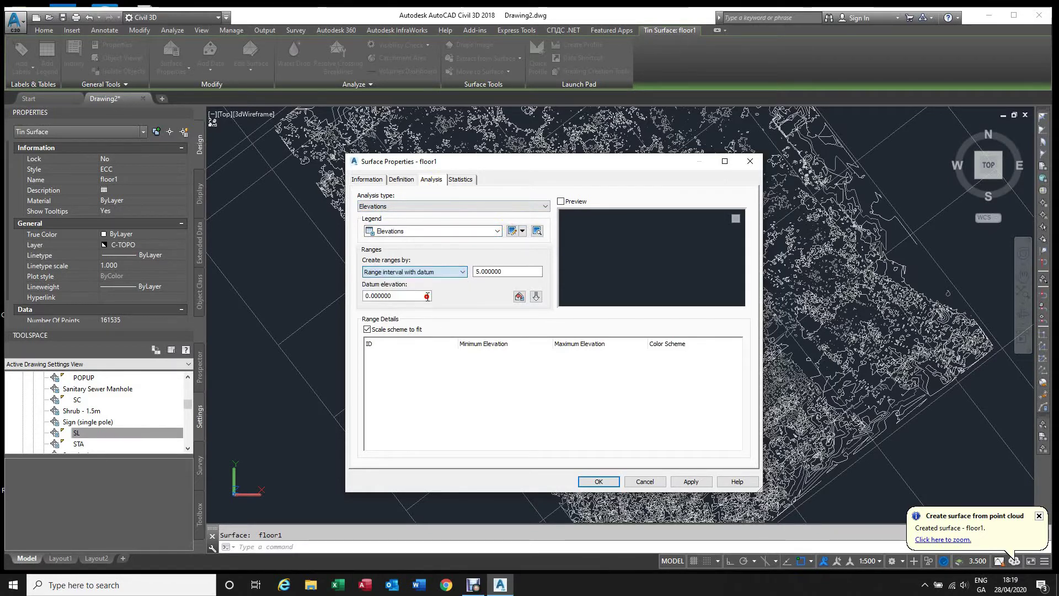
Set the datum elevation to 66.400 and the range interval to 0.005, and run the elevation analysis.
{"action": "left_click_drag", "start_coordinate": [401, 297], "coordinate": [366, 295]}
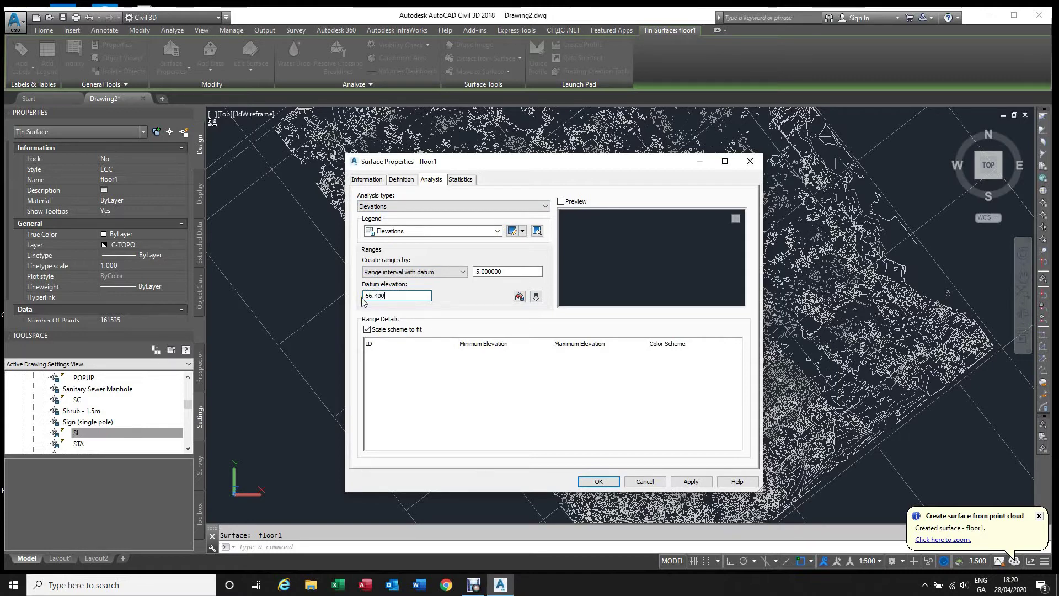
{"action": "type", "text": "66.400"}
{"action": "double_click", "coordinate": [510, 271]}
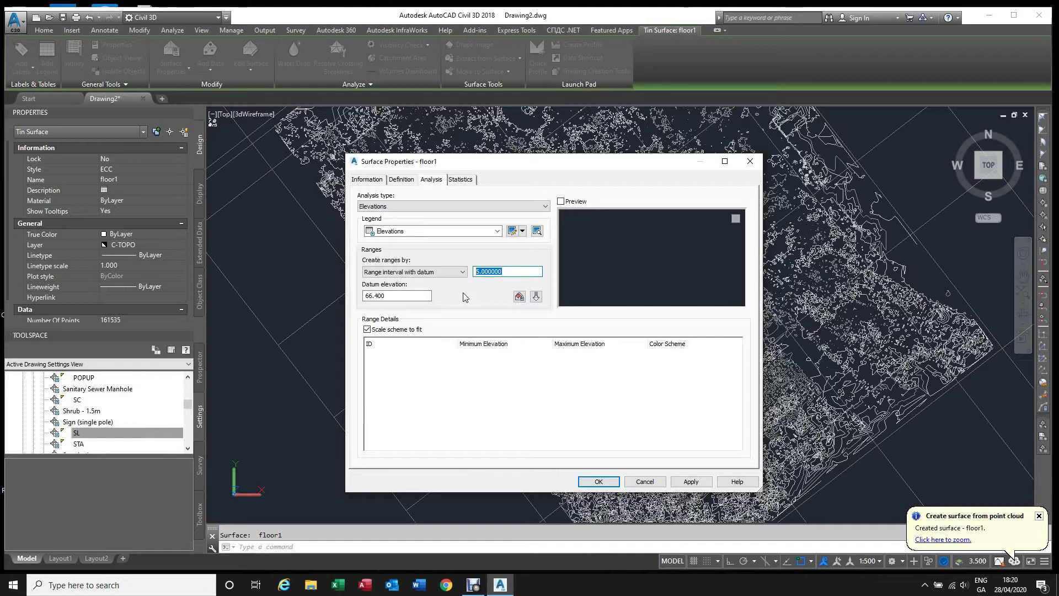
{"action": "type", "text": "0.005"}
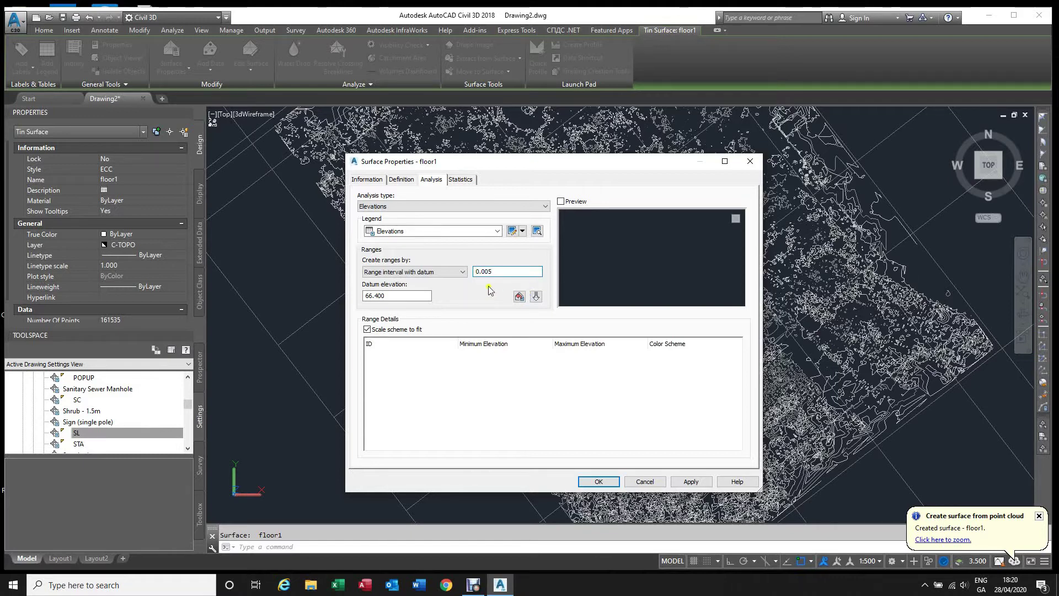
{"action": "left_click", "coordinate": [536, 297]}
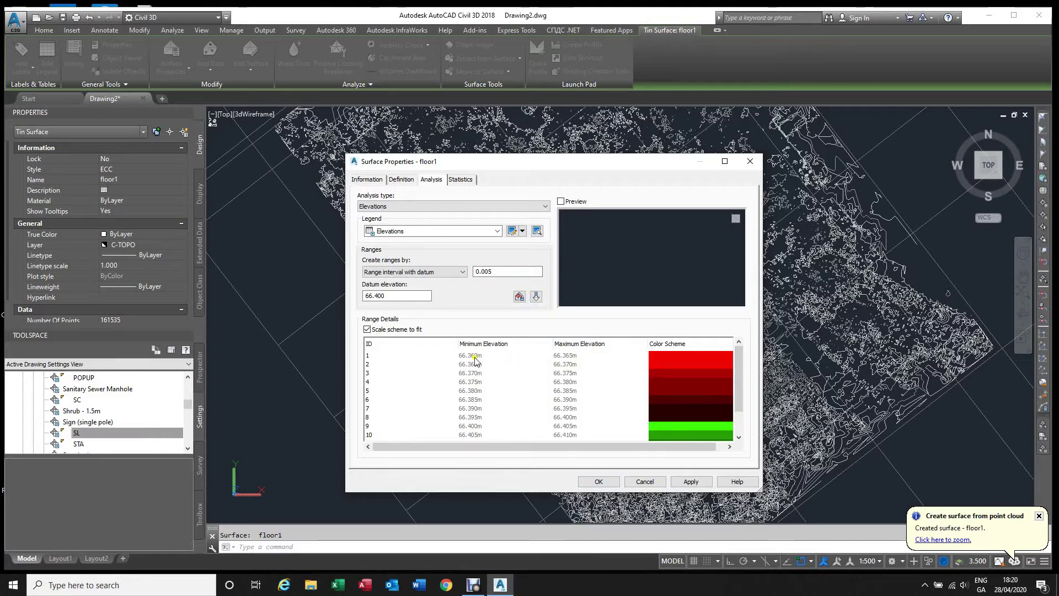
Examine the generated elevation ranges and their colour scheme above and below the datum.
{"action": "scroll", "coordinate": [573, 359], "scroll_direction": "down", "scroll_amount": 1}
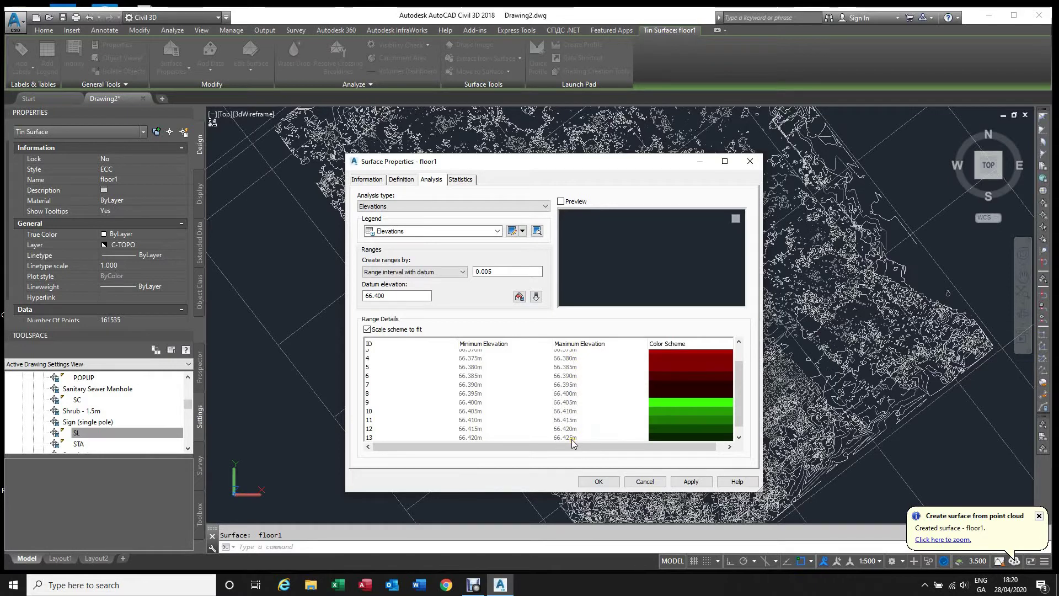
{"action": "scroll", "coordinate": [572, 439], "scroll_direction": "up", "scroll_amount": 1}
{"action": "scroll", "coordinate": [571, 439], "scroll_direction": "down", "scroll_amount": 1}
{"action": "scroll", "coordinate": [573, 438], "scroll_direction": "up", "scroll_amount": 1}
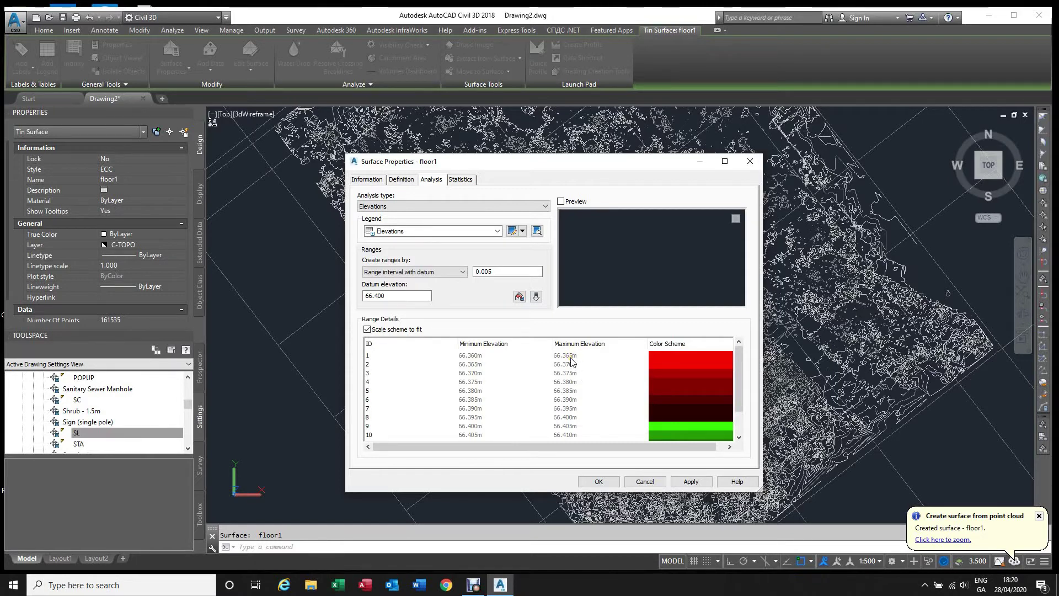
{"action": "scroll", "coordinate": [573, 365], "scroll_direction": "down", "scroll_amount": 1}
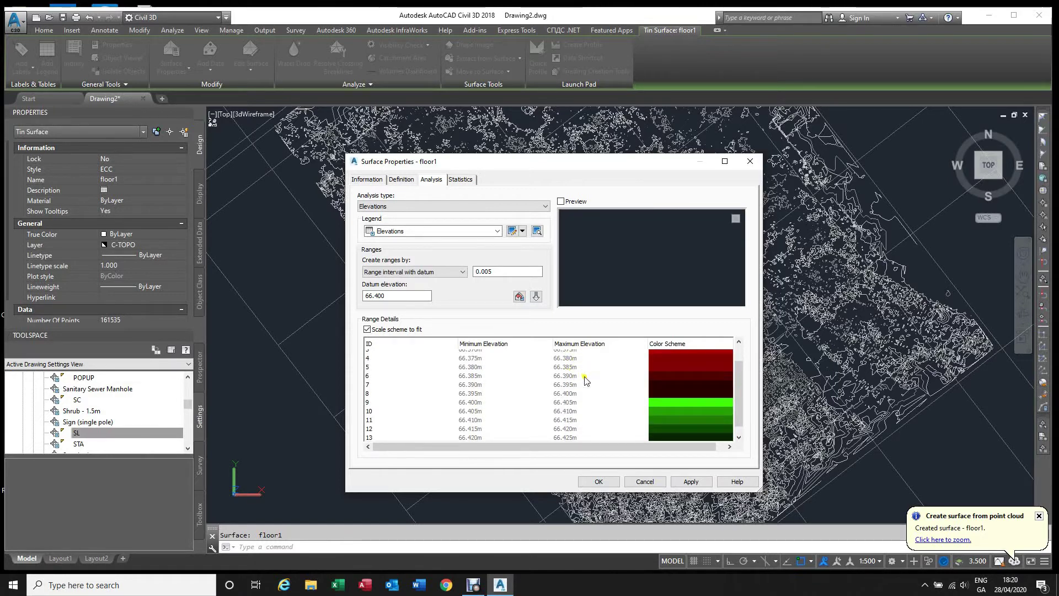
{"action": "scroll", "coordinate": [585, 379], "scroll_direction": "up", "scroll_amount": 1}
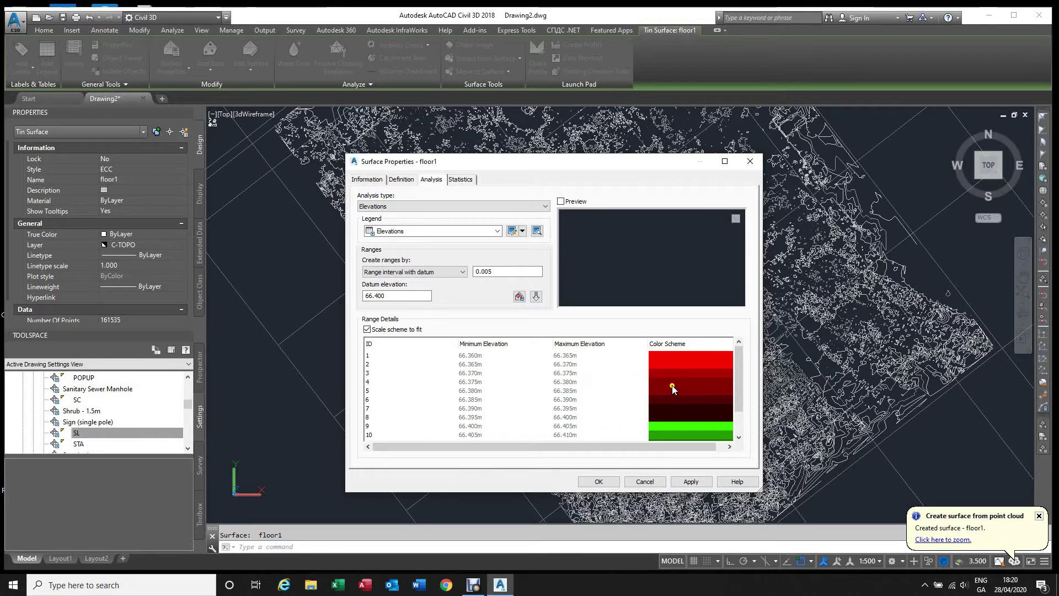
{"action": "scroll", "coordinate": [671, 382], "scroll_direction": "down", "scroll_amount": 1}
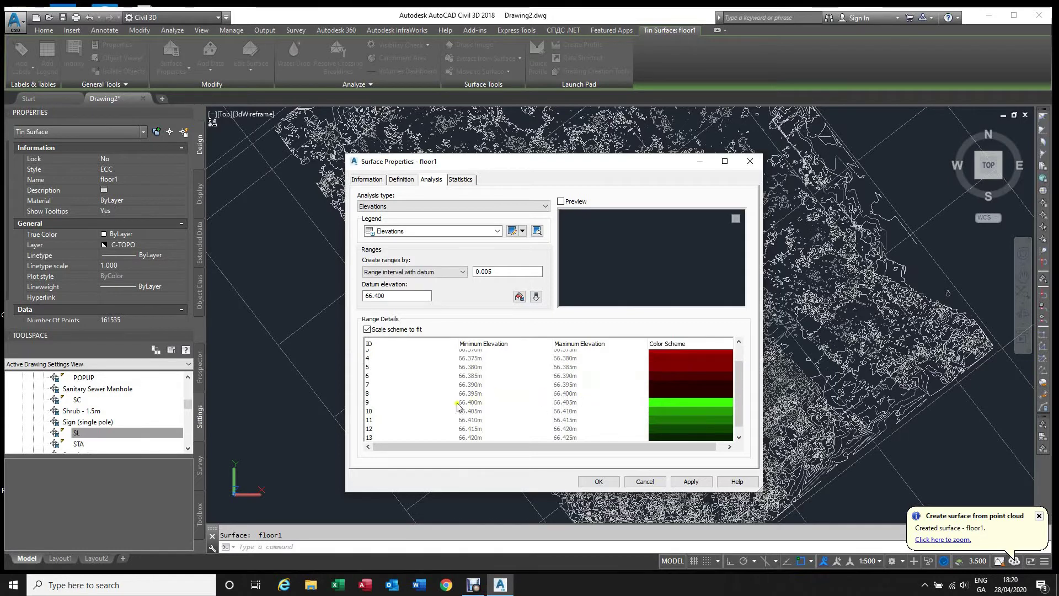
Recolour elevation range 8 (66.395–66.400 m) yellow-green and range 7 (66.390–66.395 m) yellow, index colour 50.
{"action": "right_click", "coordinate": [679, 394]}
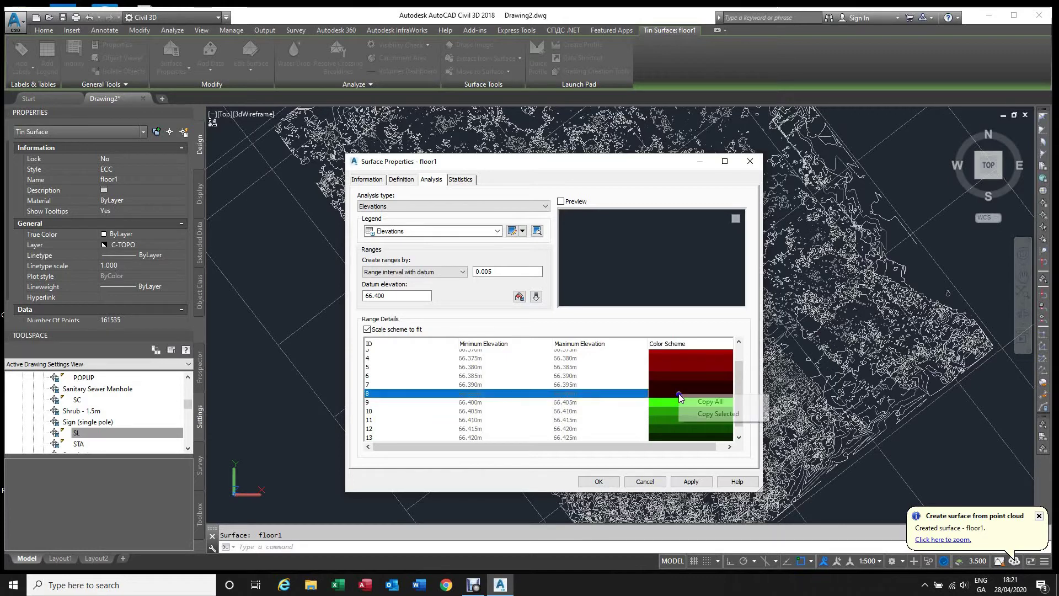
{"action": "double_click", "coordinate": [672, 395]}
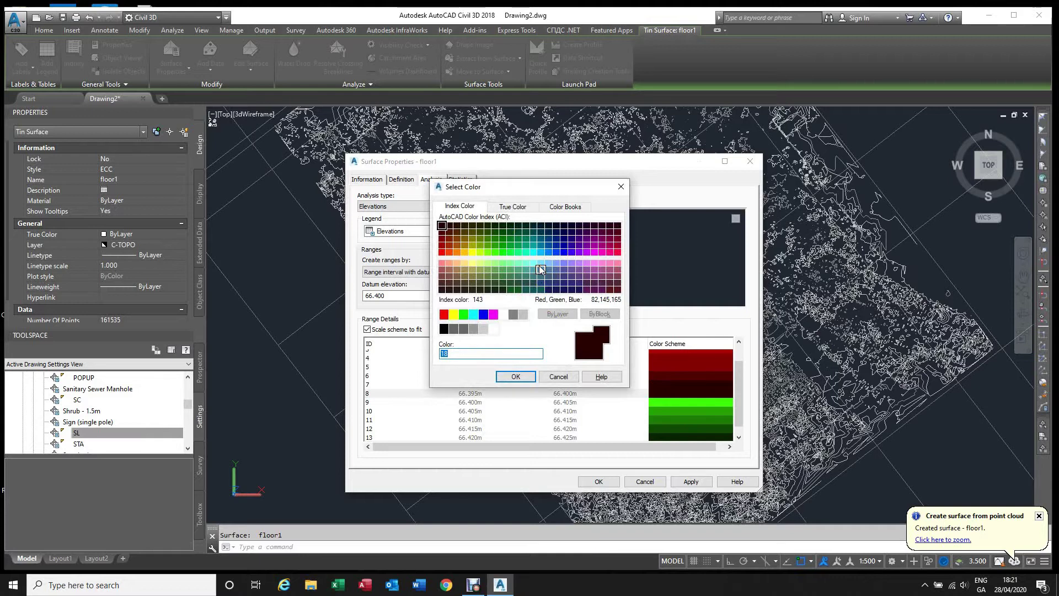
{"action": "left_click", "coordinate": [479, 252]}
{"action": "left_click", "coordinate": [515, 377]}
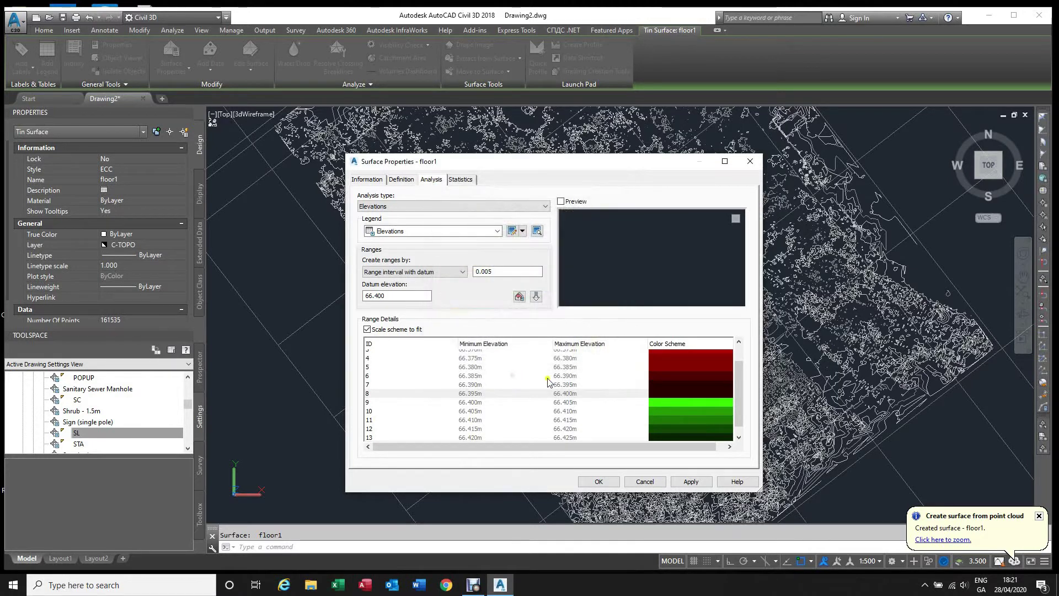
{"action": "left_click", "coordinate": [668, 384]}
{"action": "double_click", "coordinate": [668, 389]}
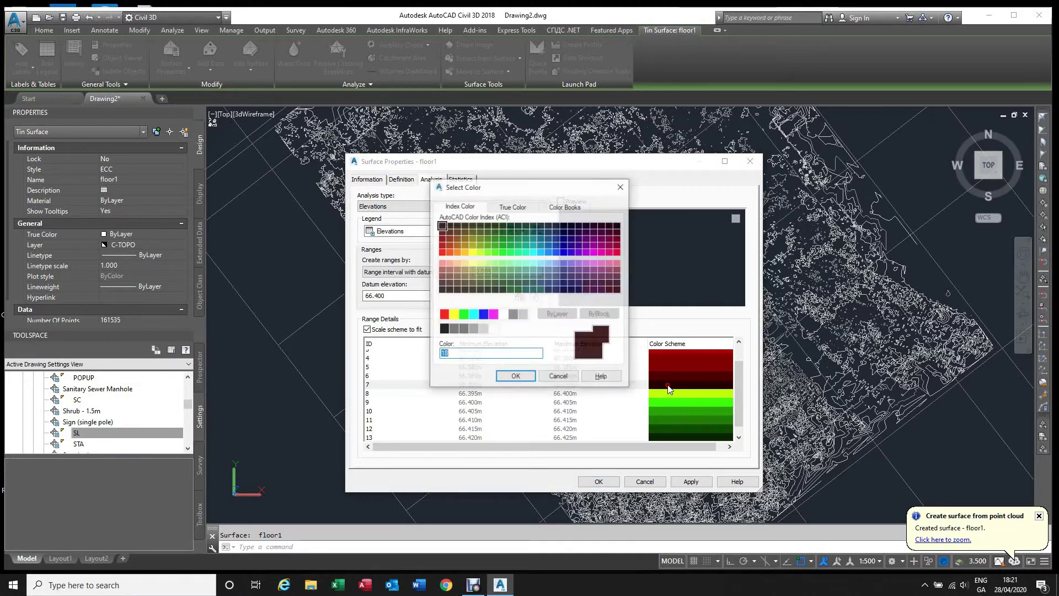
{"action": "left_click", "coordinate": [472, 252]}
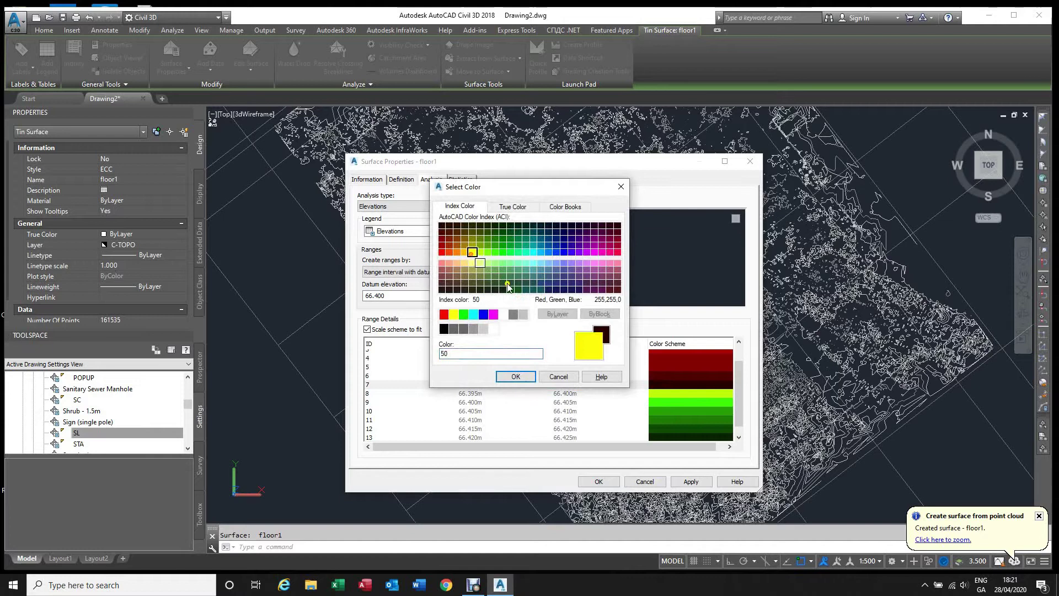
{"action": "left_click", "coordinate": [515, 377]}
Set range 6 (66.385–66.390 m) to index colour 40 and range 5 (66.380–66.385 m) to index colour 30.
{"action": "left_click", "coordinate": [676, 376]}
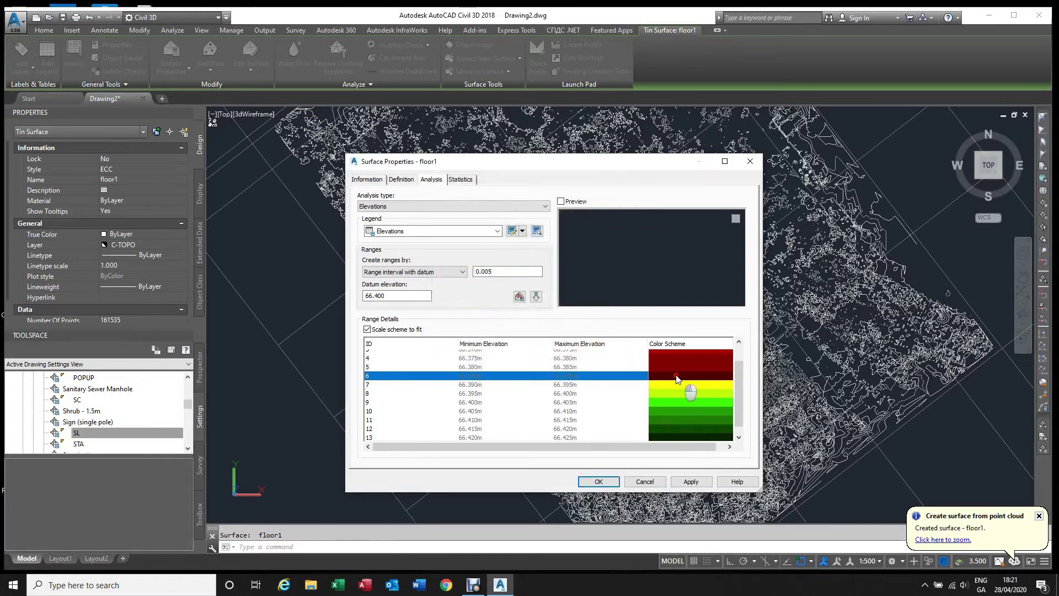
{"action": "double_click", "coordinate": [676, 376]}
{"action": "left_click", "coordinate": [464, 252]}
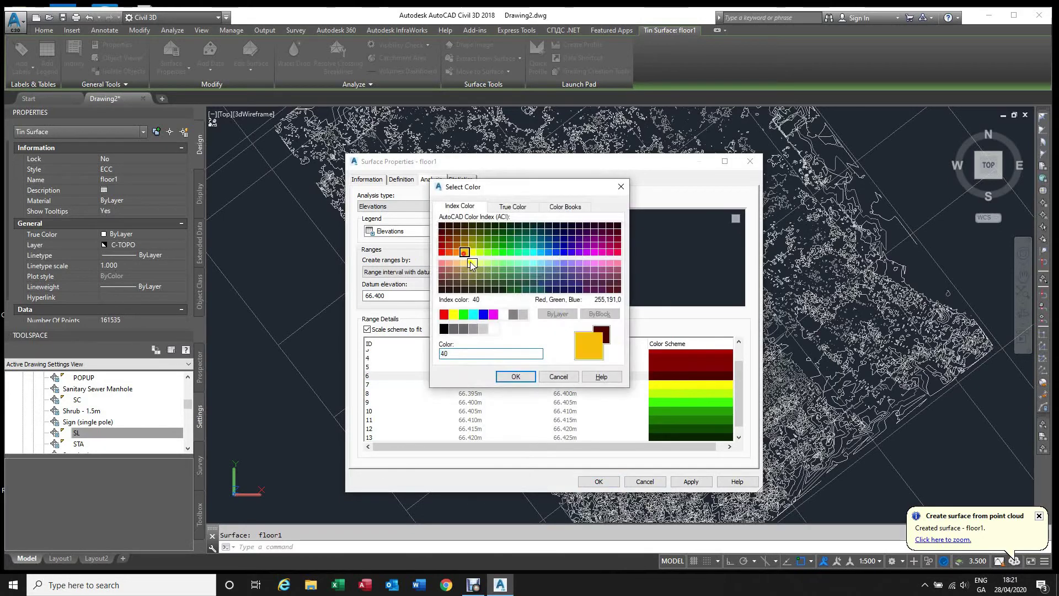
{"action": "left_click", "coordinate": [515, 376]}
{"action": "left_click", "coordinate": [709, 367]}
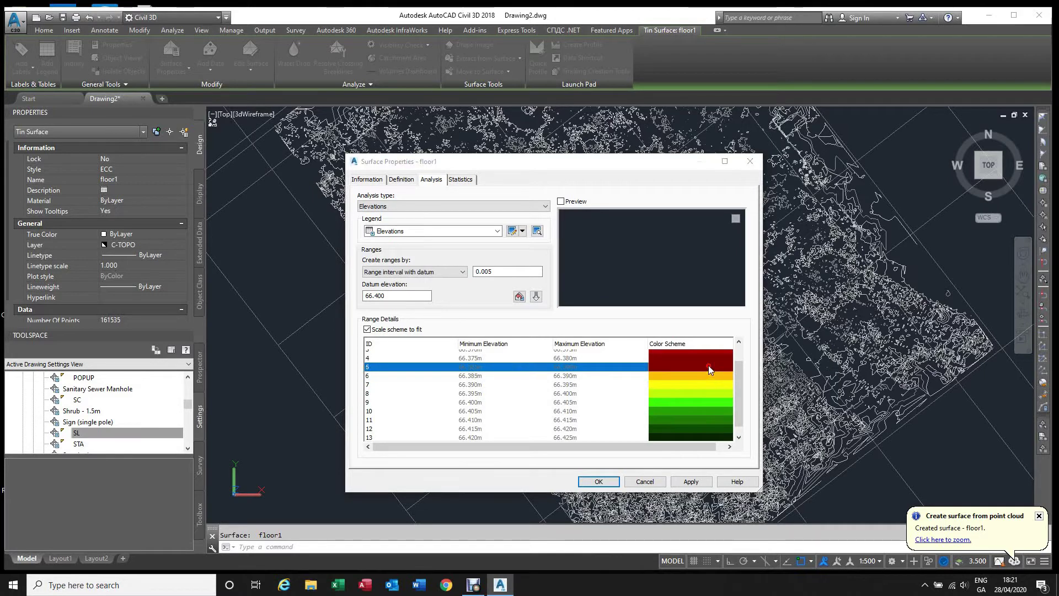
{"action": "double_click", "coordinate": [708, 367]}
{"action": "left_click", "coordinate": [457, 252]}
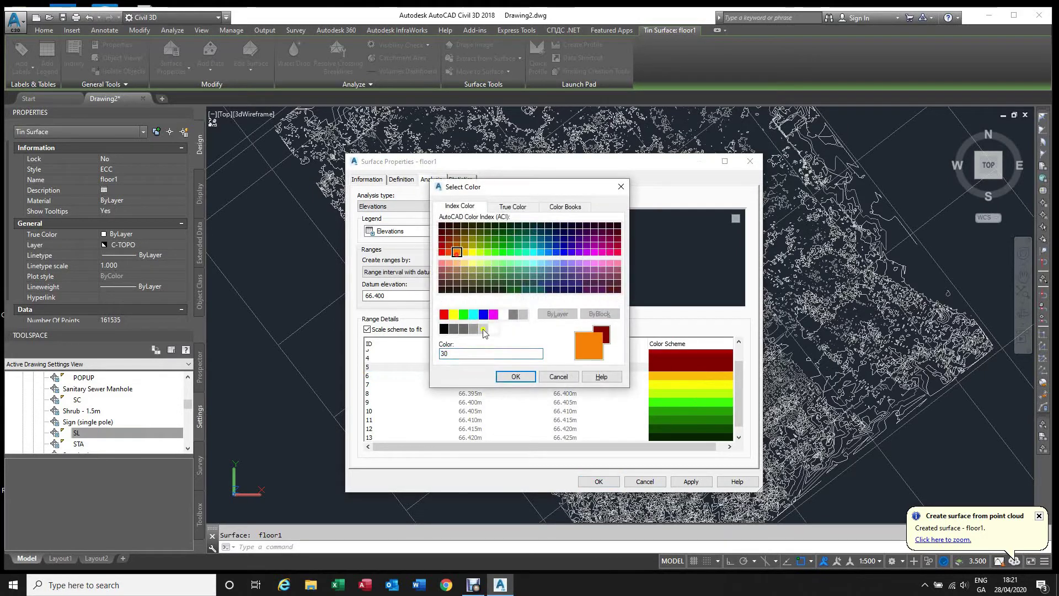
{"action": "left_click", "coordinate": [505, 380]}
Set range 4 (66.375–66.380 m) to orange-red index colour 20 and range 3 (66.370–66.375 m) to red index colour 10.
{"action": "left_click", "coordinate": [684, 356]}
{"action": "double_click", "coordinate": [684, 356]}
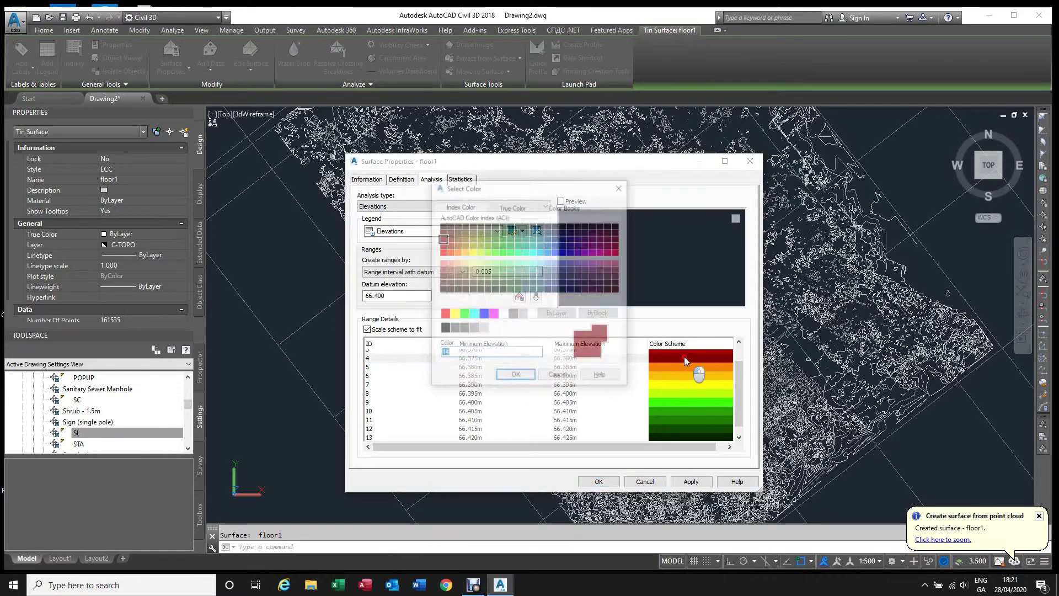
{"action": "left_click", "coordinate": [451, 253]}
{"action": "left_click", "coordinate": [507, 378]}
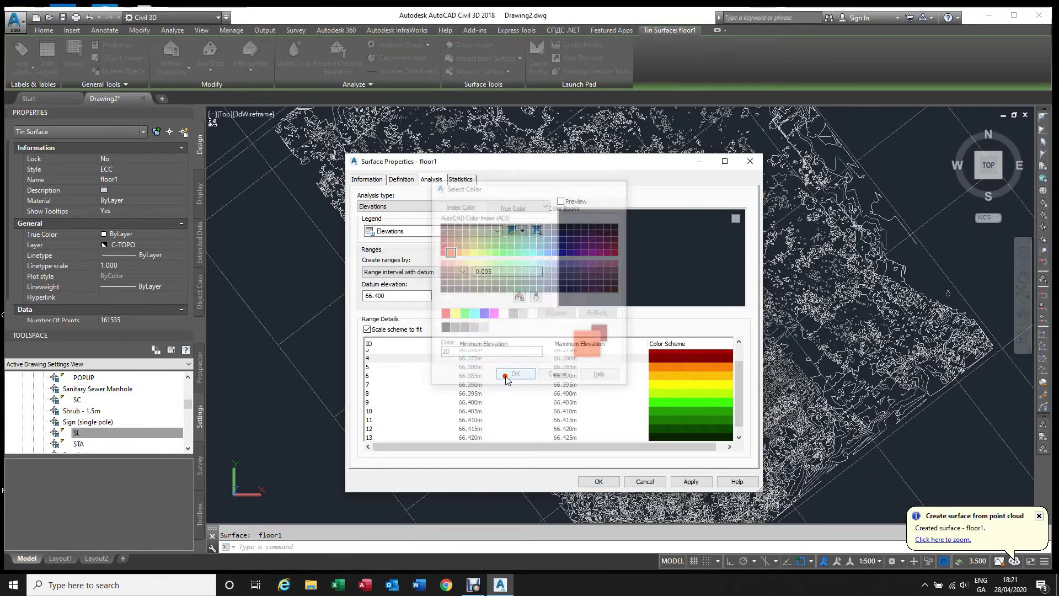
{"action": "scroll", "coordinate": [739, 383], "scroll_direction": "up", "scroll_amount": 2}
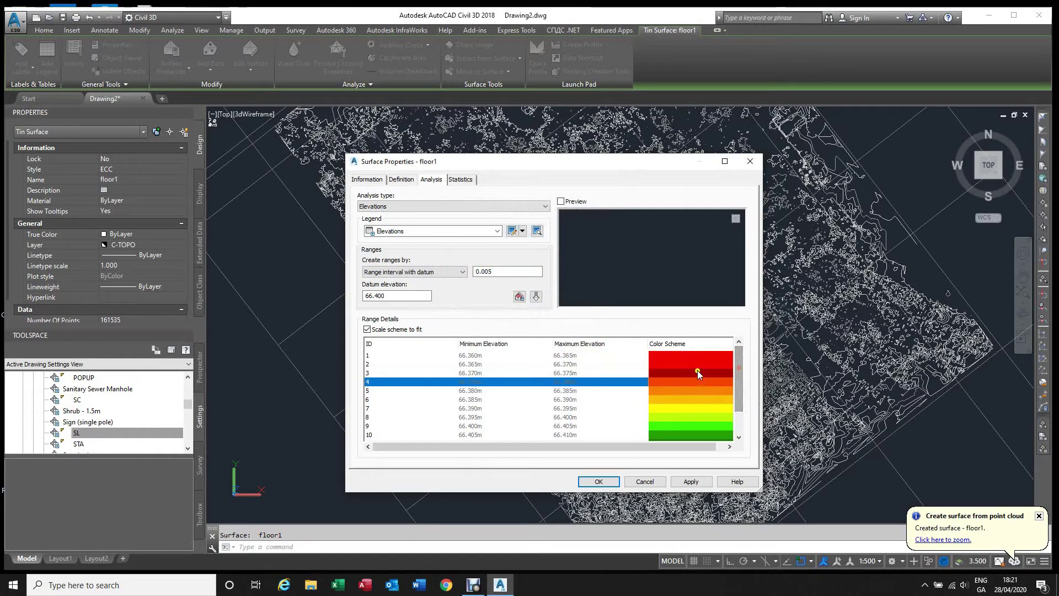
{"action": "left_click", "coordinate": [697, 373]}
{"action": "double_click", "coordinate": [699, 371]}
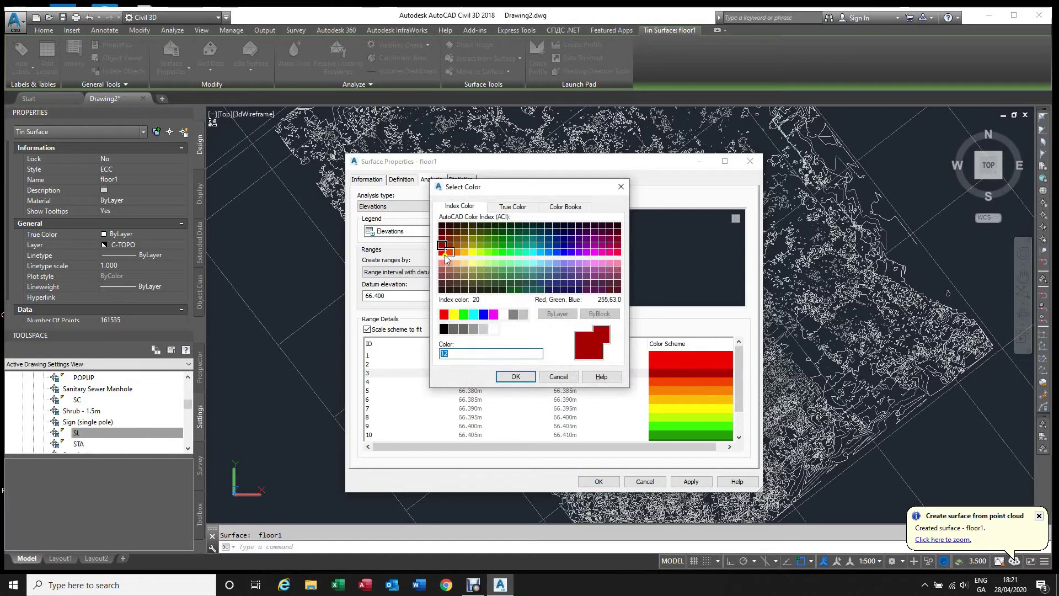
{"action": "left_click", "coordinate": [443, 252]}
{"action": "left_click", "coordinate": [515, 377]}
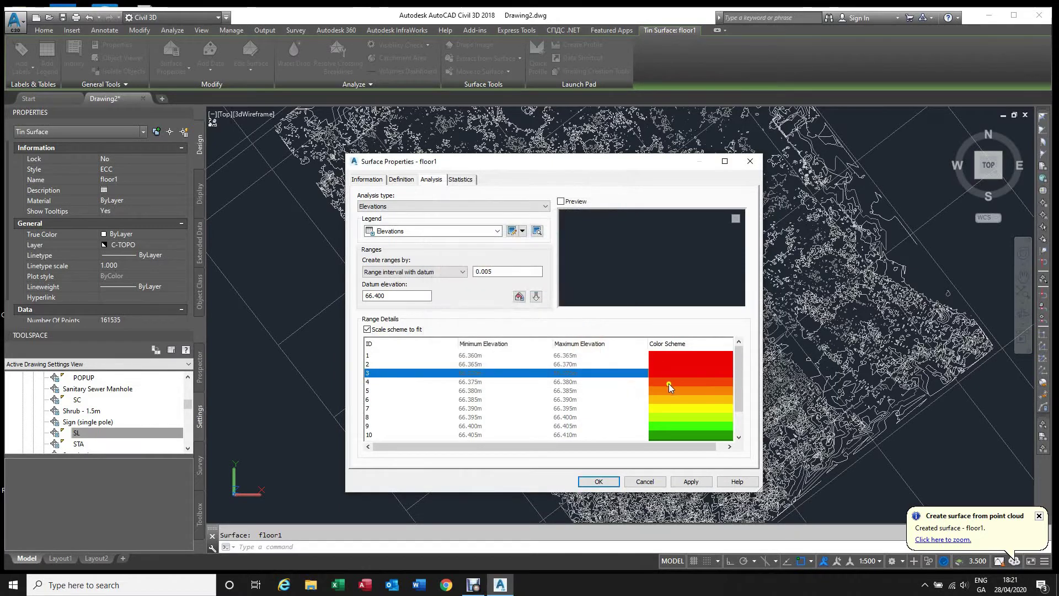
Recolour range 2 (66.365–66.370 m) brownish dark red and set range 1 (66.360–66.365 m) to dark red index colour 12.
{"action": "left_click", "coordinate": [688, 366]}
{"action": "double_click", "coordinate": [688, 366]}
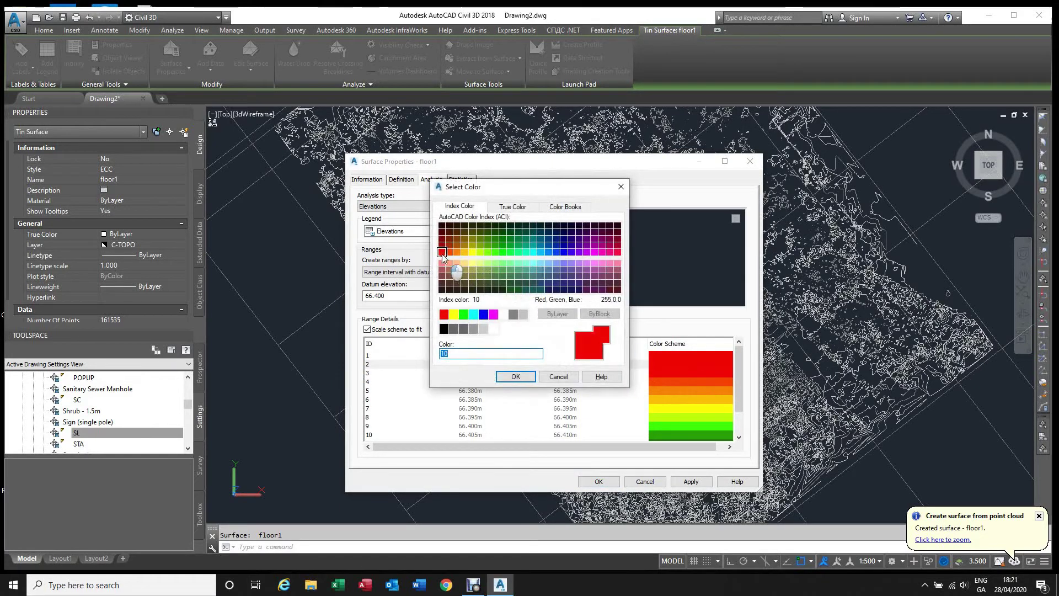
{"action": "left_click", "coordinate": [515, 376]}
{"action": "left_click", "coordinate": [683, 357]}
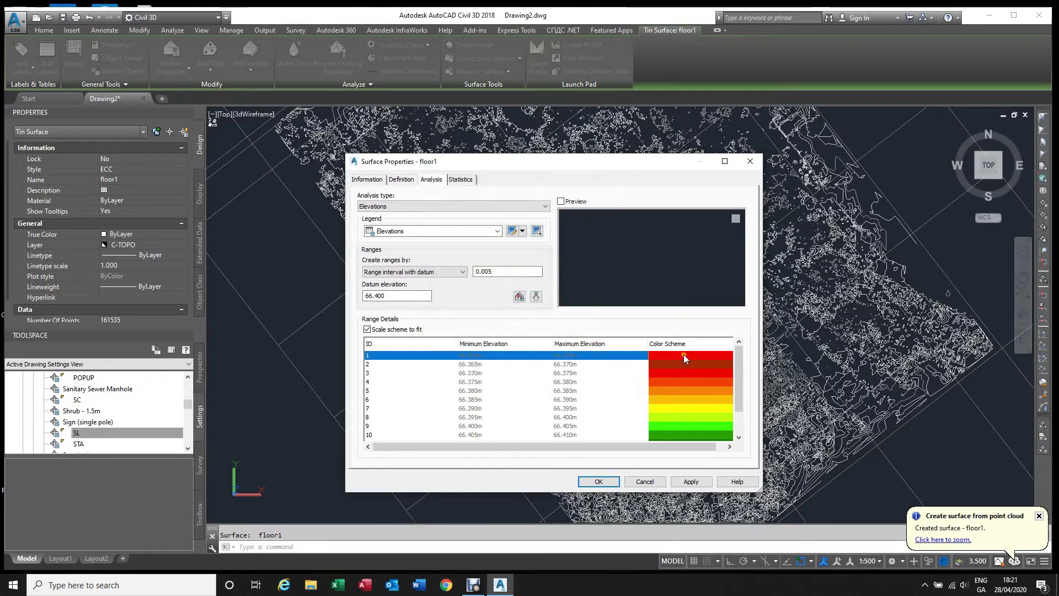
{"action": "double_click", "coordinate": [684, 357]}
{"action": "left_click", "coordinate": [442, 246]}
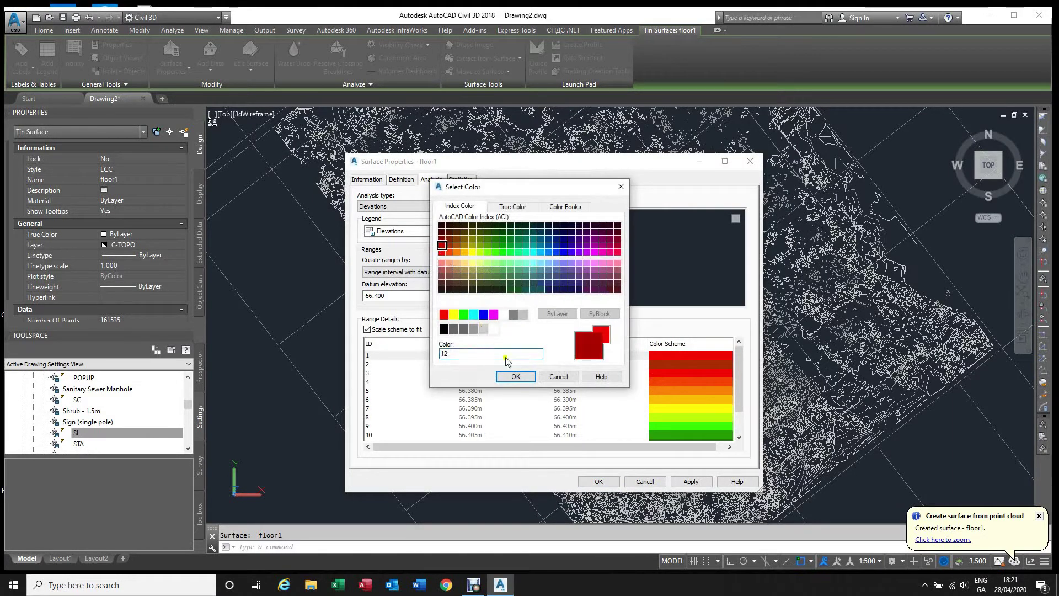
{"action": "left_click", "coordinate": [515, 376]}
Check the full colour gradient across the elevation ranges and apply it to surface floor1.
{"action": "scroll", "coordinate": [689, 386], "scroll_direction": "down", "scroll_amount": 3}
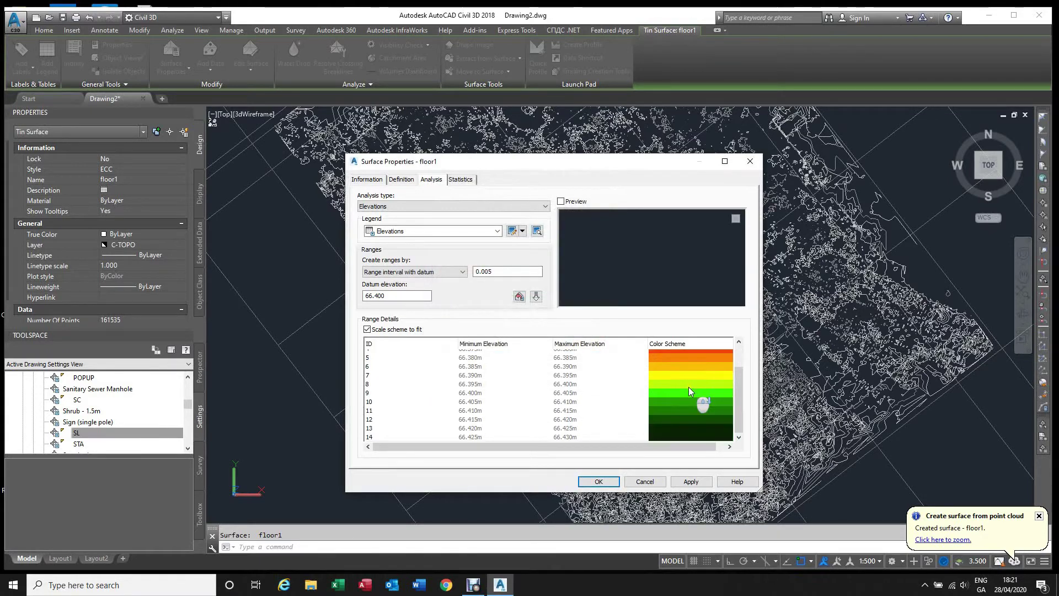
{"action": "scroll", "coordinate": [689, 386], "scroll_direction": "up", "scroll_amount": 3}
{"action": "scroll", "coordinate": [689, 386], "scroll_direction": "down", "scroll_amount": 3}
{"action": "scroll", "coordinate": [691, 386], "scroll_direction": "up", "scroll_amount": 3}
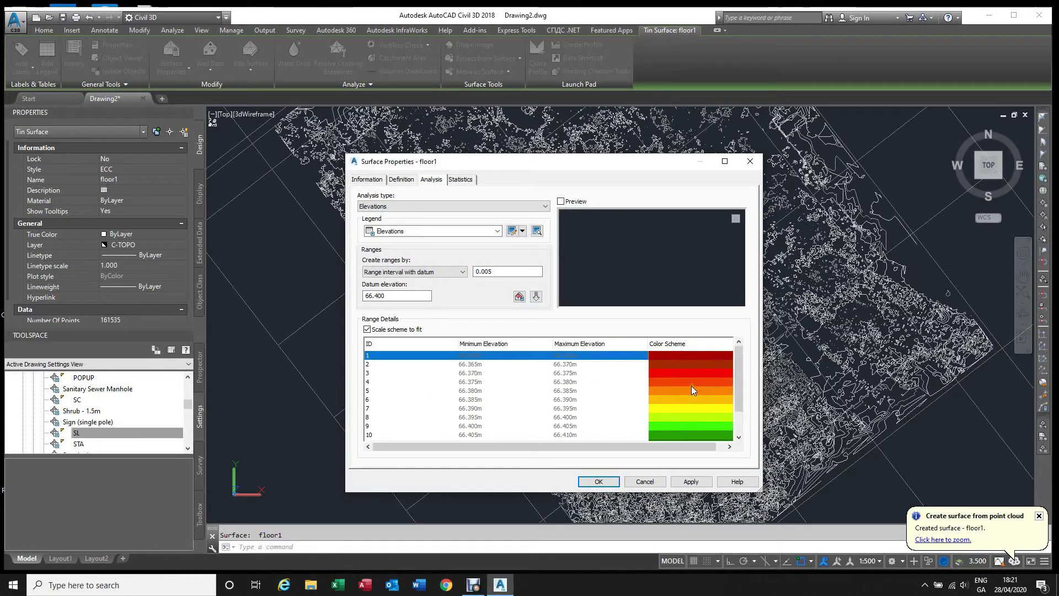
{"action": "left_click", "coordinate": [691, 481]}
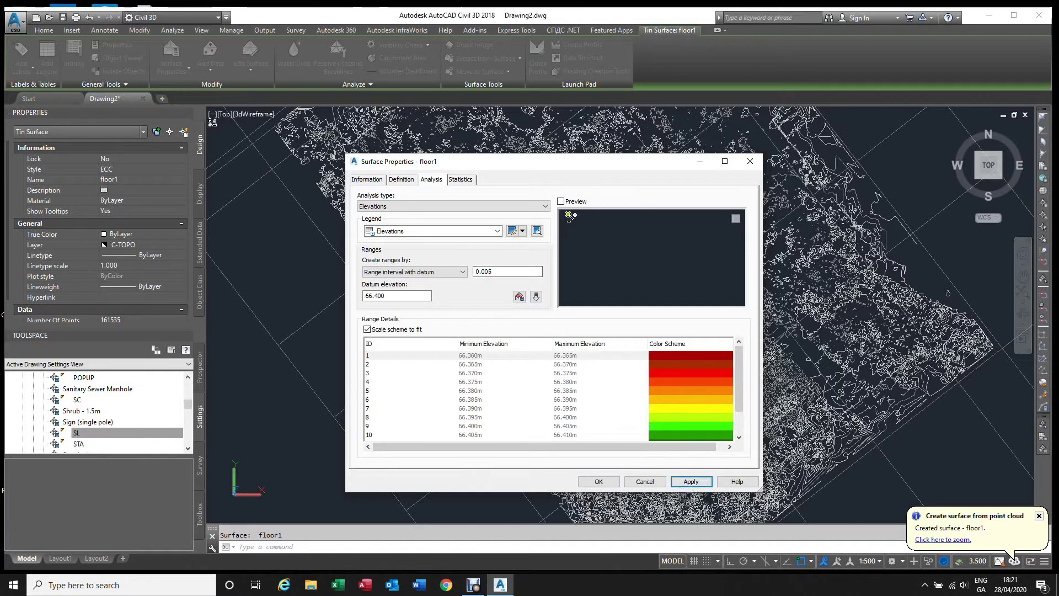
Turn on the preview of the Elevations legend table and examine its elevation values, areas and colours.
{"action": "left_click", "coordinate": [564, 202]}
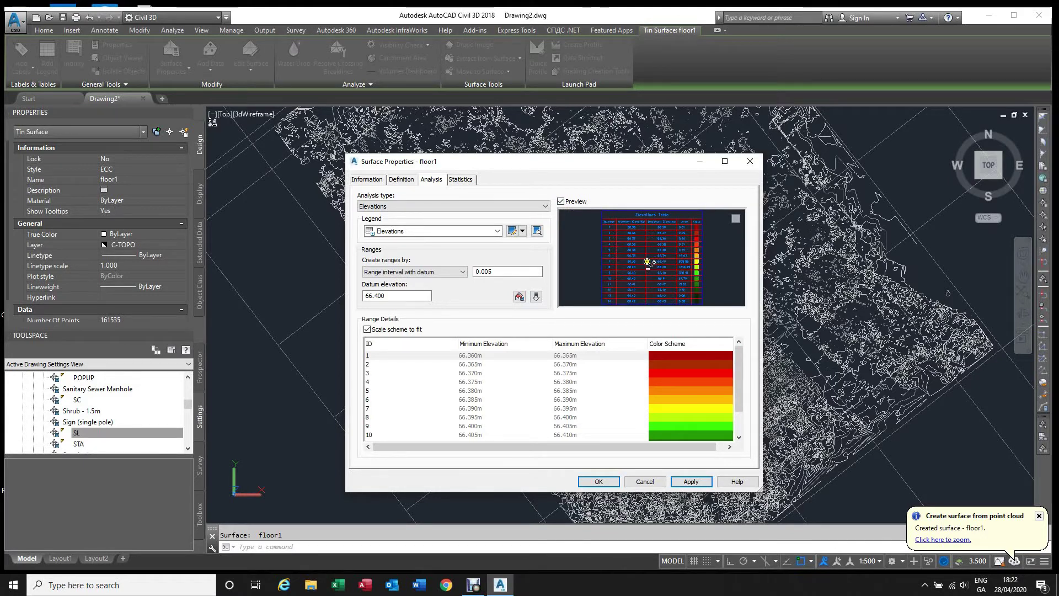
{"action": "scroll", "coordinate": [644, 241], "scroll_direction": "up", "scroll_amount": 3}
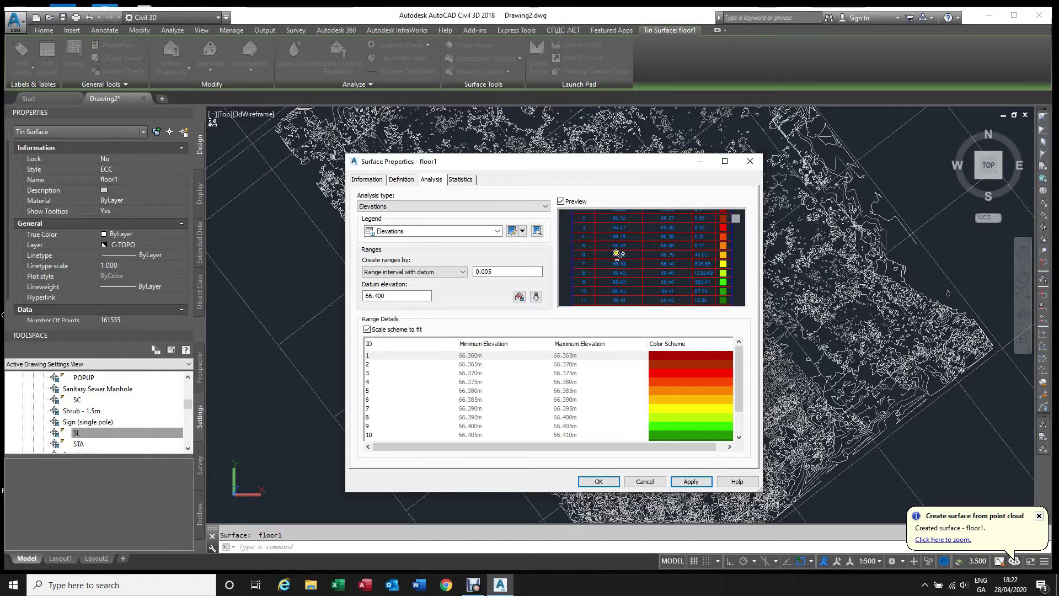
{"action": "scroll", "coordinate": [617, 253], "scroll_direction": "up", "scroll_amount": 2}
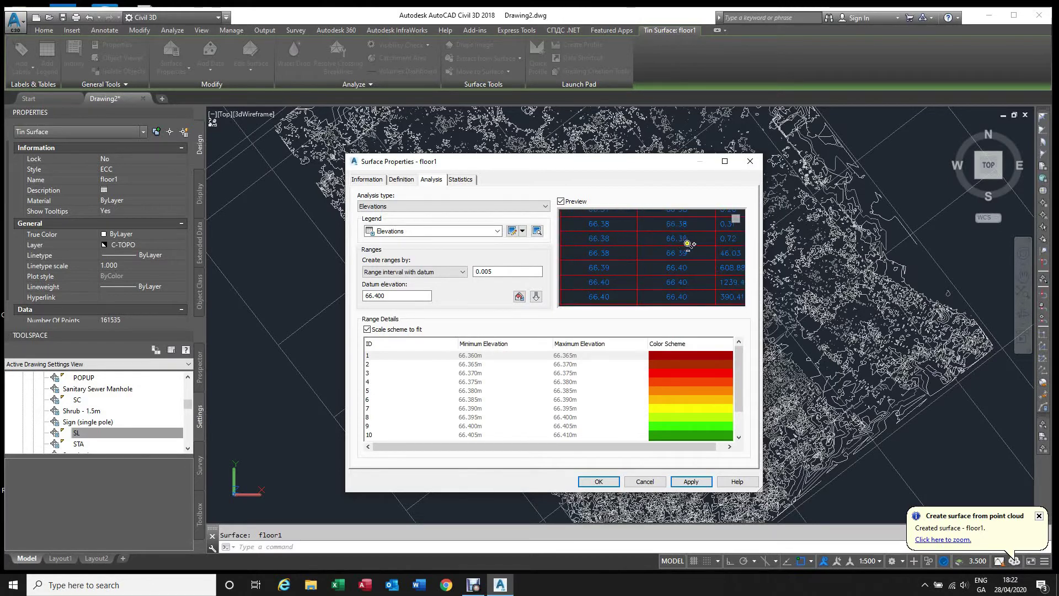
{"action": "scroll", "coordinate": [688, 243], "scroll_direction": "down", "scroll_amount": 3}
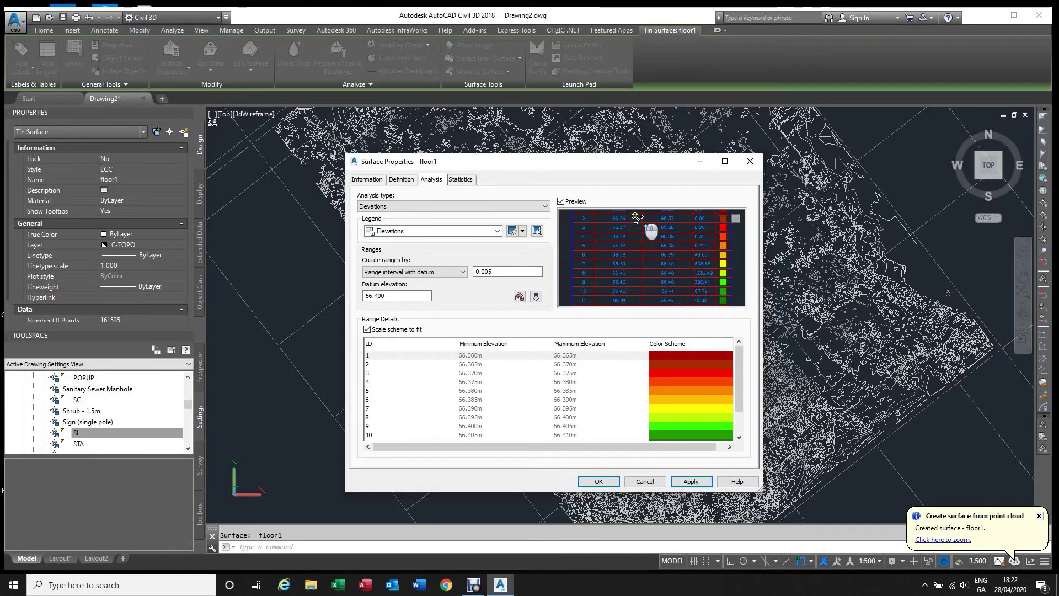
{"action": "scroll", "coordinate": [635, 221], "scroll_direction": "down", "scroll_amount": 3}
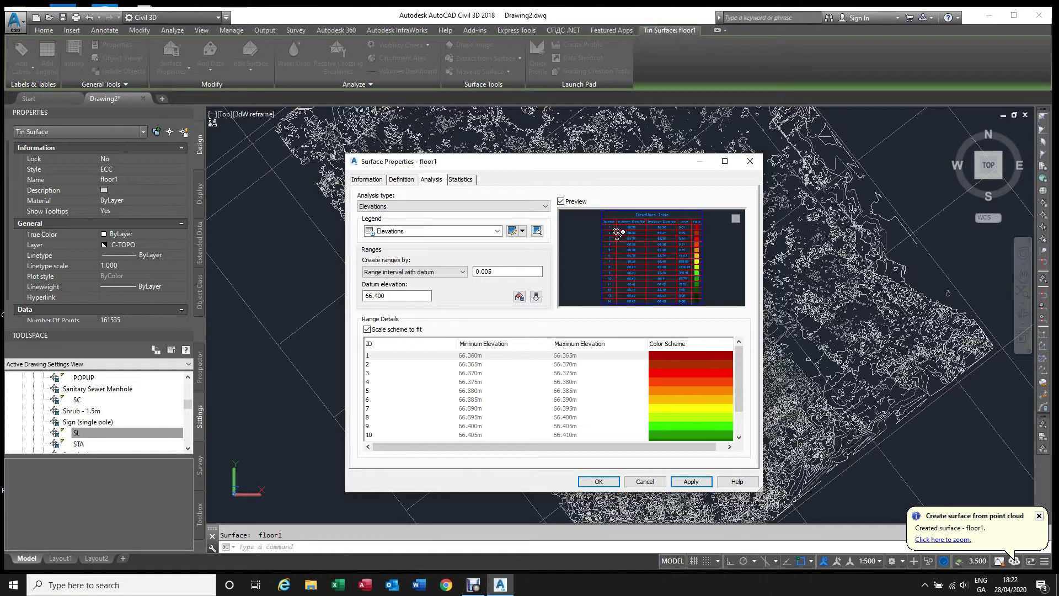
Open the Elevations legend's table style and bring up the contents of its Minimum Elevation column value.
{"action": "left_click", "coordinate": [513, 231]}
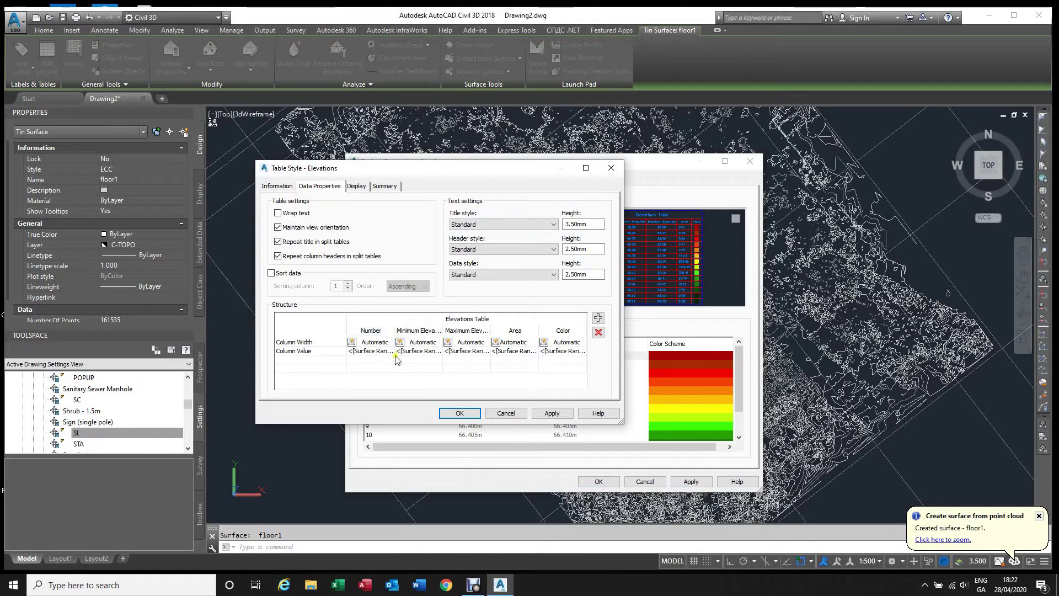
{"action": "left_click", "coordinate": [419, 352]}
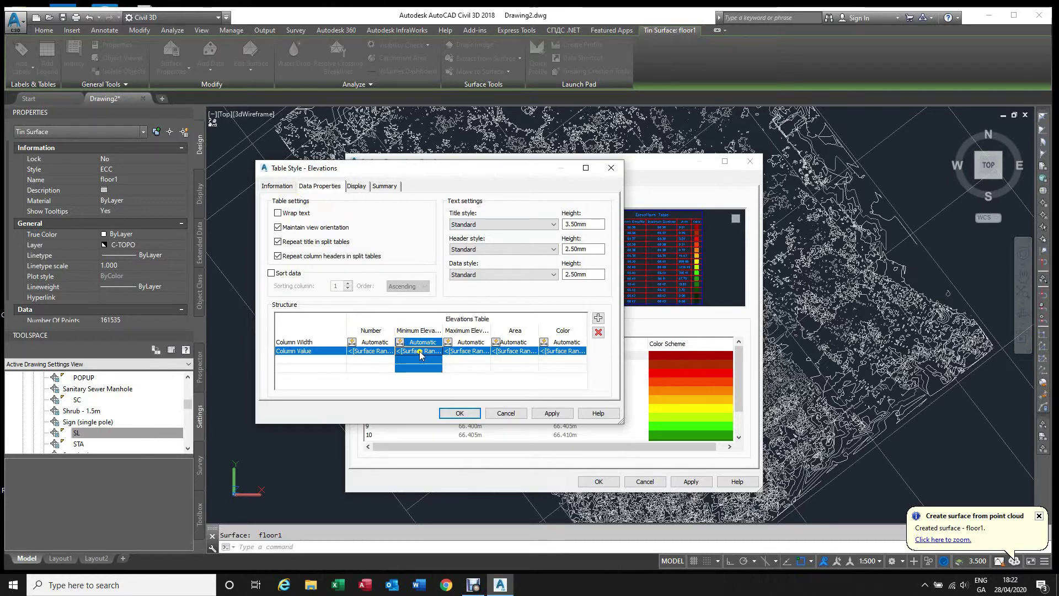
{"action": "double_click", "coordinate": [419, 353]}
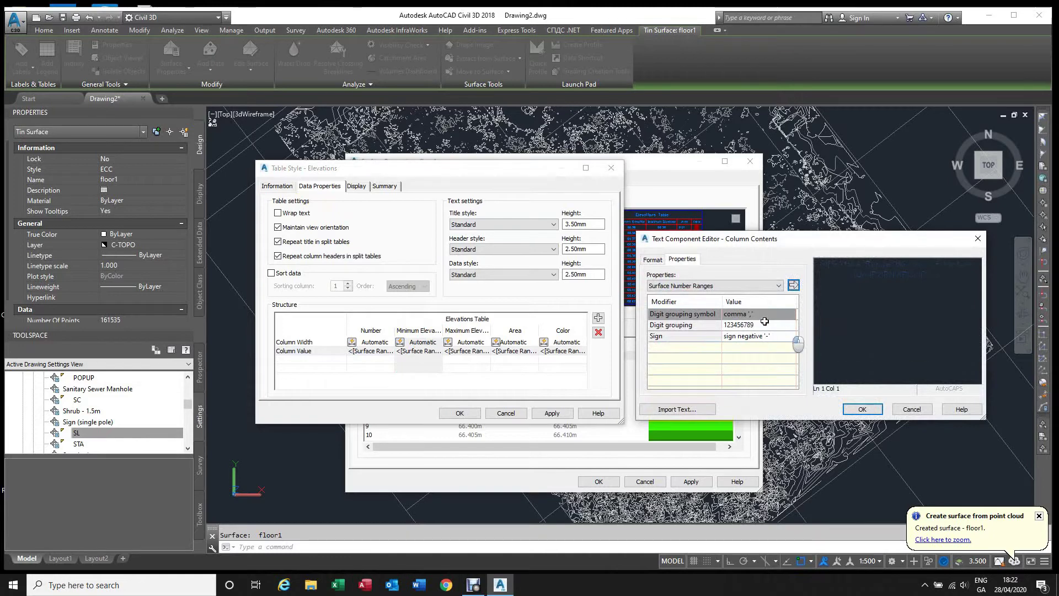
Try inserting a Surface Range Minimum Elevation field with 0.001 precision into the column contents, and delete it.
{"action": "left_click", "coordinate": [704, 285]}
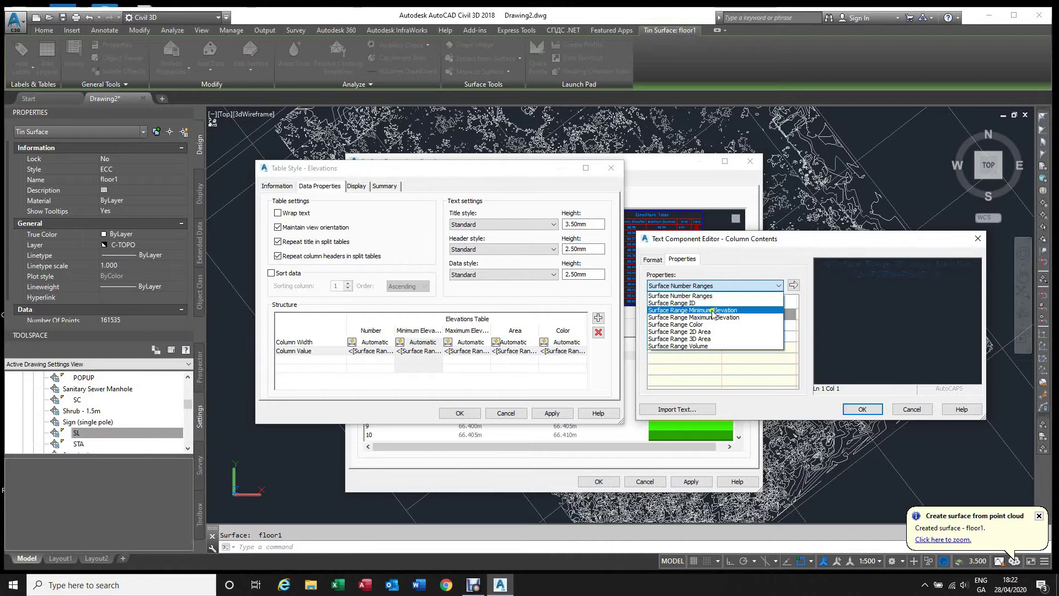
{"action": "left_click", "coordinate": [715, 310]}
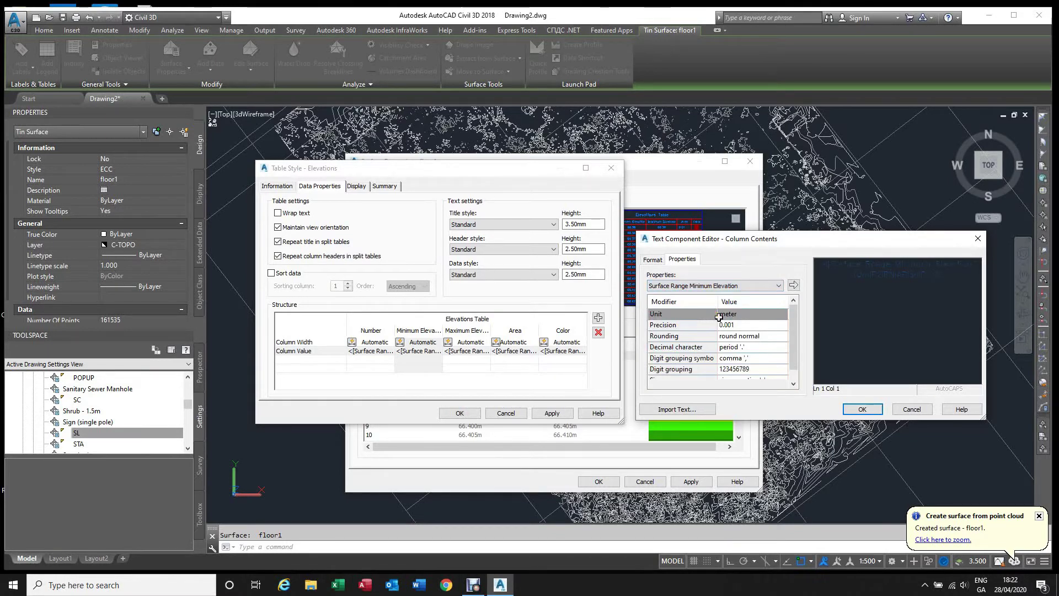
{"action": "left_click", "coordinate": [735, 325]}
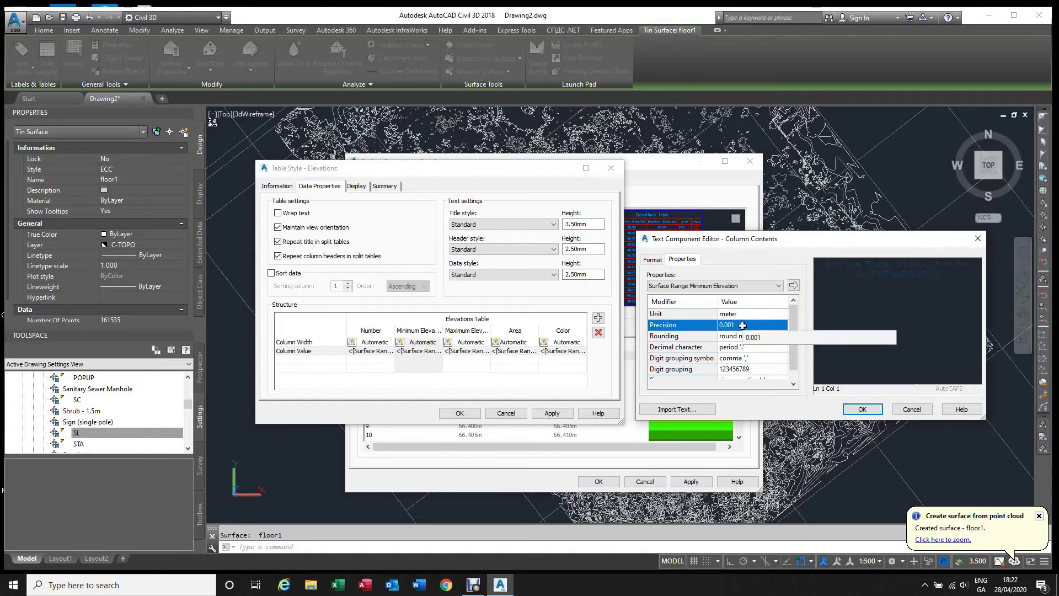
{"action": "left_click", "coordinate": [794, 286]}
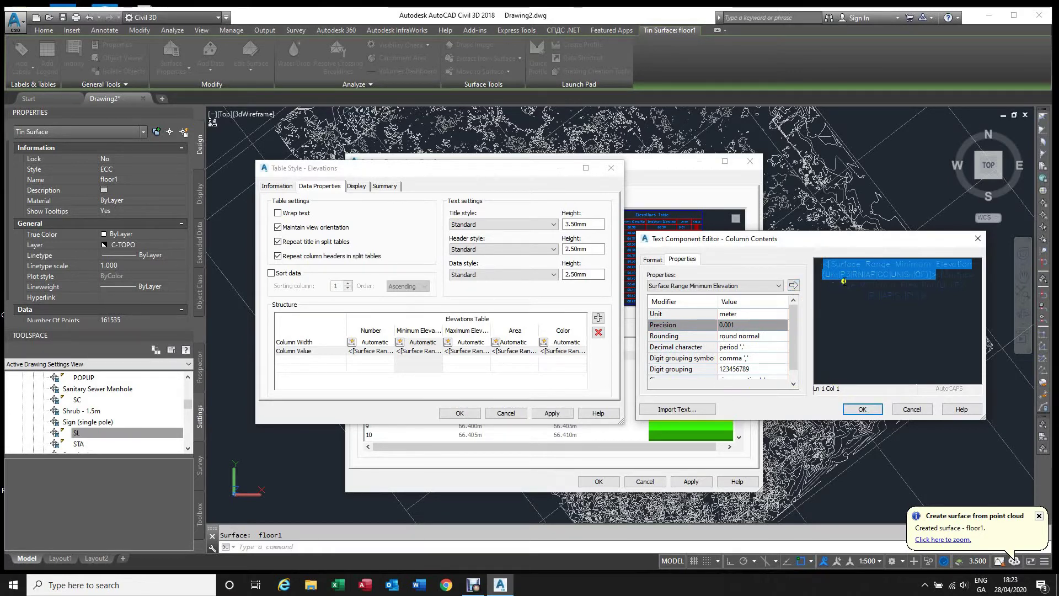
{"action": "key", "text": "Delete"}
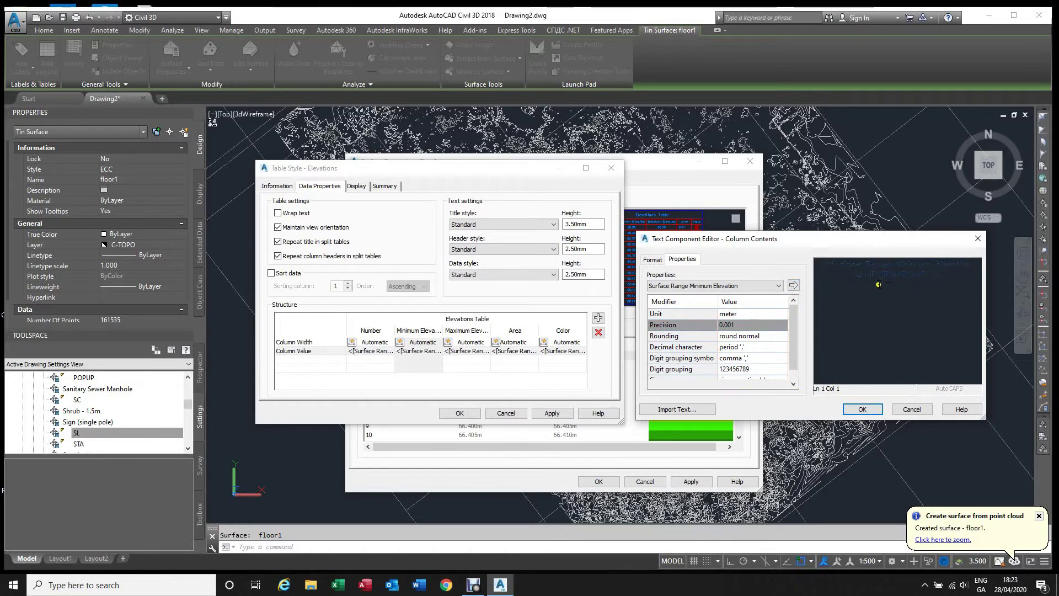
Set the Surface Range Minimum Elevation field in the column contents to 0.001 precision, update the field, and accept the contents.
{"action": "left_click", "coordinate": [889, 275]}
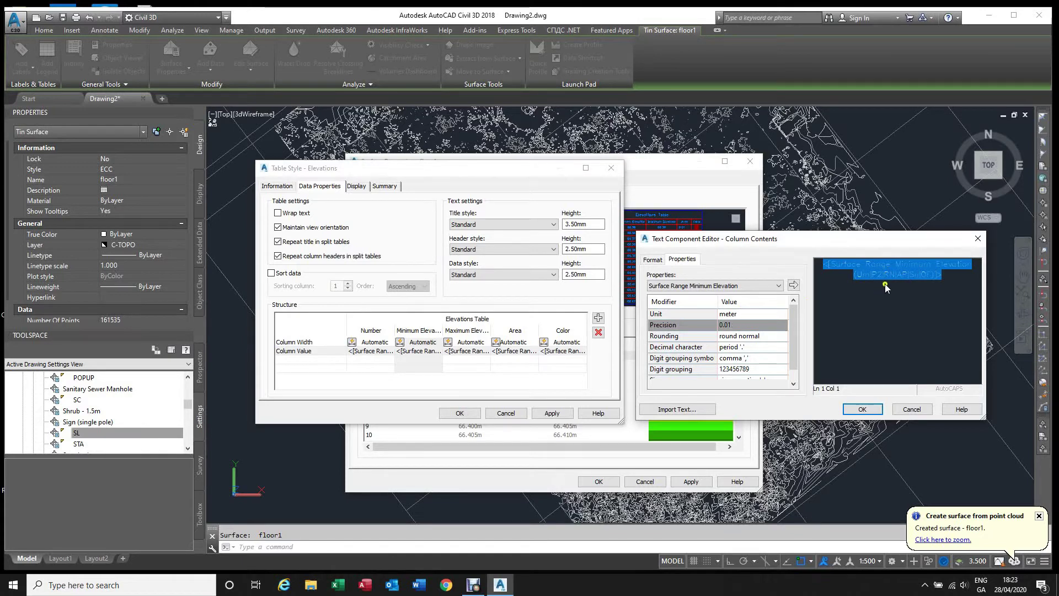
{"action": "left_click", "coordinate": [741, 325]}
{"action": "left_click", "coordinate": [742, 325]}
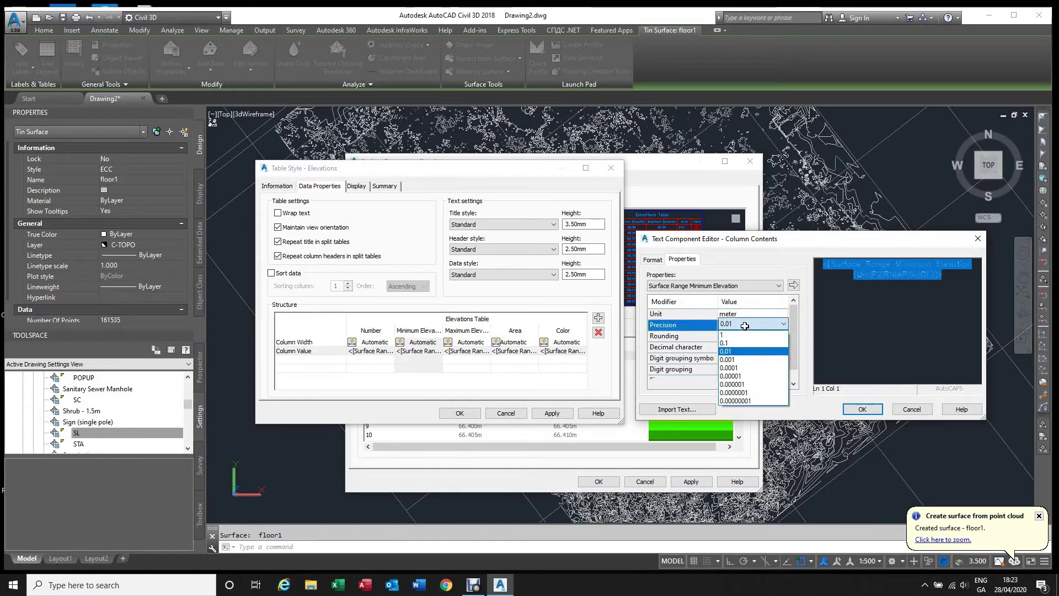
{"action": "left_click", "coordinate": [742, 359]}
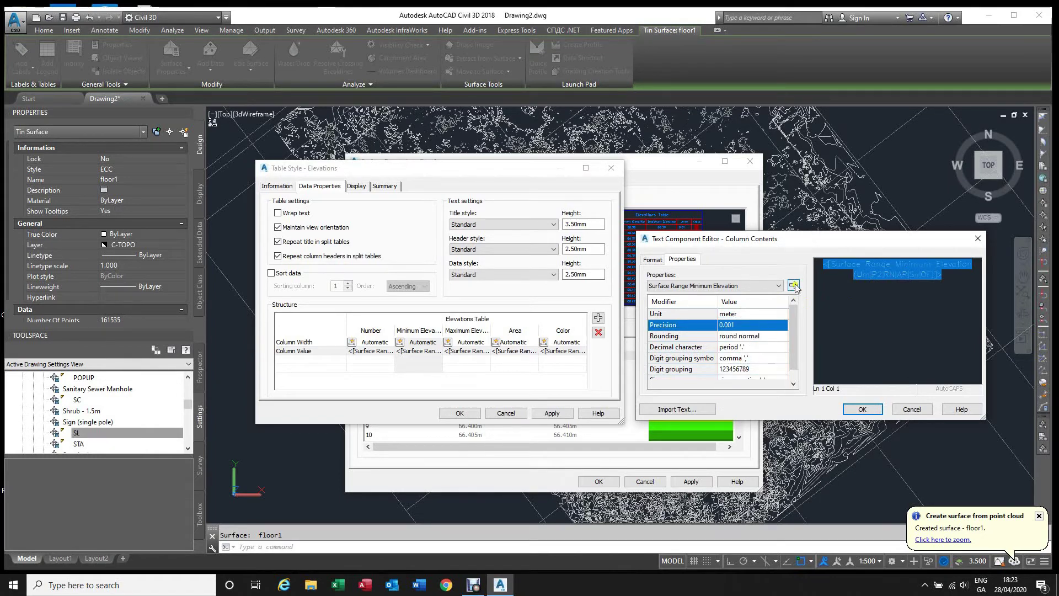
{"action": "left_click", "coordinate": [794, 285]}
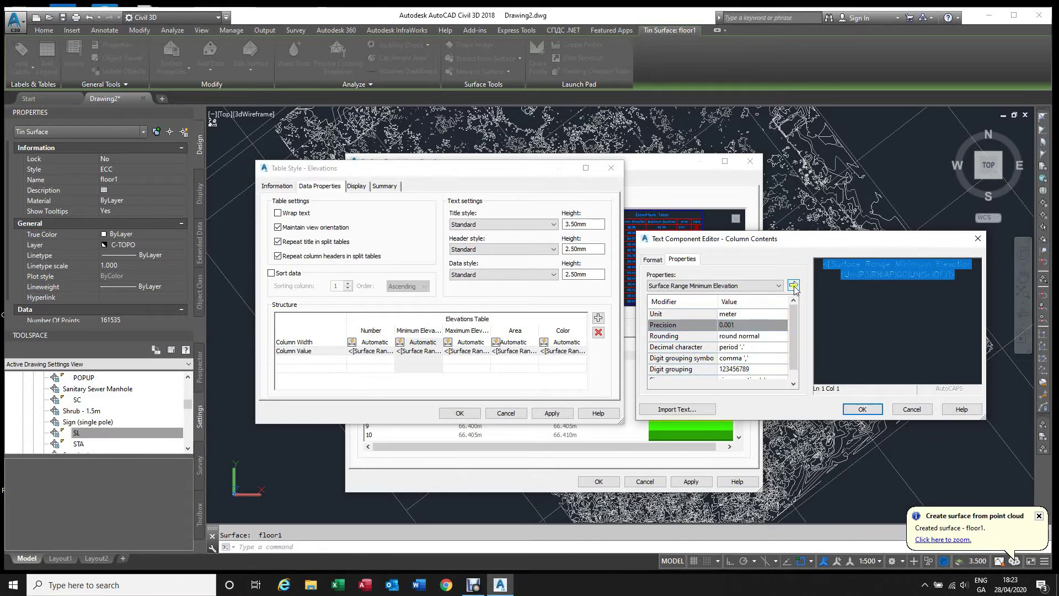
{"action": "left_click", "coordinate": [862, 409]}
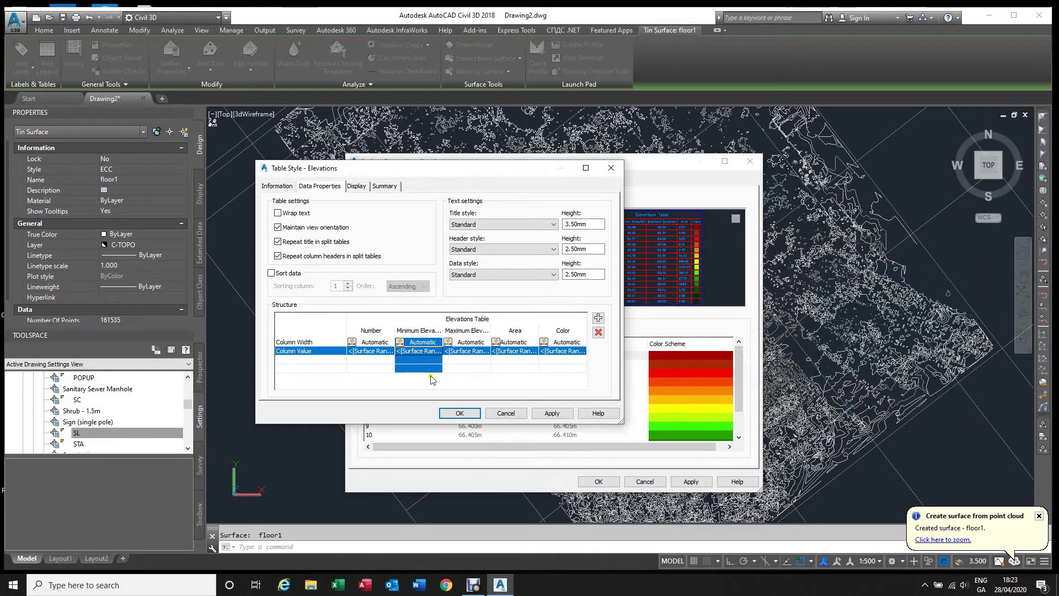
Set the Surface Range Maximum Elevation field in the Maximum Elevation column value to 0.001 precision and update the column contents.
{"action": "left_click", "coordinate": [465, 353]}
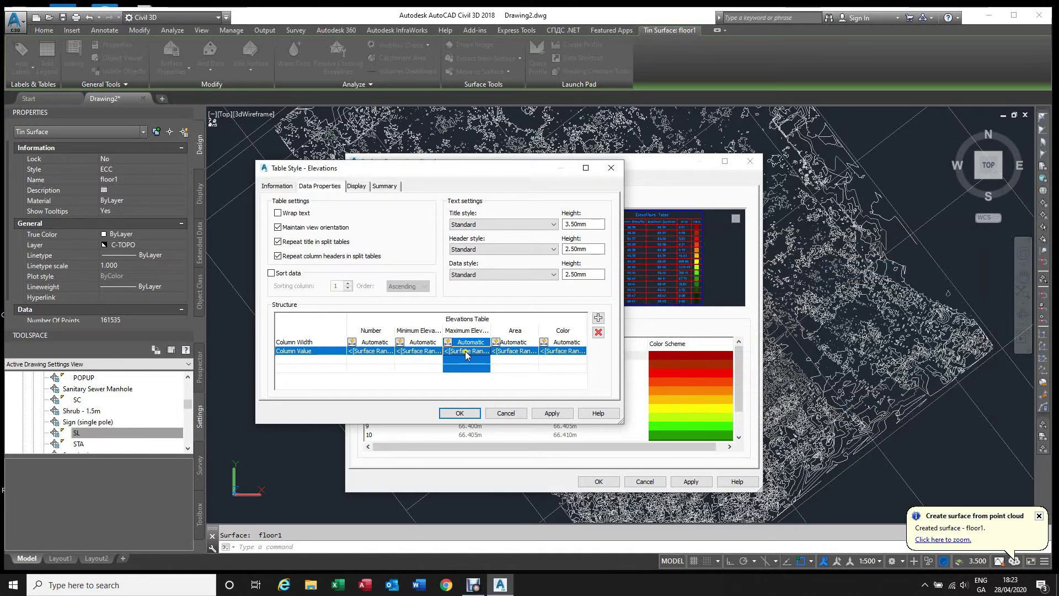
{"action": "double_click", "coordinate": [472, 351]}
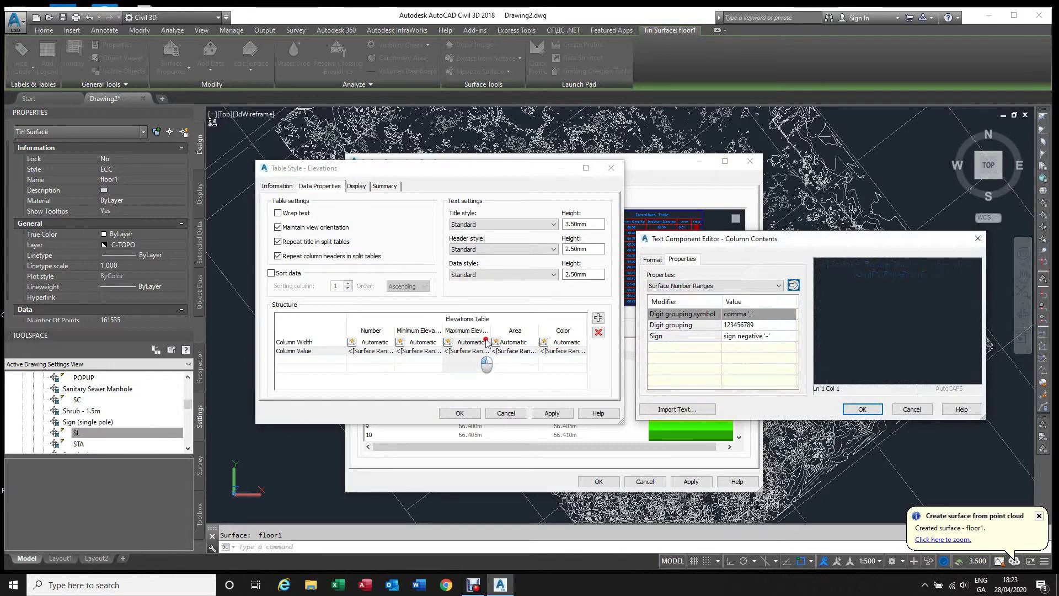
{"action": "left_click", "coordinate": [720, 286]}
{"action": "left_click", "coordinate": [719, 318]}
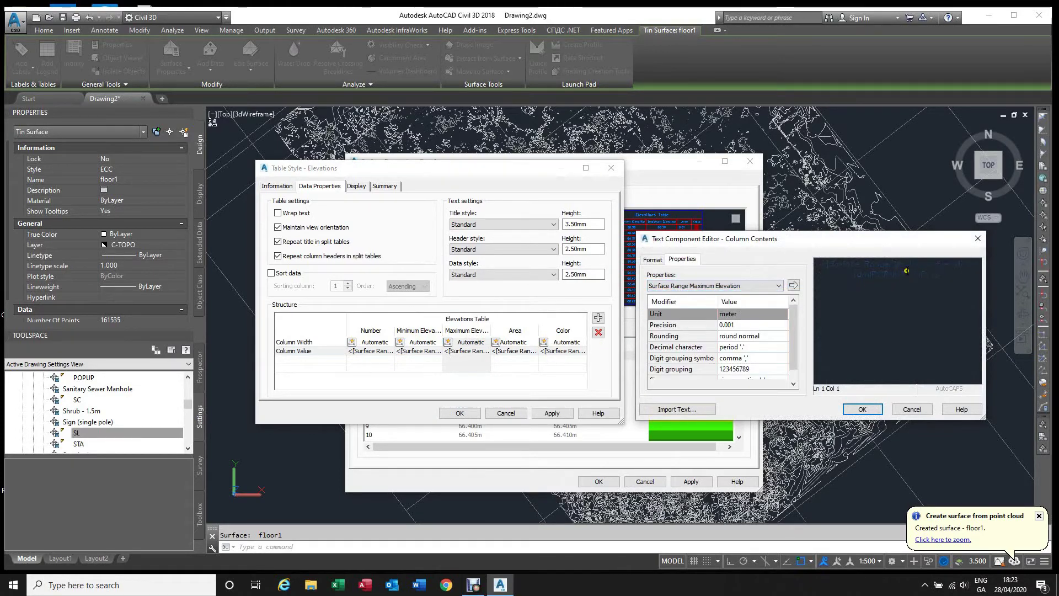
{"action": "left_click", "coordinate": [907, 271]}
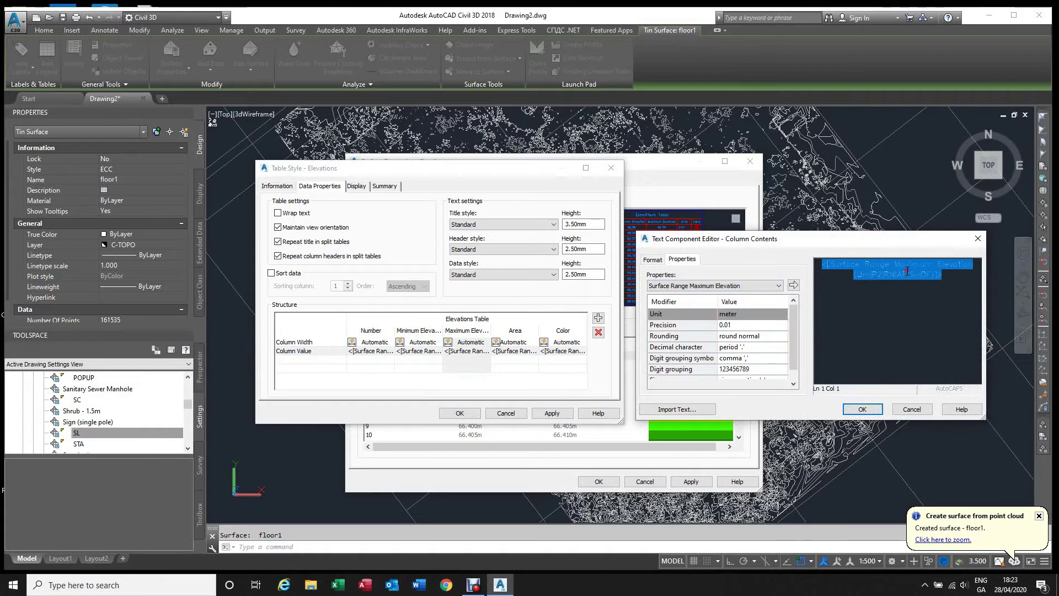
{"action": "left_click", "coordinate": [735, 326]}
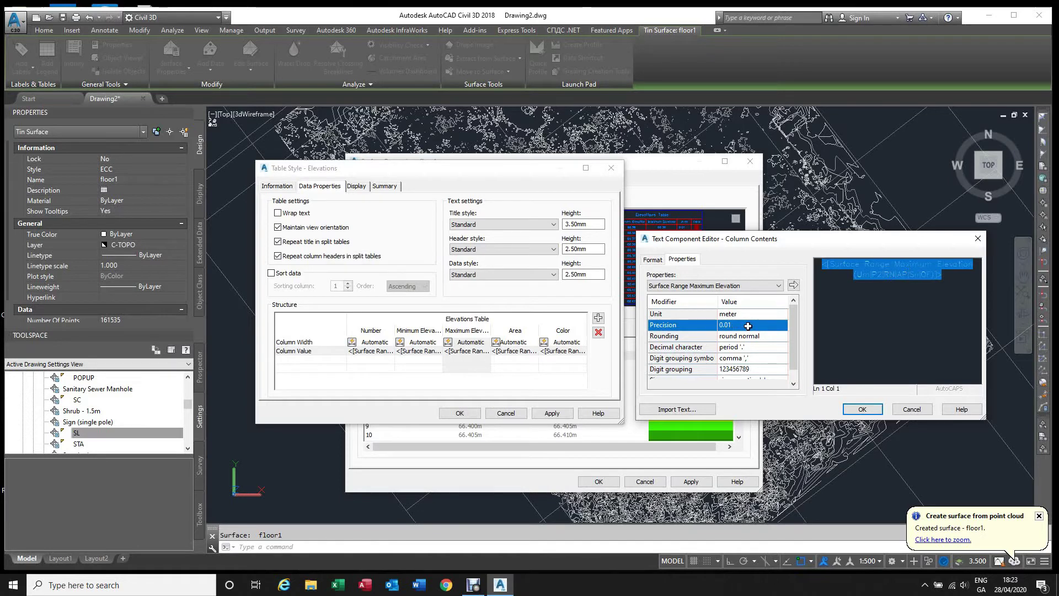
{"action": "left_click", "coordinate": [748, 326]}
{"action": "left_click", "coordinate": [737, 358]}
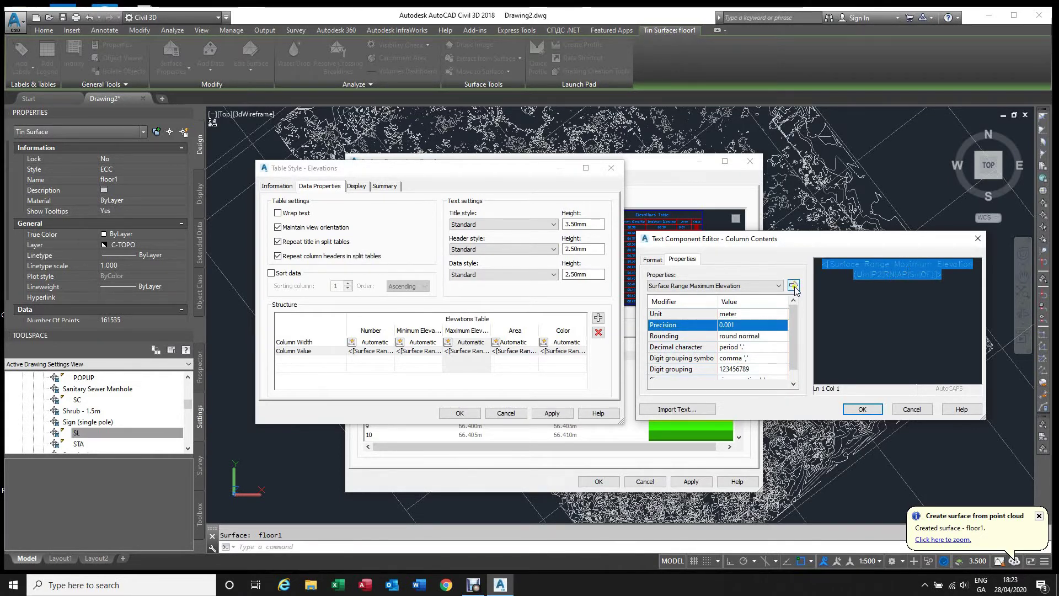
{"action": "left_click", "coordinate": [794, 285]}
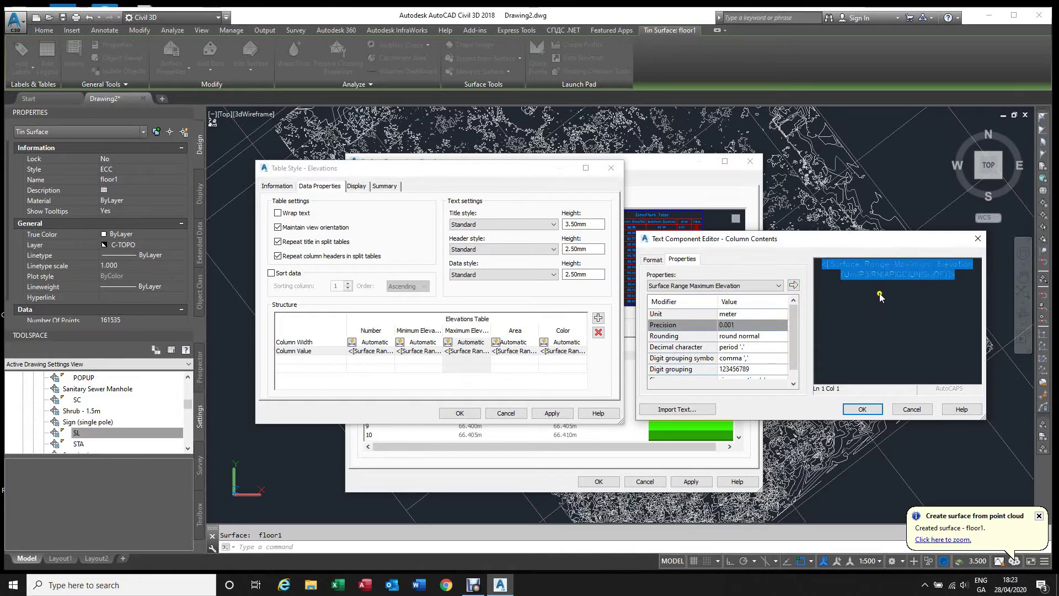
{"action": "left_click", "coordinate": [864, 409]}
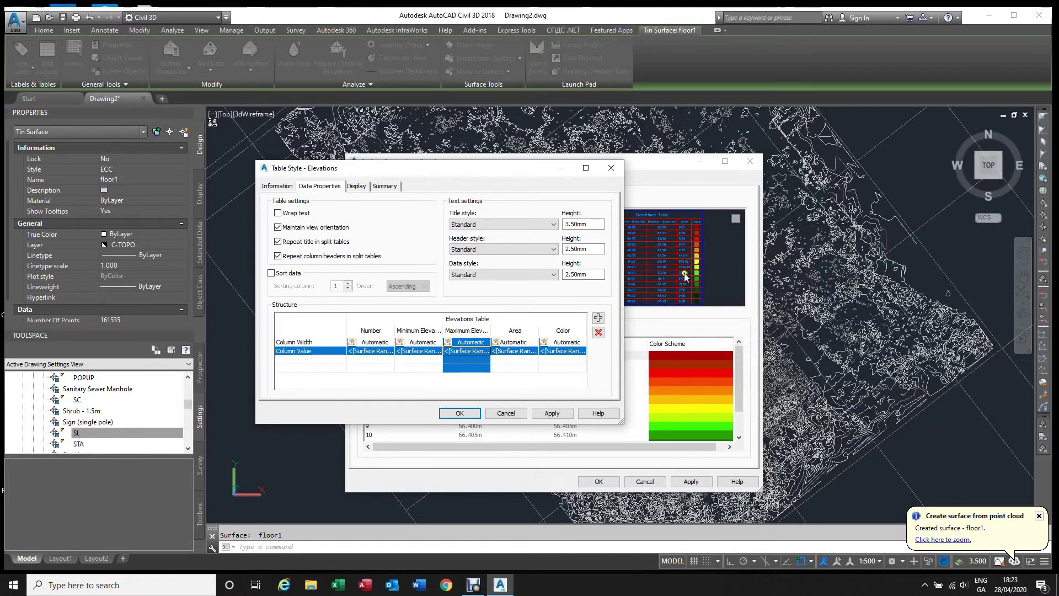
Apply the revised Elevations table style, and accept surface floor1's properties after checking the elevation values in the legend preview.
{"action": "left_click", "coordinate": [549, 413]}
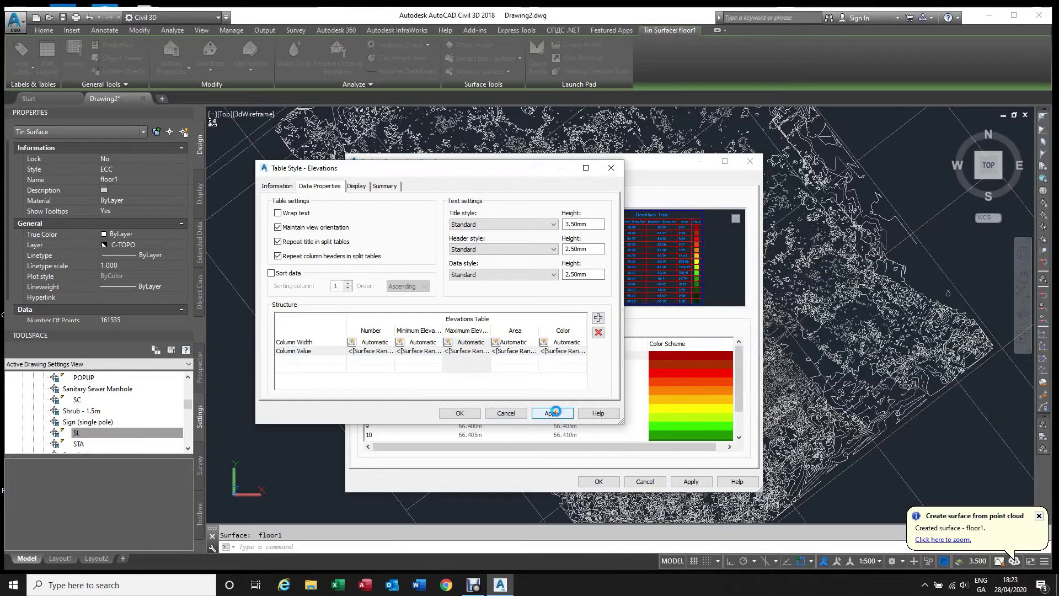
{"action": "left_click", "coordinate": [459, 415]}
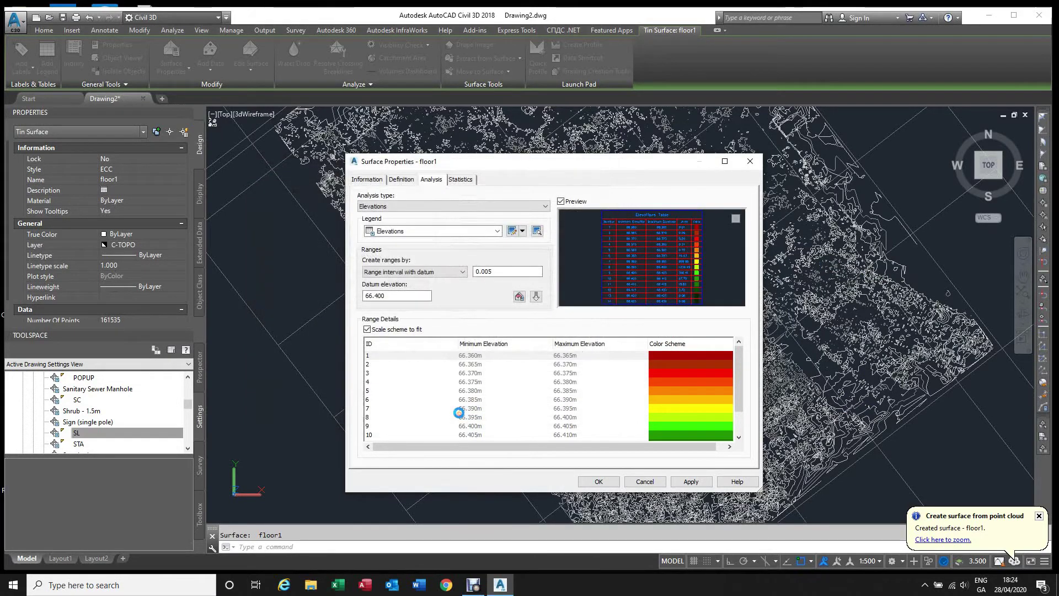
{"action": "scroll", "coordinate": [639, 268], "scroll_direction": "up", "scroll_amount": 5}
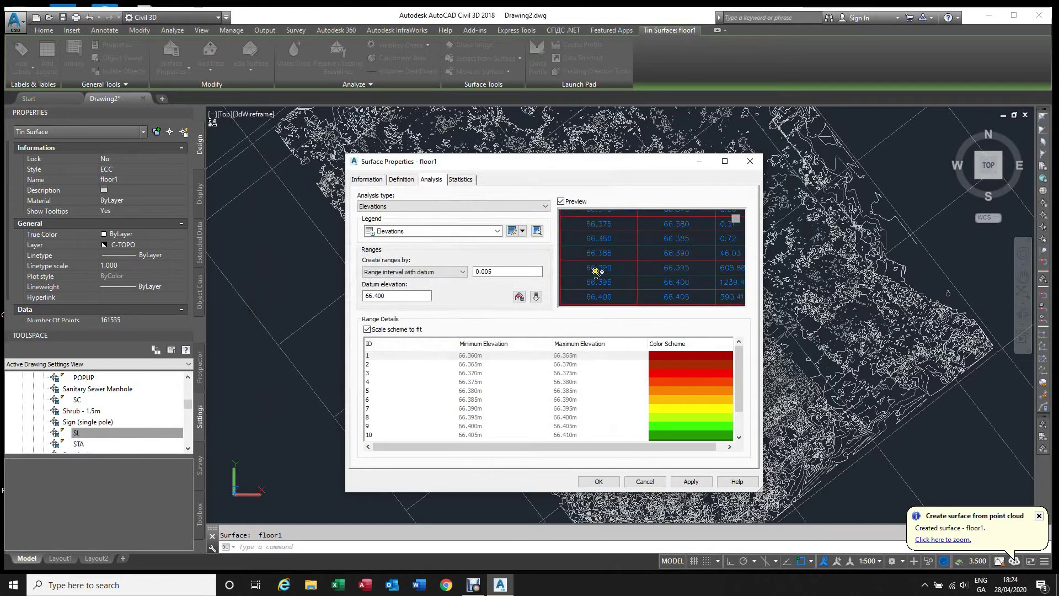
{"action": "scroll", "coordinate": [656, 267], "scroll_direction": "down", "scroll_amount": 5}
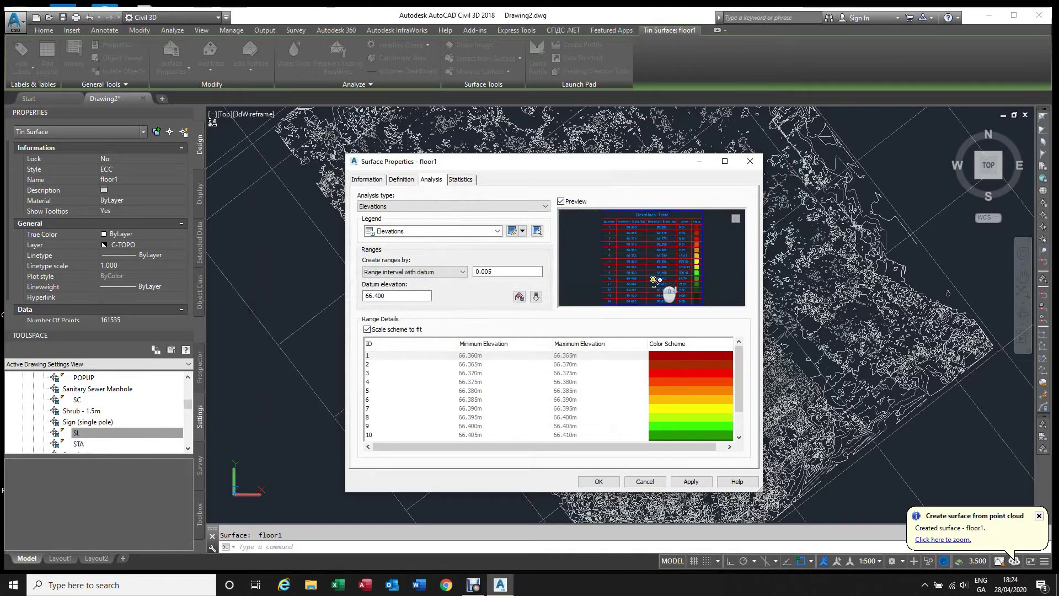
{"action": "left_click", "coordinate": [606, 481]}
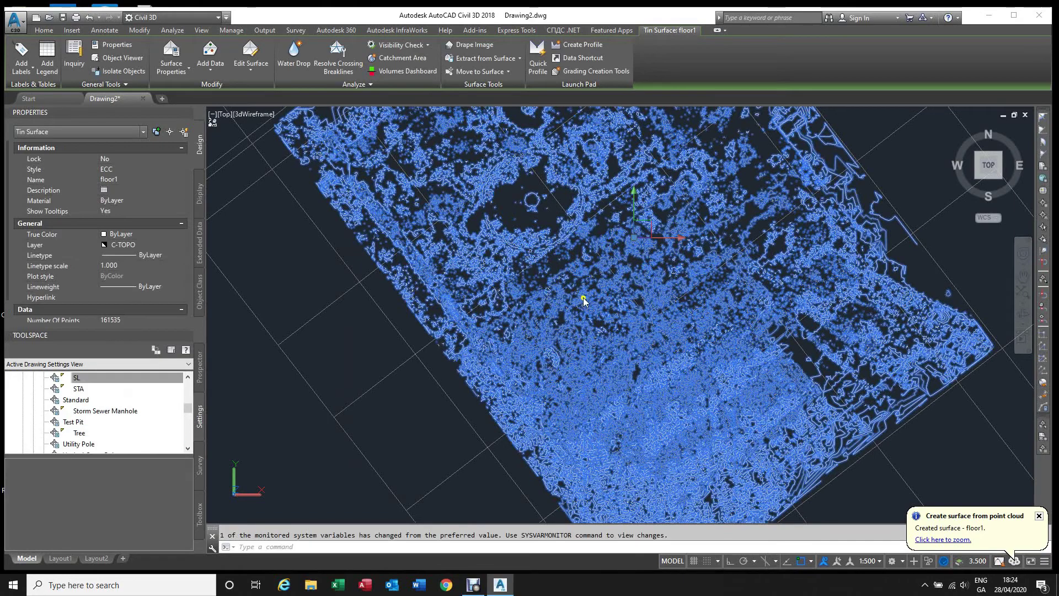
{"action": "scroll", "coordinate": [590, 312], "scroll_direction": "down", "scroll_amount": 2}
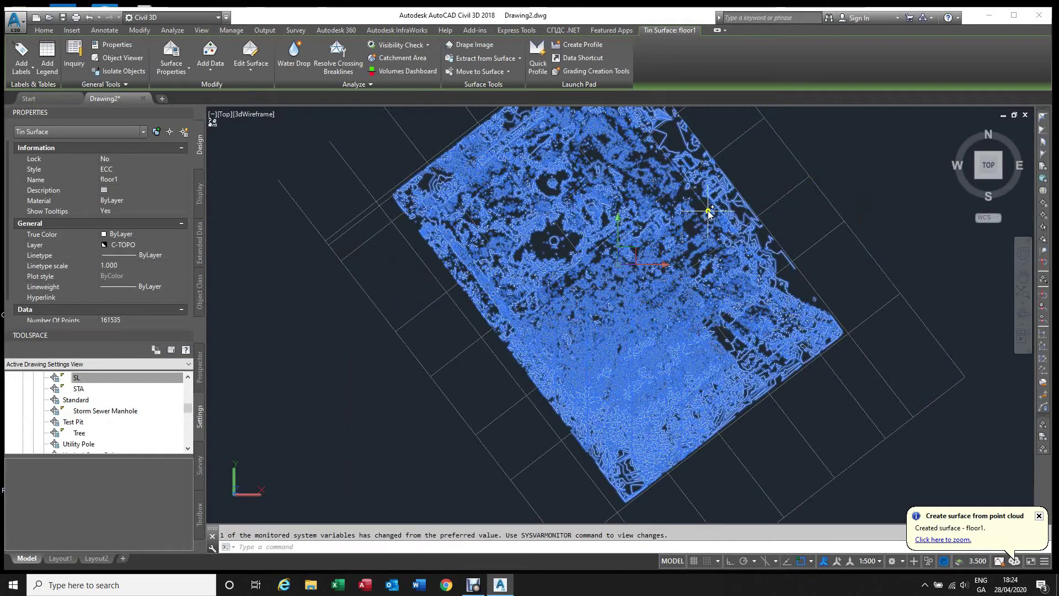
{"action": "key", "text": "Escape"}
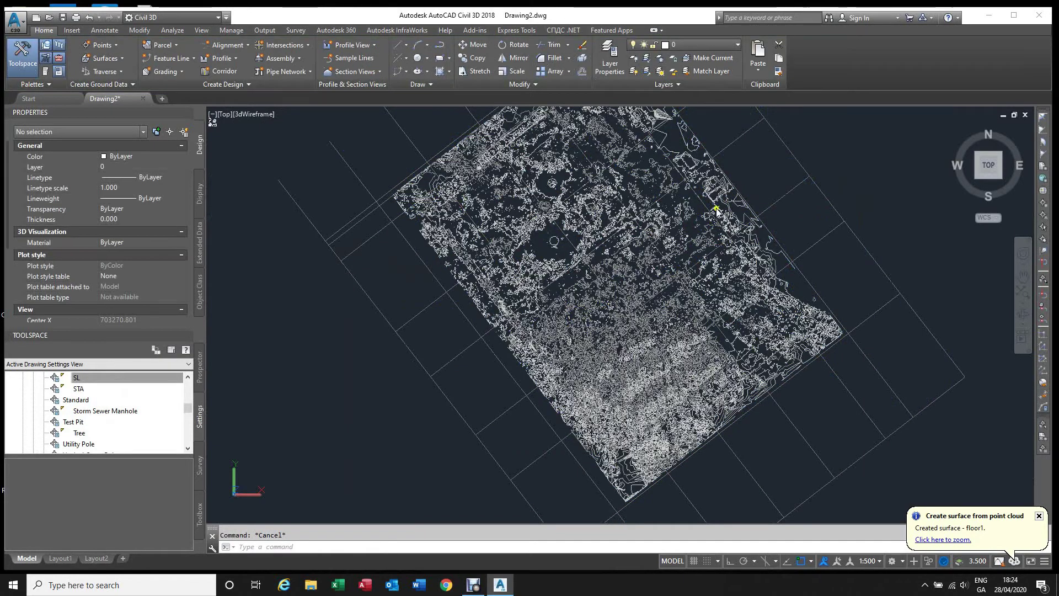
Edit the ECC surface style of floor1 and hide the Major Contour and Minor Contour components in the Plan view direction.
{"action": "left_click", "coordinate": [682, 218]}
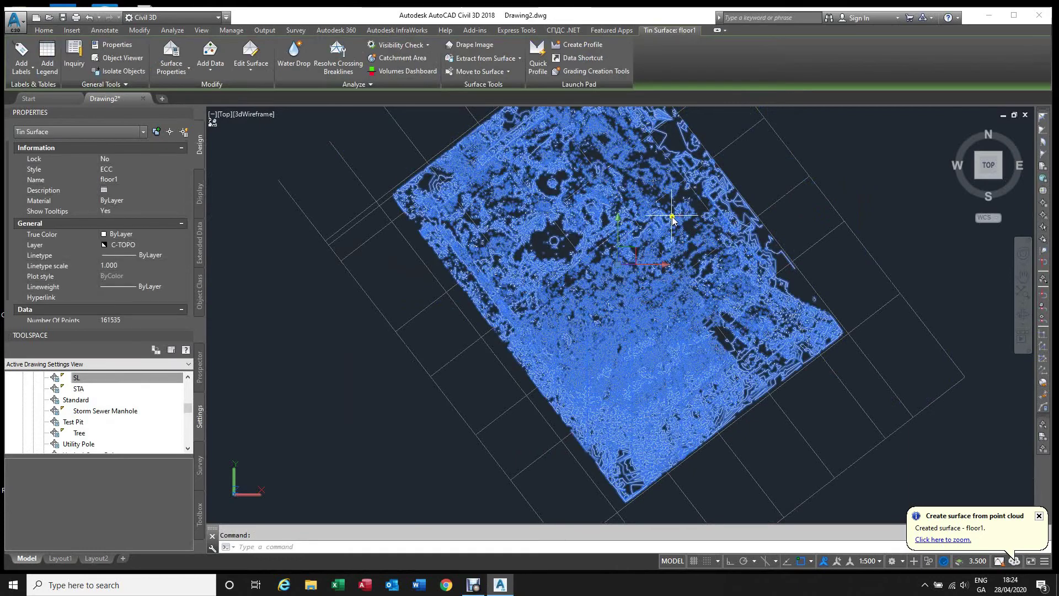
{"action": "left_click", "coordinate": [187, 69]}
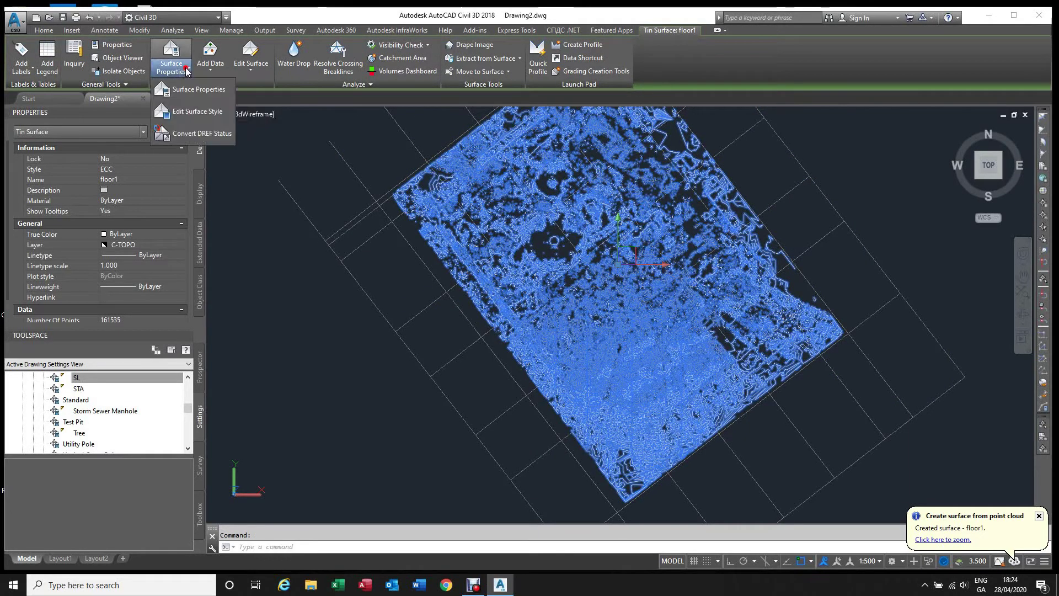
{"action": "left_click", "coordinate": [204, 114]}
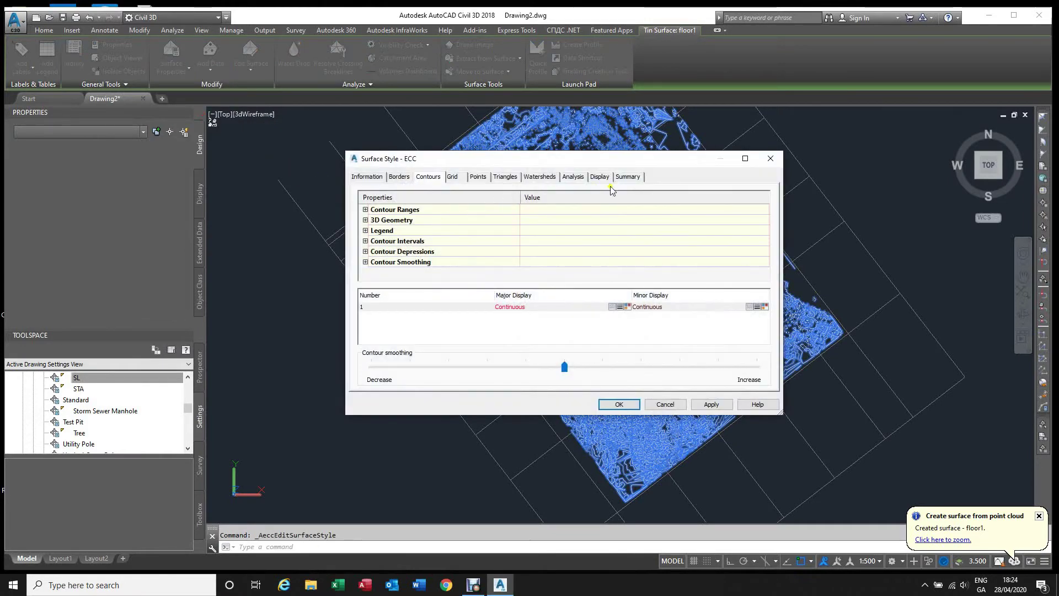
{"action": "left_click", "coordinate": [601, 179]}
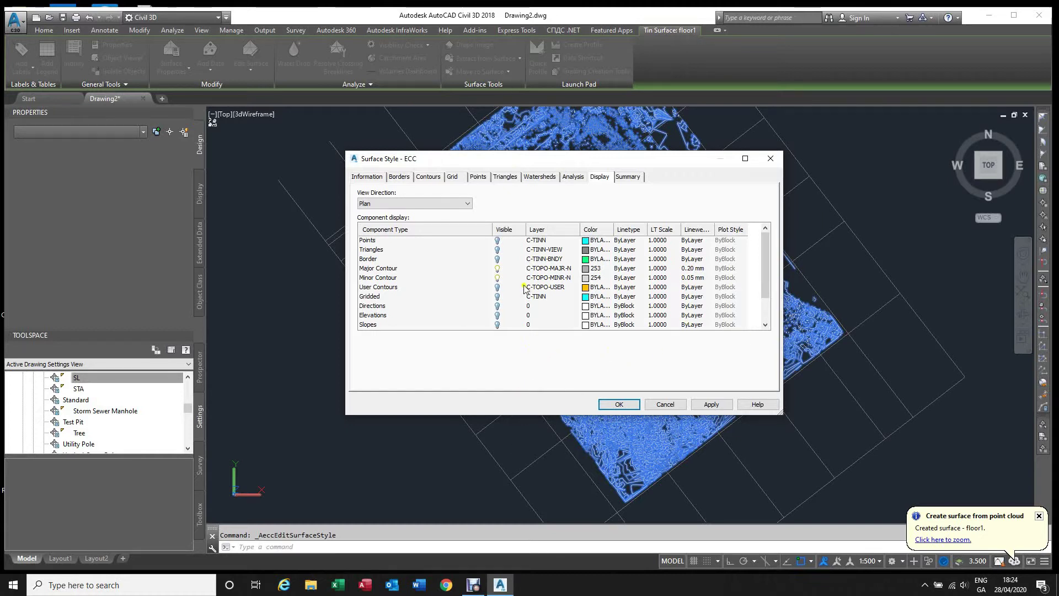
{"action": "left_click", "coordinate": [498, 250]}
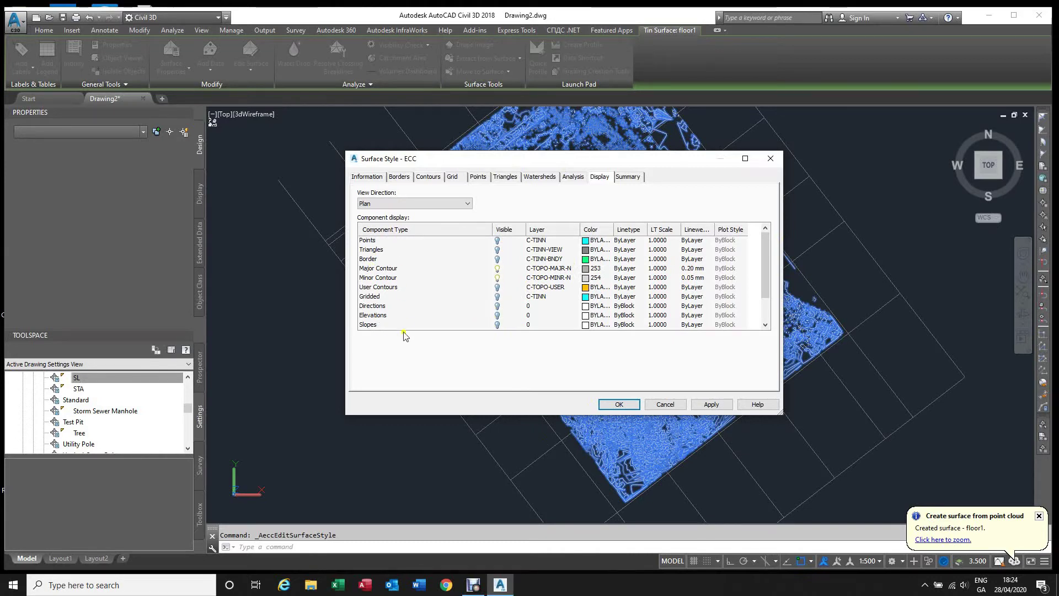
{"action": "left_click", "coordinate": [498, 269]}
{"action": "left_click", "coordinate": [498, 278]}
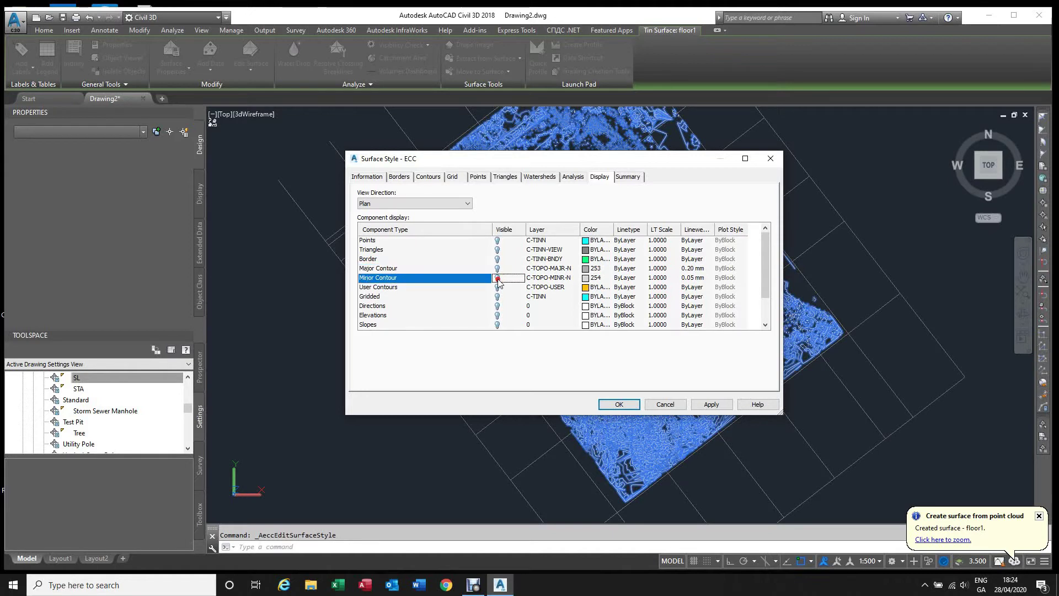
Hide the Triangles component in the surface style's Model view direction.
{"action": "left_click", "coordinate": [455, 206]}
{"action": "left_click", "coordinate": [436, 220]}
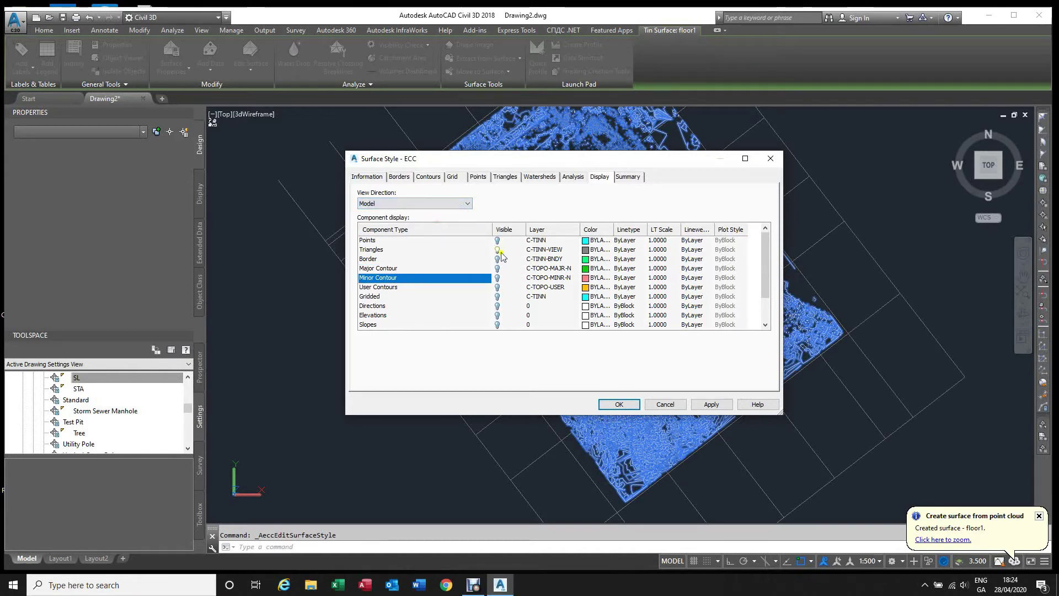
{"action": "left_click", "coordinate": [498, 251]}
Make the Elevations component visible in both the Plan and Model view directions, and apply the ECC style to the surface.
{"action": "left_click", "coordinate": [453, 204]}
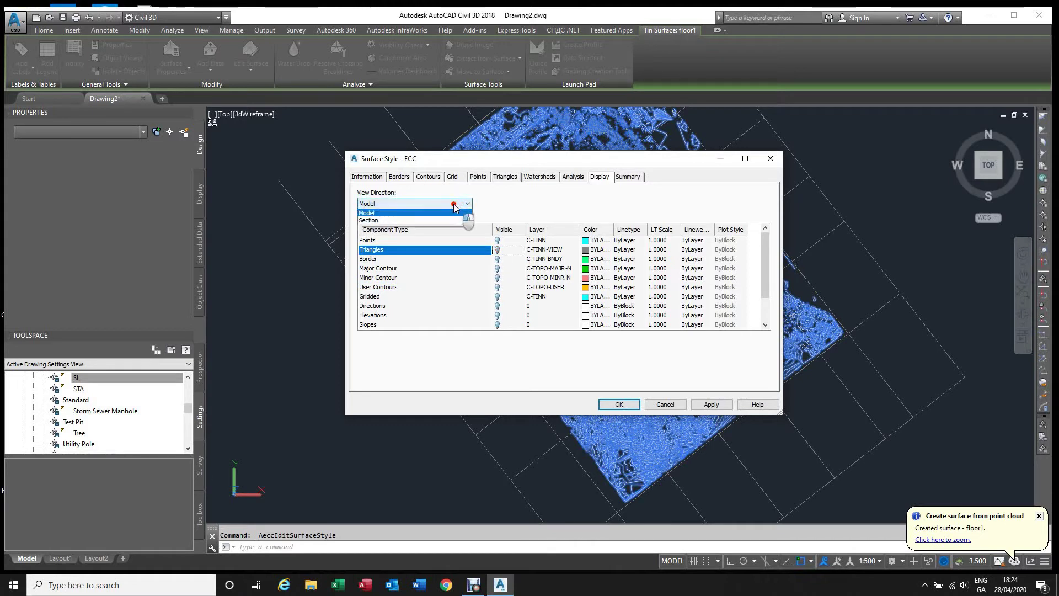
{"action": "left_click", "coordinate": [452, 213]}
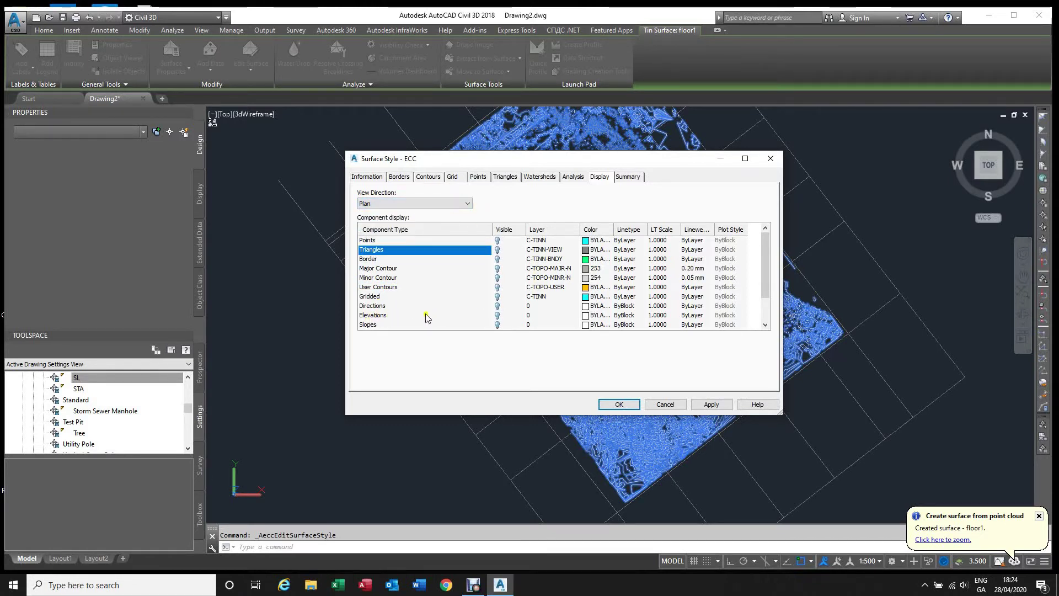
{"action": "left_click", "coordinate": [497, 315]}
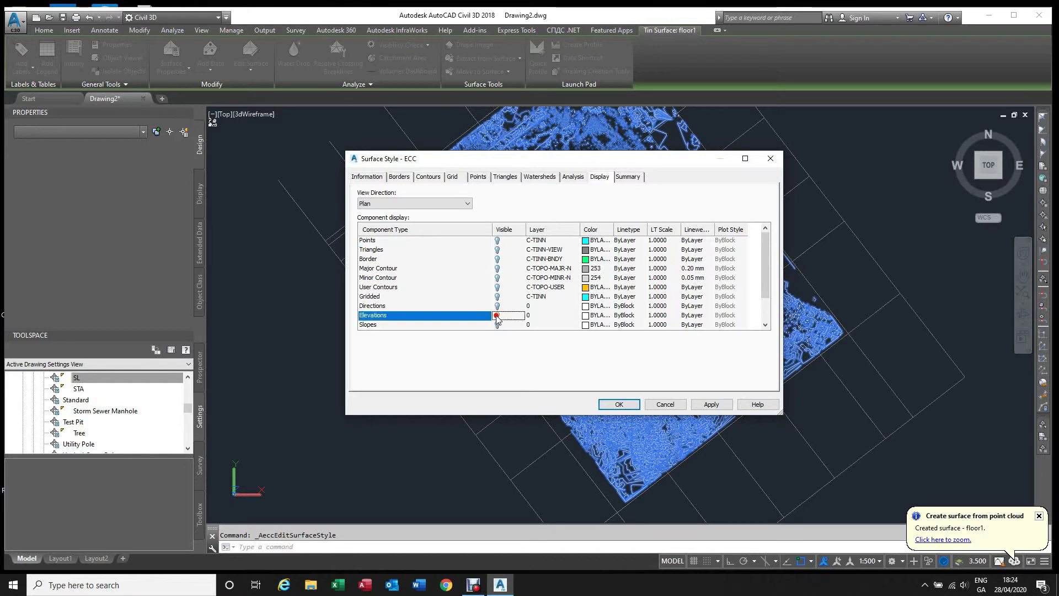
{"action": "left_click", "coordinate": [469, 203]}
{"action": "left_click", "coordinate": [457, 221]}
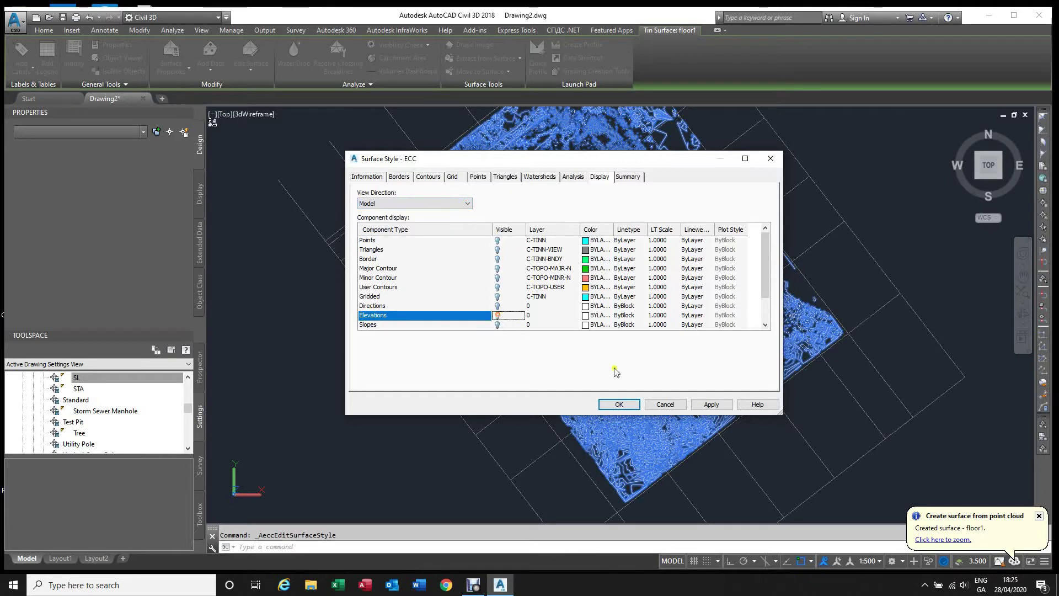
{"action": "left_click", "coordinate": [712, 407]}
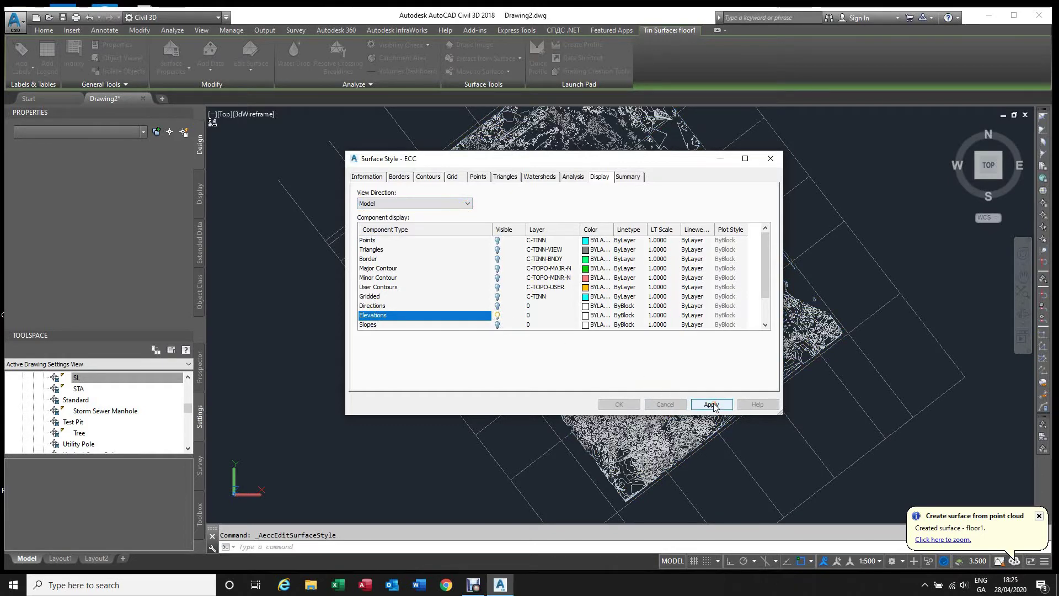
{"action": "left_click", "coordinate": [634, 403]}
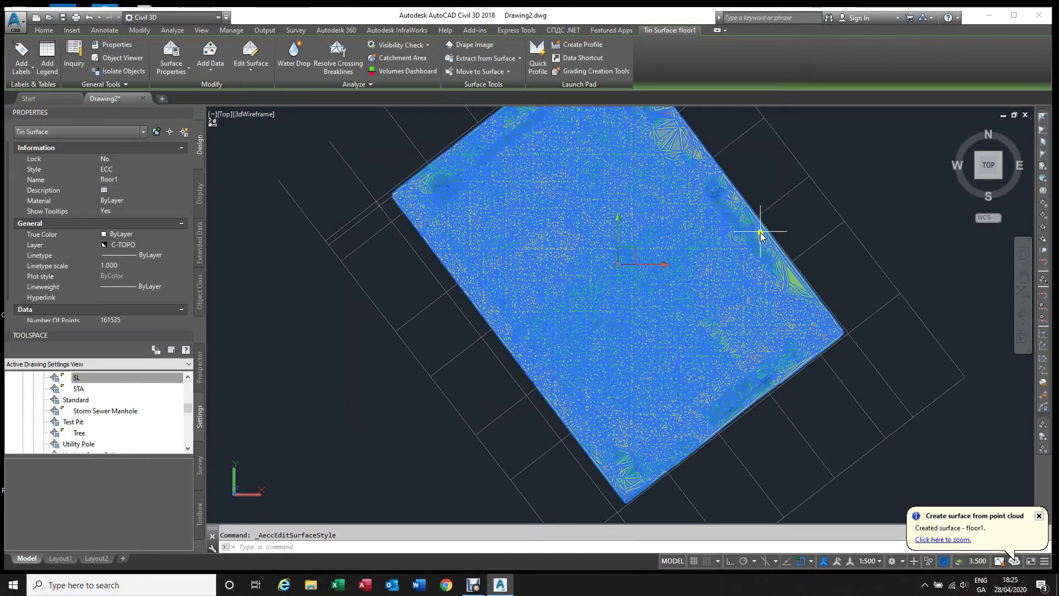
{"action": "key", "text": "Escape"}
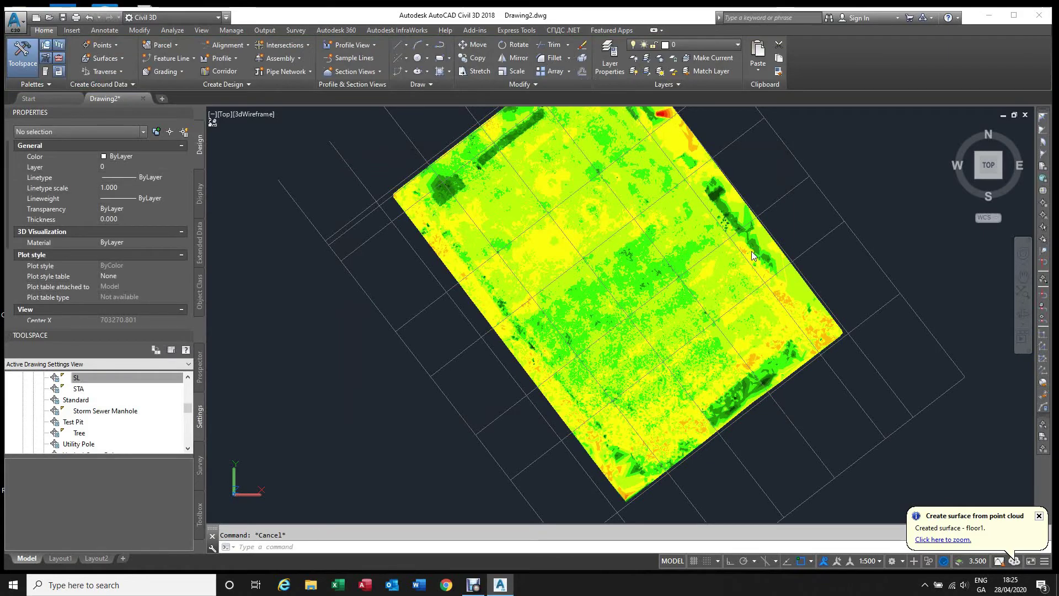
{"action": "scroll", "coordinate": [552, 300], "scroll_direction": "down", "scroll_amount": 2}
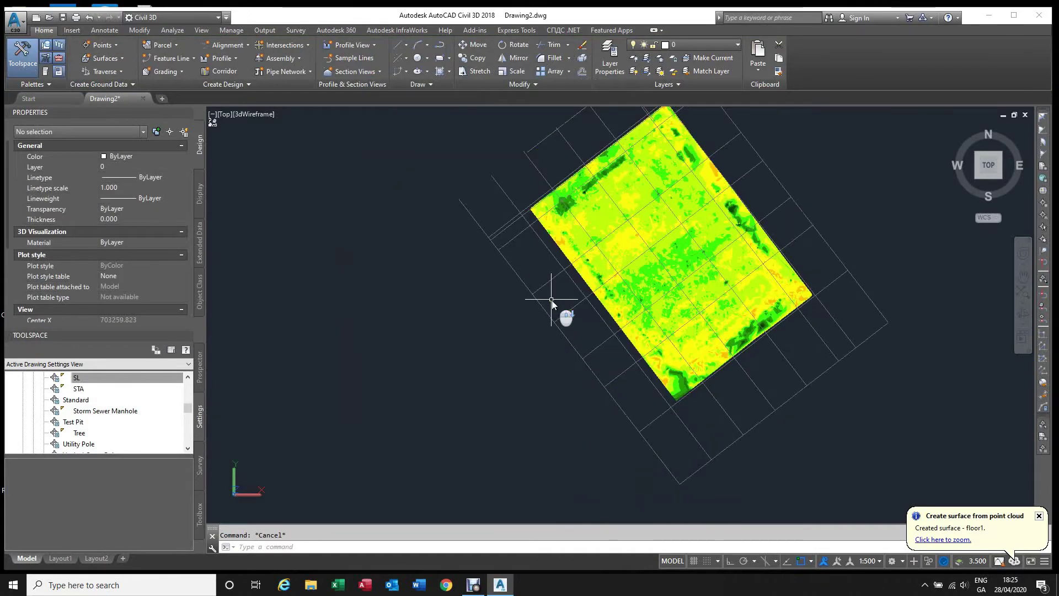
Examine the elevation colouring across surface floor1, including the darker patches along its edges.
{"action": "left_click", "coordinate": [849, 227]}
{"action": "left_click", "coordinate": [854, 213]}
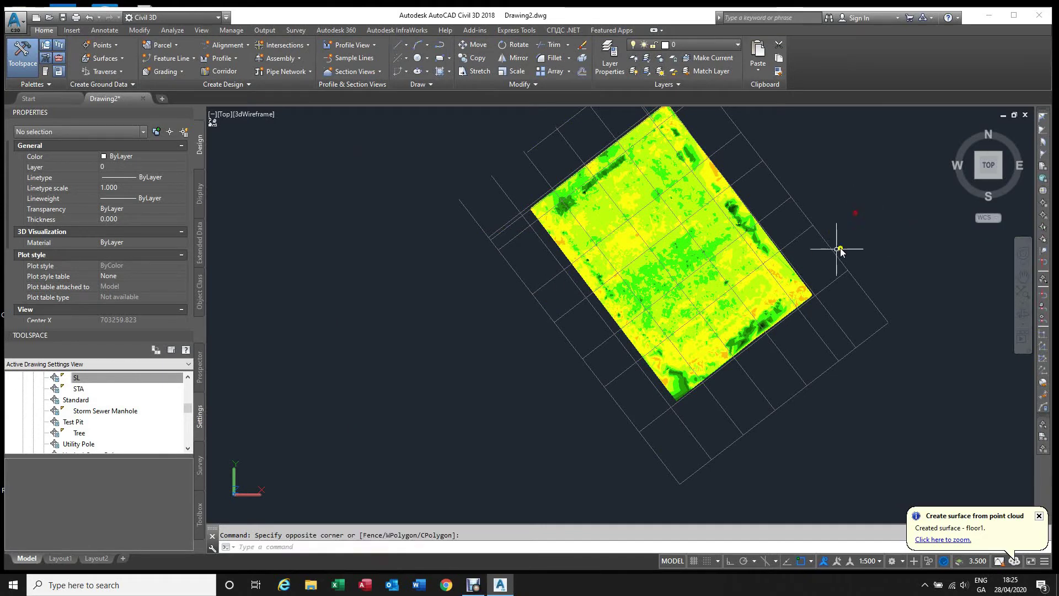
{"action": "middle_click_drag", "start_coordinate": [838, 261], "coordinate": [732, 301]}
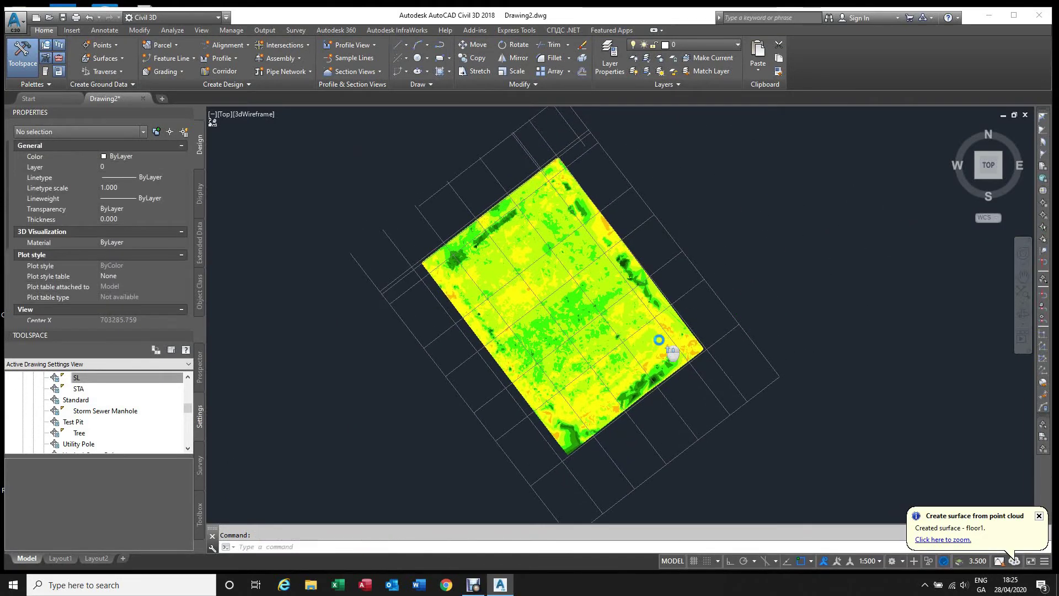
{"action": "scroll", "coordinate": [659, 340], "scroll_direction": "up", "scroll_amount": 2}
{"action": "scroll", "coordinate": [616, 316], "scroll_direction": "up", "scroll_amount": 1}
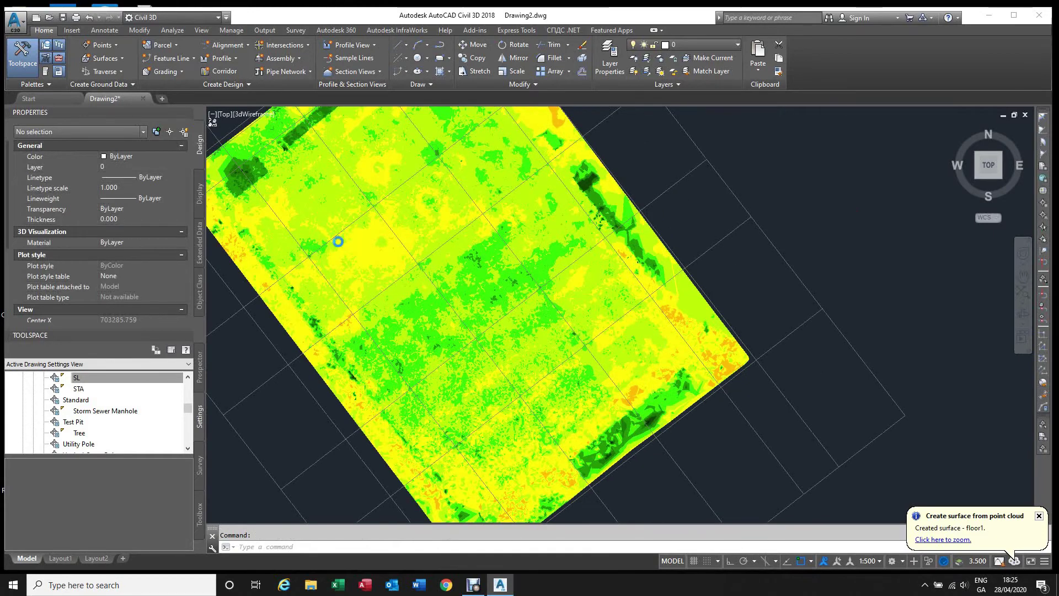
{"action": "scroll", "coordinate": [436, 276], "scroll_direction": "up", "scroll_amount": 1}
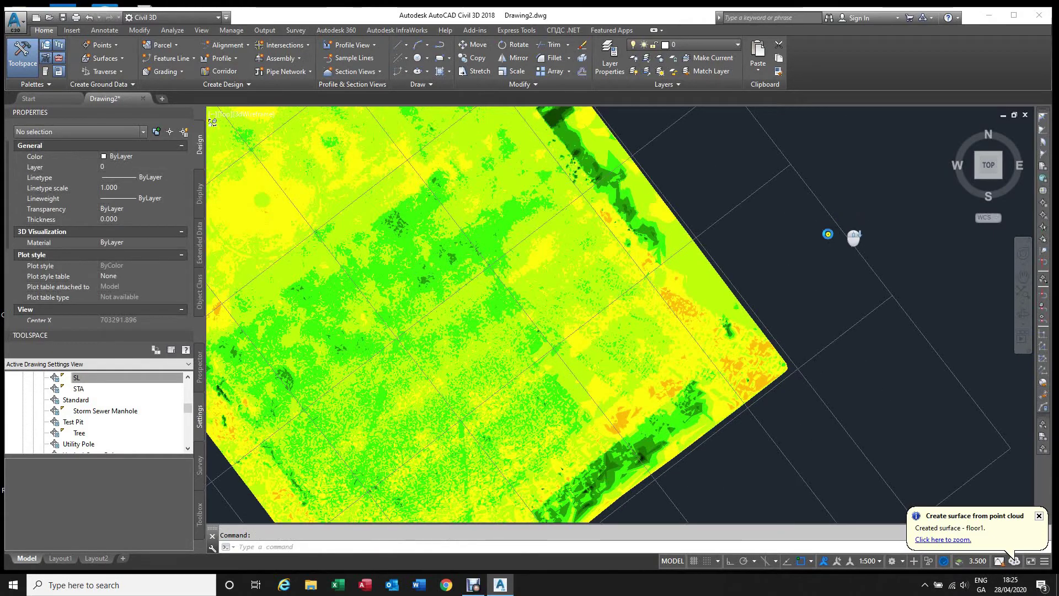
{"action": "scroll", "coordinate": [807, 246], "scroll_direction": "down", "scroll_amount": 1}
{"action": "middle_click_drag", "start_coordinate": [818, 244], "coordinate": [750, 273]}
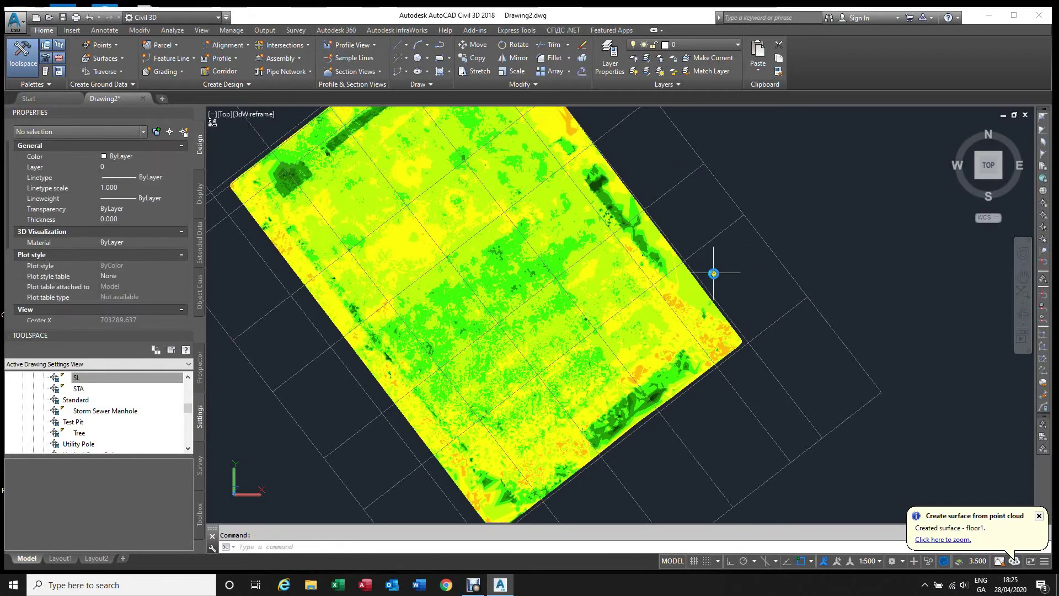
Add a dynamic Elevations legend table for surface floor1 in the empty area to the right of the surface.
{"action": "left_click", "coordinate": [567, 232]}
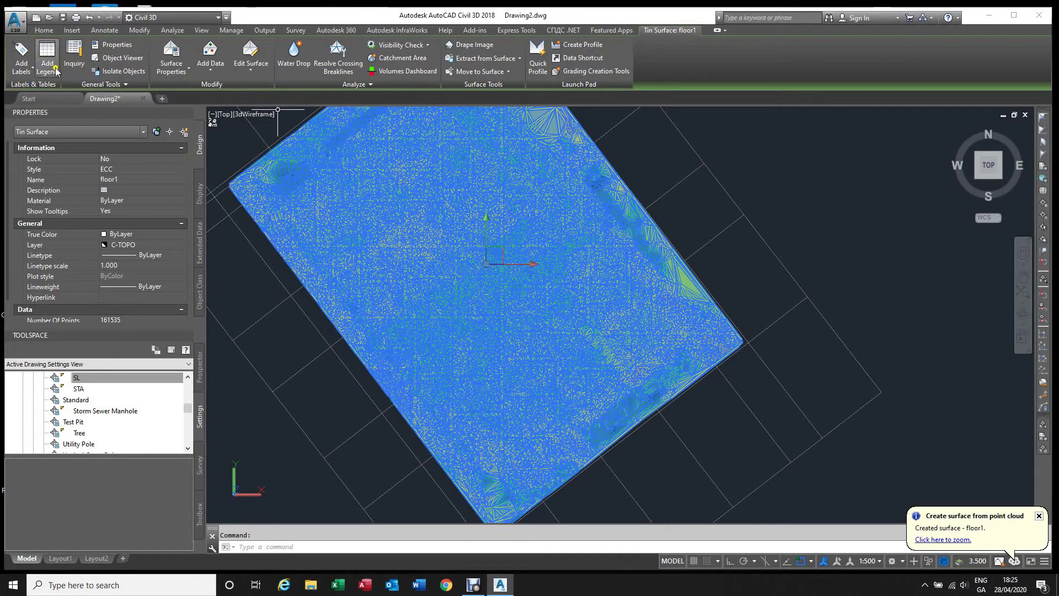
{"action": "left_click", "coordinate": [48, 68]}
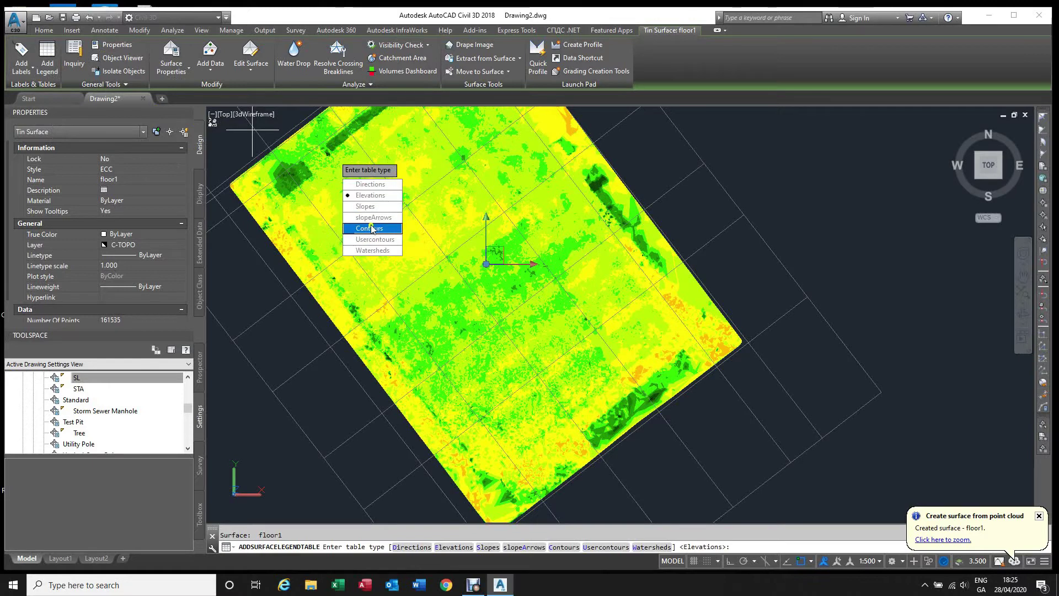
{"action": "left_click", "coordinate": [376, 195]}
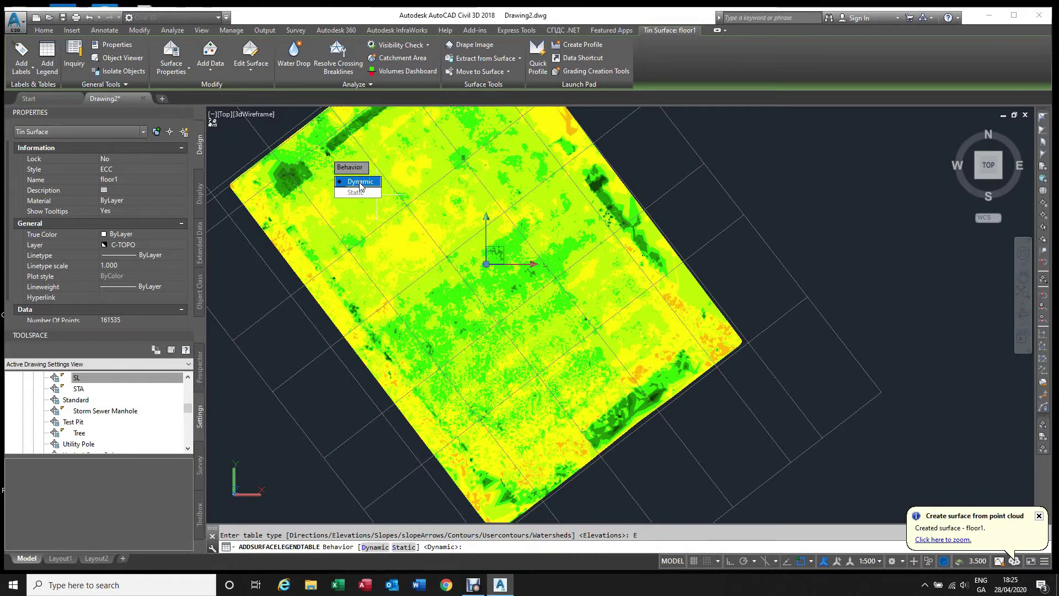
{"action": "left_click", "coordinate": [361, 183]}
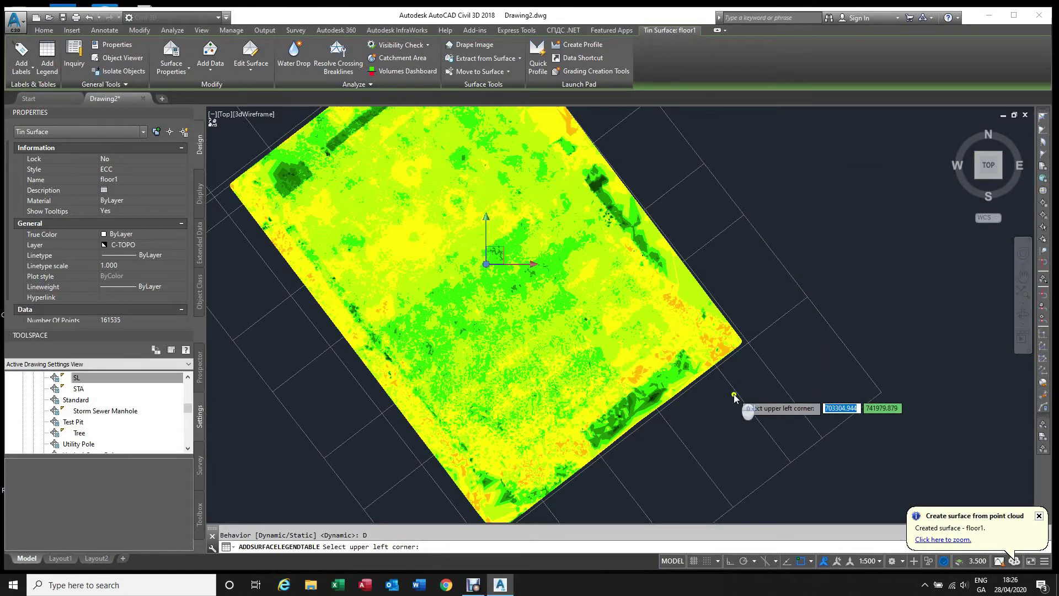
{"action": "scroll", "coordinate": [735, 391], "scroll_direction": "down", "scroll_amount": 2}
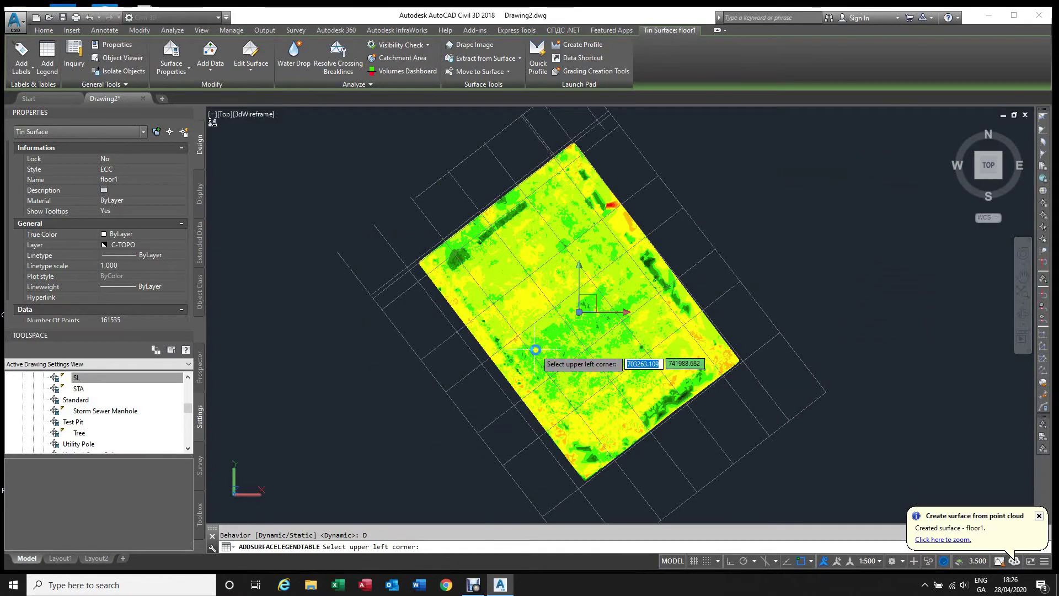
{"action": "scroll", "coordinate": [540, 348], "scroll_direction": "down", "scroll_amount": 2}
{"action": "left_click", "coordinate": [772, 175]}
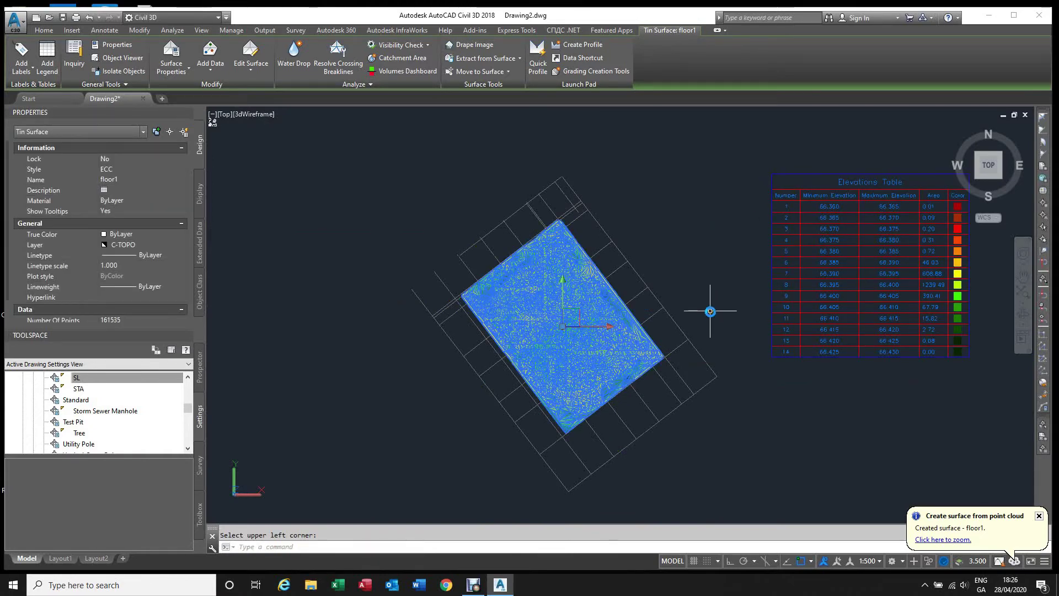
{"action": "key", "text": "Escape"}
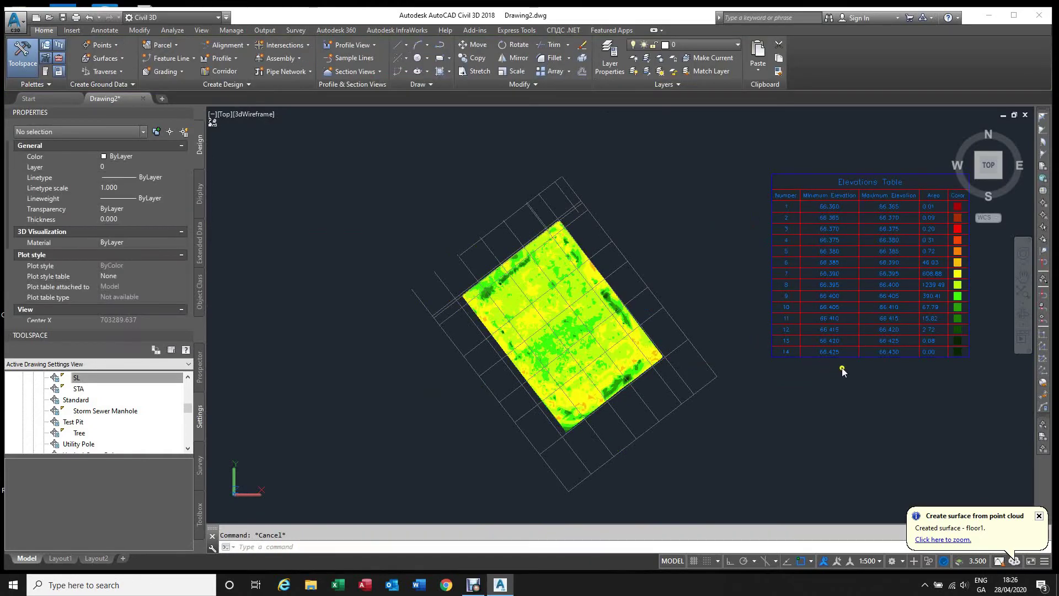
Examine the Elevations Table's ranges, areas and colours, and inspect the red patch near the surface's upper-right edge.
{"action": "scroll", "coordinate": [932, 309], "scroll_direction": "up", "scroll_amount": 1}
{"action": "scroll", "coordinate": [657, 302], "scroll_direction": "up", "scroll_amount": 2}
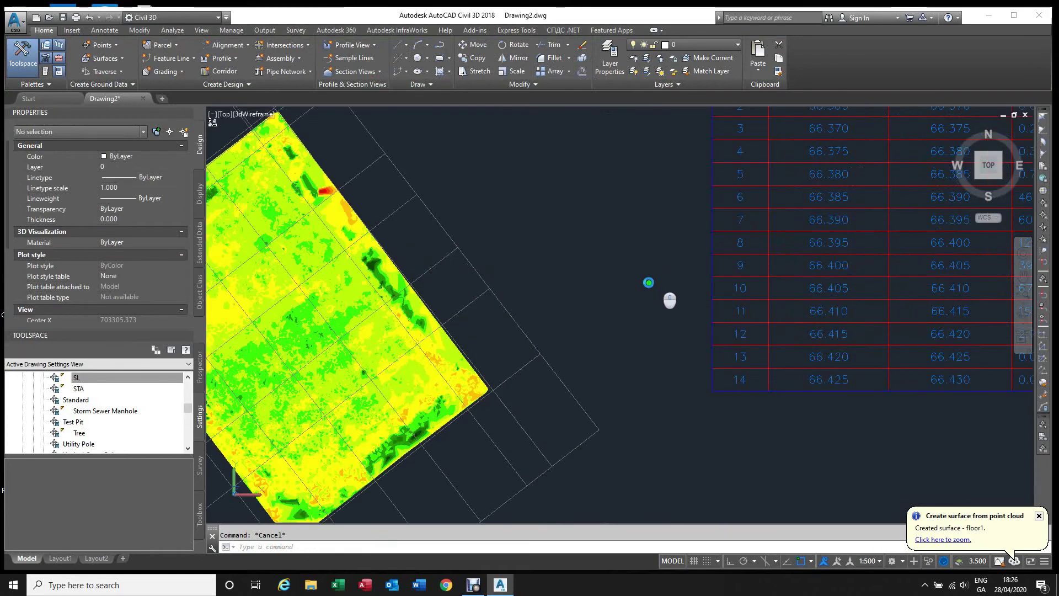
{"action": "mouse_move", "coordinate": [649, 282]}
{"action": "middle_mouse_down"}
{"action": "mouse_move", "coordinate": [532, 357]}
{"action": "mouse_move", "coordinate": [512, 338]}
{"action": "middle_mouse_up"}
{"action": "scroll", "coordinate": [533, 358], "scroll_direction": "down", "scroll_amount": 1}
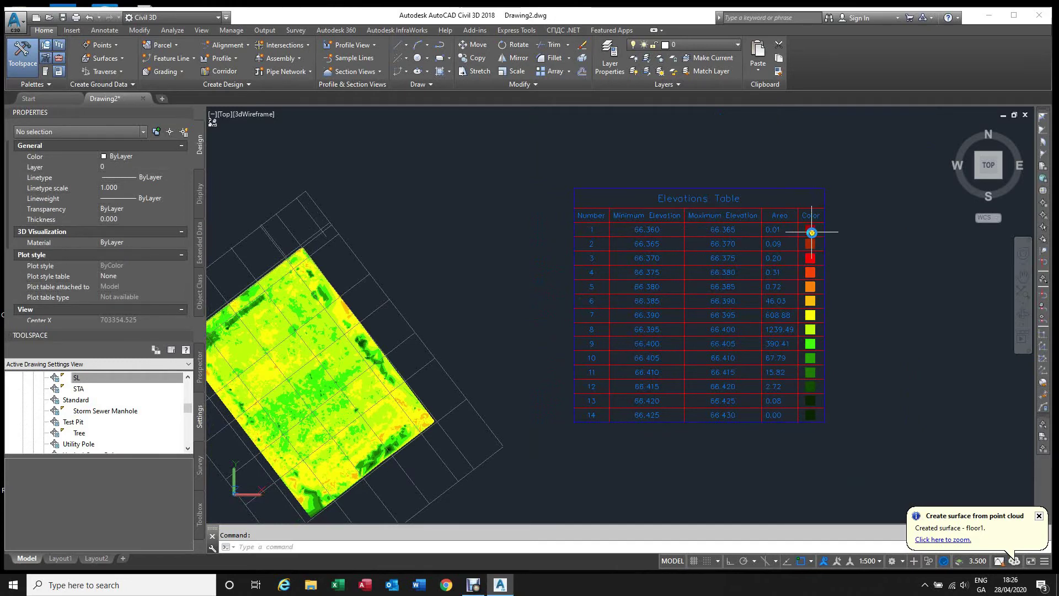
{"action": "scroll", "coordinate": [811, 232], "scroll_direction": "up", "scroll_amount": 2}
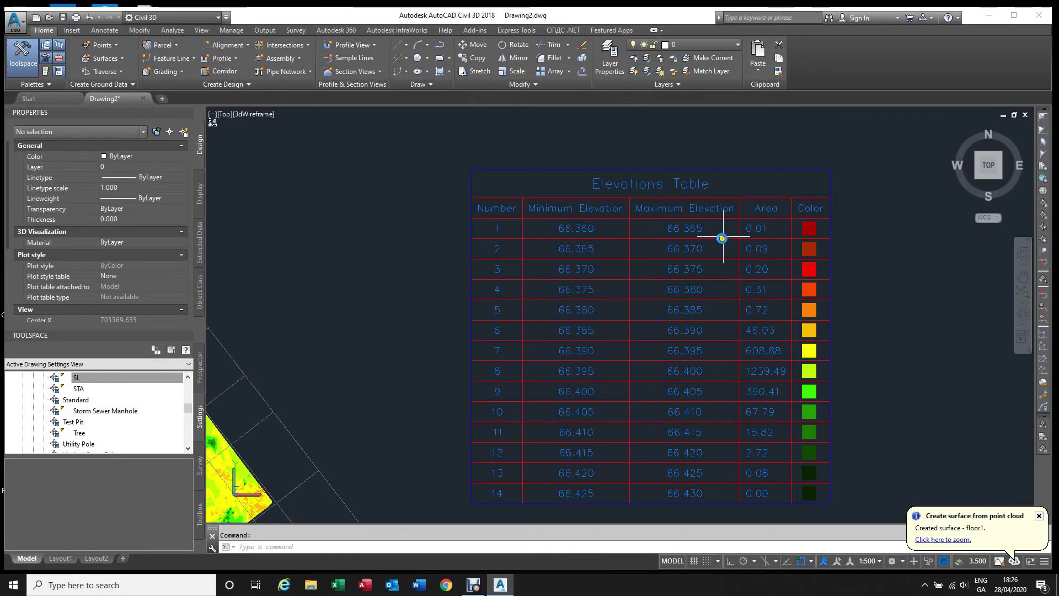
{"action": "scroll", "coordinate": [813, 227], "scroll_direction": "down", "scroll_amount": 2}
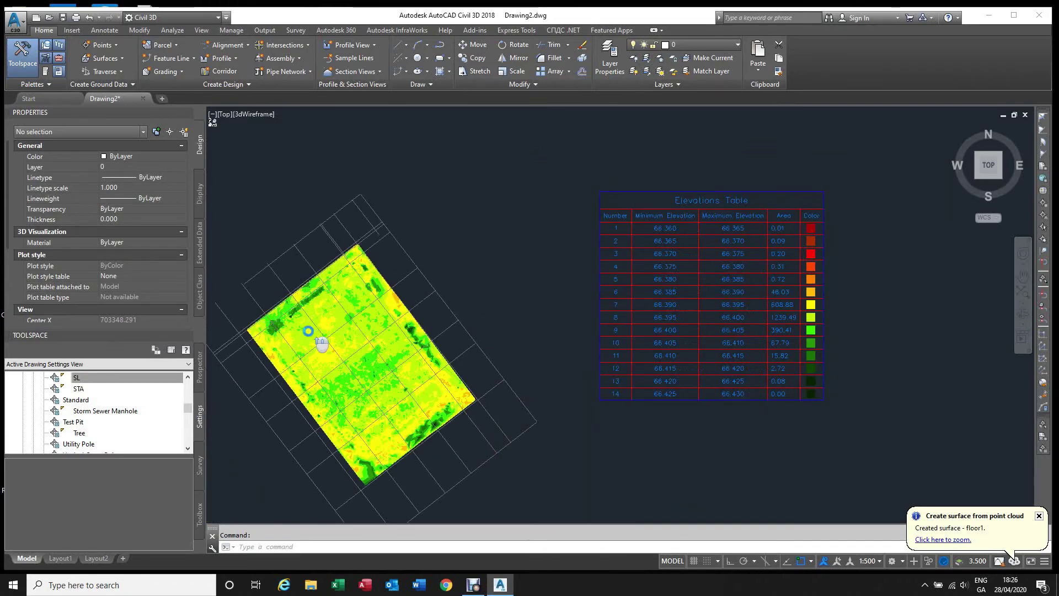
{"action": "scroll", "coordinate": [307, 331], "scroll_direction": "up", "scroll_amount": 2}
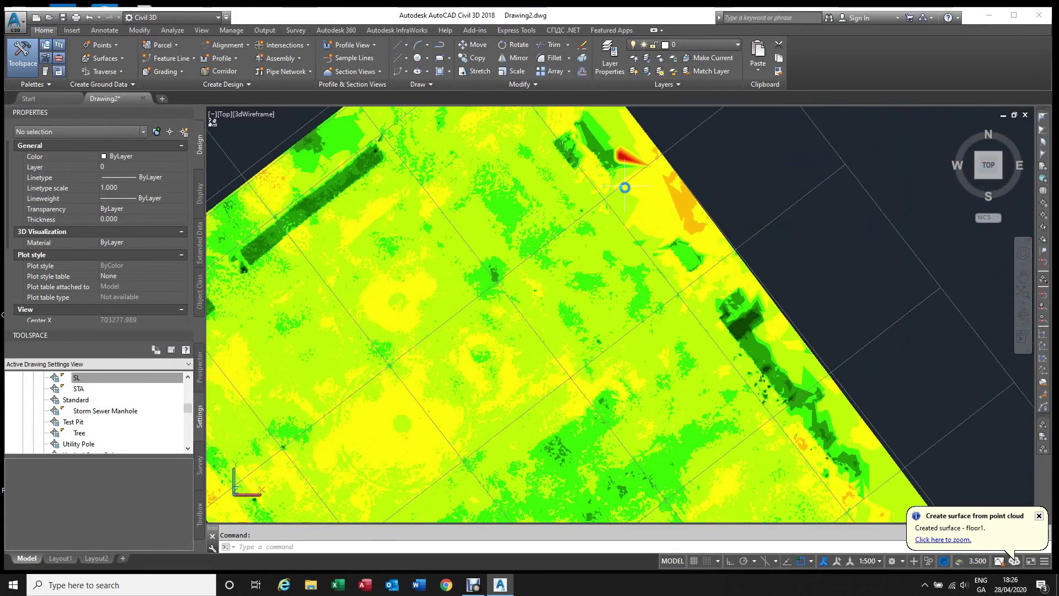
{"action": "scroll", "coordinate": [625, 158], "scroll_direction": "up", "scroll_amount": 2}
{"action": "scroll", "coordinate": [625, 159], "scroll_direction": "up", "scroll_amount": 2}
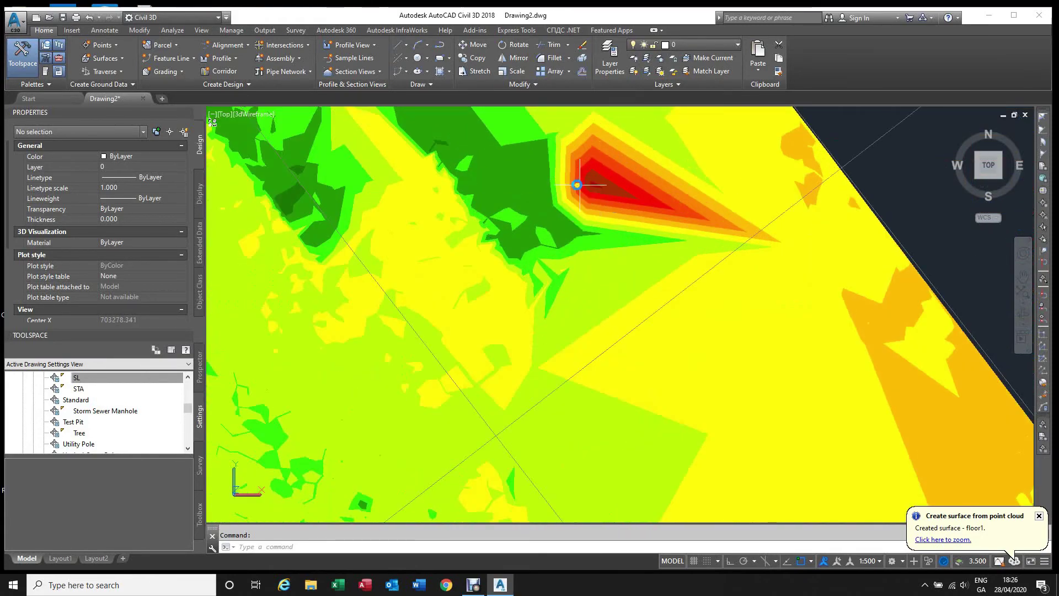
{"action": "scroll", "coordinate": [590, 185], "scroll_direction": "down", "scroll_amount": 3}
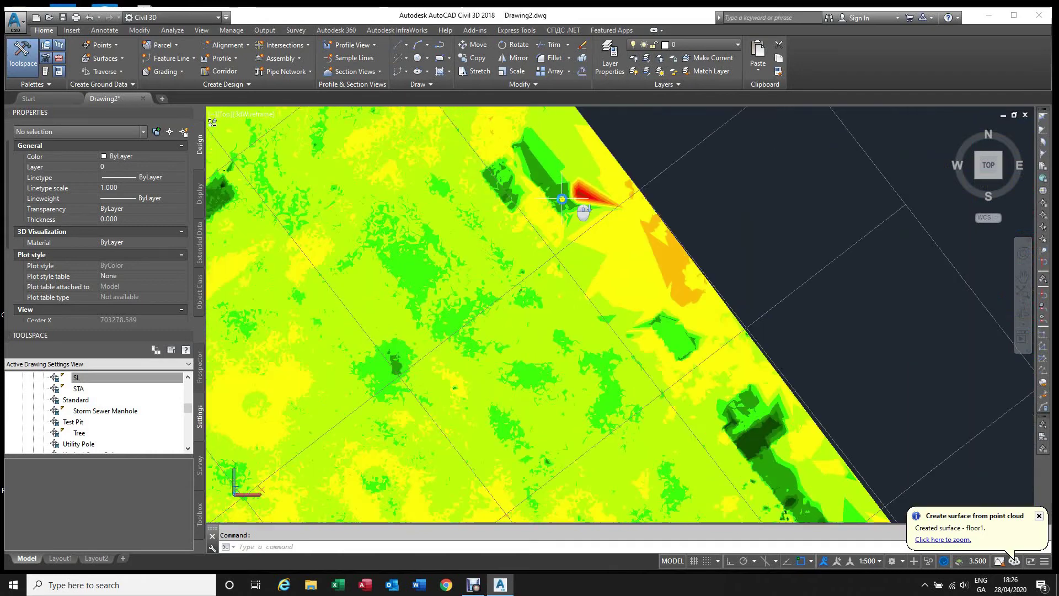
{"action": "scroll", "coordinate": [546, 198], "scroll_direction": "down", "scroll_amount": 4}
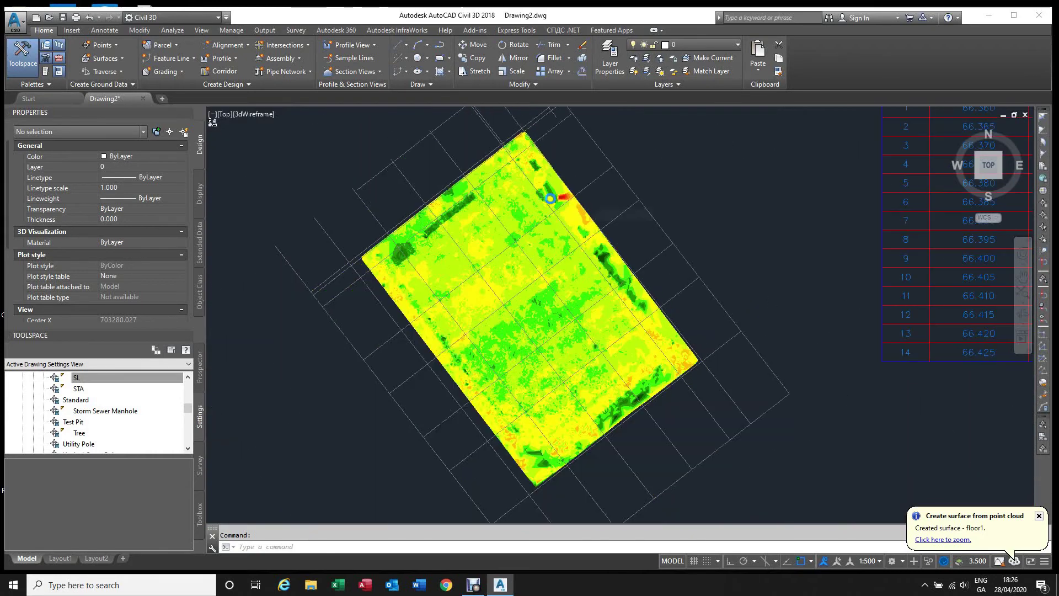
{"action": "scroll", "coordinate": [570, 206], "scroll_direction": "up", "scroll_amount": 2}
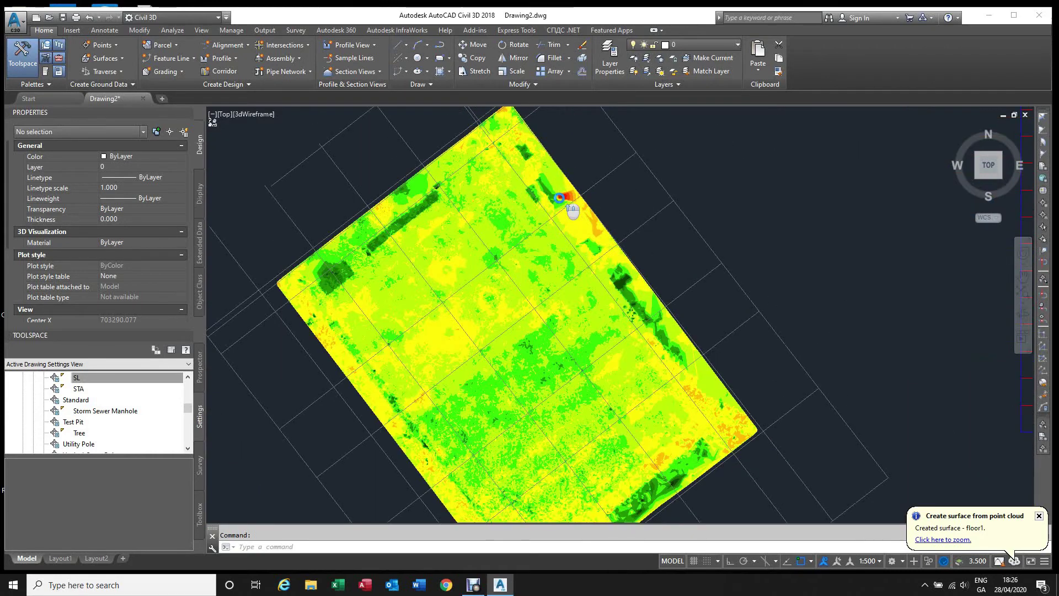
{"action": "scroll", "coordinate": [559, 197], "scroll_direction": "up", "scroll_amount": 6}
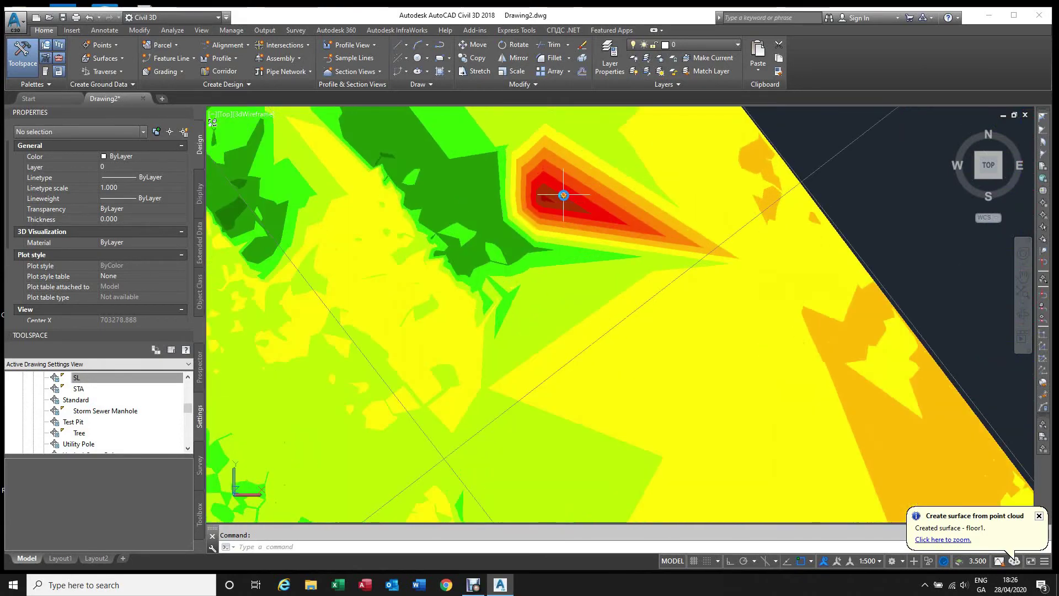
Edit floor1's ECC surface style to make Triangles visible in both the Plan and Model view directions, and apply it.
{"action": "left_click", "coordinate": [562, 197]}
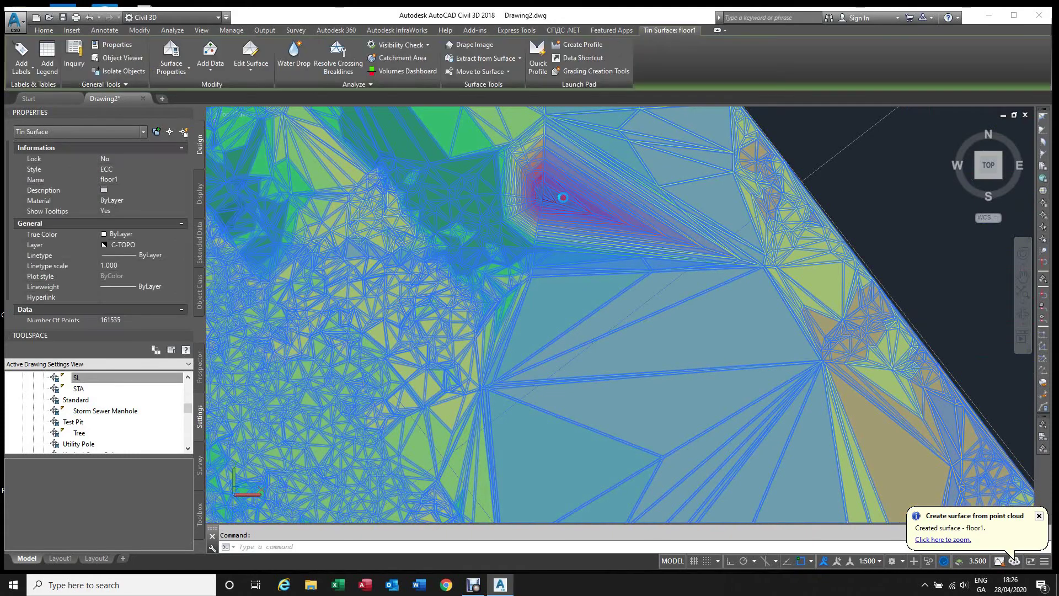
{"action": "scroll", "coordinate": [553, 196], "scroll_direction": "up", "scroll_amount": 3}
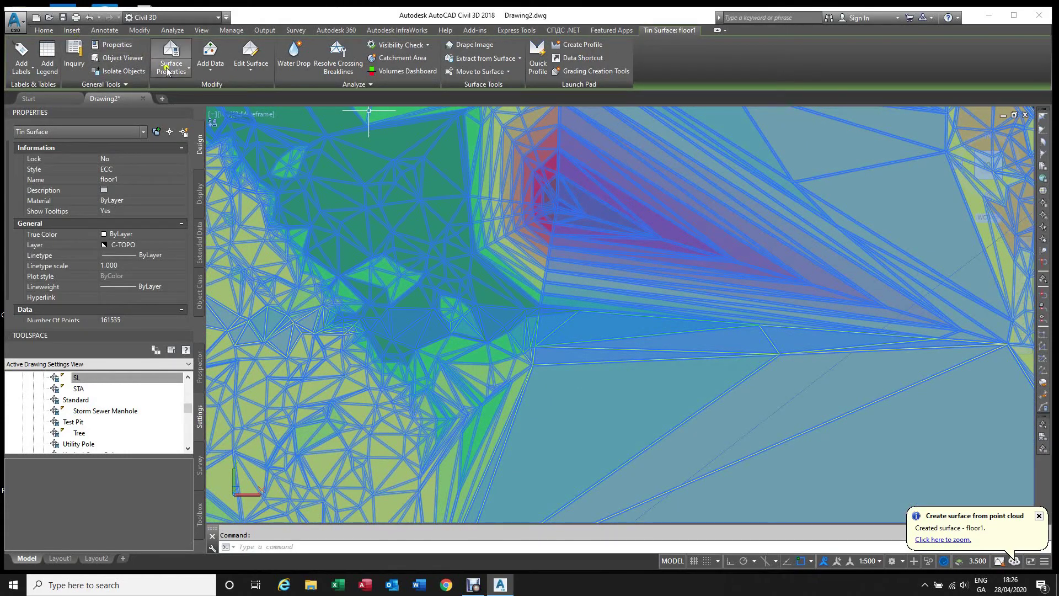
{"action": "left_click", "coordinate": [186, 70]}
{"action": "left_click", "coordinate": [191, 111]}
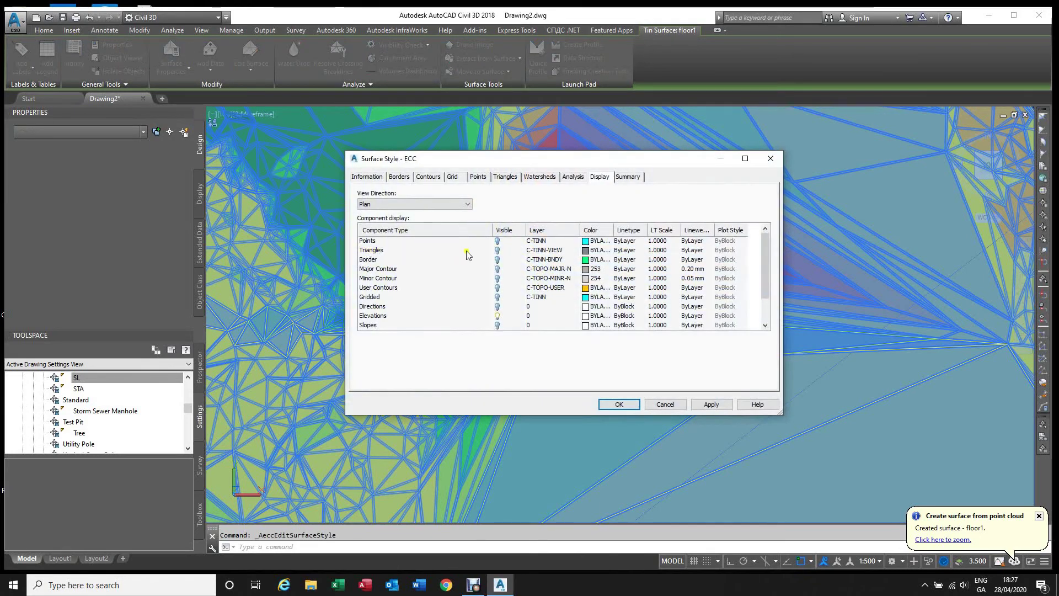
{"action": "left_click", "coordinate": [497, 253]}
{"action": "left_click", "coordinate": [468, 204]}
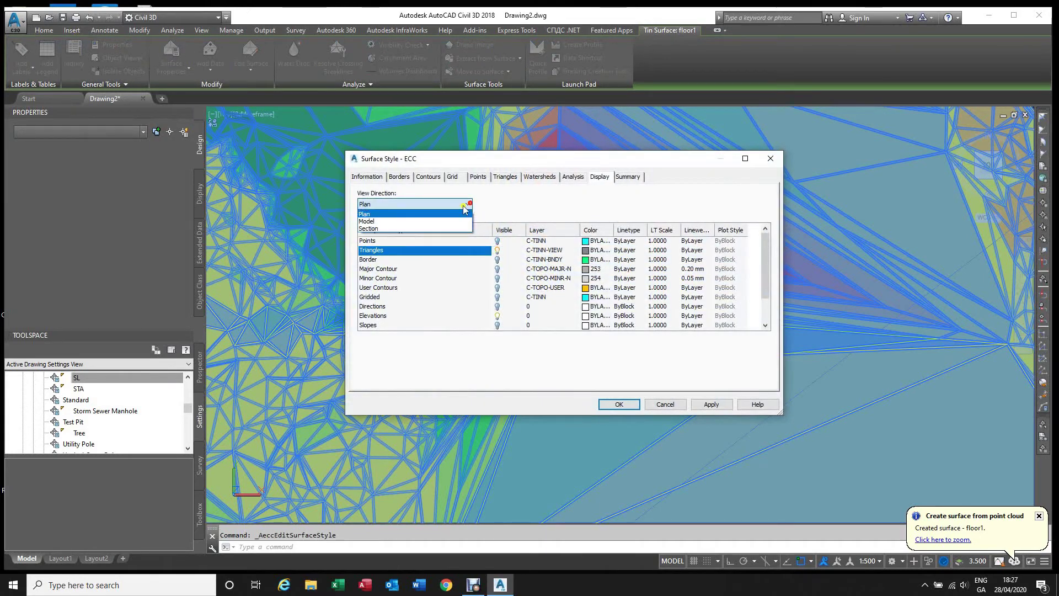
{"action": "left_click", "coordinate": [439, 222]}
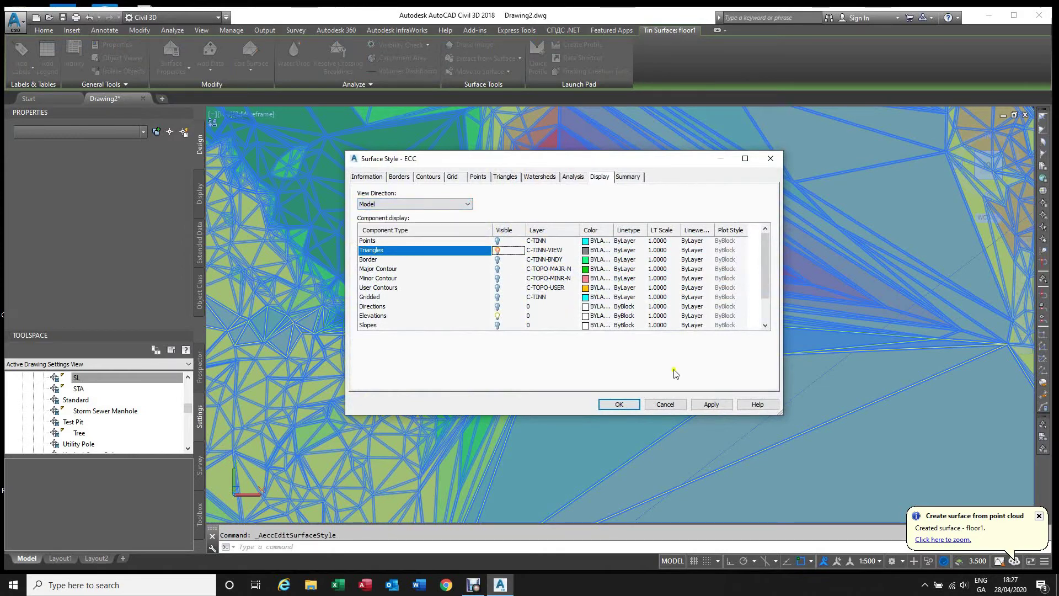
{"action": "left_click", "coordinate": [712, 404]}
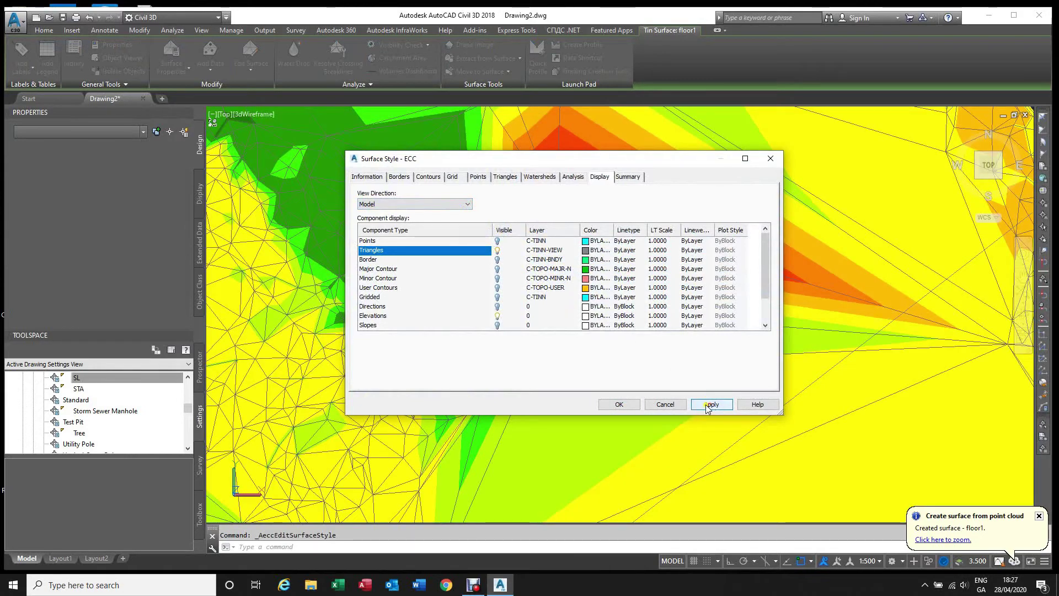
{"action": "left_click", "coordinate": [619, 404]}
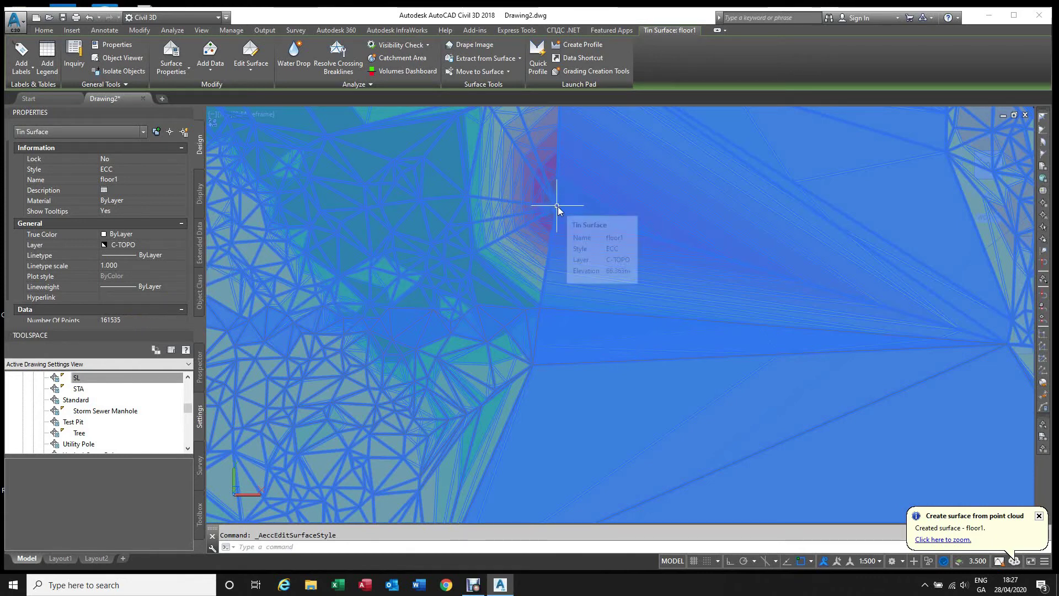
Make the Points component of the ECC surface style visible in both the Plan and Model view directions, and apply it.
{"action": "left_click", "coordinate": [187, 68]}
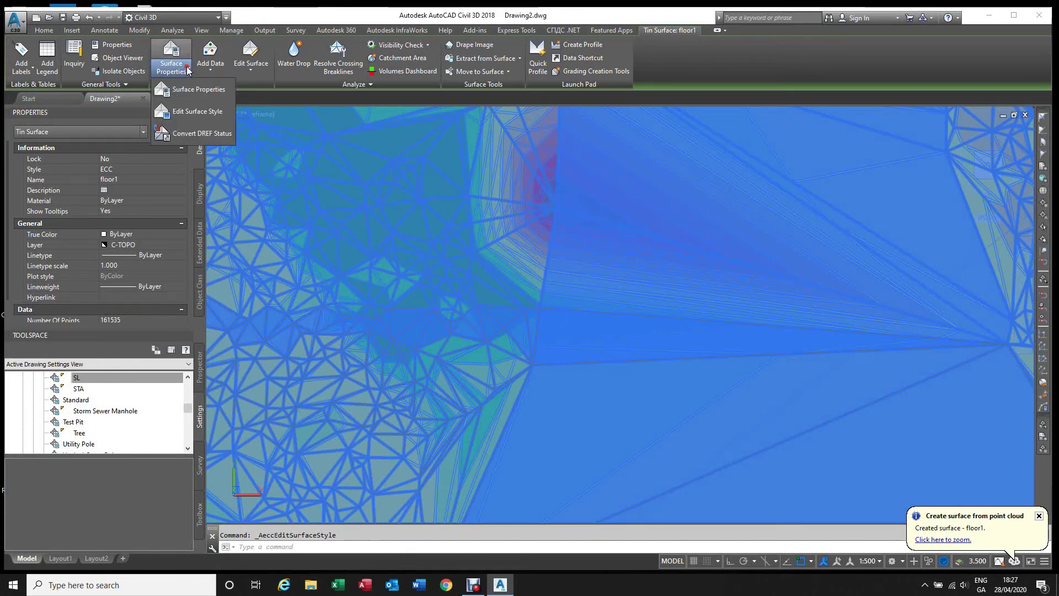
{"action": "left_click", "coordinate": [199, 112]}
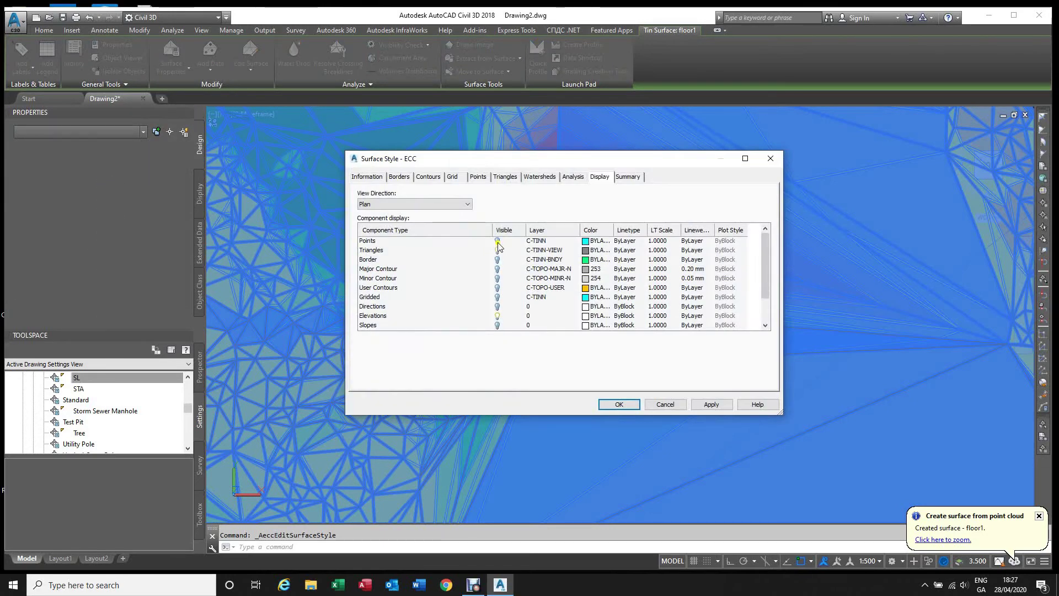
{"action": "left_click", "coordinate": [498, 243]}
{"action": "left_click", "coordinate": [463, 205]}
{"action": "left_click", "coordinate": [439, 221]}
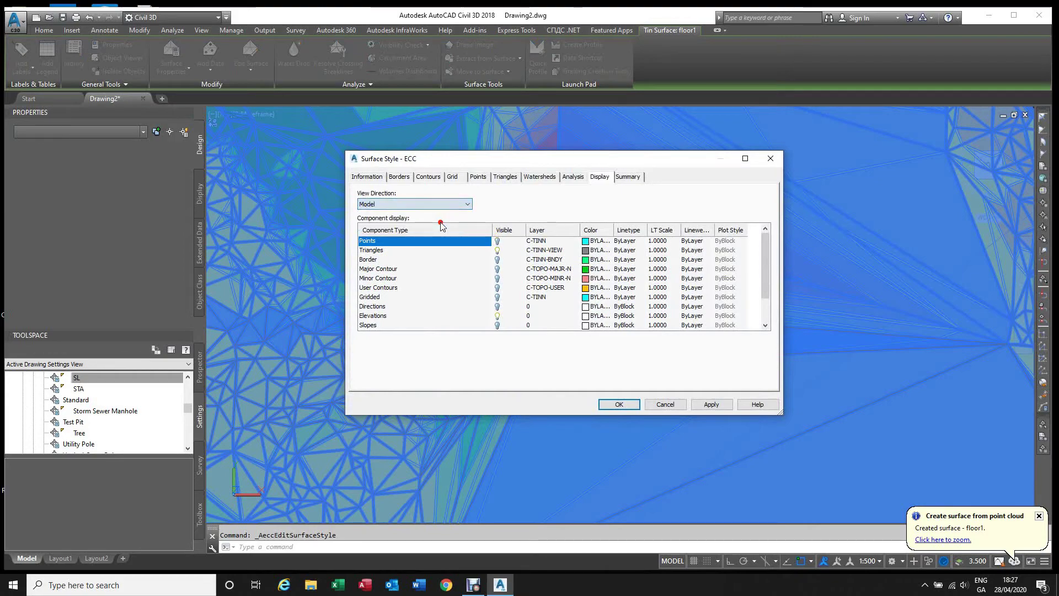
{"action": "left_click", "coordinate": [498, 241]}
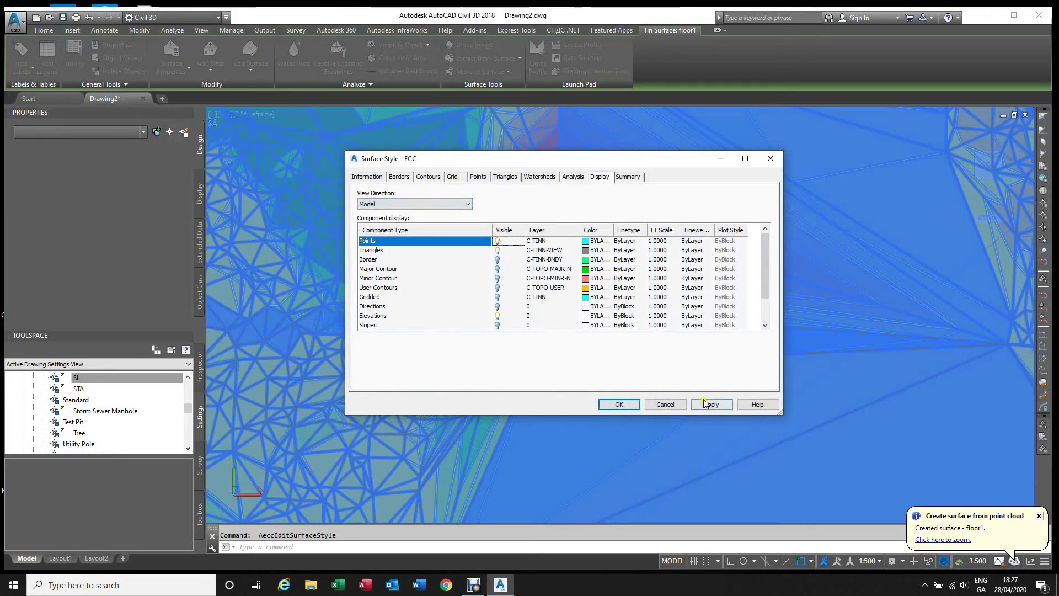
{"action": "left_click", "coordinate": [705, 403]}
{"action": "left_click", "coordinate": [620, 404]}
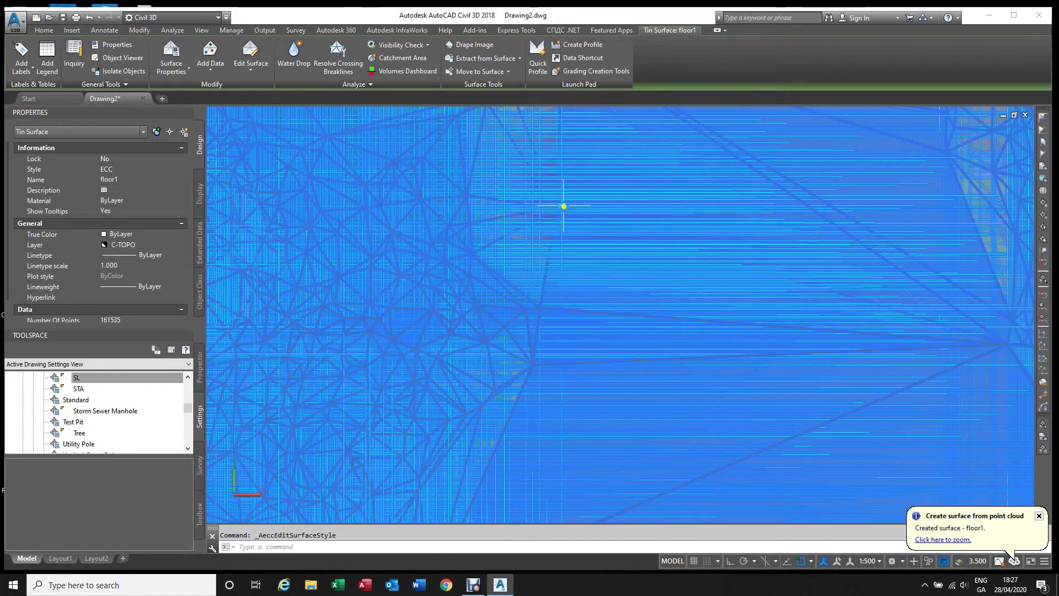
{"action": "scroll", "coordinate": [563, 206], "scroll_direction": "up", "scroll_amount": 6}
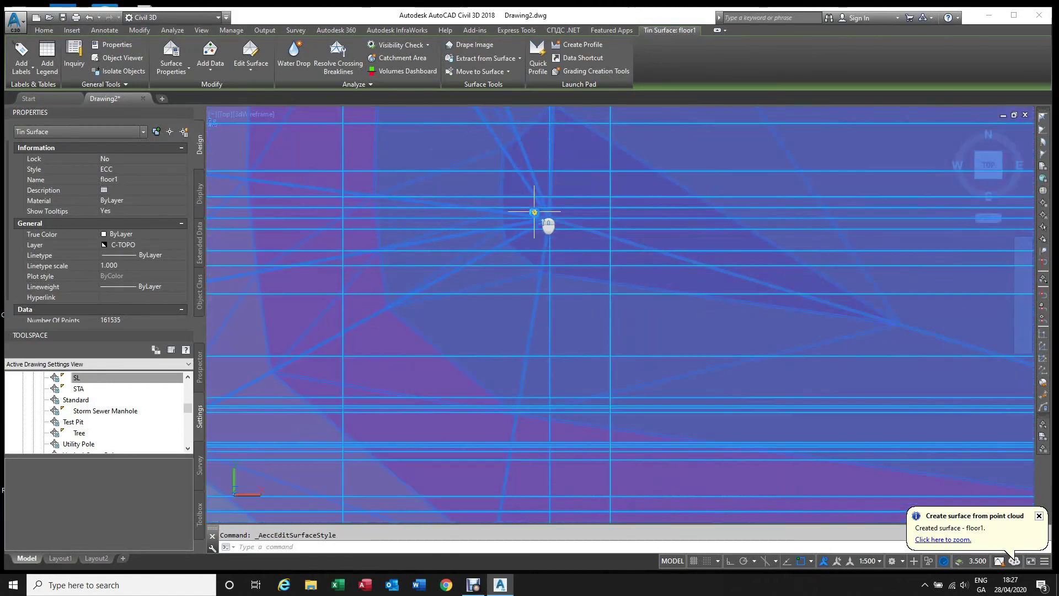
Delete the floor1 surface point where the triangle edges converge inside the red patch.
{"action": "scroll", "coordinate": [534, 212], "scroll_direction": "up", "scroll_amount": 2}
{"action": "scroll", "coordinate": [567, 224], "scroll_direction": "up", "scroll_amount": 2}
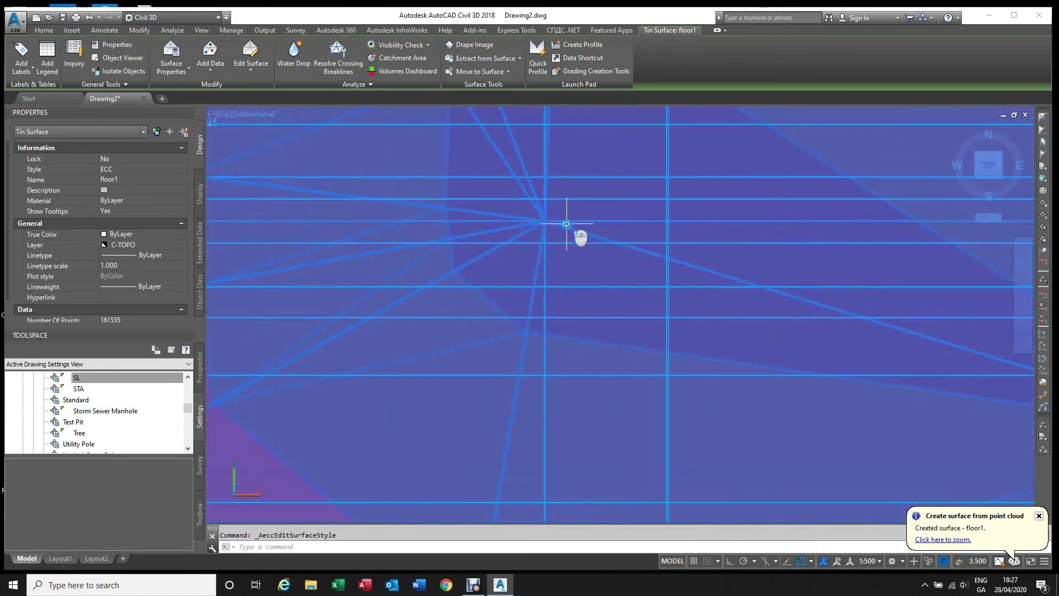
{"action": "left_click", "coordinate": [112, 379]}
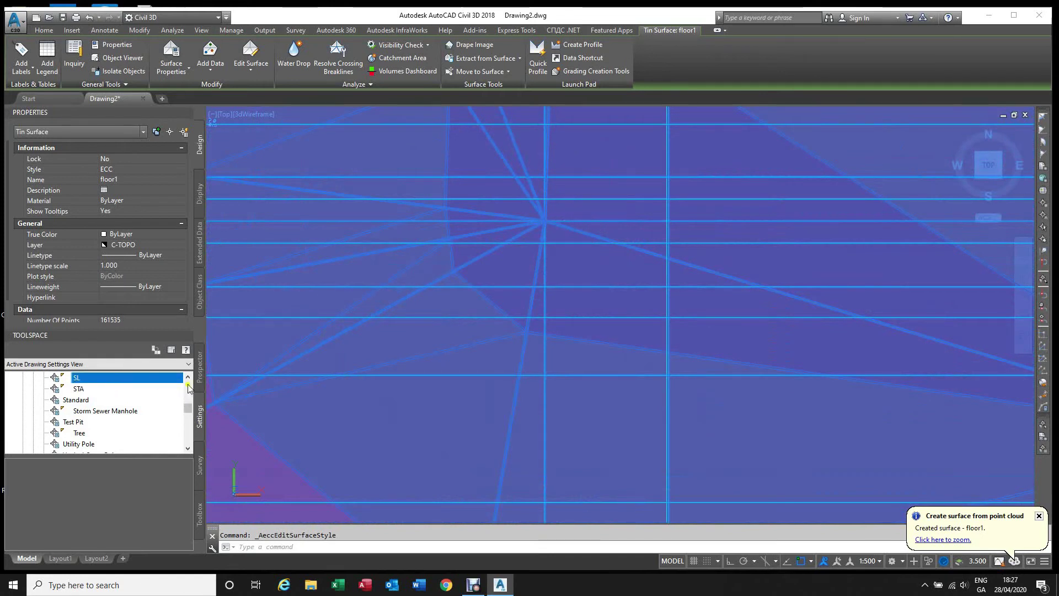
{"action": "left_click", "coordinate": [199, 369]}
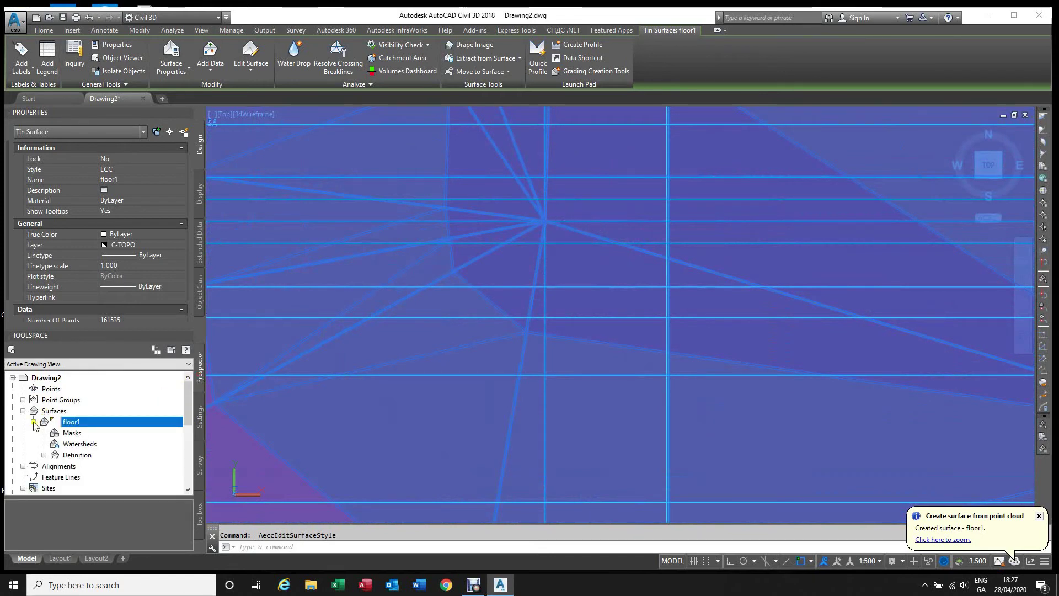
{"action": "left_click", "coordinate": [34, 422]}
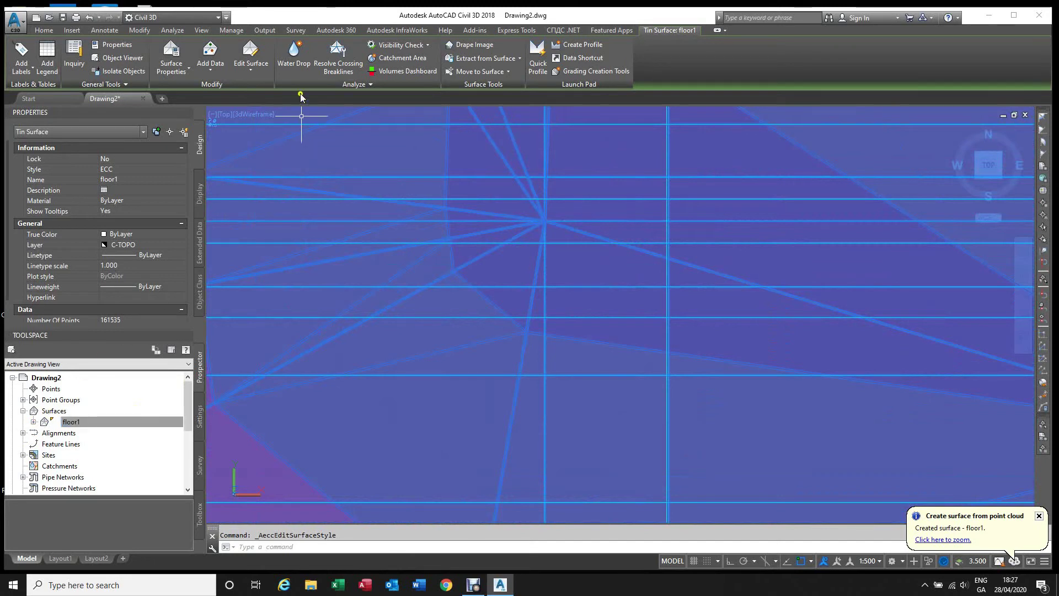
{"action": "left_click", "coordinate": [254, 72]}
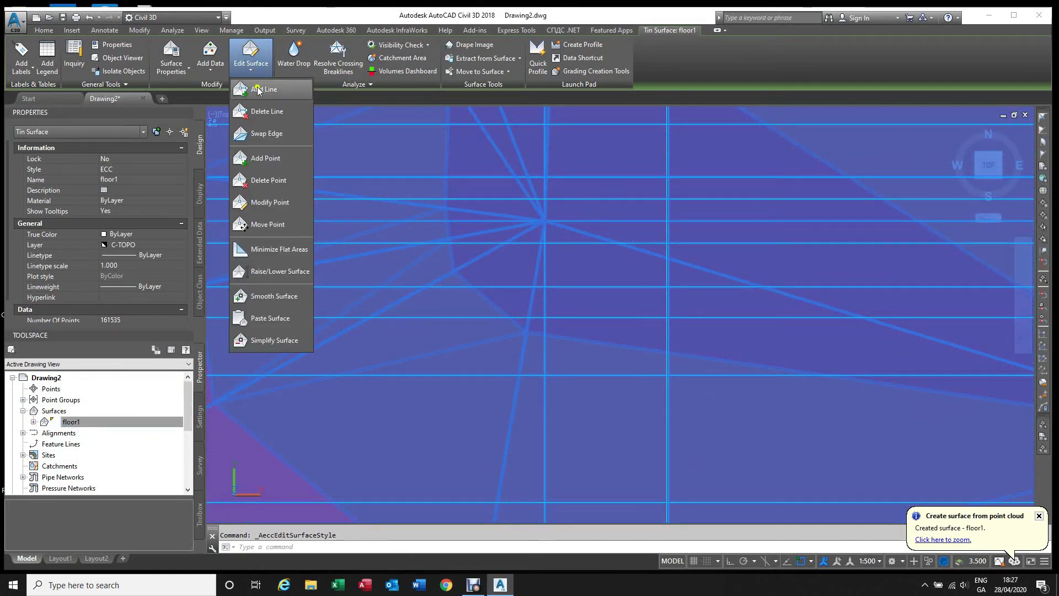
{"action": "left_click", "coordinate": [266, 181]}
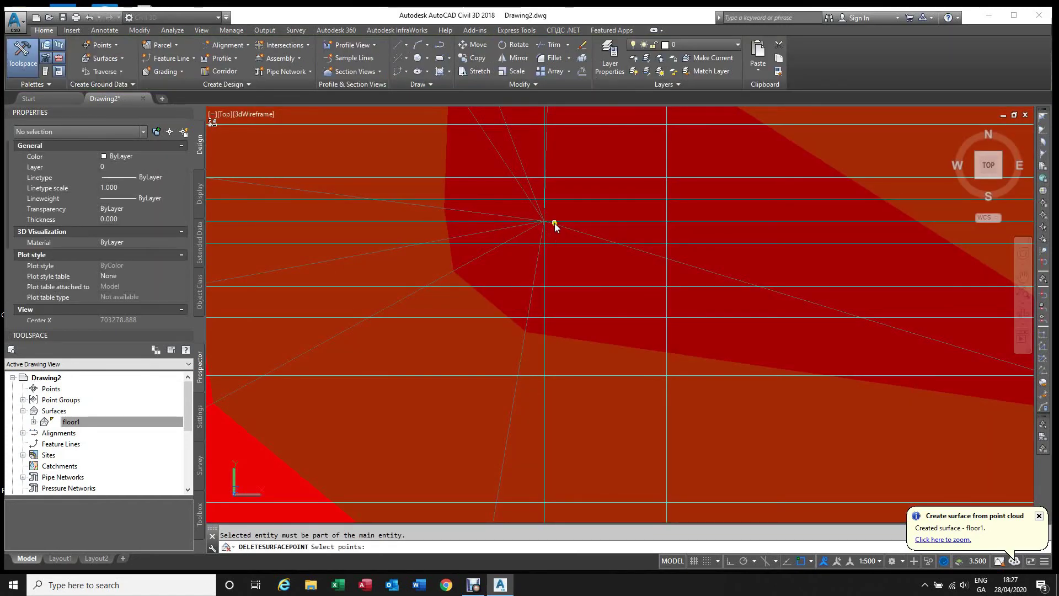
{"action": "left_click", "coordinate": [555, 222]}
{"action": "left_click", "coordinate": [558, 220]}
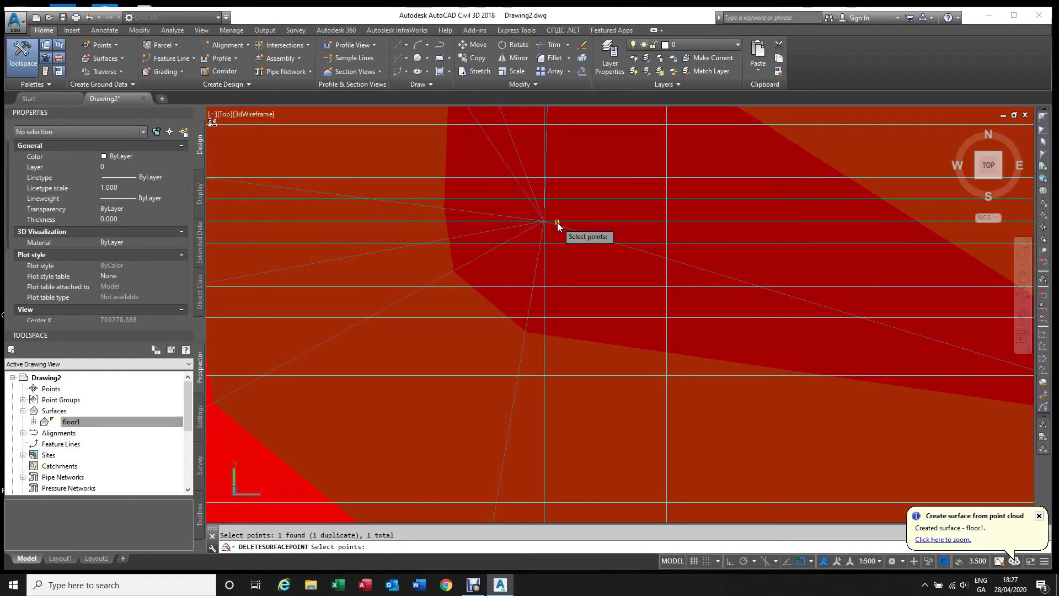
{"action": "key", "text": "Return"}
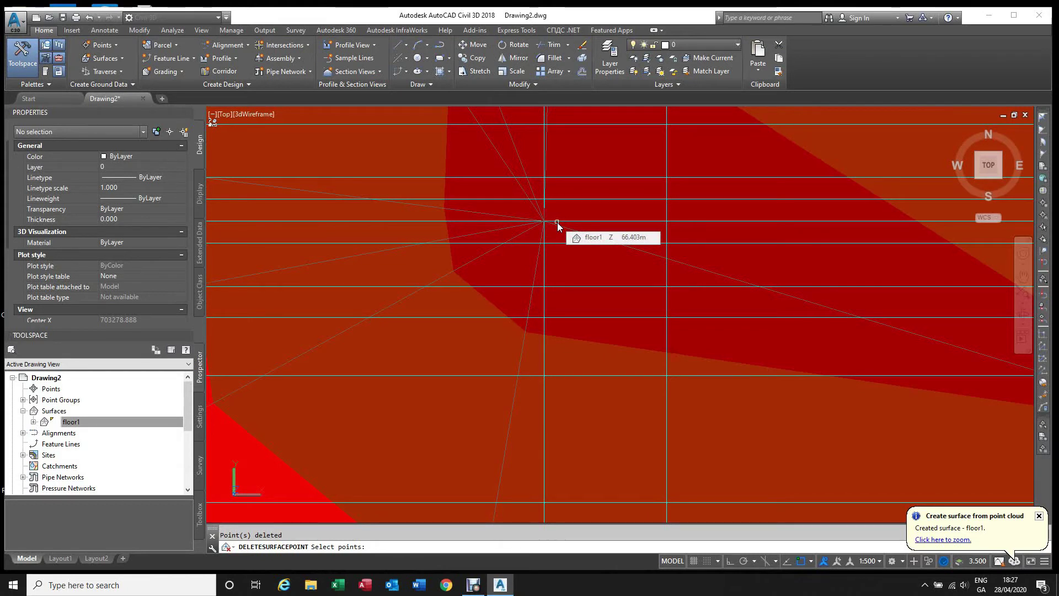
Rebuild surface floor1 to include the point deletion, and end the Delete Point command.
{"action": "left_click", "coordinate": [561, 220]}
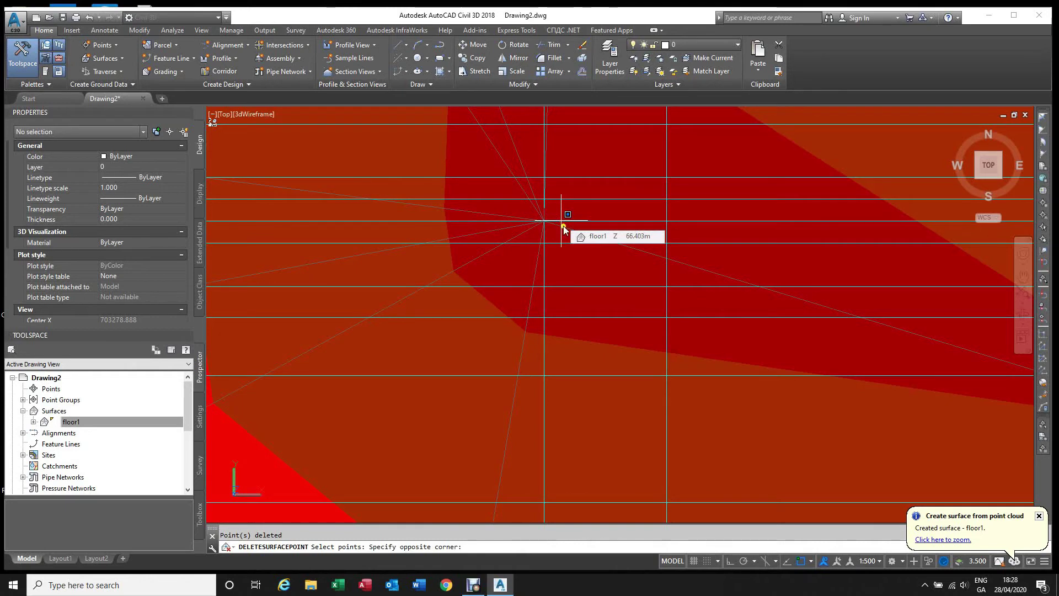
{"action": "left_click", "coordinate": [564, 227]}
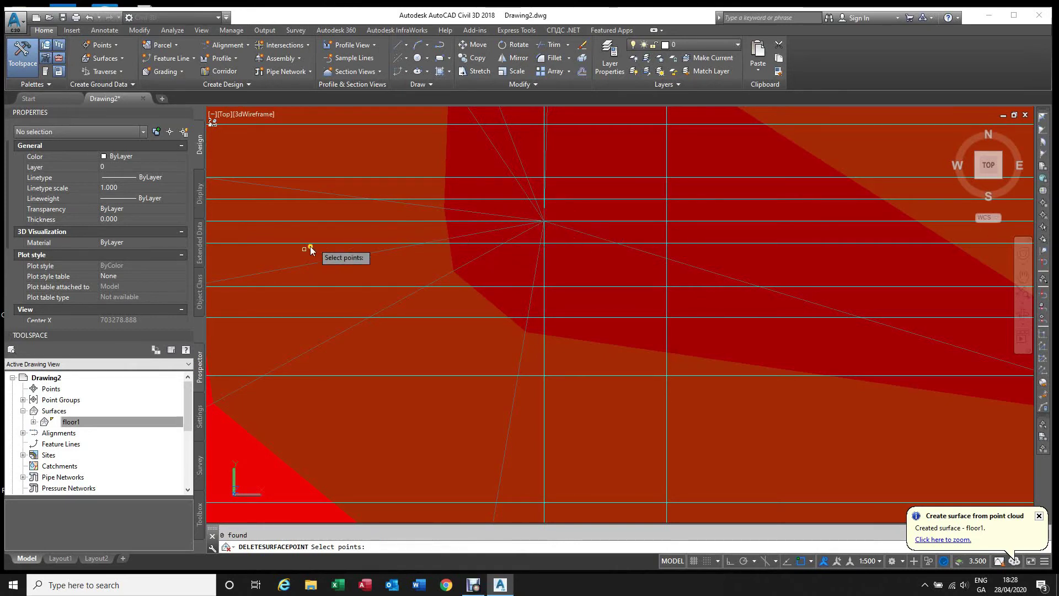
{"action": "right_click", "coordinate": [78, 424]}
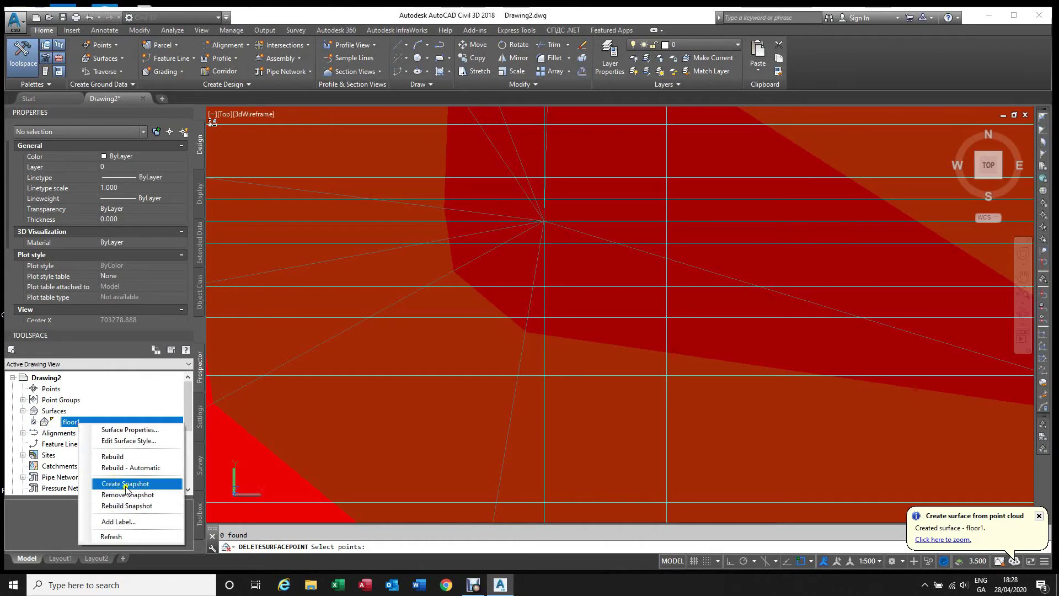
{"action": "left_click", "coordinate": [120, 457]}
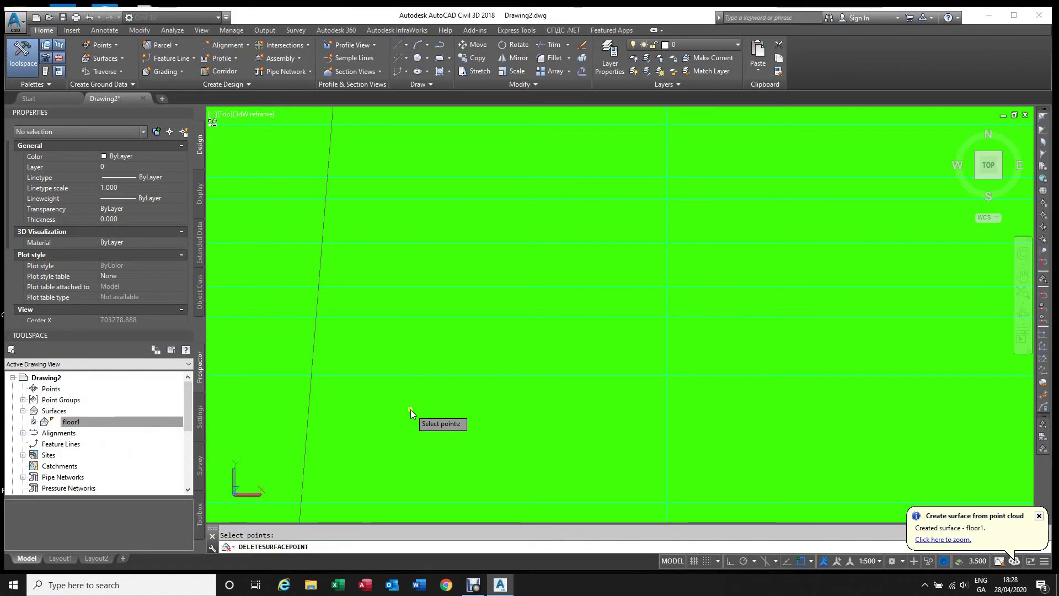
{"action": "key", "text": "Escape"}
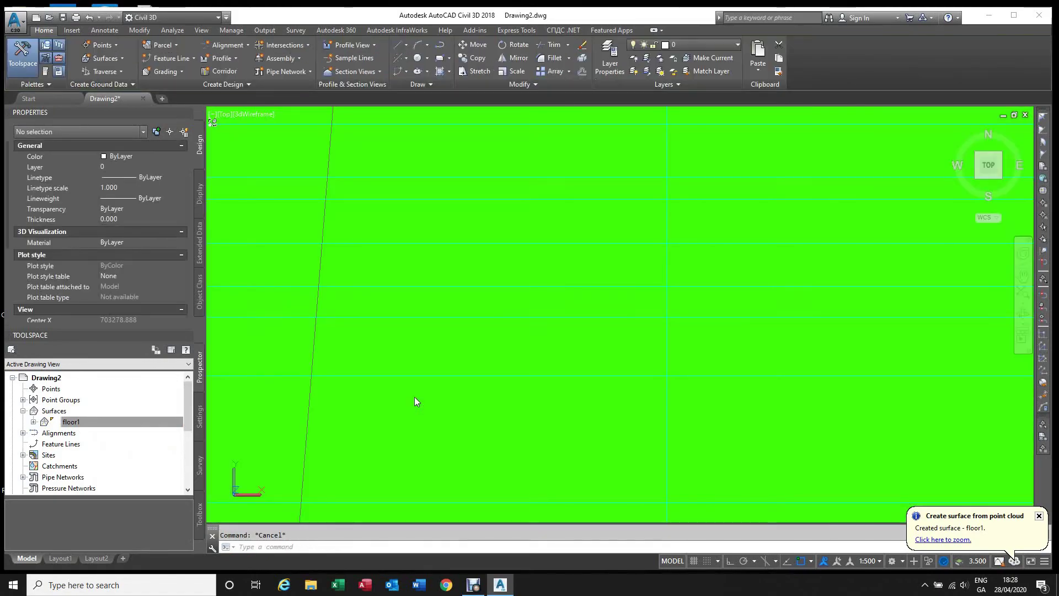
Examine floor1's elevation colours and triangulation around the location of the deleted point.
{"action": "scroll", "coordinate": [427, 389], "scroll_direction": "down", "scroll_amount": 2}
{"action": "scroll", "coordinate": [455, 353], "scroll_direction": "down", "scroll_amount": 3}
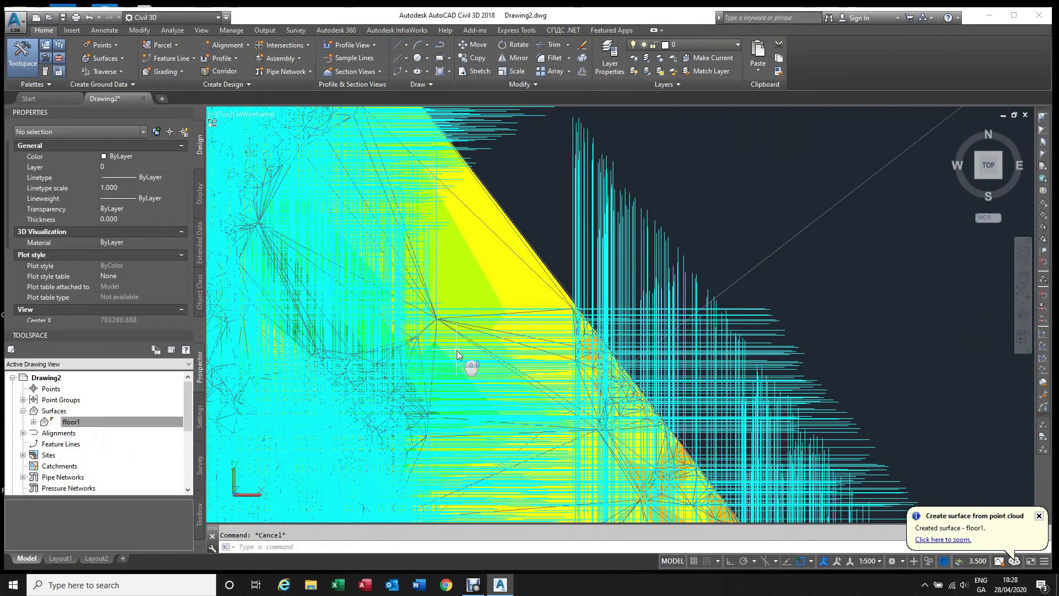
{"action": "scroll", "coordinate": [456, 352], "scroll_direction": "up", "scroll_amount": 2}
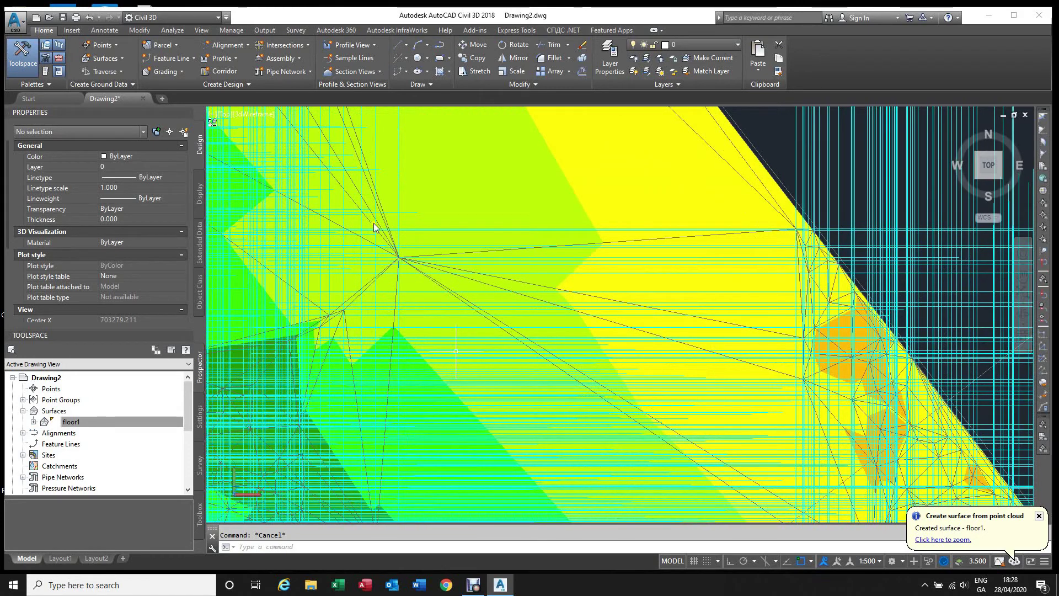
{"action": "left_click", "coordinate": [446, 164]}
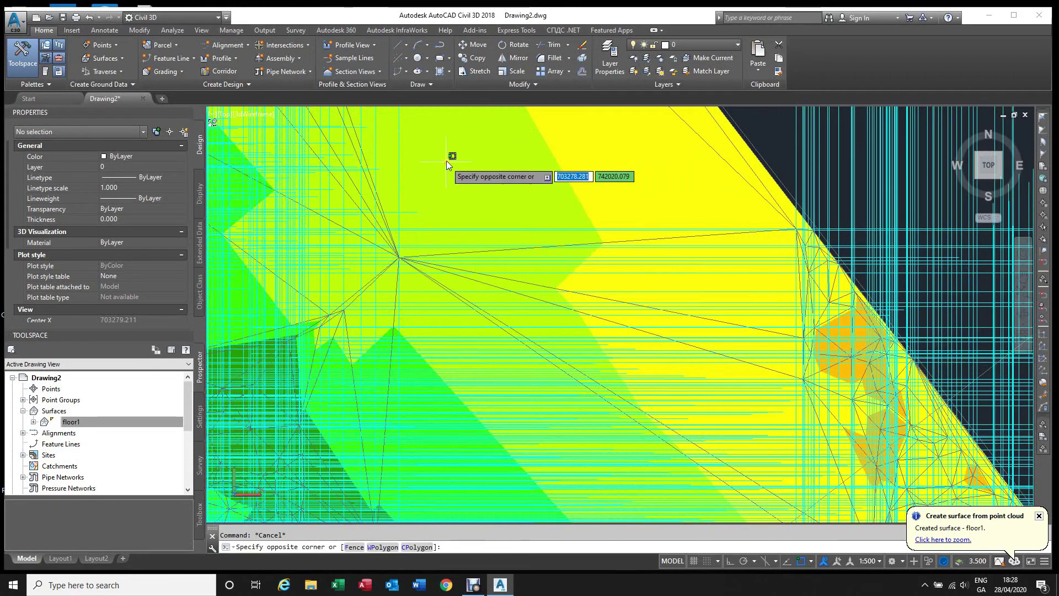
{"action": "left_click", "coordinate": [446, 161]}
{"action": "left_click", "coordinate": [434, 165]}
{"action": "left_click", "coordinate": [437, 172]}
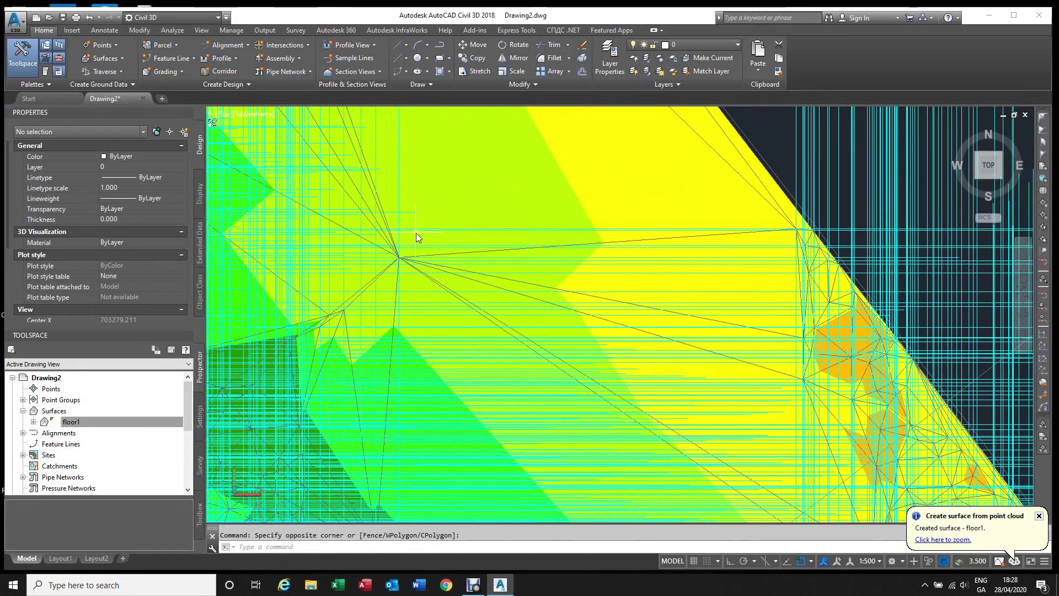
Hide the Triangles and Points components of floor1's ECC surface style in both the Plan and Model view directions, and apply it.
{"action": "left_click", "coordinate": [433, 259]}
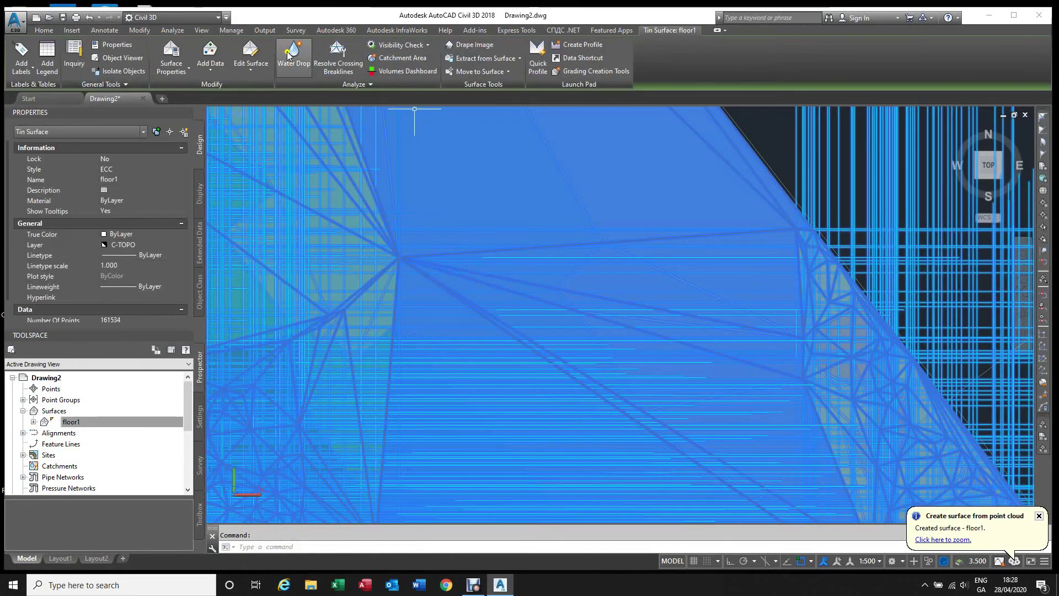
{"action": "left_click", "coordinate": [188, 67]}
{"action": "left_click", "coordinate": [198, 111]}
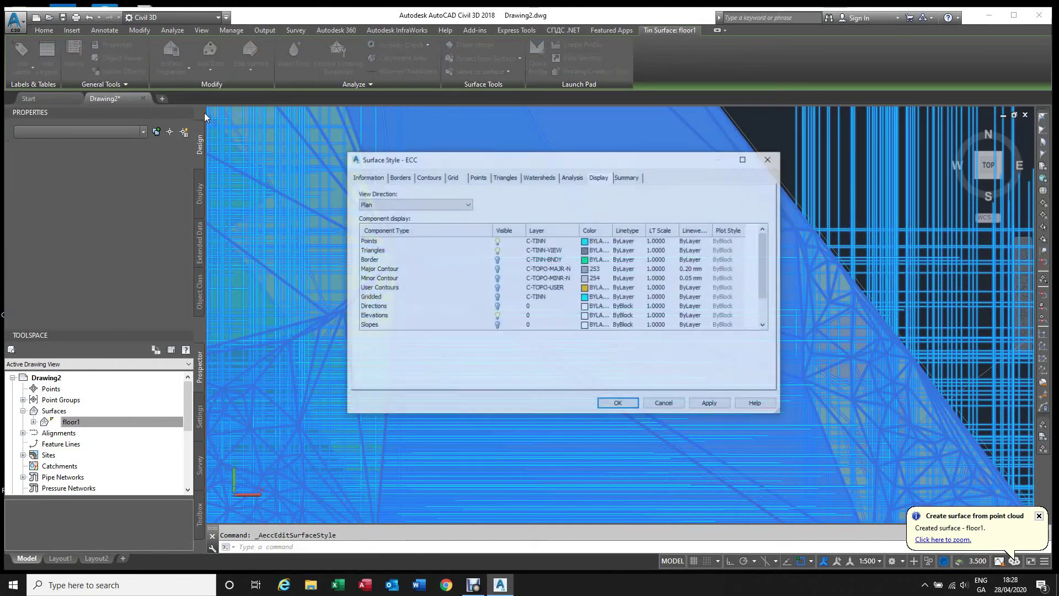
{"action": "left_click", "coordinate": [497, 250]}
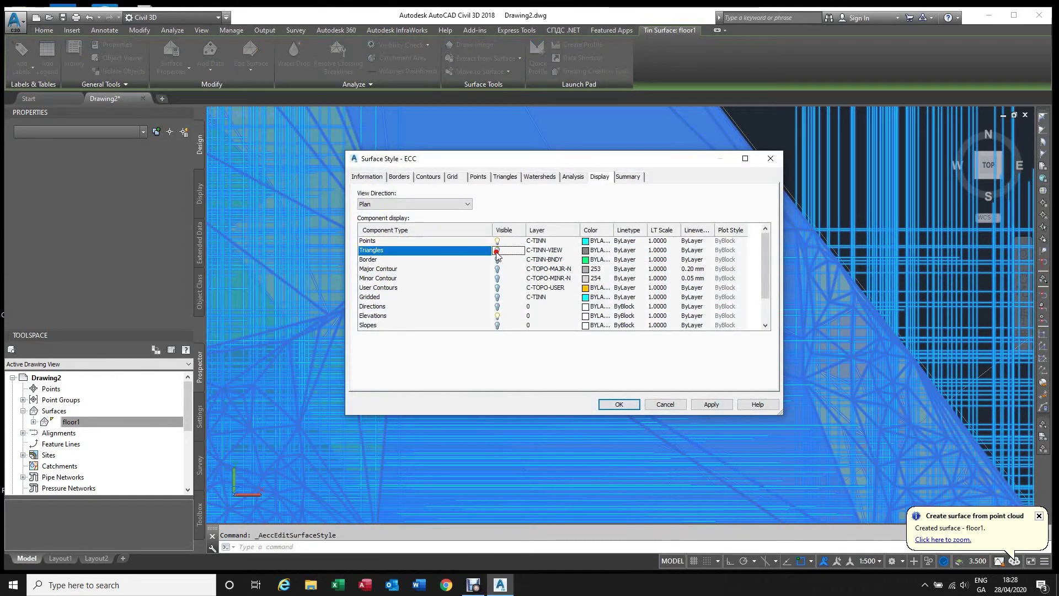
{"action": "left_click", "coordinate": [497, 242]}
{"action": "left_click", "coordinate": [464, 204]}
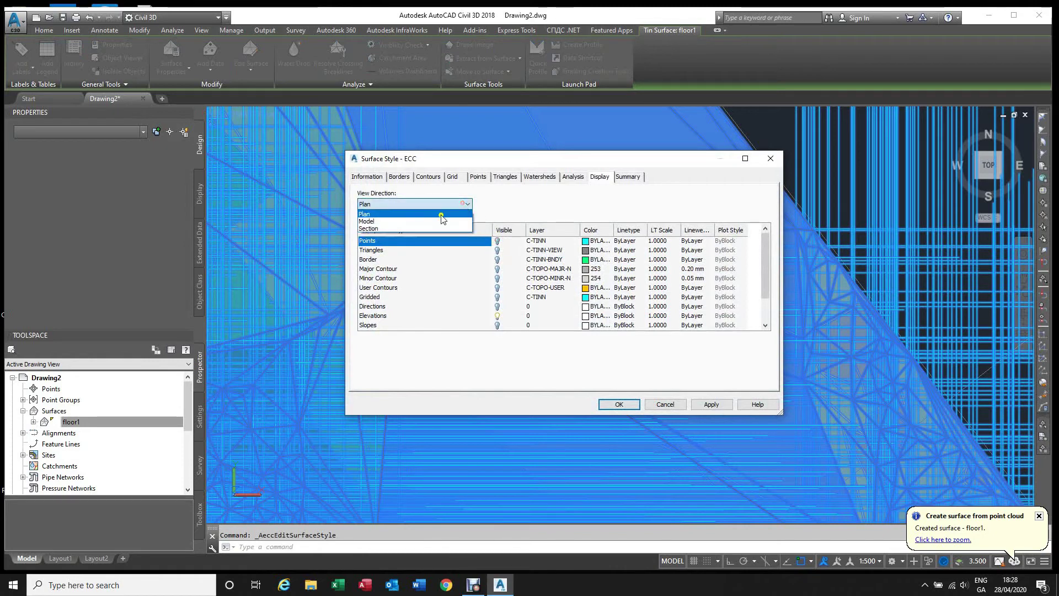
{"action": "left_click", "coordinate": [441, 214]}
{"action": "left_click", "coordinate": [498, 251]}
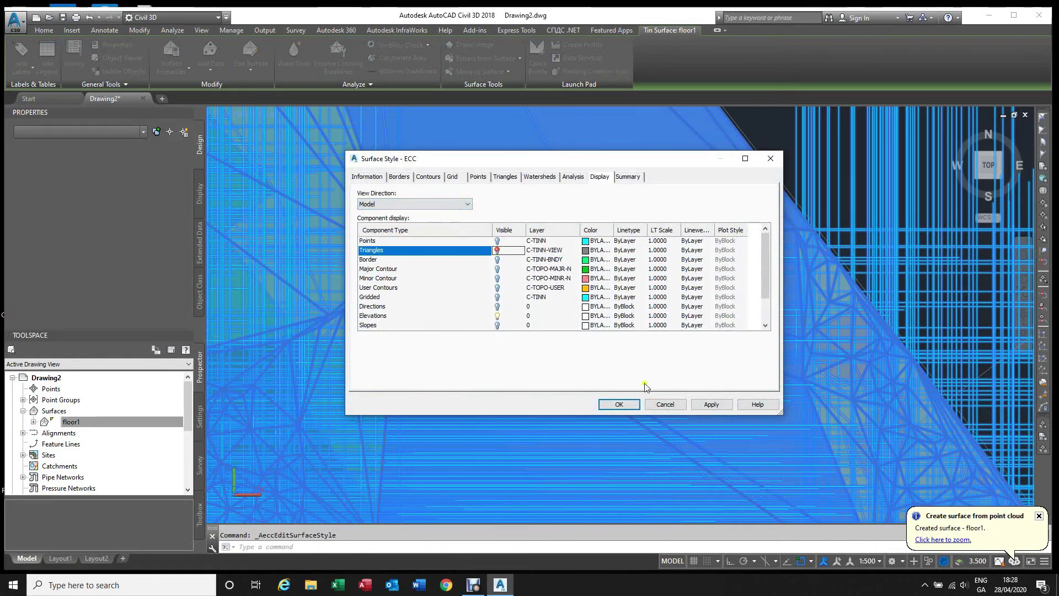
{"action": "left_click", "coordinate": [709, 405]}
{"action": "left_click", "coordinate": [619, 405]}
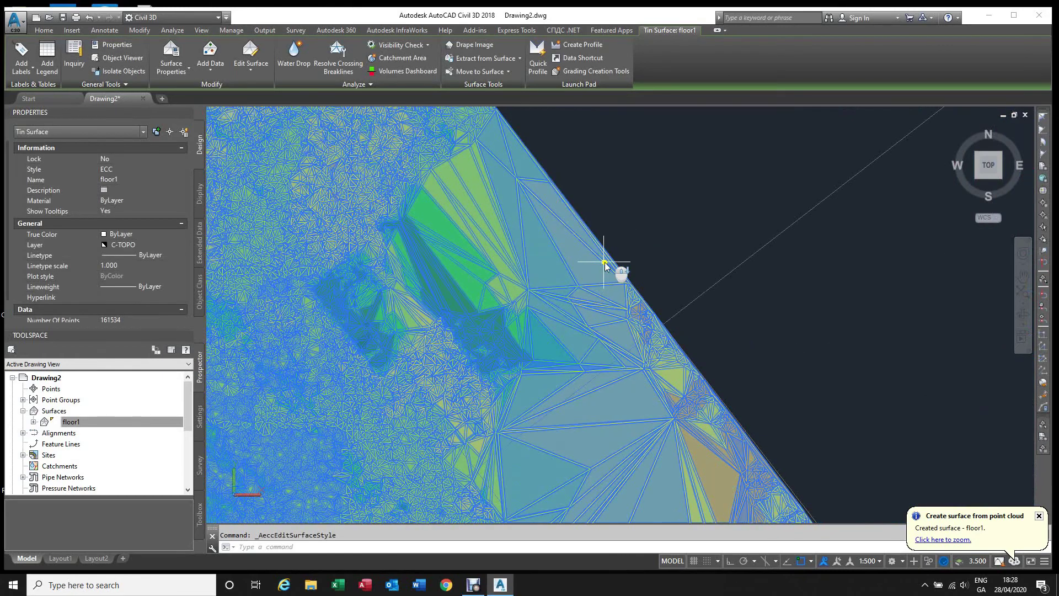
{"action": "key", "text": "Escape"}
Review the elevation colours across the whole rebuilt surface against the Elevations Table.
{"action": "scroll", "coordinate": [522, 257], "scroll_direction": "down", "scroll_amount": 3}
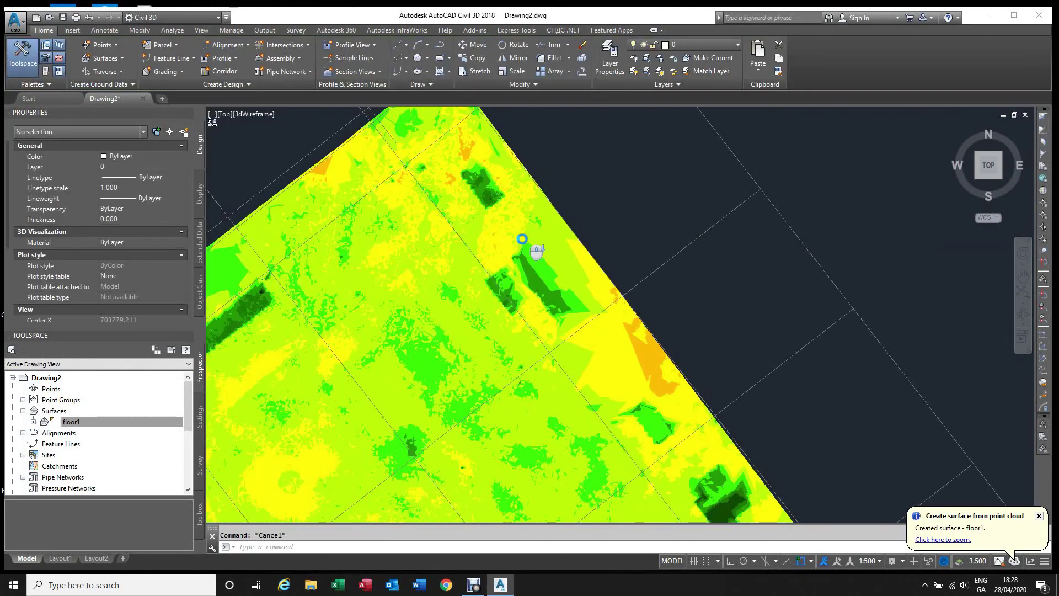
{"action": "scroll", "coordinate": [498, 227], "scroll_direction": "down", "scroll_amount": 1}
{"action": "scroll", "coordinate": [499, 228], "scroll_direction": "down", "scroll_amount": 1}
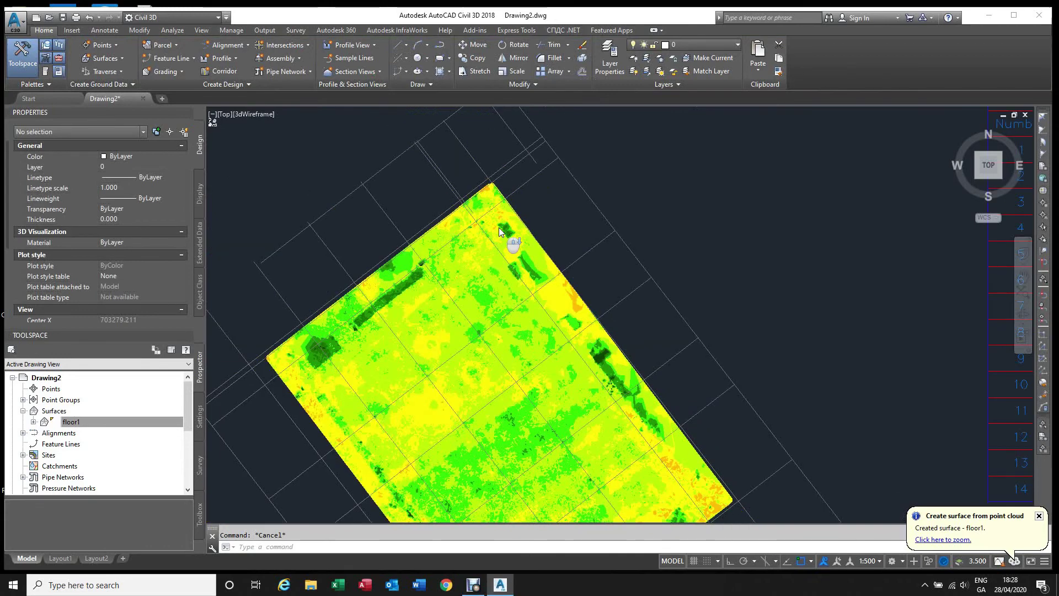
{"action": "scroll", "coordinate": [499, 227], "scroll_direction": "down", "scroll_amount": 2}
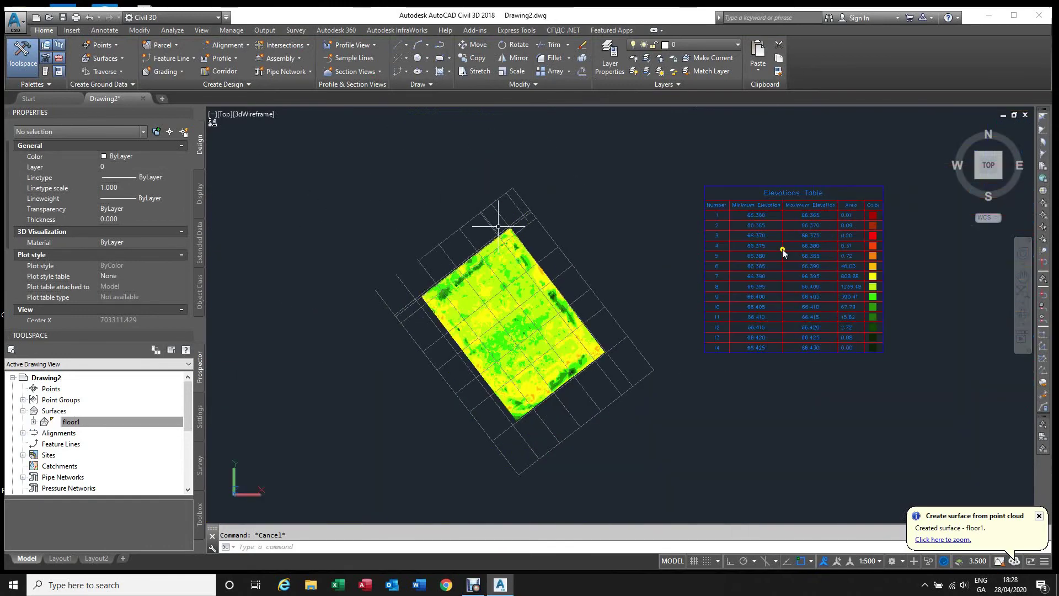
{"action": "scroll", "coordinate": [643, 307], "scroll_direction": "up", "scroll_amount": 2}
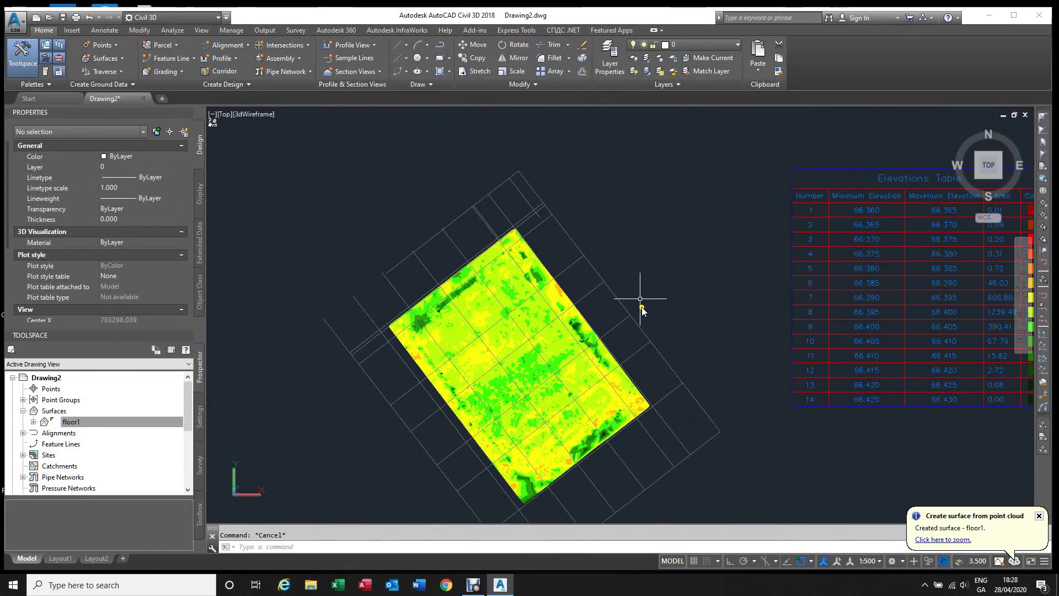
{"action": "middle_click_drag", "start_coordinate": [655, 308], "coordinate": [579, 246], "text": "shift"}
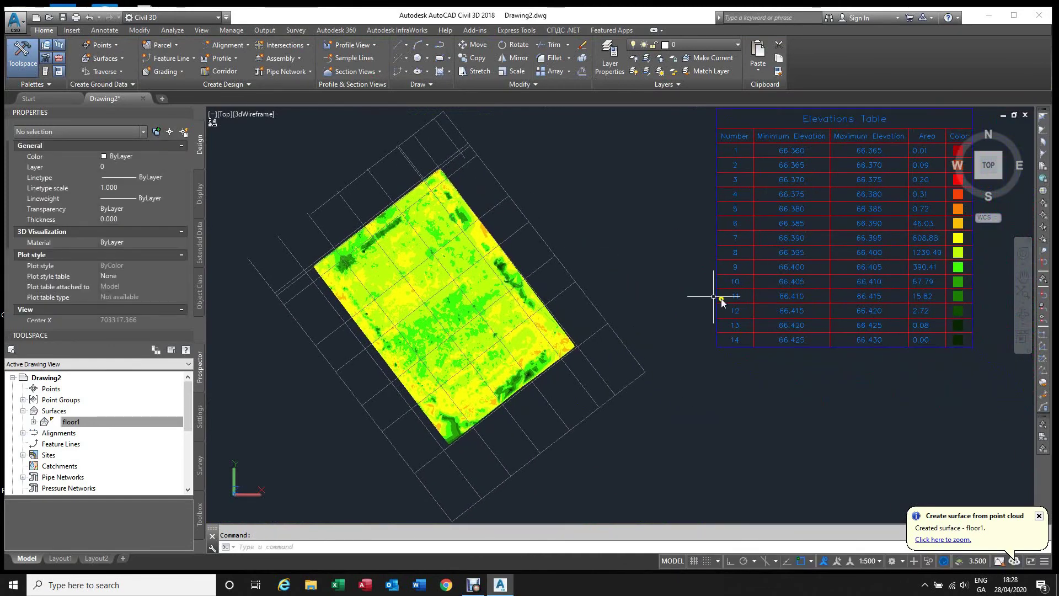
Switch the Elevations Table's reactivity mode to Static and back to Dynamic, and accept the table properties.
{"action": "left_click", "coordinate": [723, 133]}
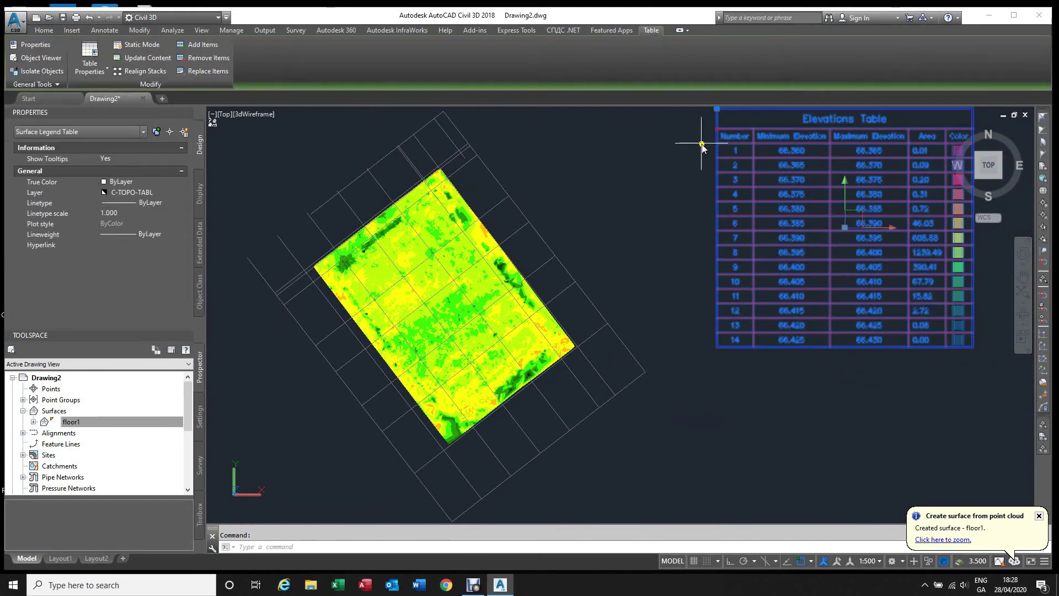
{"action": "right_click", "coordinate": [703, 144]}
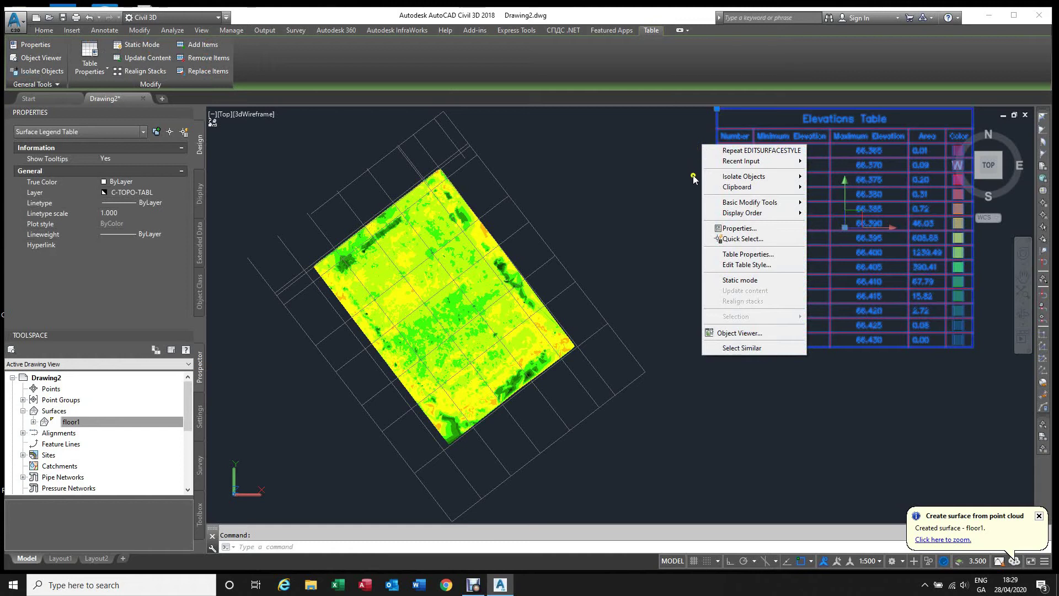
{"action": "left_click", "coordinate": [748, 255]}
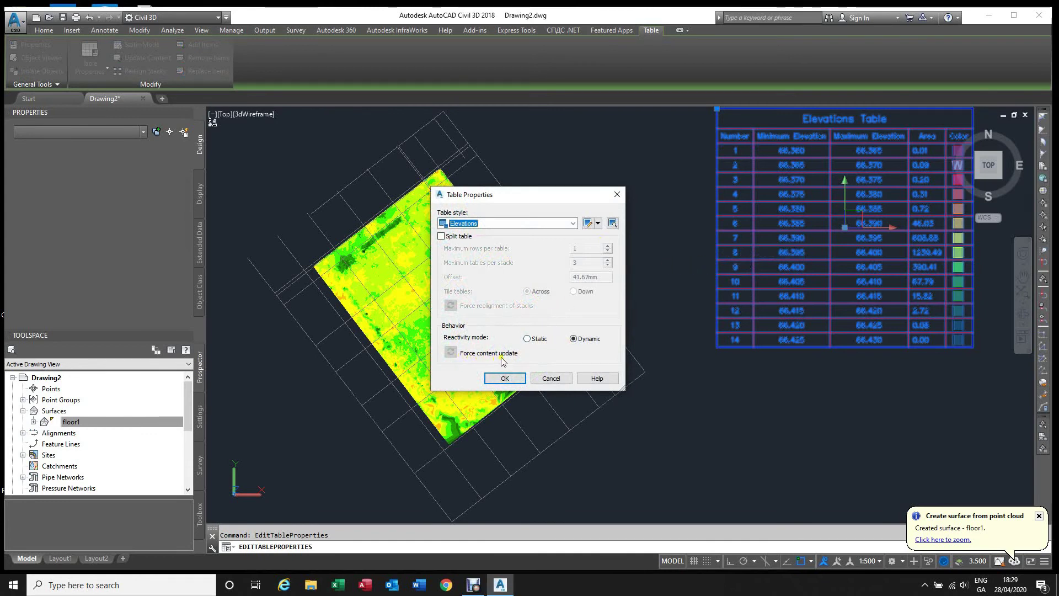
{"action": "left_click", "coordinate": [526, 340]}
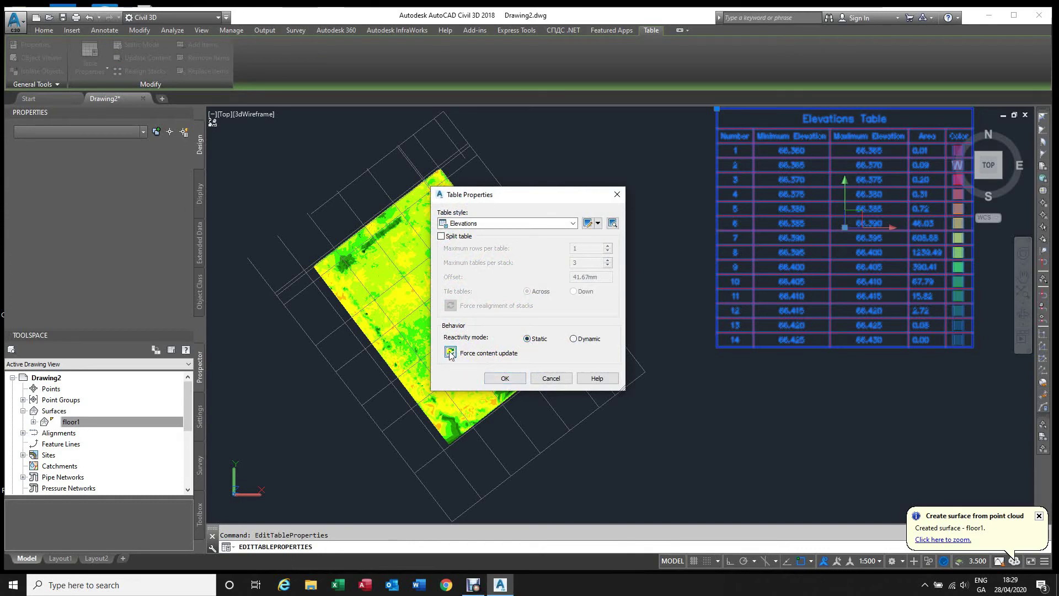
{"action": "left_click", "coordinate": [573, 339]}
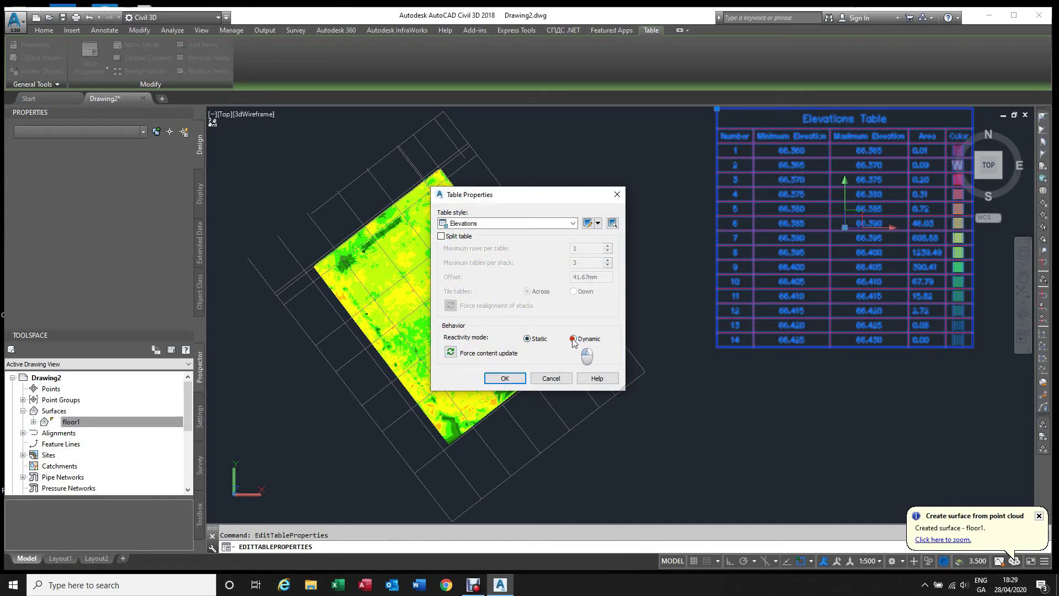
{"action": "left_click", "coordinate": [504, 379]}
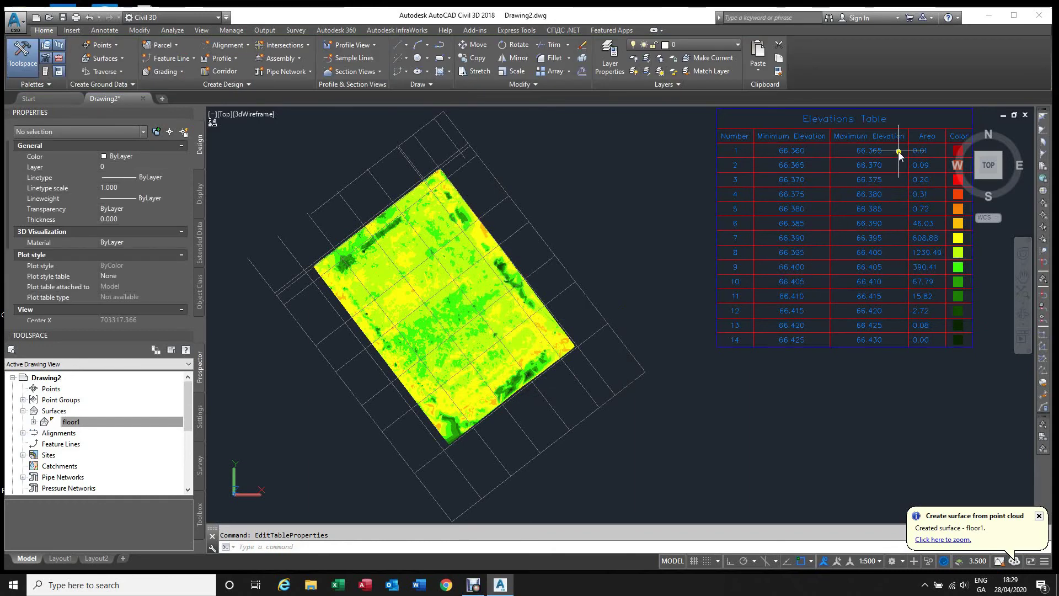
{"action": "scroll", "coordinate": [887, 161], "scroll_direction": "up", "scroll_amount": 2}
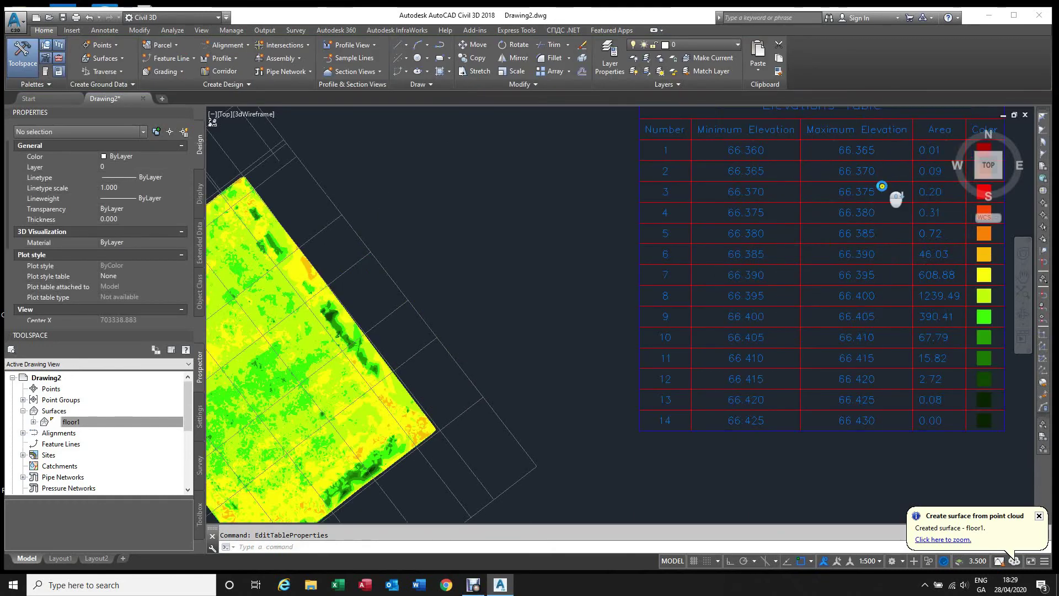
Examine the dark green high patches along floor1's north-east edge, close up and against the whole surface.
{"action": "scroll", "coordinate": [894, 194], "scroll_direction": "down", "scroll_amount": 2}
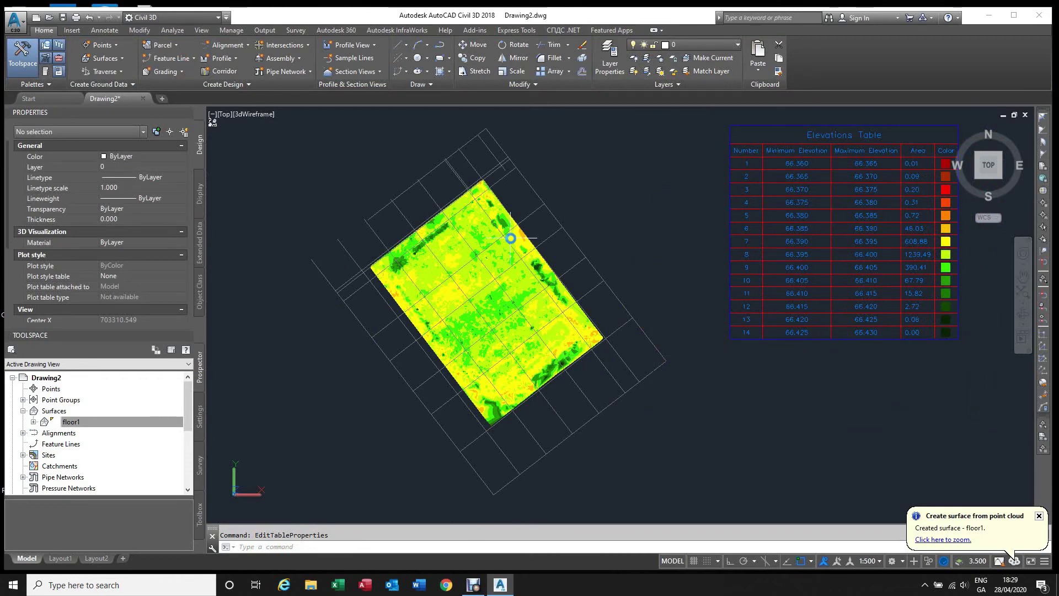
{"action": "scroll", "coordinate": [530, 278], "scroll_direction": "up", "scroll_amount": 2}
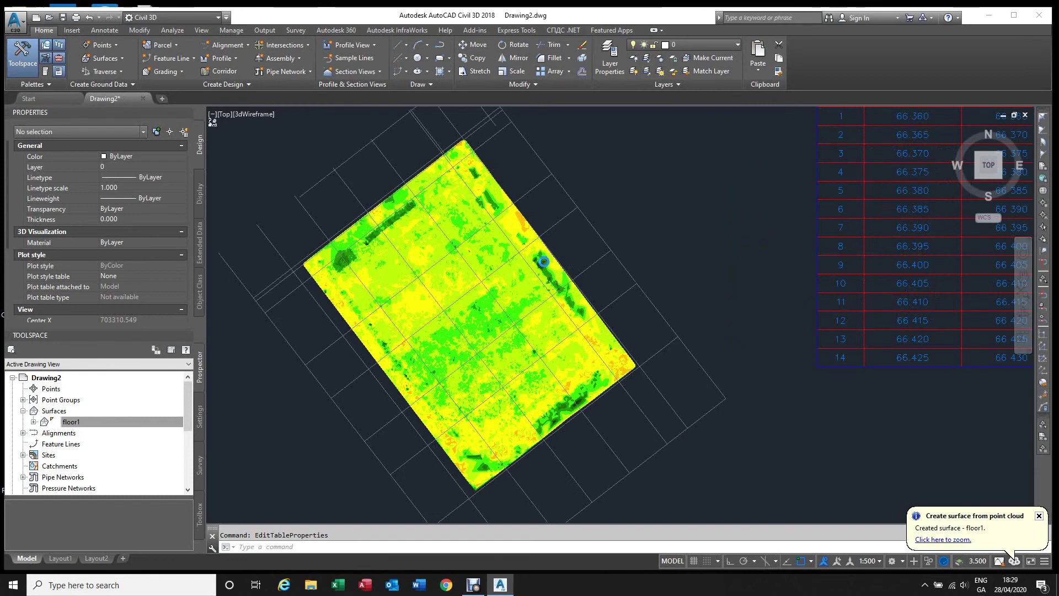
{"action": "scroll", "coordinate": [543, 262], "scroll_direction": "up", "scroll_amount": 2}
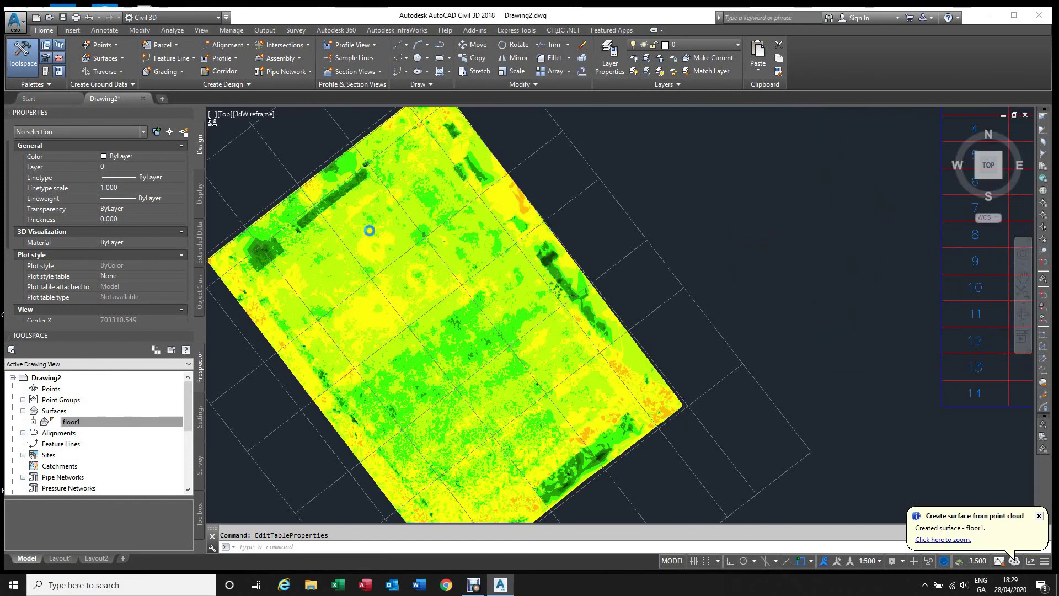
{"action": "scroll", "coordinate": [529, 285], "scroll_direction": "up", "scroll_amount": 2}
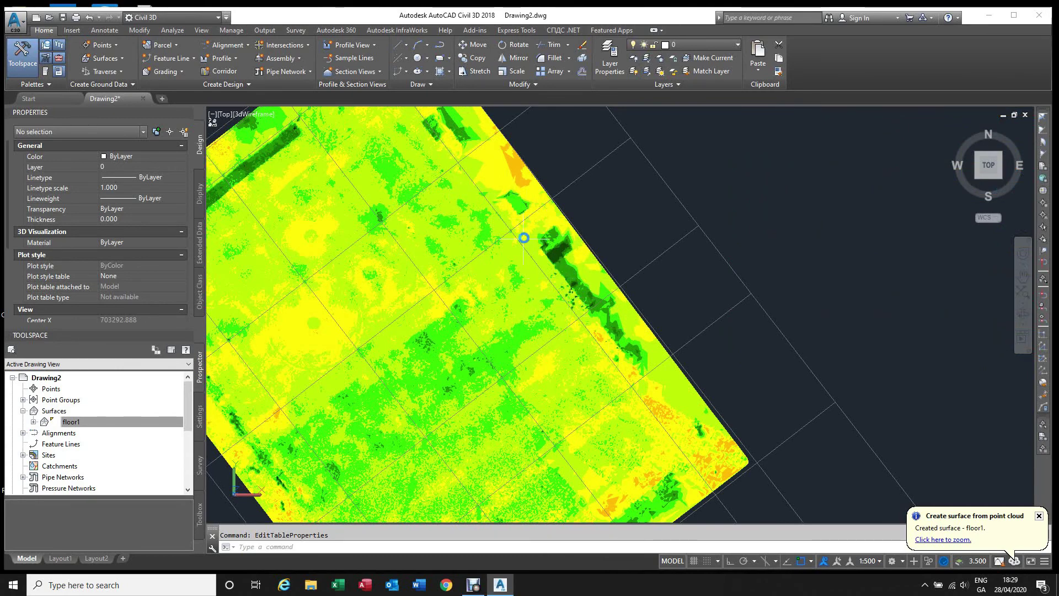
{"action": "scroll", "coordinate": [562, 252], "scroll_direction": "up", "scroll_amount": 4}
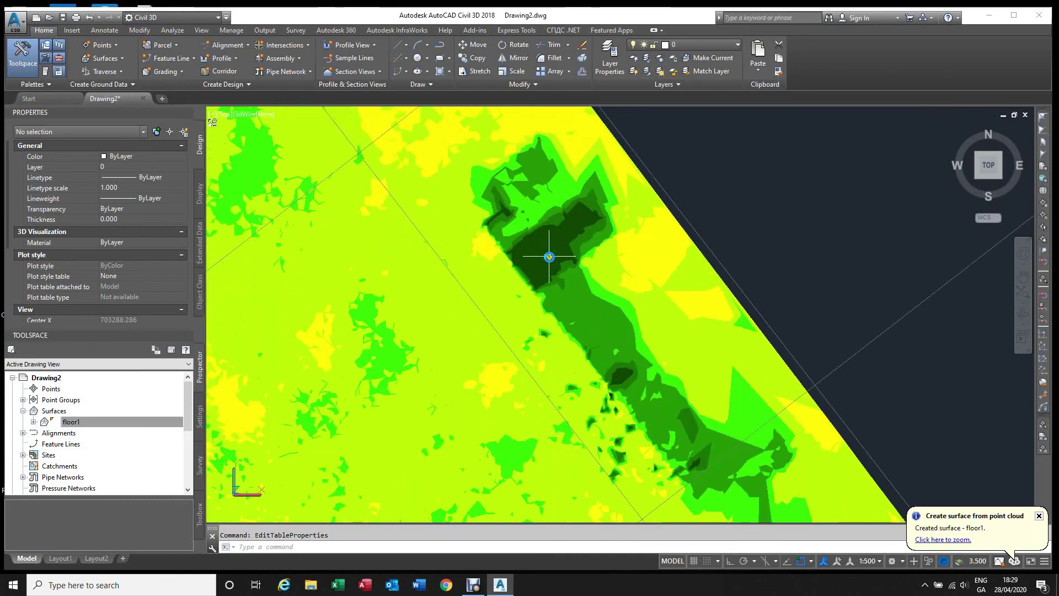
{"action": "scroll", "coordinate": [559, 255], "scroll_direction": "up", "scroll_amount": 2}
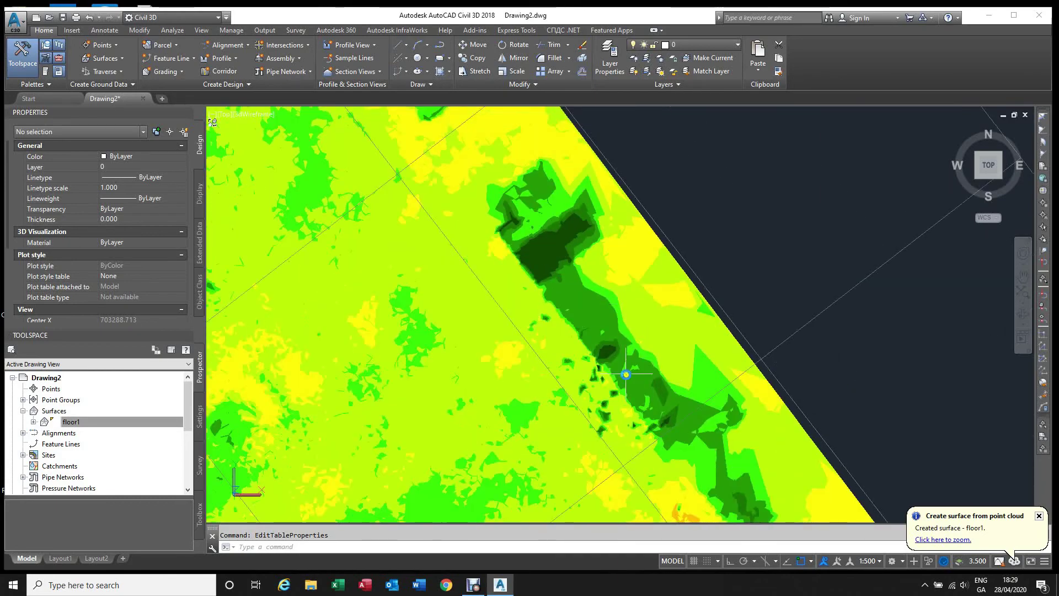
{"action": "scroll", "coordinate": [678, 396], "scroll_direction": "down", "scroll_amount": 2}
{"action": "scroll", "coordinate": [662, 384], "scroll_direction": "down", "scroll_amount": 2}
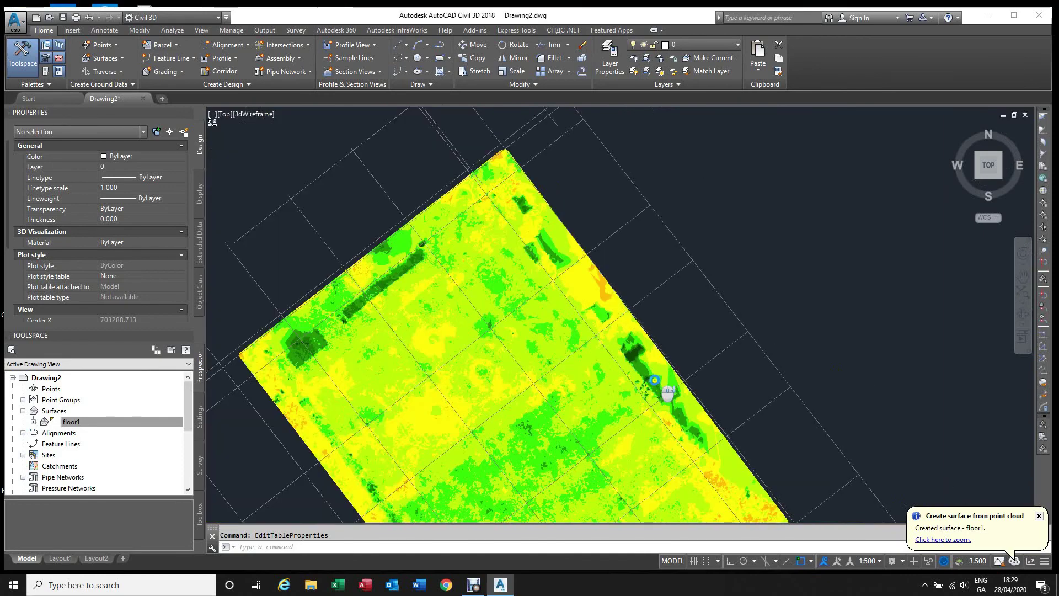
{"action": "scroll", "coordinate": [661, 379], "scroll_direction": "down", "scroll_amount": 2}
{"action": "scroll", "coordinate": [660, 381], "scroll_direction": "up", "scroll_amount": 2}
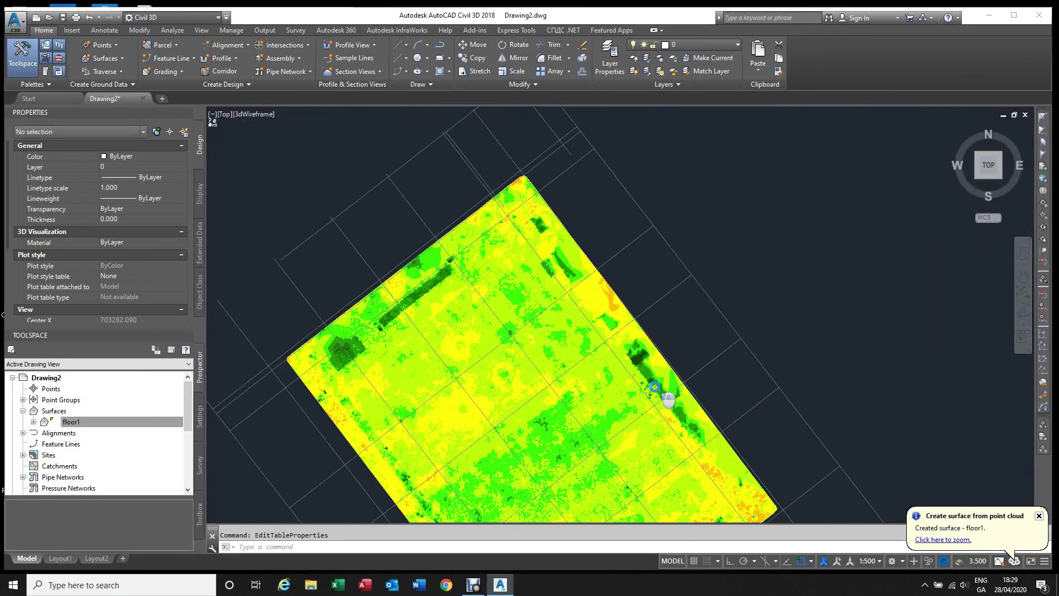
{"action": "scroll", "coordinate": [661, 389], "scroll_direction": "up", "scroll_amount": 6}
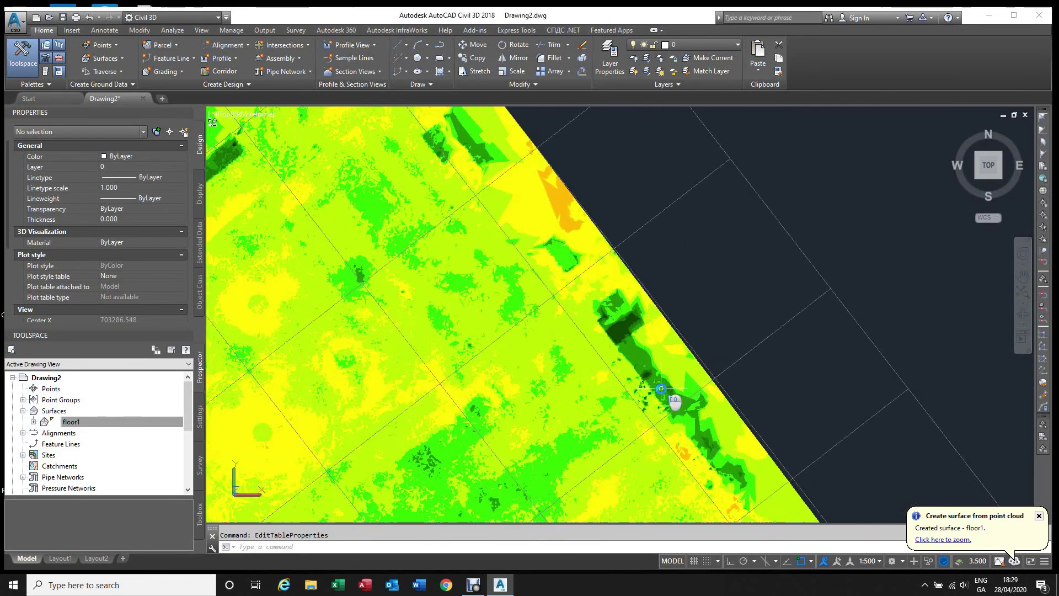
{"action": "scroll", "coordinate": [622, 358], "scroll_direction": "down", "scroll_amount": 1}
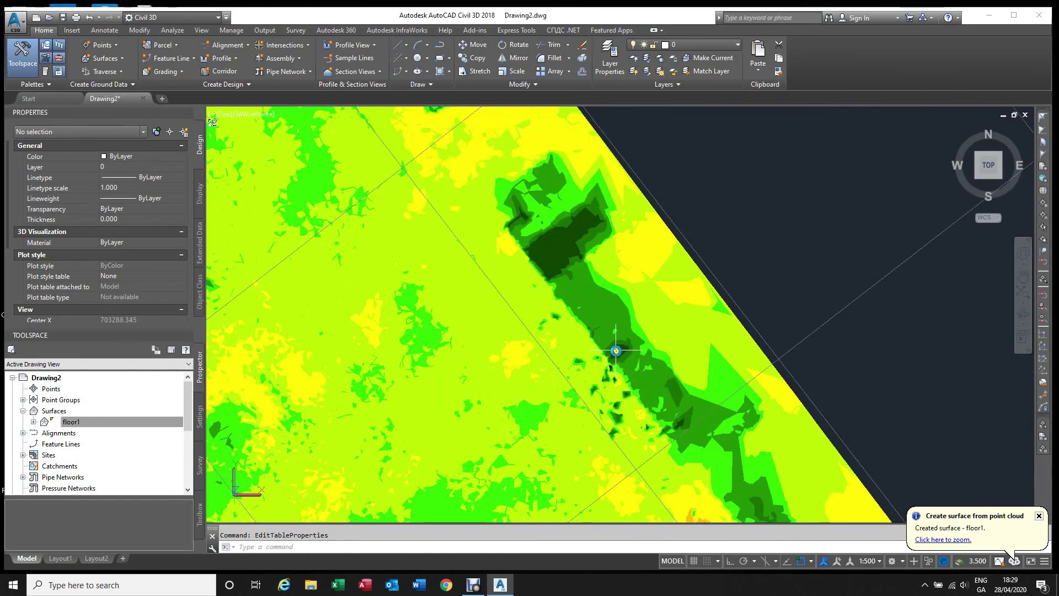
{"action": "scroll", "coordinate": [676, 359], "scroll_direction": "down", "scroll_amount": 2}
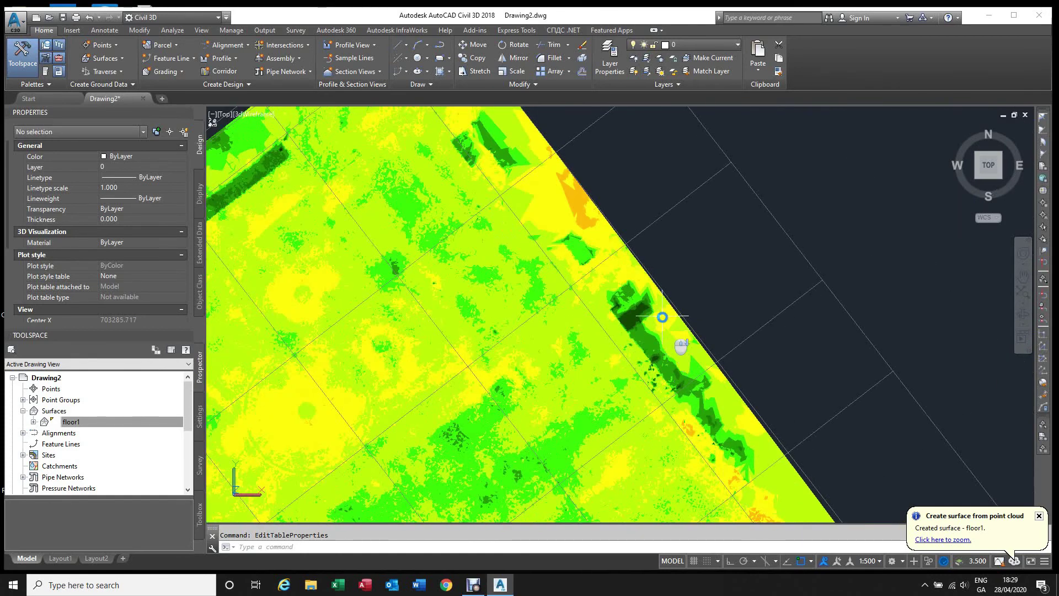
{"action": "scroll", "coordinate": [652, 281], "scroll_direction": "down", "scroll_amount": 3}
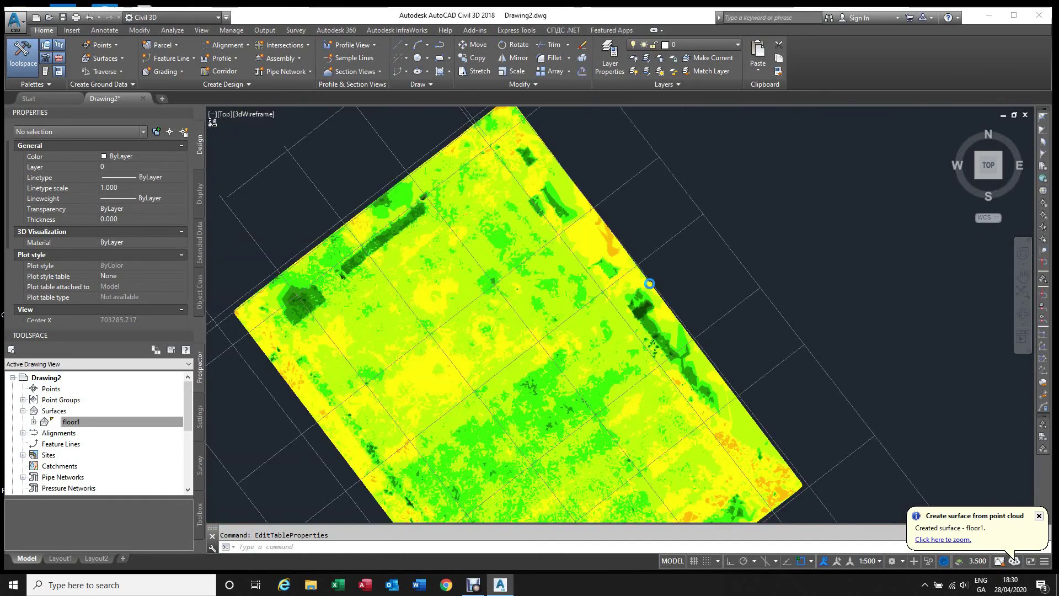
{"action": "scroll", "coordinate": [649, 287], "scroll_direction": "down", "scroll_amount": 1}
{"action": "scroll", "coordinate": [649, 288], "scroll_direction": "down", "scroll_amount": 4}
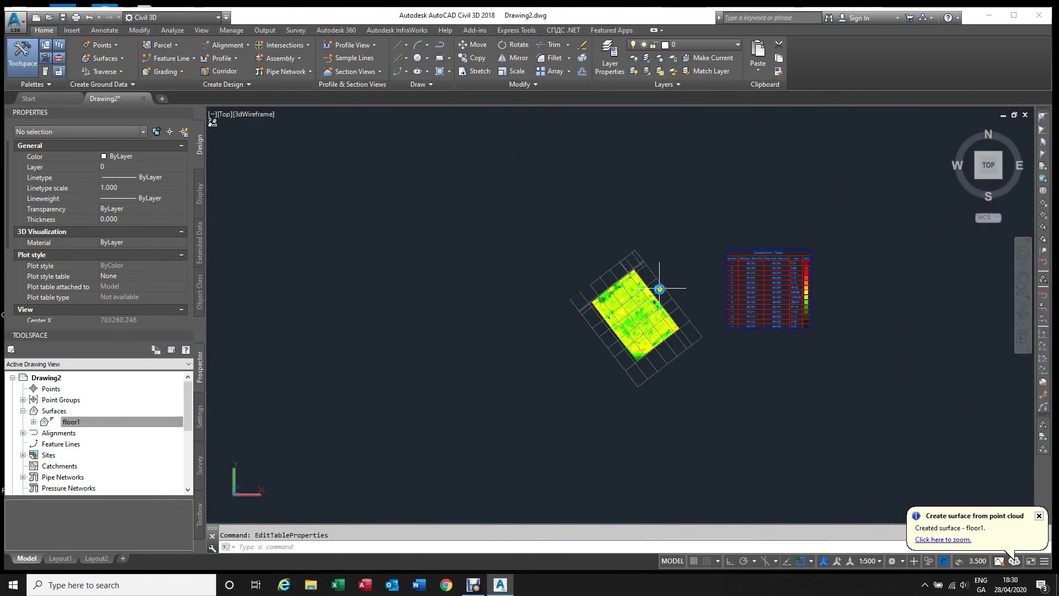
Inspect floor1's flatness and the Elevations Table from several 3D angles, and restore the Top view.
{"action": "scroll", "coordinate": [663, 307], "scroll_direction": "up", "scroll_amount": 2}
{"action": "middle_click_drag", "start_coordinate": [681, 386], "coordinate": [684, 269], "text": "shift"}
{"action": "scroll", "coordinate": [651, 342], "scroll_direction": "up", "scroll_amount": 3}
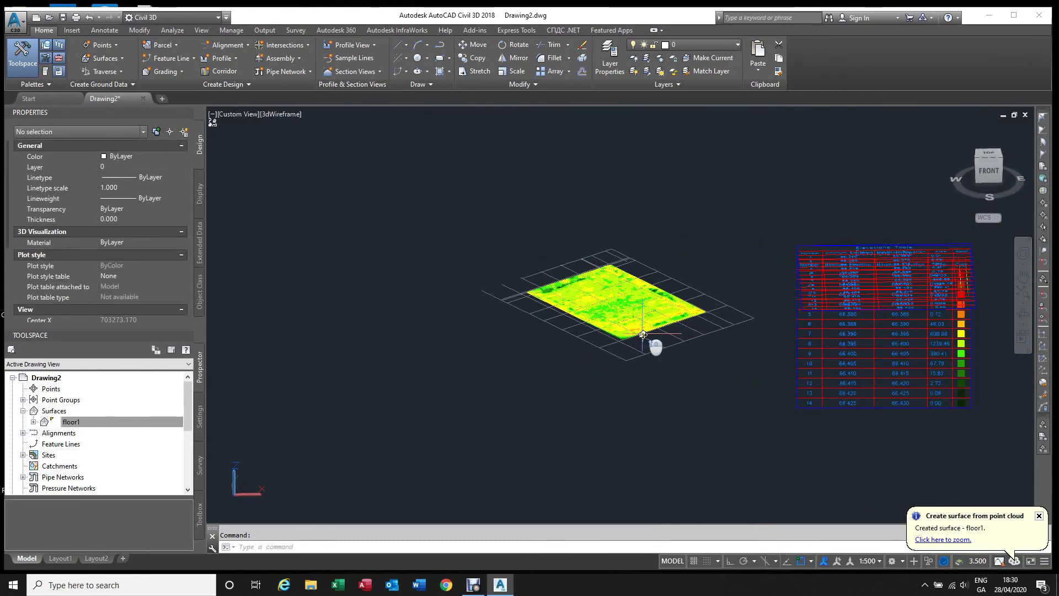
{"action": "scroll", "coordinate": [643, 356], "scroll_direction": "down", "scroll_amount": 2}
{"action": "middle_click_drag", "start_coordinate": [623, 363], "coordinate": [728, 359], "text": "shift"}
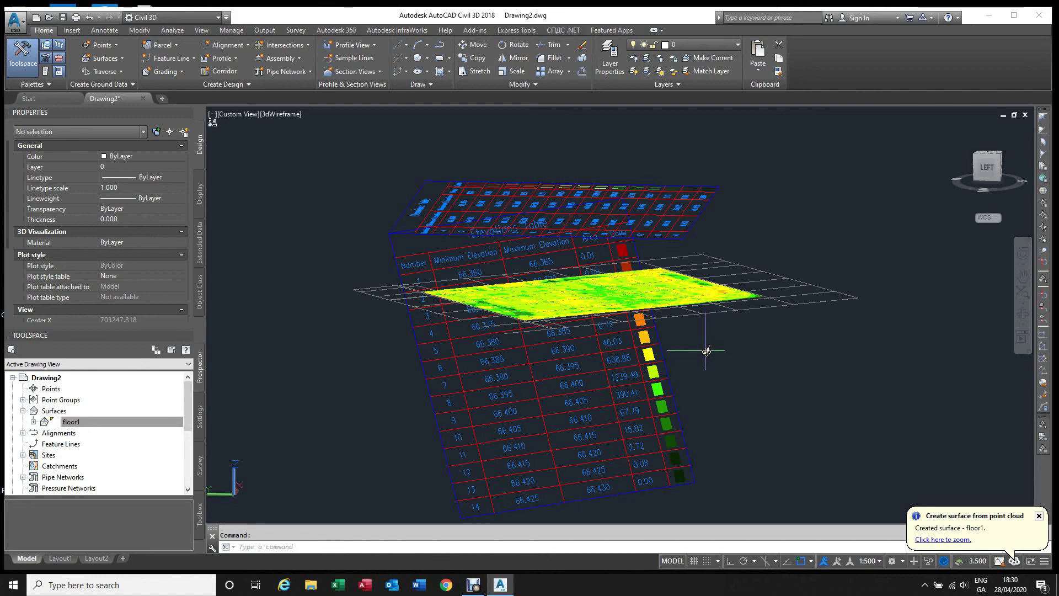
{"action": "scroll", "coordinate": [690, 325], "scroll_direction": "up", "scroll_amount": 2}
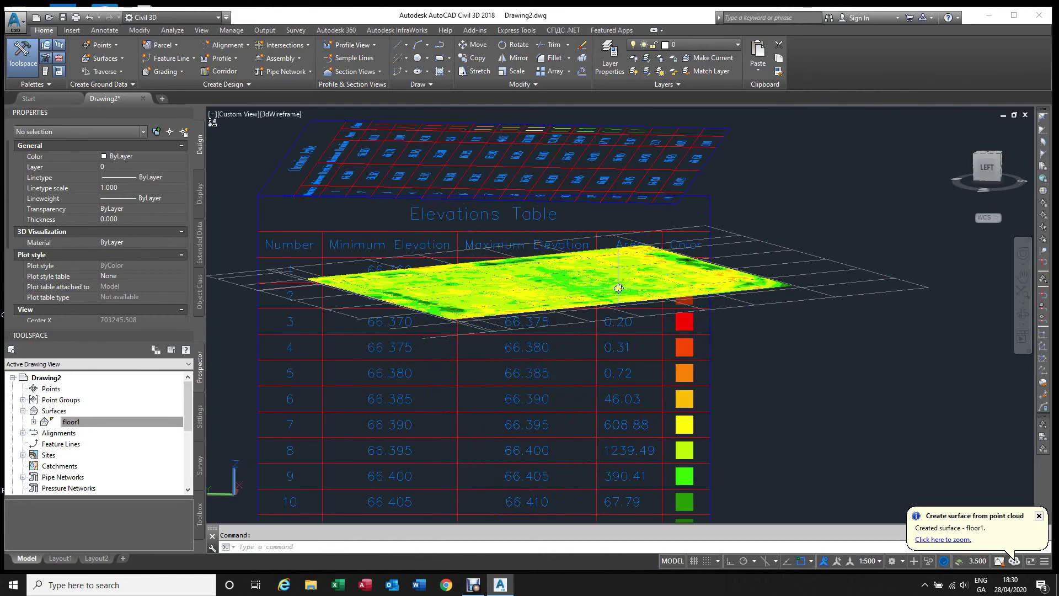
{"action": "scroll", "coordinate": [619, 288], "scroll_direction": "up", "scroll_amount": 3}
{"action": "scroll", "coordinate": [630, 303], "scroll_direction": "up", "scroll_amount": 2}
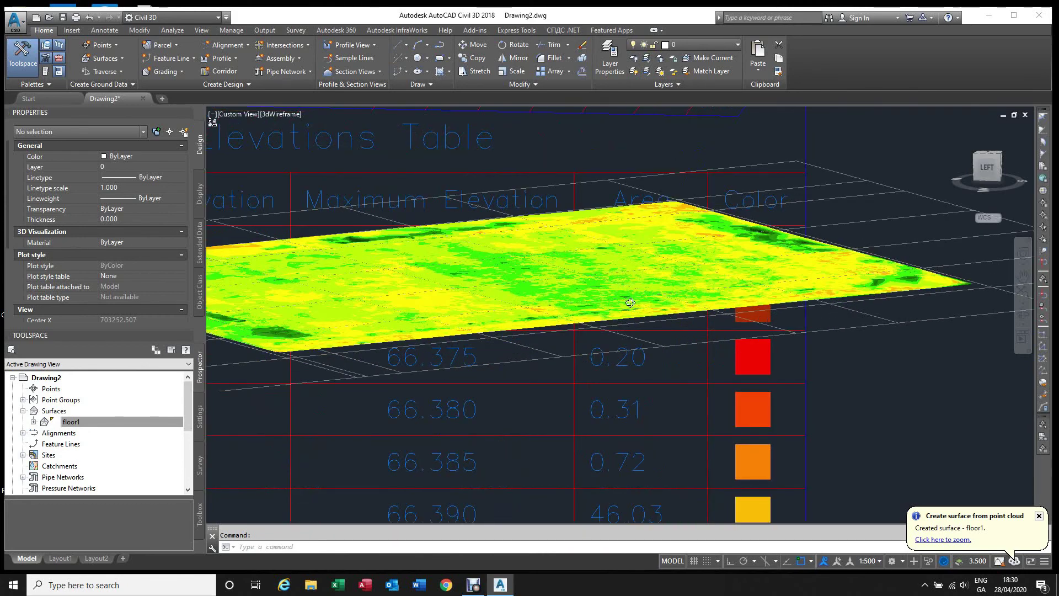
{"action": "scroll", "coordinate": [631, 302], "scroll_direction": "down", "scroll_amount": 6}
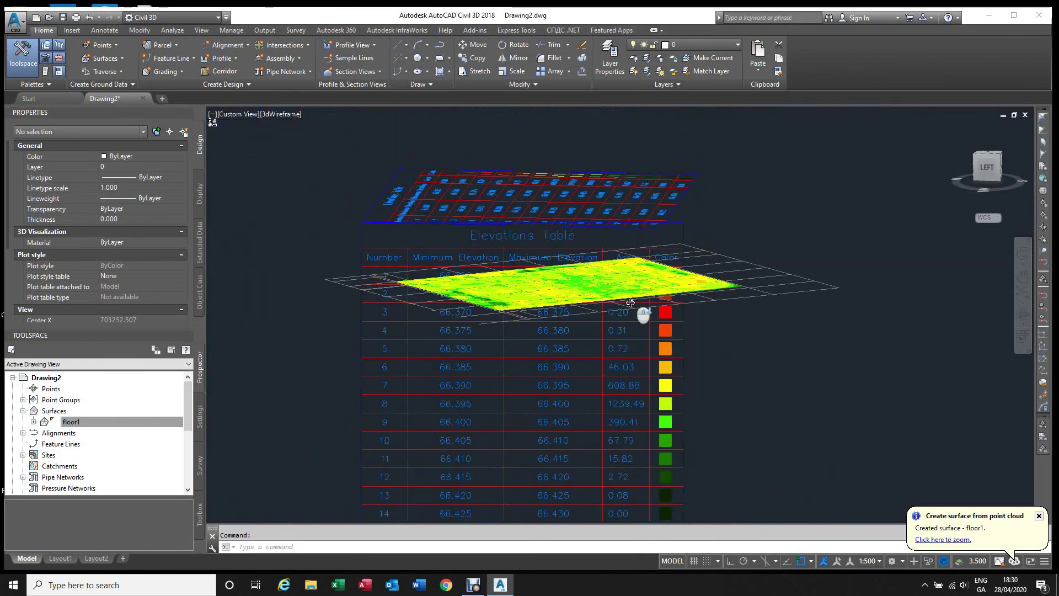
{"action": "middle_click_drag", "start_coordinate": [686, 304], "coordinate": [510, 375], "text": "shift"}
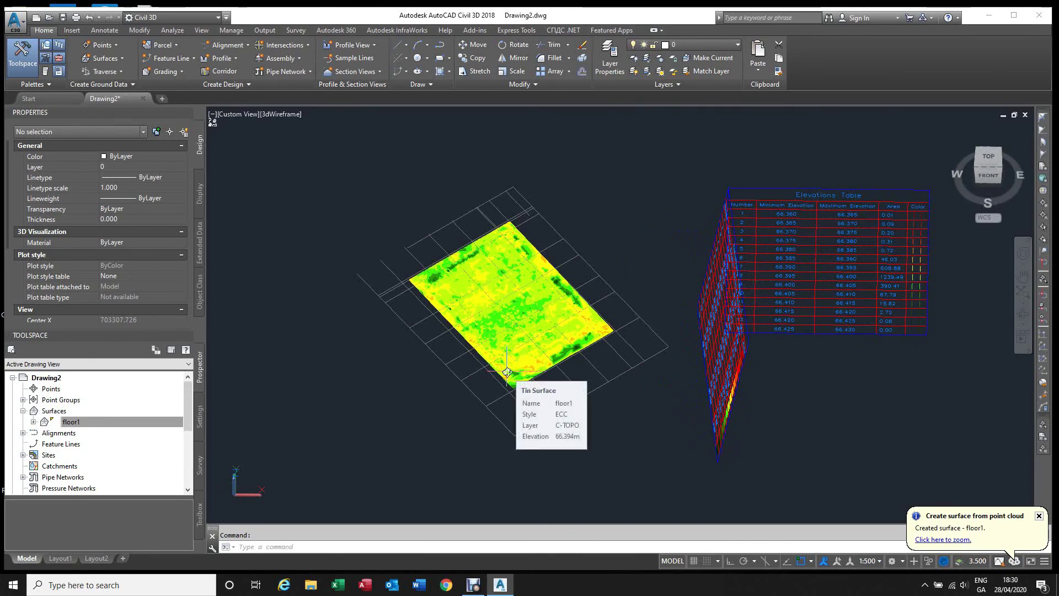
{"action": "left_click", "coordinate": [990, 160]}
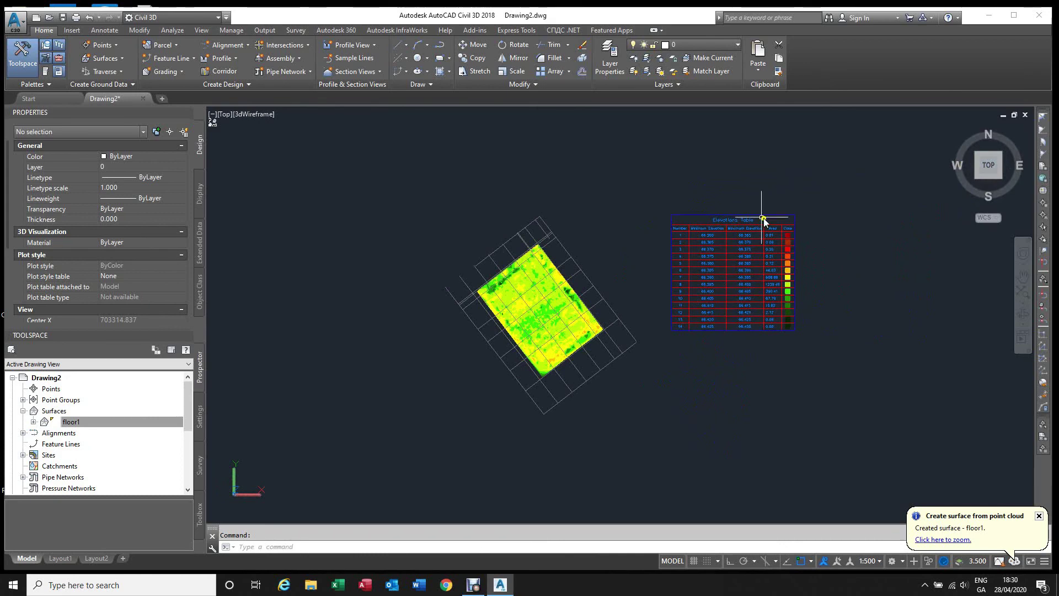
{"action": "scroll", "coordinate": [617, 248], "scroll_direction": "up", "scroll_amount": 2}
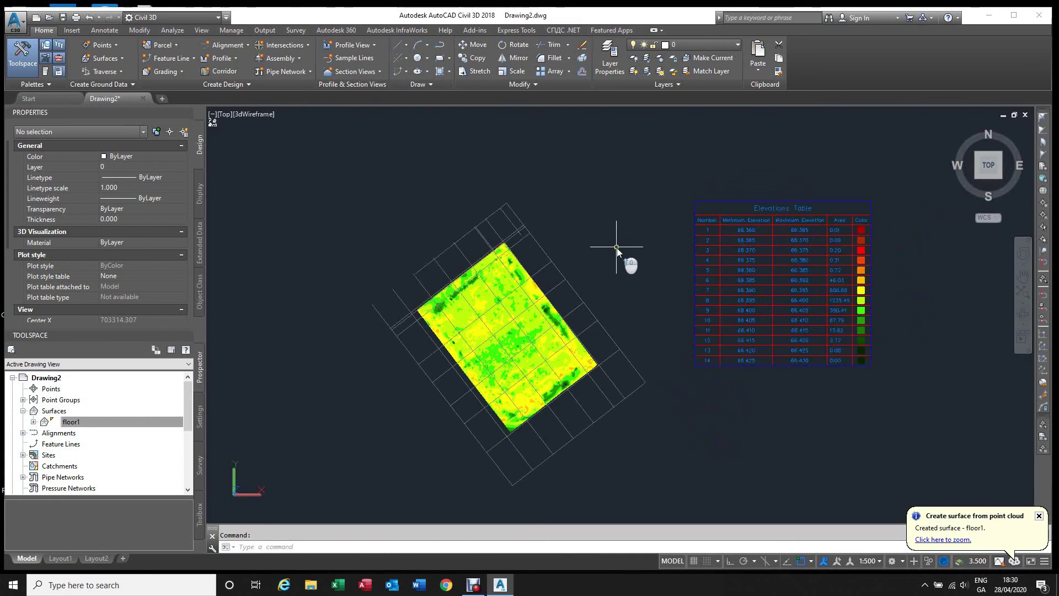
Review the Elevations table style's component display and its view direction options, and leave it without changes.
{"action": "left_click", "coordinate": [736, 200]}
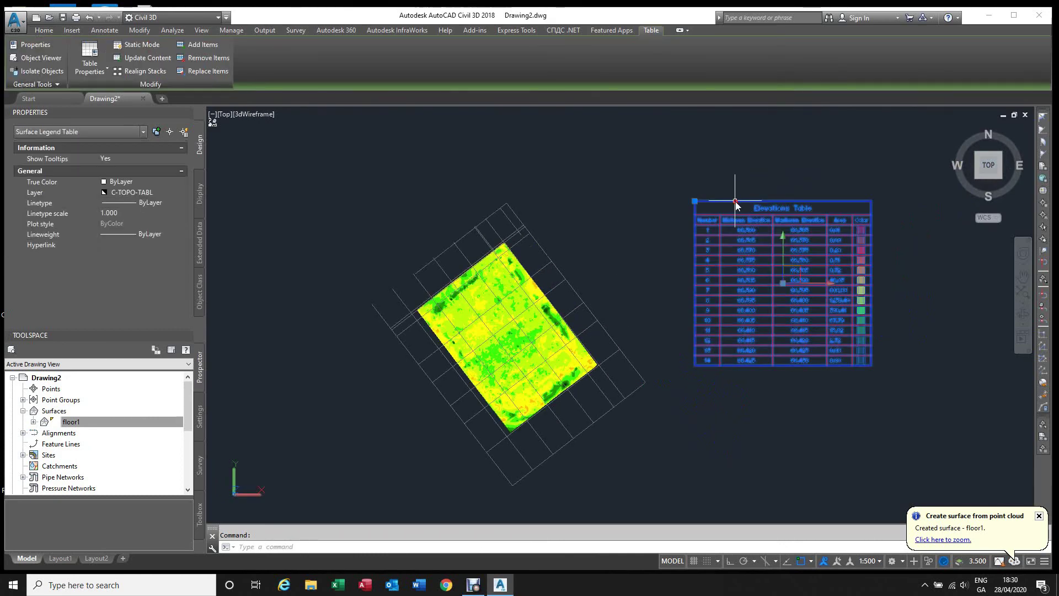
{"action": "left_click", "coordinate": [91, 70]}
{"action": "left_click", "coordinate": [106, 113]}
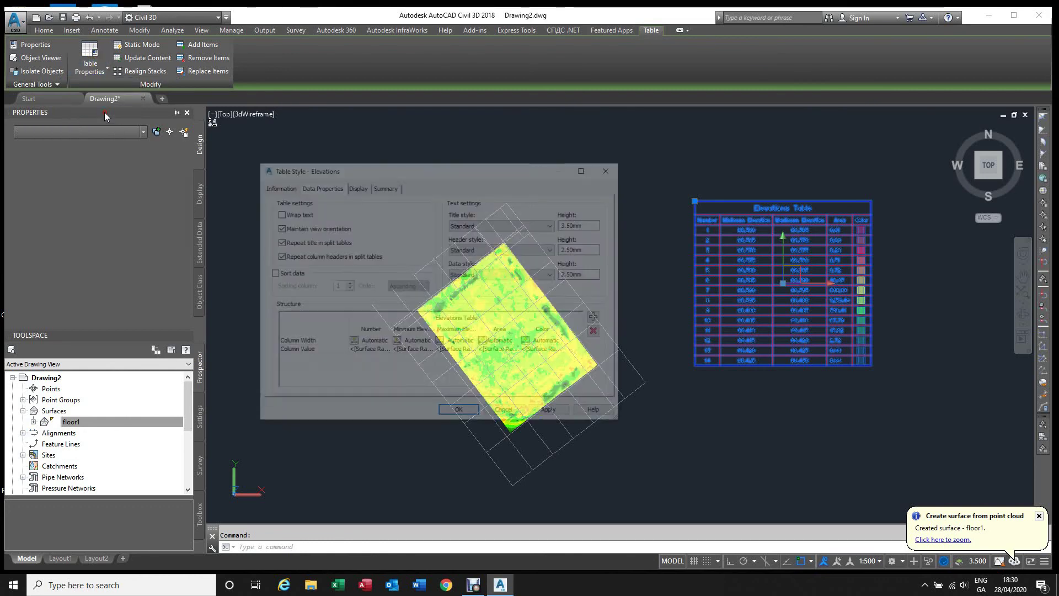
{"action": "left_click", "coordinate": [362, 187]}
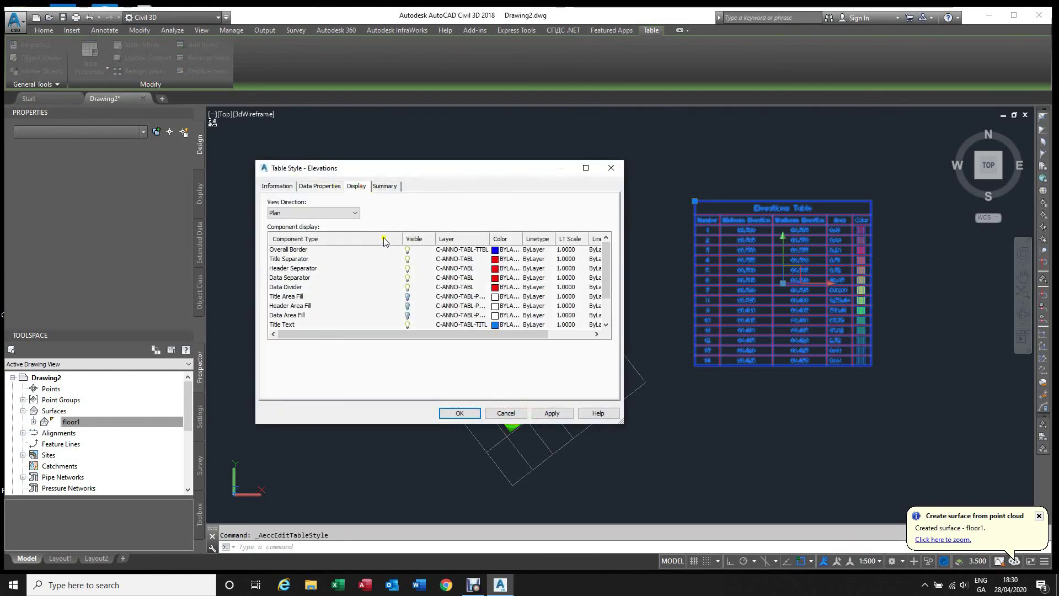
{"action": "left_click", "coordinate": [347, 214]}
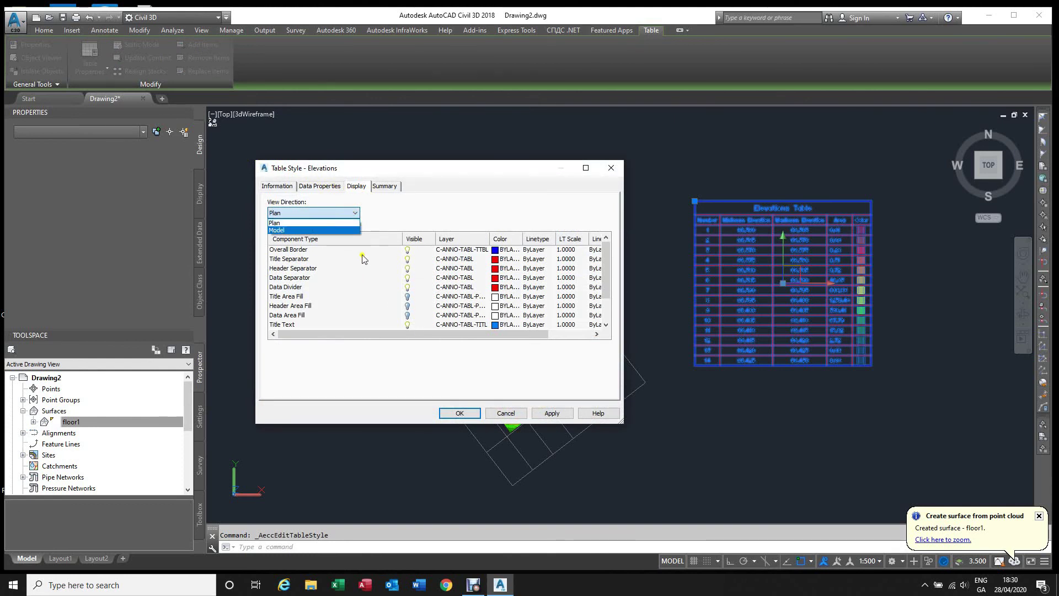
{"action": "left_click", "coordinate": [369, 201]}
{"action": "left_click", "coordinate": [331, 215]}
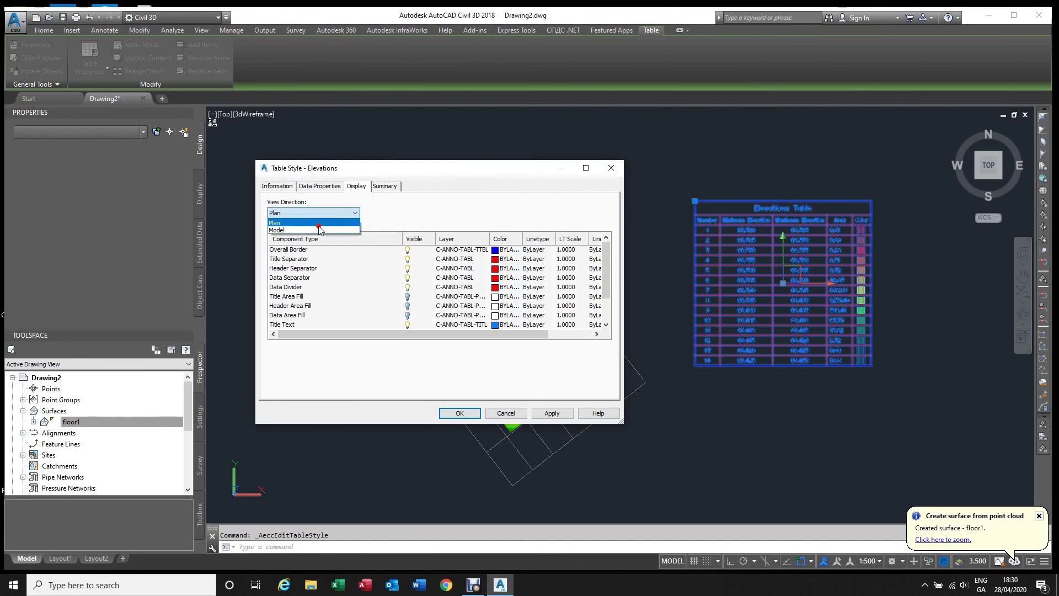
{"action": "left_click", "coordinate": [333, 221]}
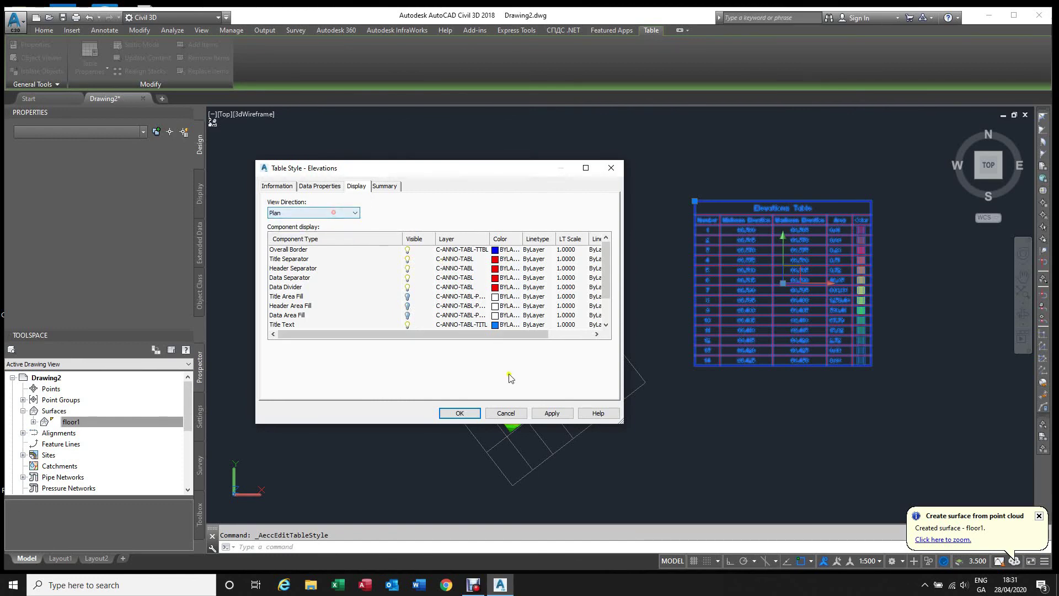
{"action": "left_click", "coordinate": [518, 415]}
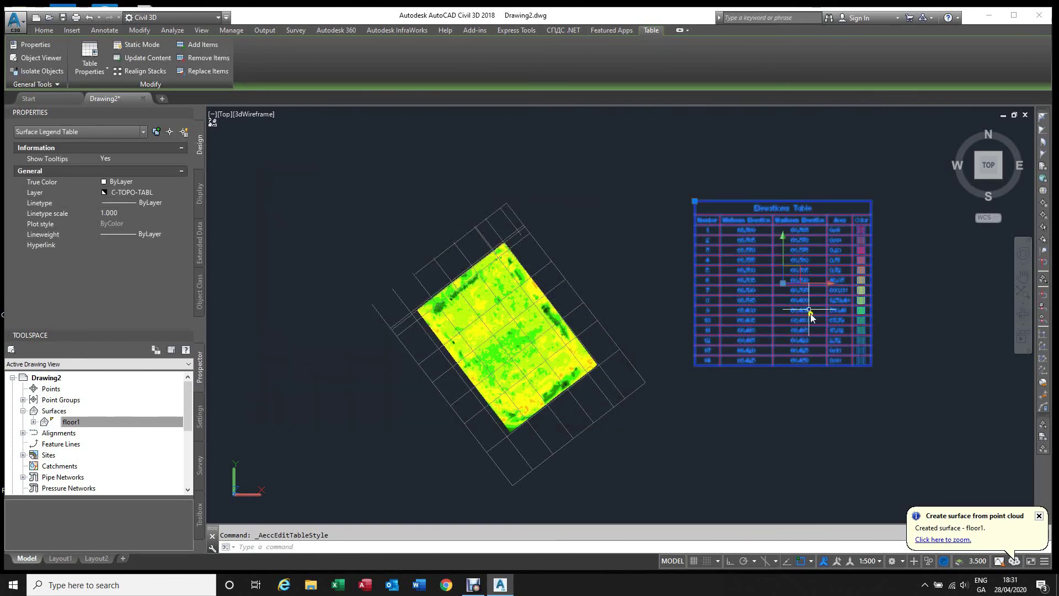
{"action": "key", "text": "Escape"}
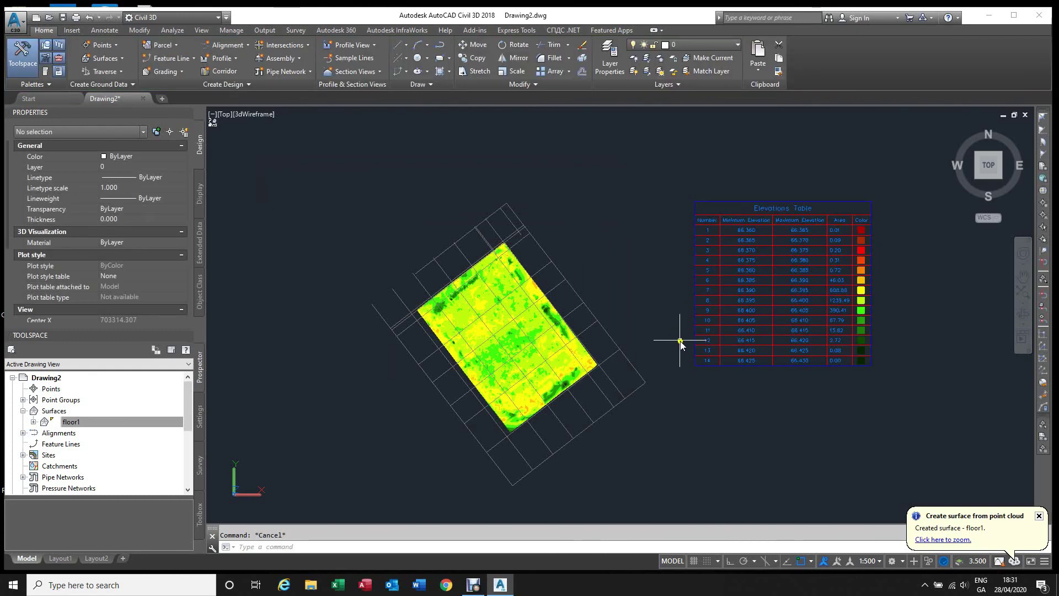
Check floor1's elevation near the surface's eastern corner.
{"action": "scroll", "coordinate": [544, 368], "scroll_direction": "up", "scroll_amount": 2}
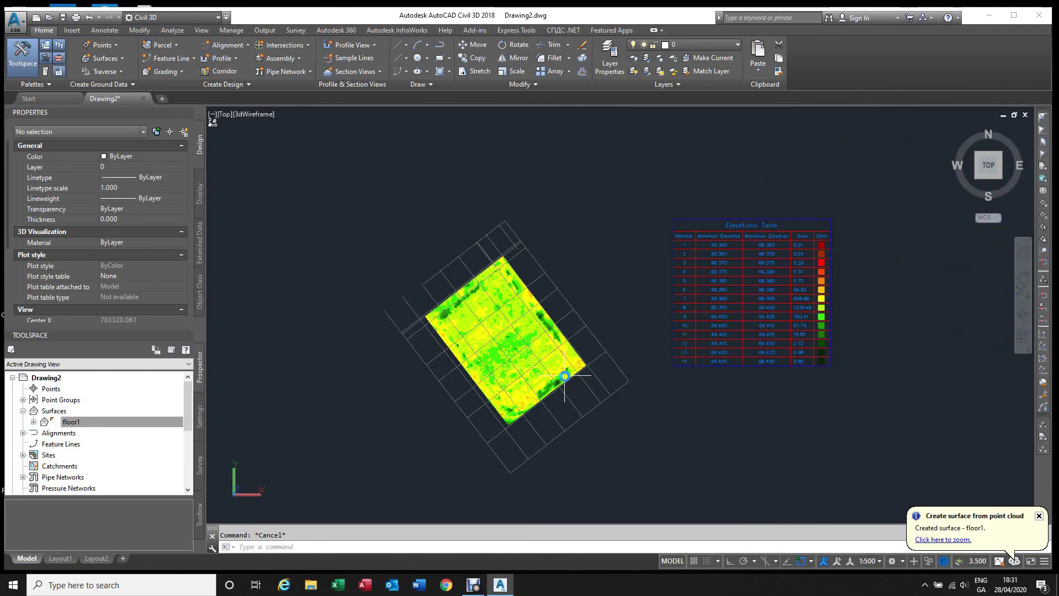
{"action": "mouse_move", "coordinate": [566, 368]}
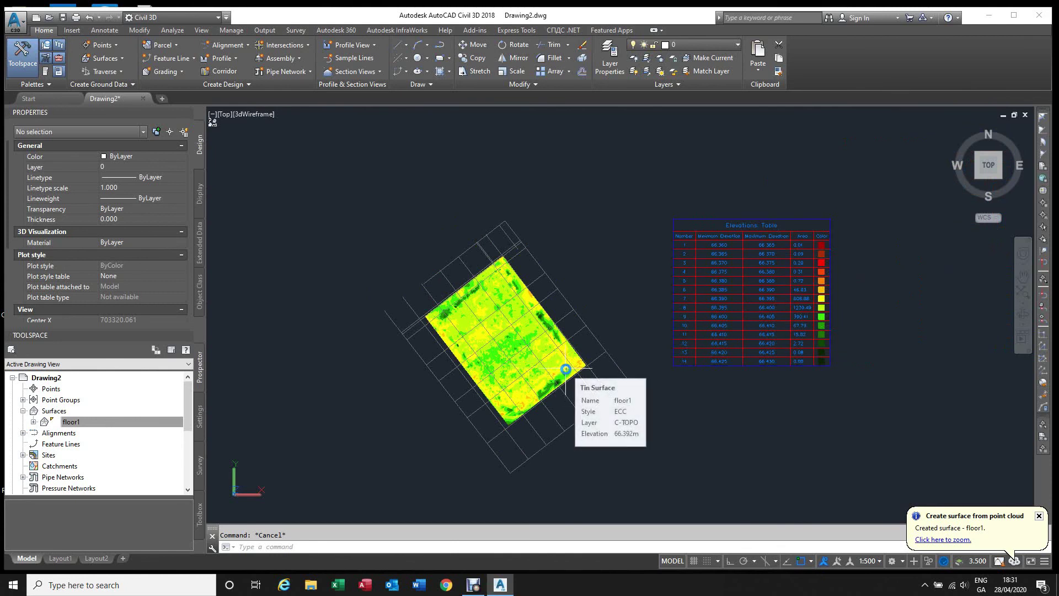